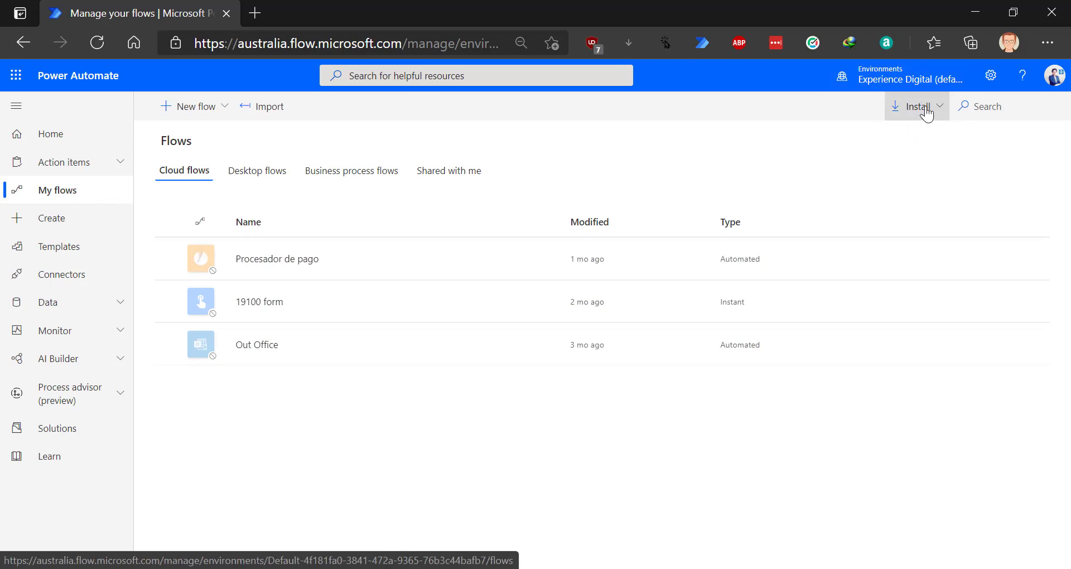
- Download the Power Automate Desktop installer from Install, cancel the duplicate IDM download, and minimize Edge
click(927, 111)
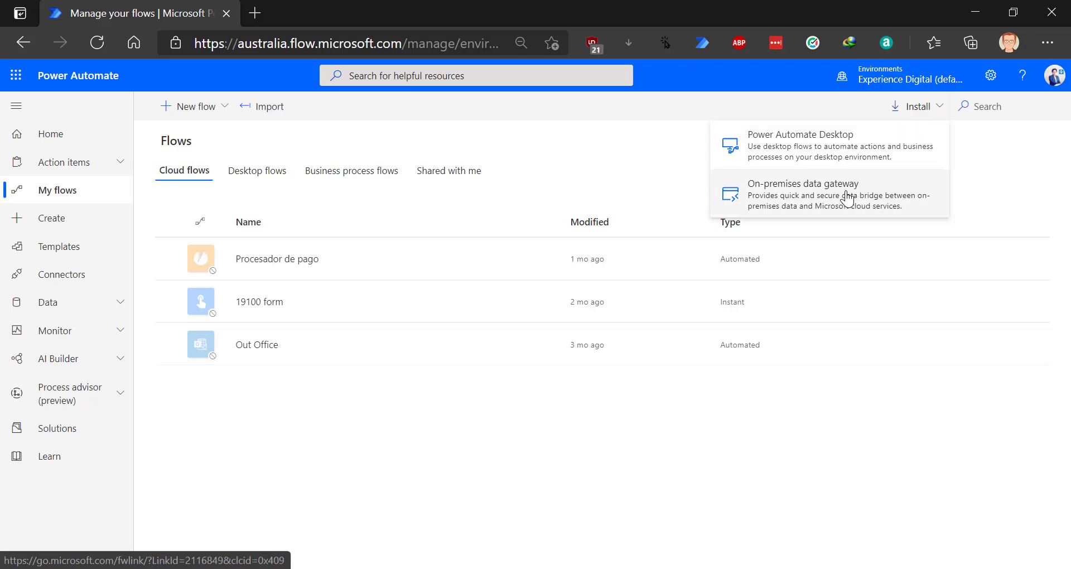
click(799, 150)
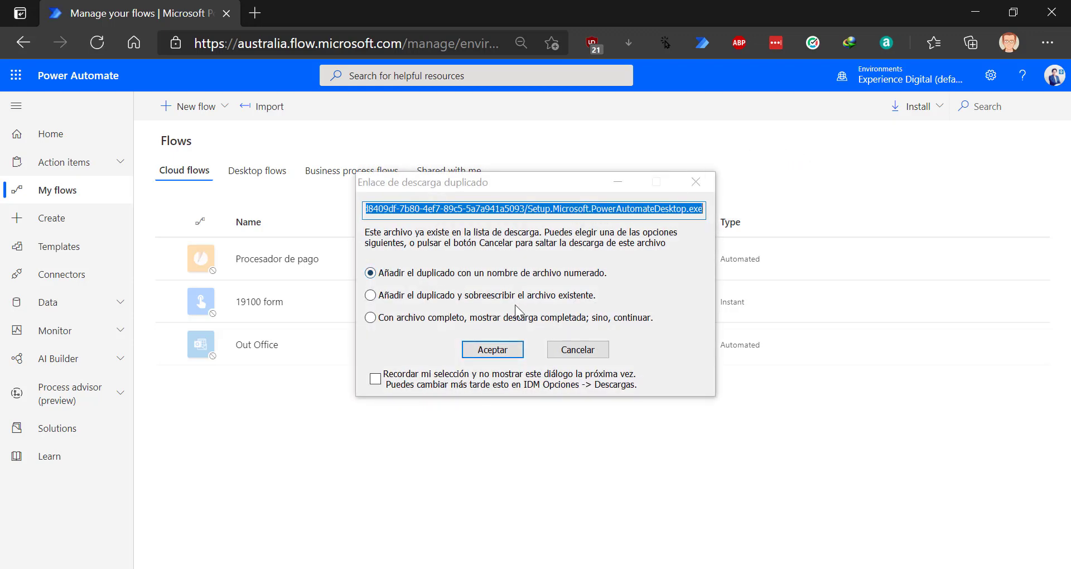
click(574, 344)
click(574, 343)
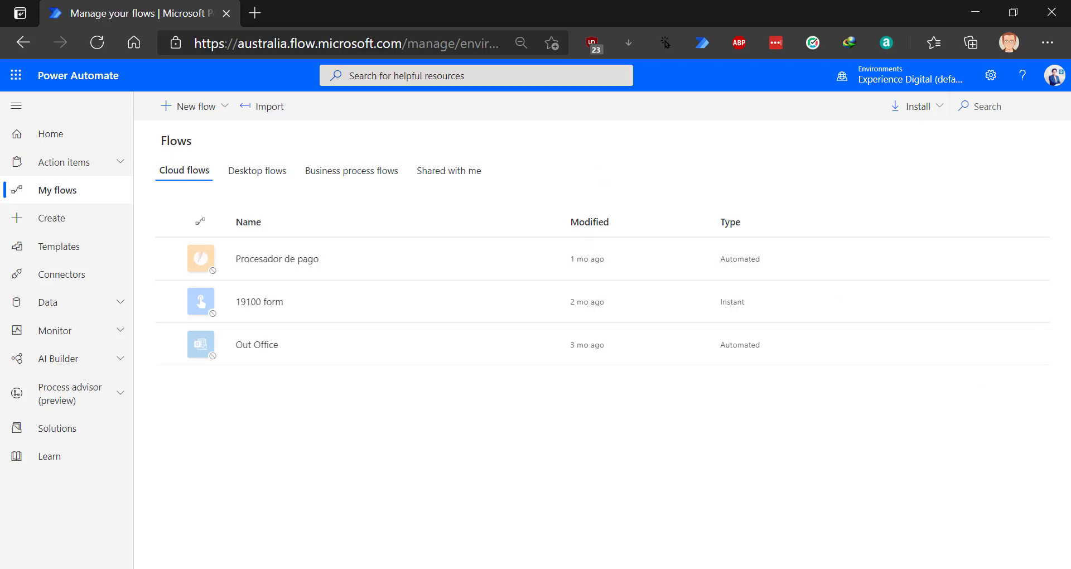
click(1070, 568)
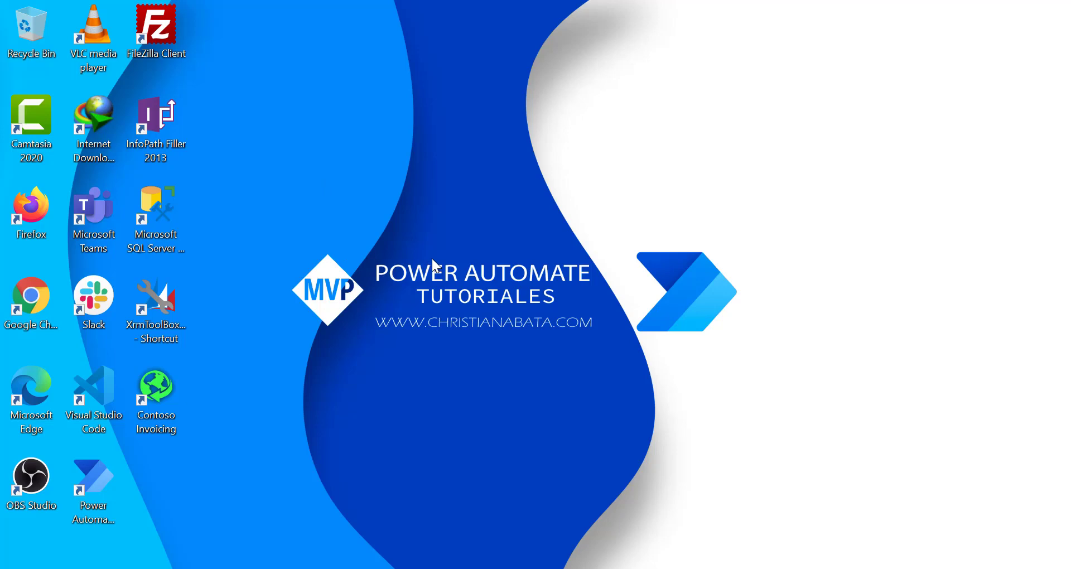
- Launch Power Automate Desktop from its desktop shortcut
click(91, 471)
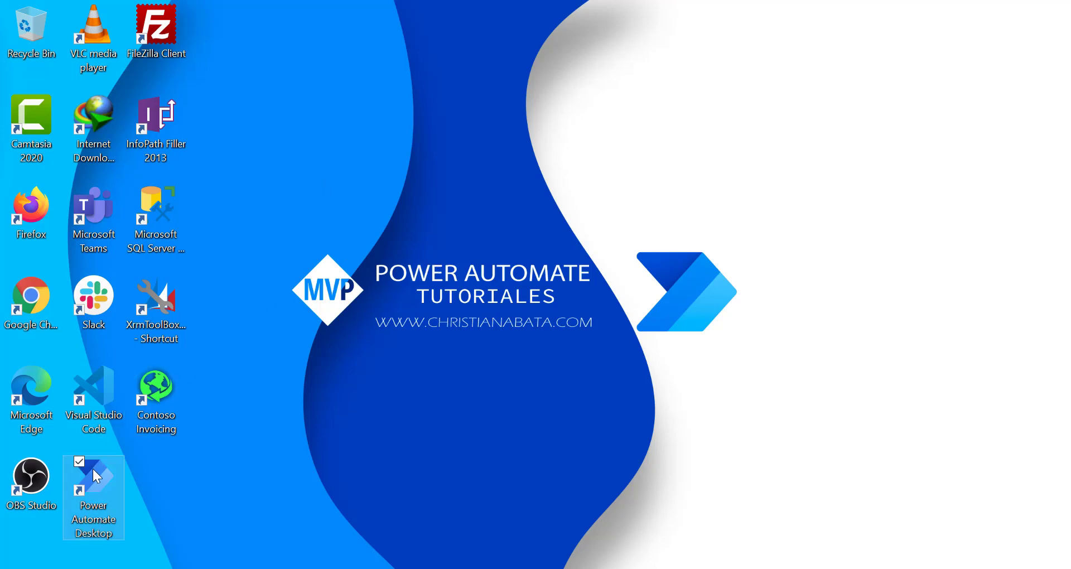
click(98, 475)
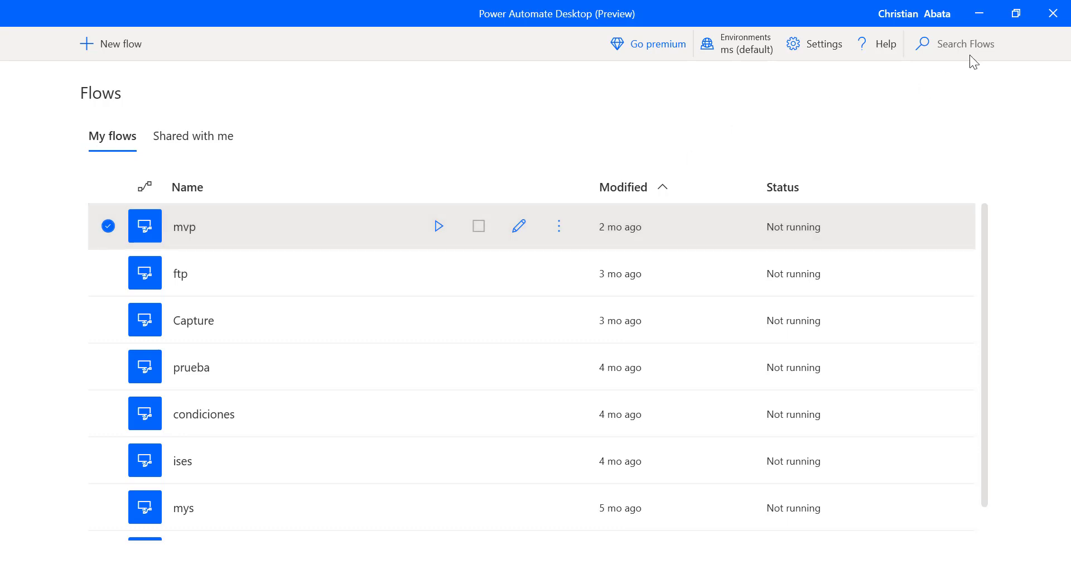
- Check the signed-in account, then browse the ftp, Capture, prueba, condiciones, ises, mys and Logins flows
click(916, 17)
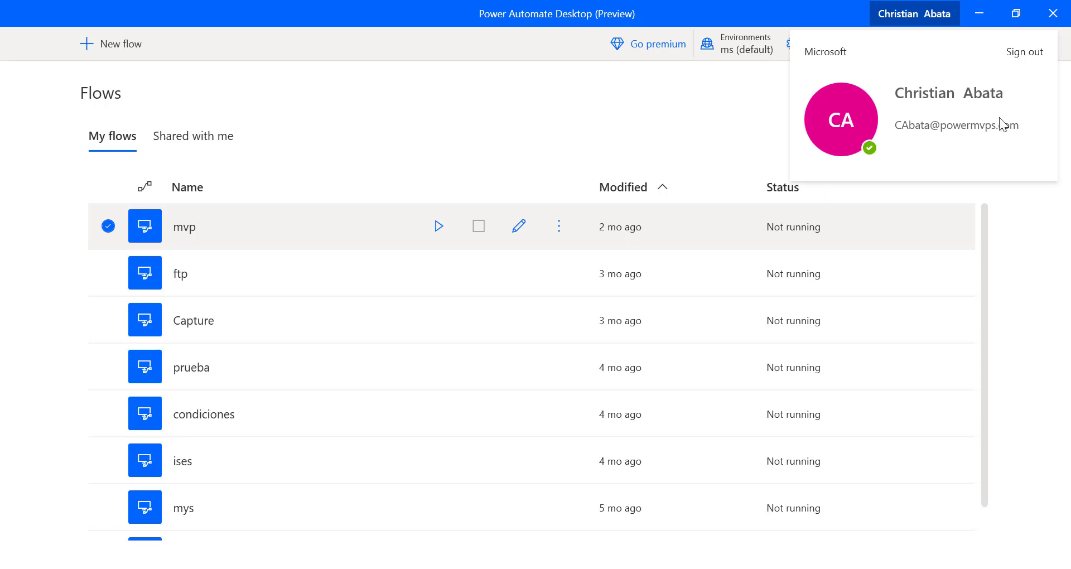
click(621, 98)
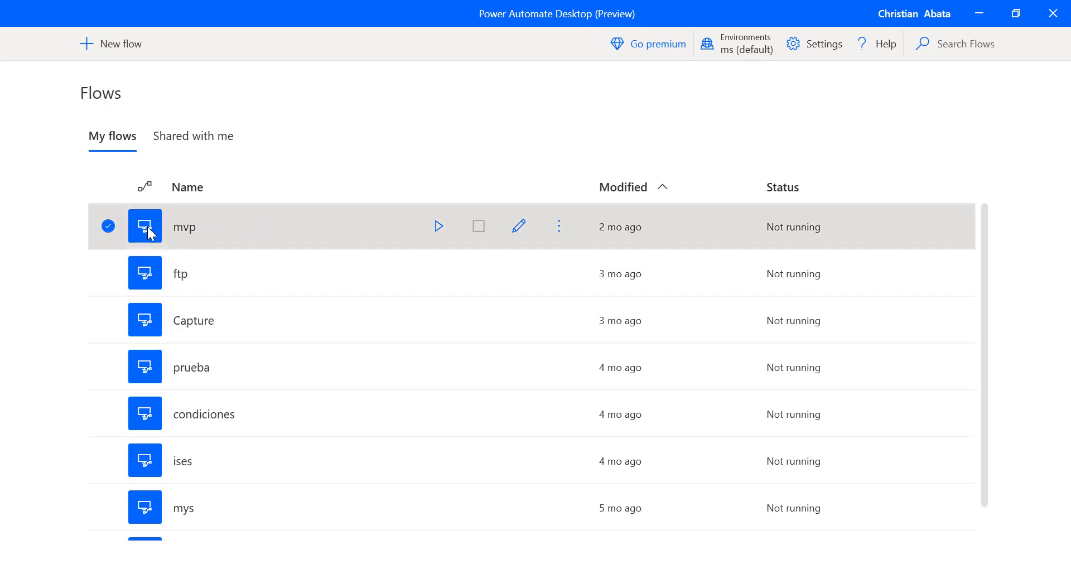
click(235, 258)
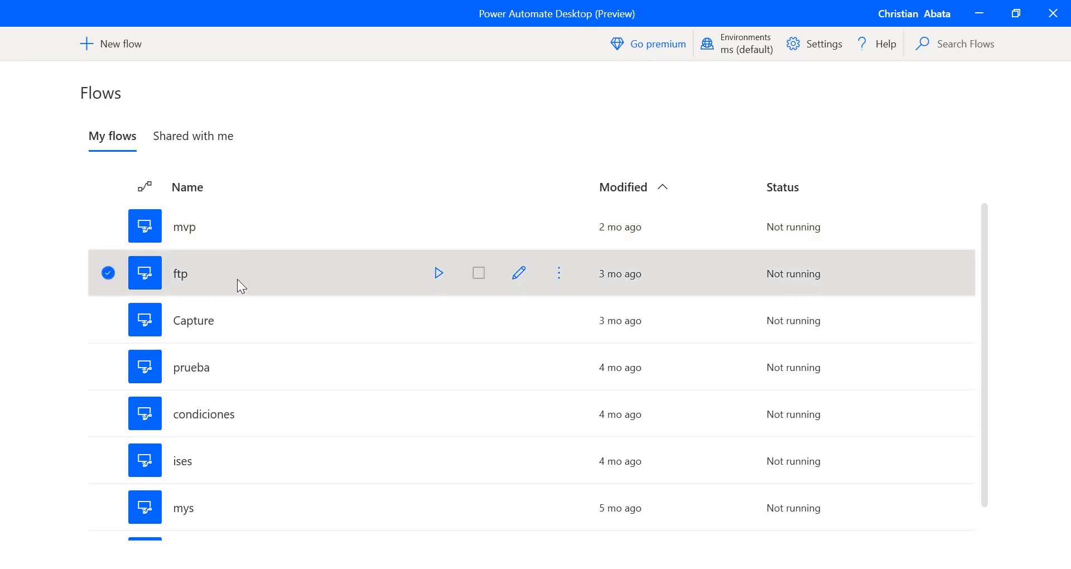
click(266, 321)
click(253, 366)
click(260, 412)
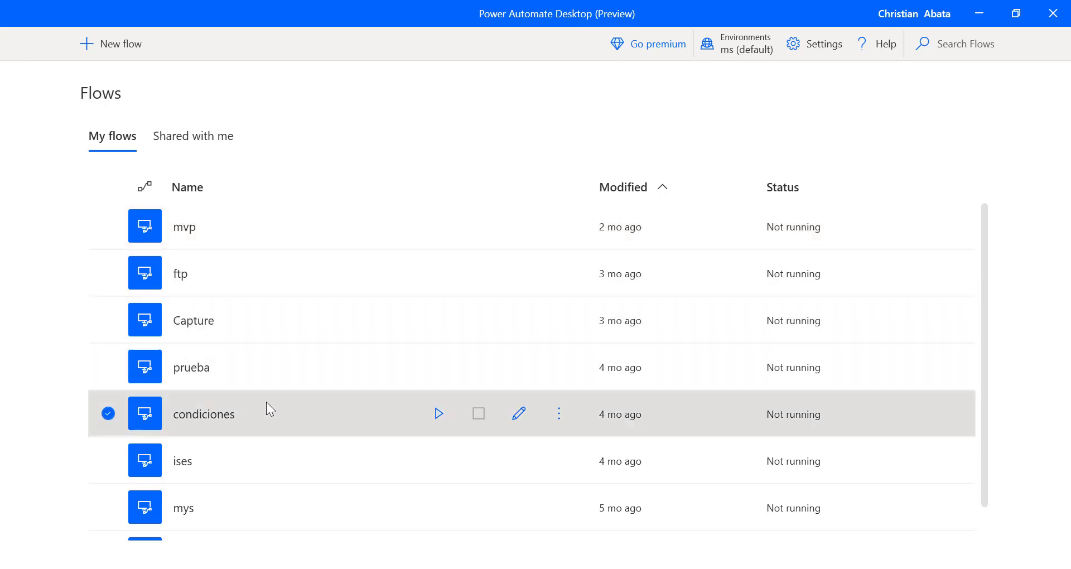
scroll(251, 406, down, 1)
click(252, 416)
click(256, 463)
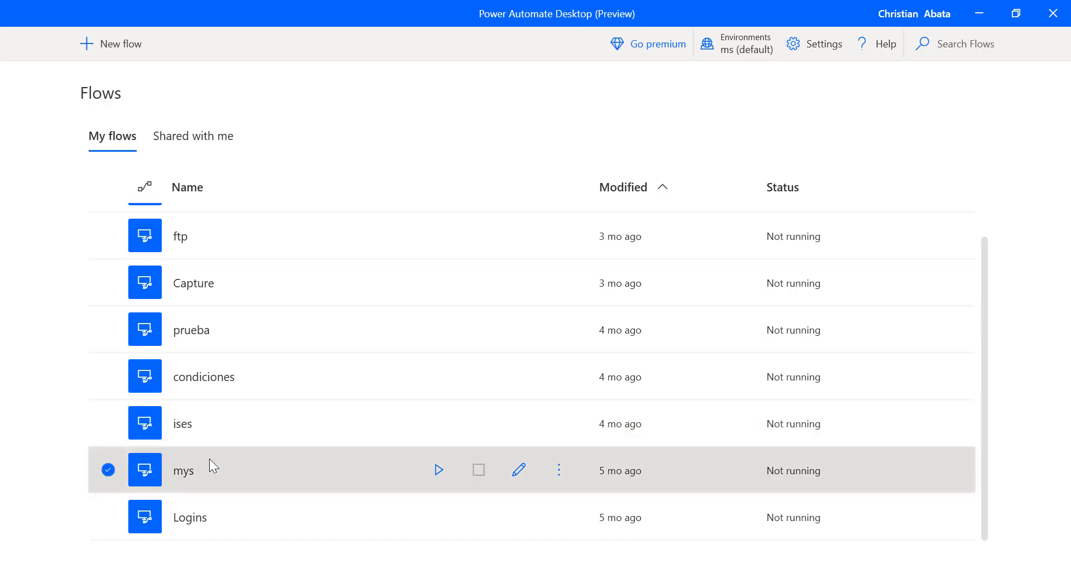
click(256, 510)
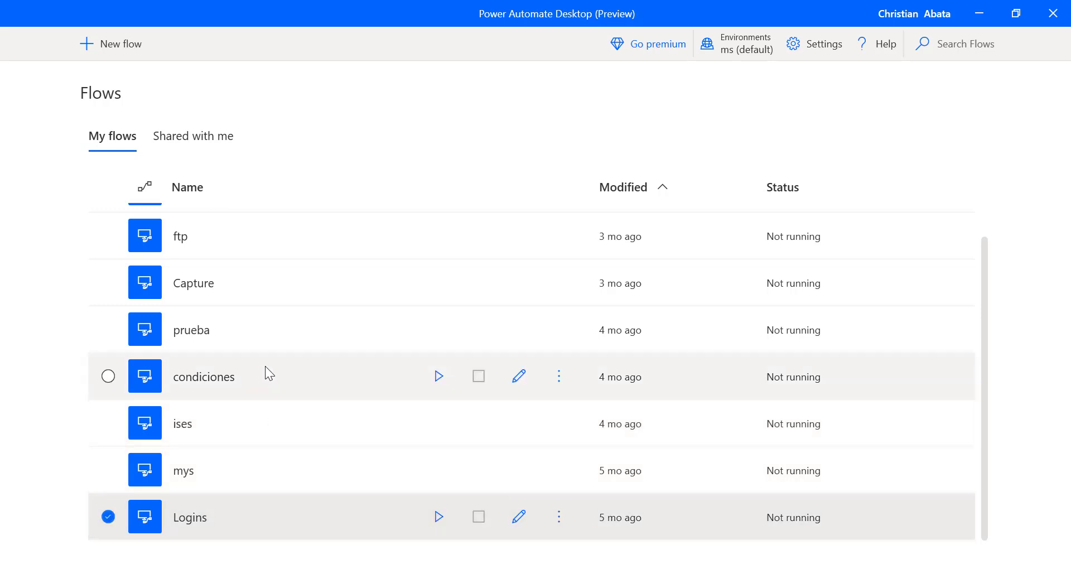
scroll(301, 304, up, 1)
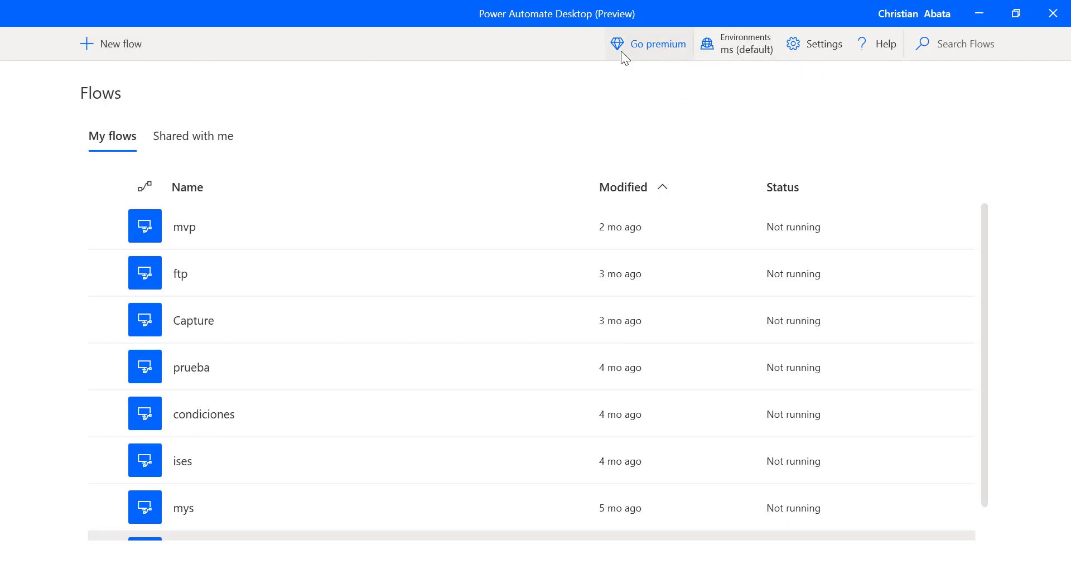
- Glance at the environments list, then bring up the General settings
click(732, 45)
click(733, 45)
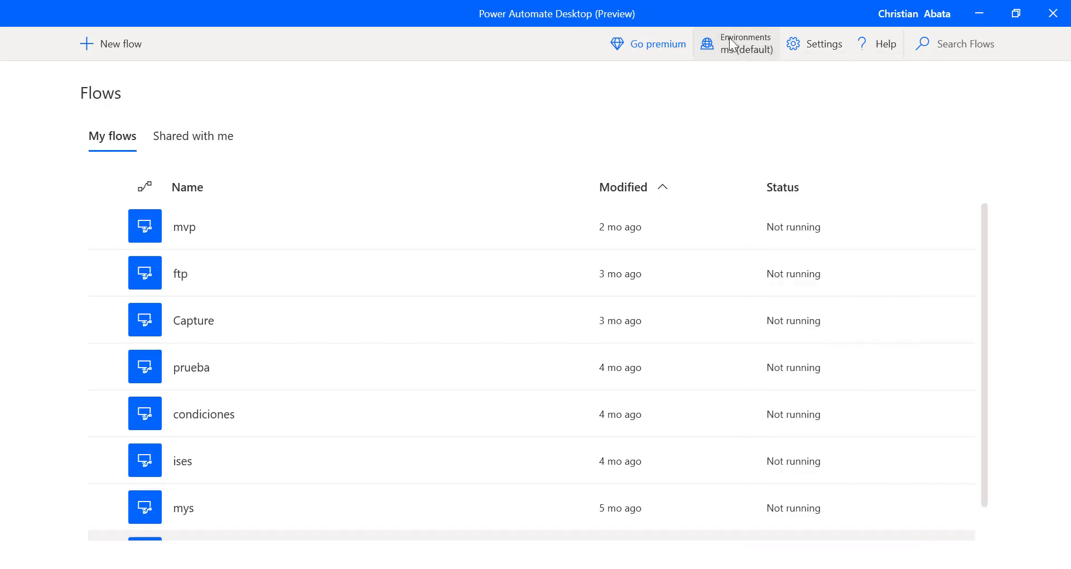
click(823, 49)
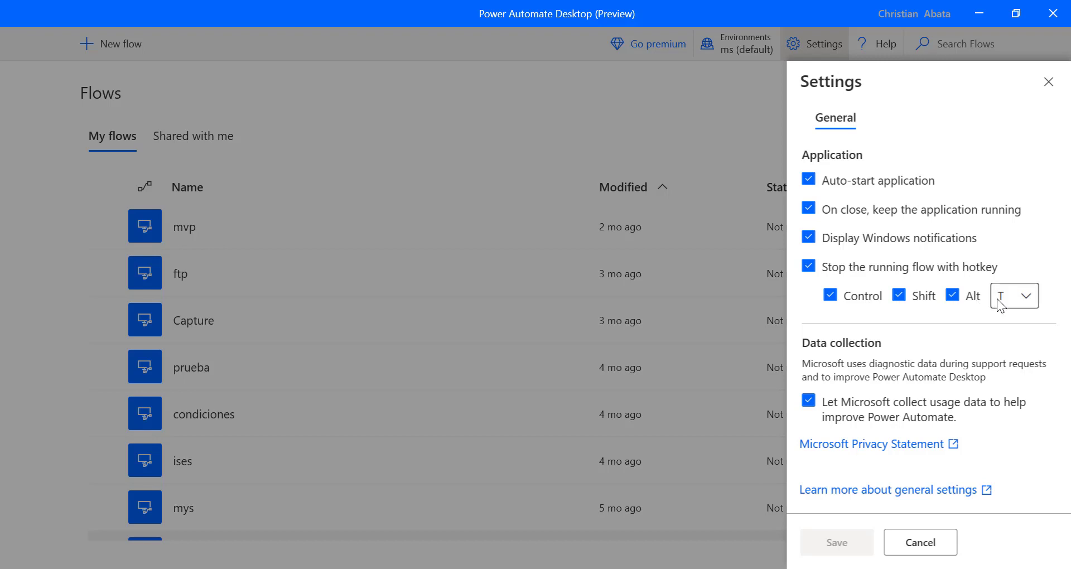
- Close Settings without saving, check Help and Shared with me, then return to My flows
click(741, 159)
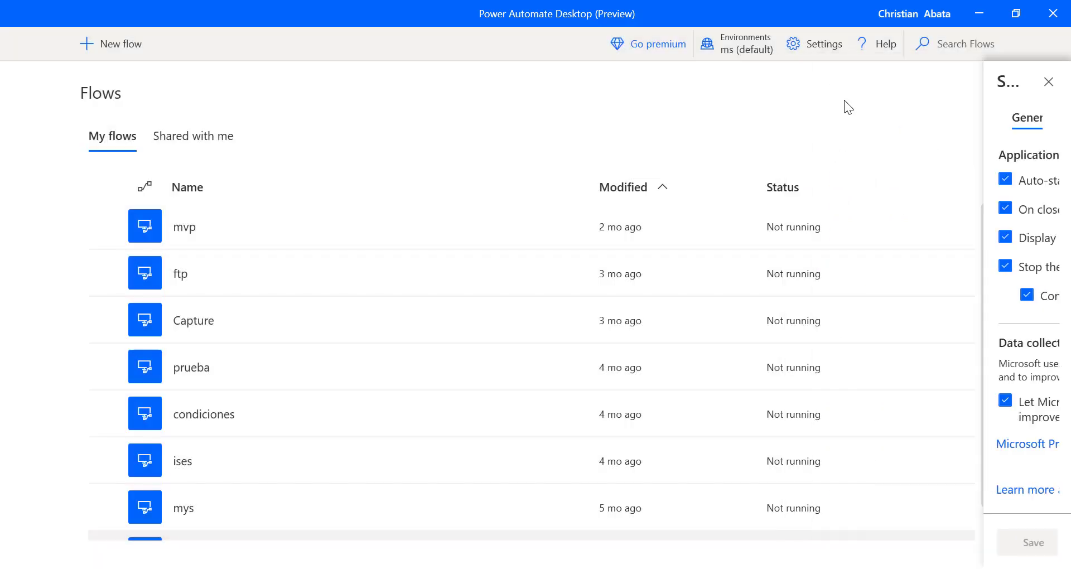
click(893, 49)
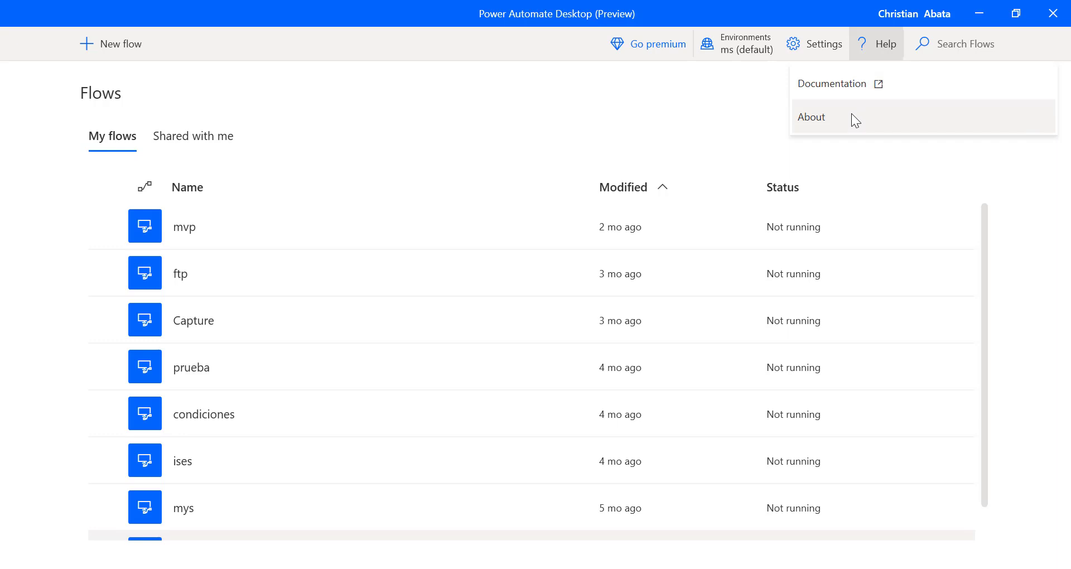
click(688, 73)
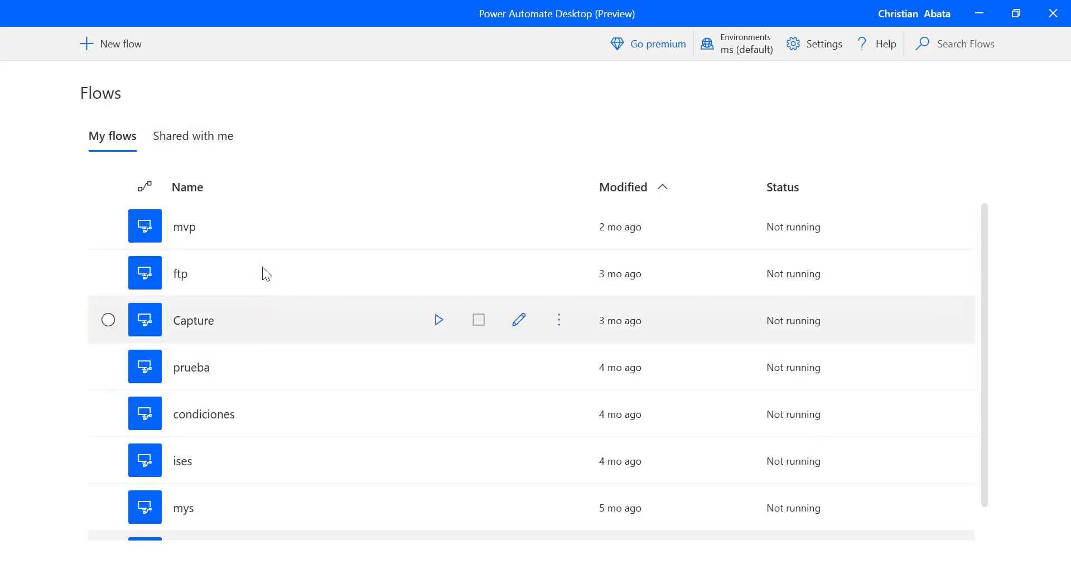
click(217, 144)
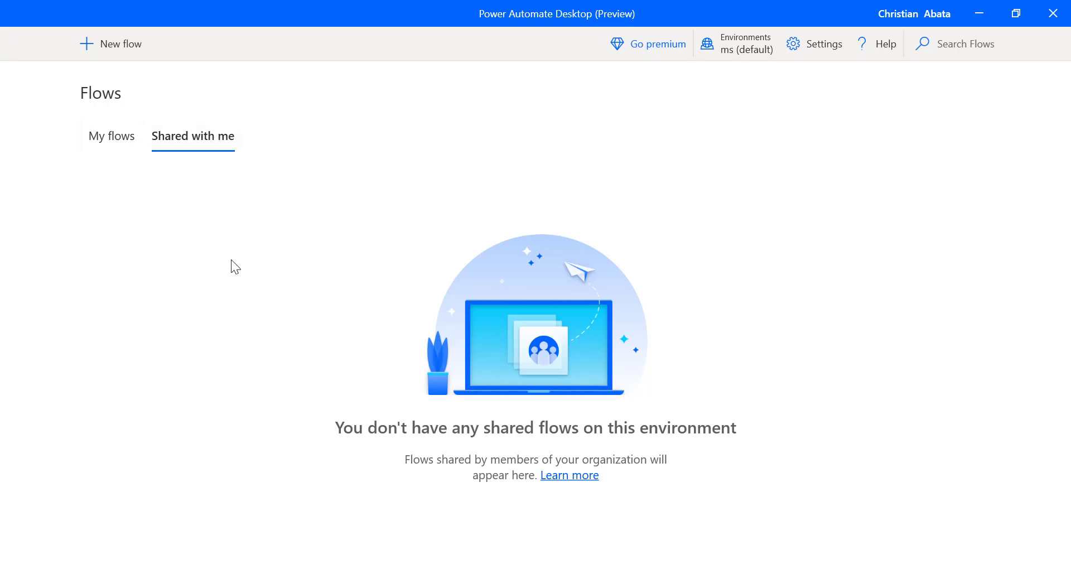
click(126, 146)
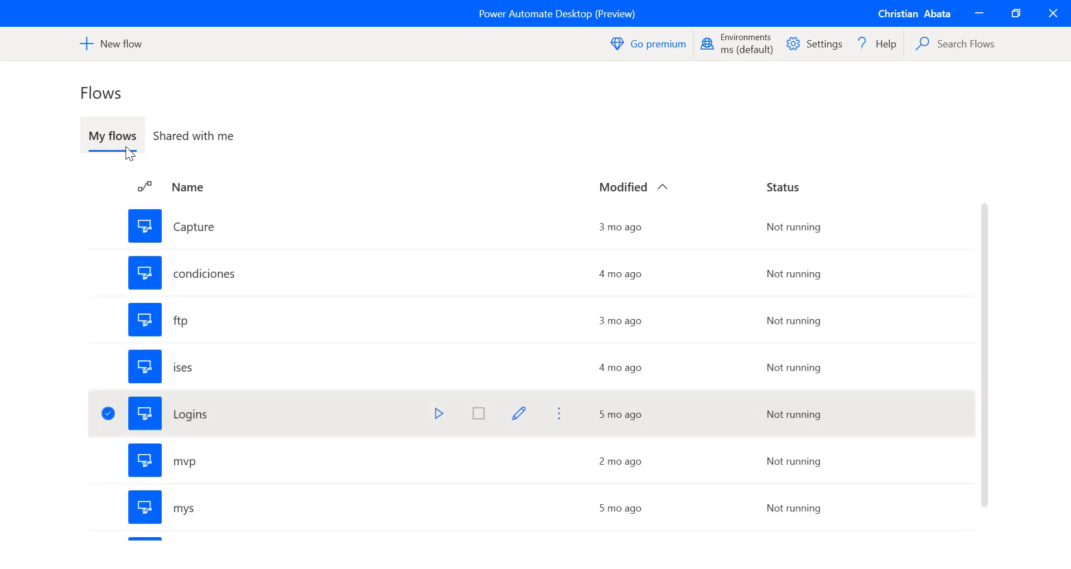
- Create a new flow named ExampleRecordAdd and maximize its designer window
click(128, 48)
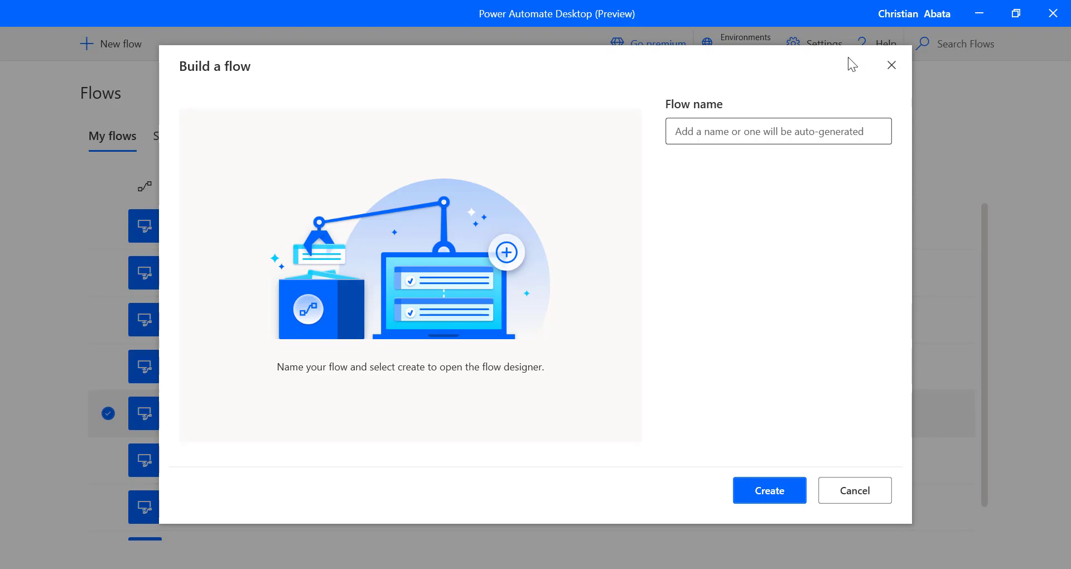
click(720, 132)
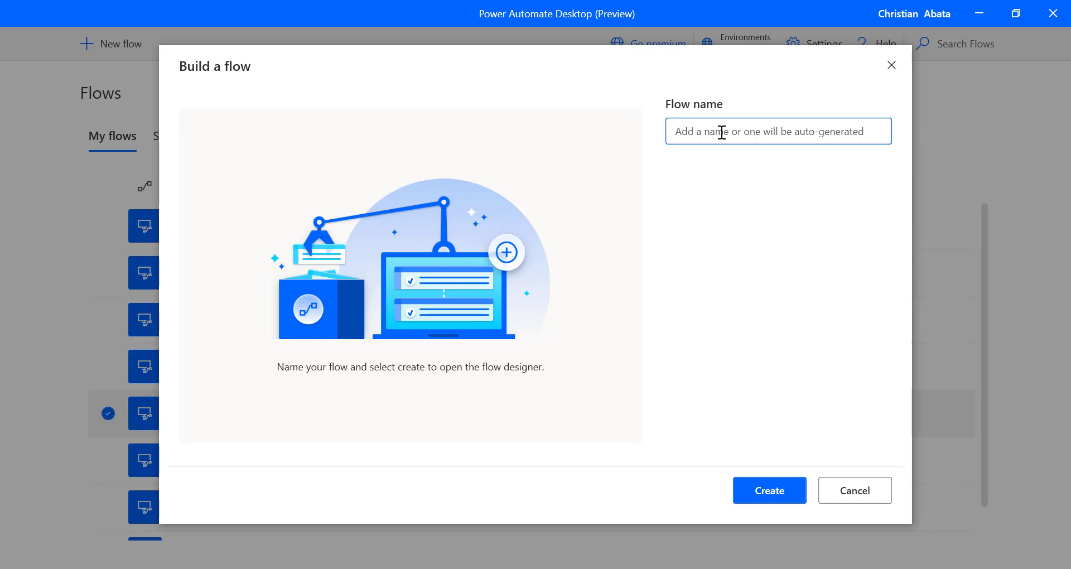
text(ExampleRecordAdd)
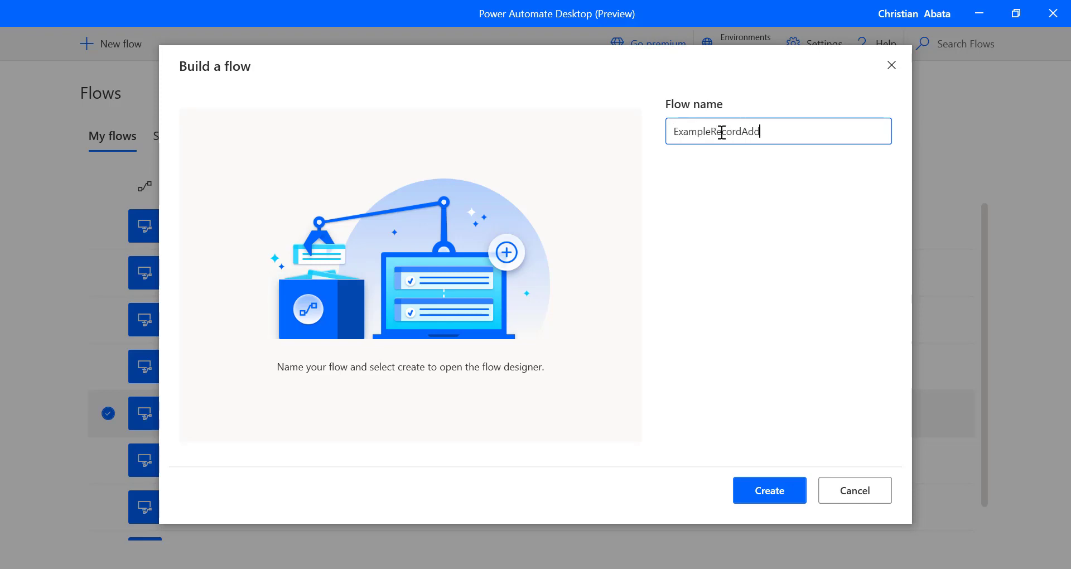
click(779, 491)
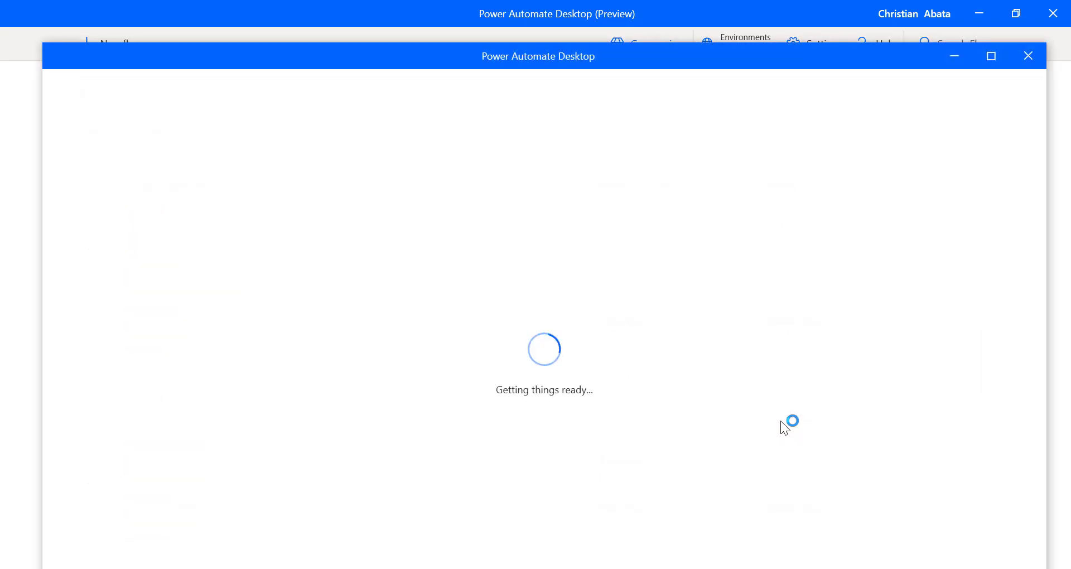
click(991, 56)
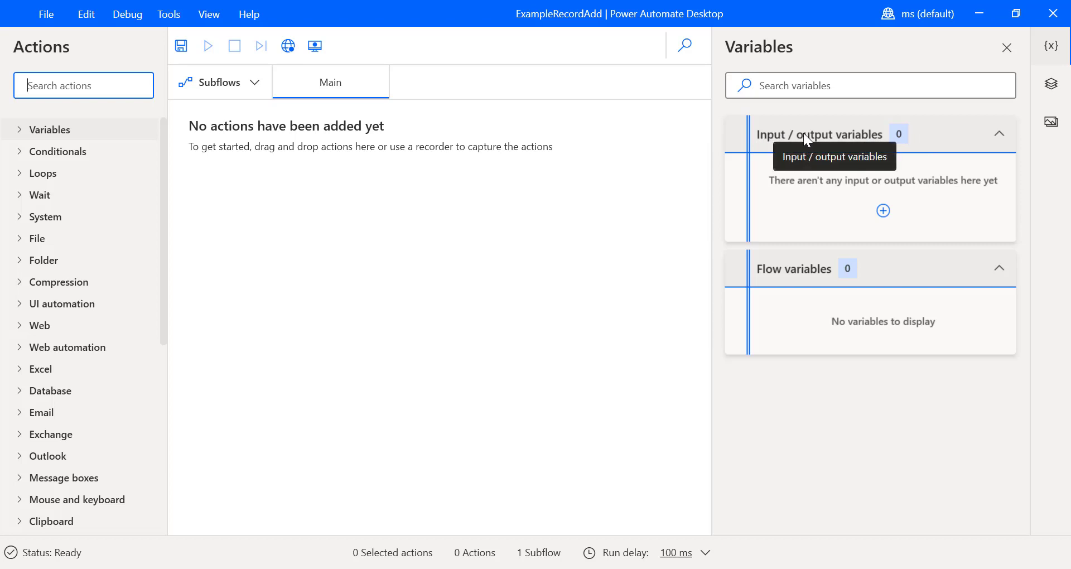
- Switch the designer's right sidebar from UI elements to the Images pane
click(1050, 87)
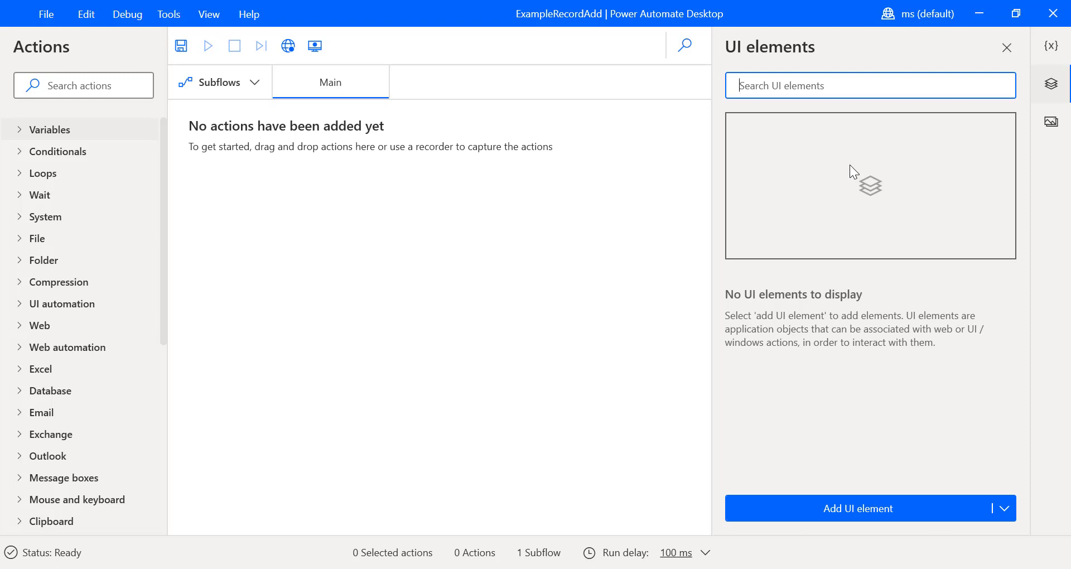
click(1057, 137)
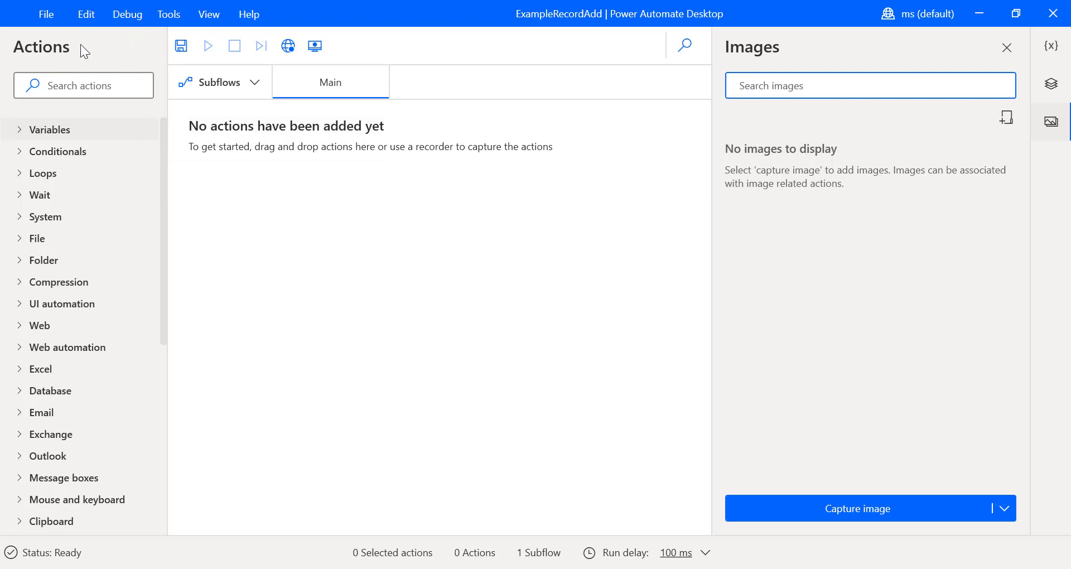
click(83, 78)
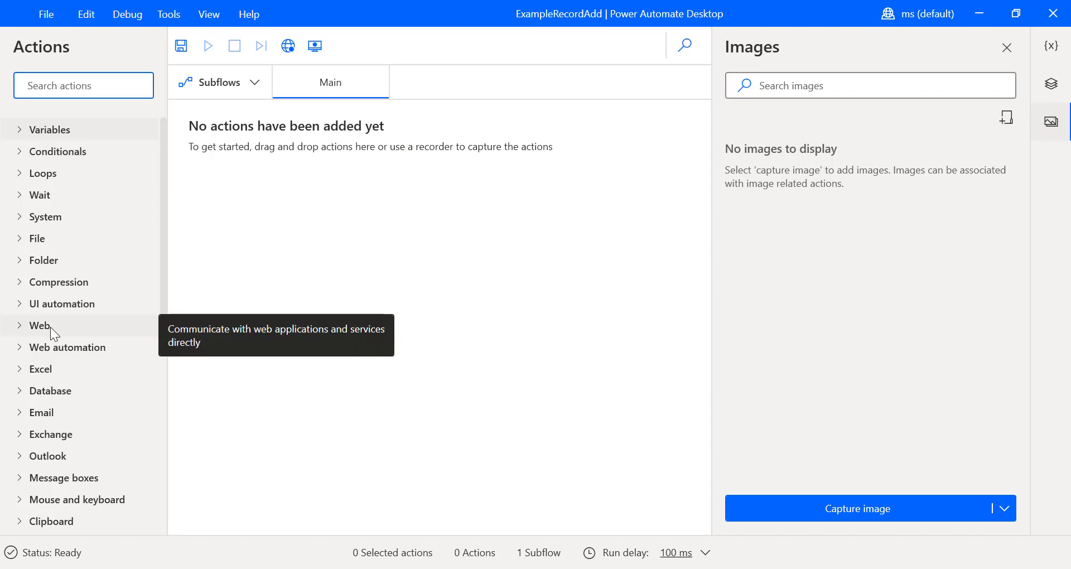
click(35, 329)
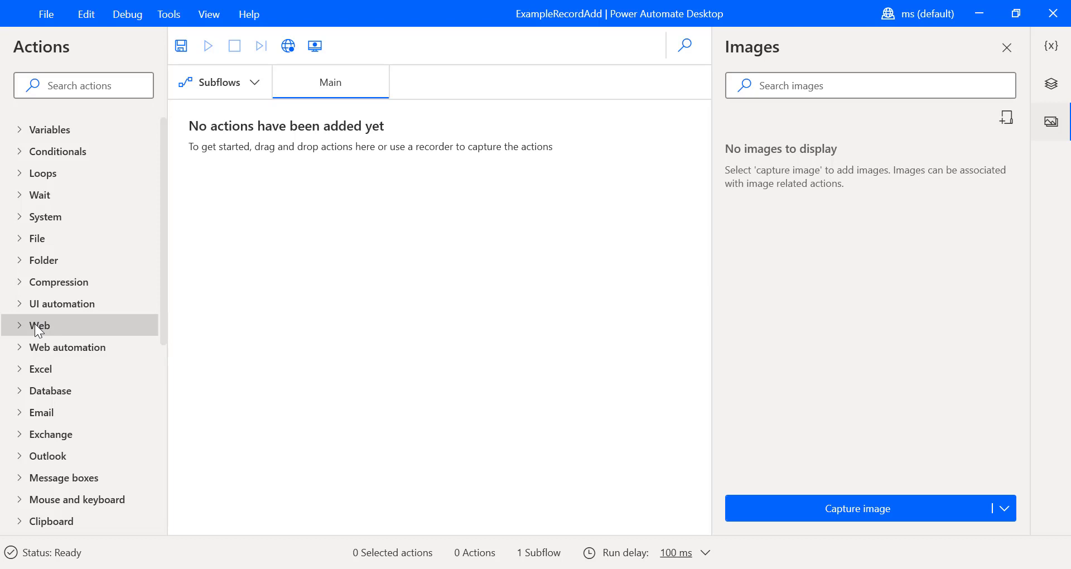
click(55, 341)
click(63, 308)
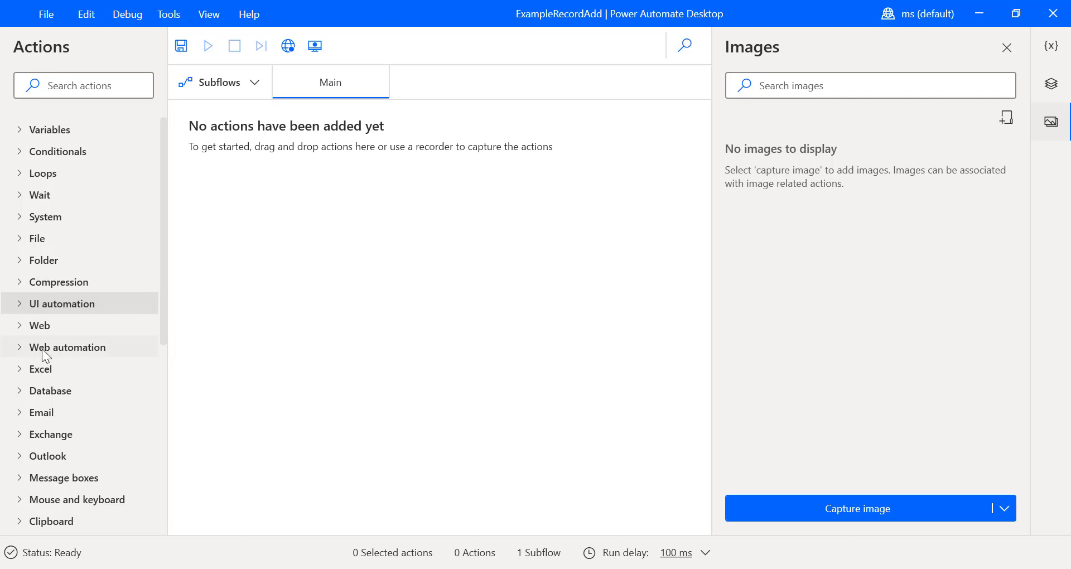
scroll(79, 418, down, 6)
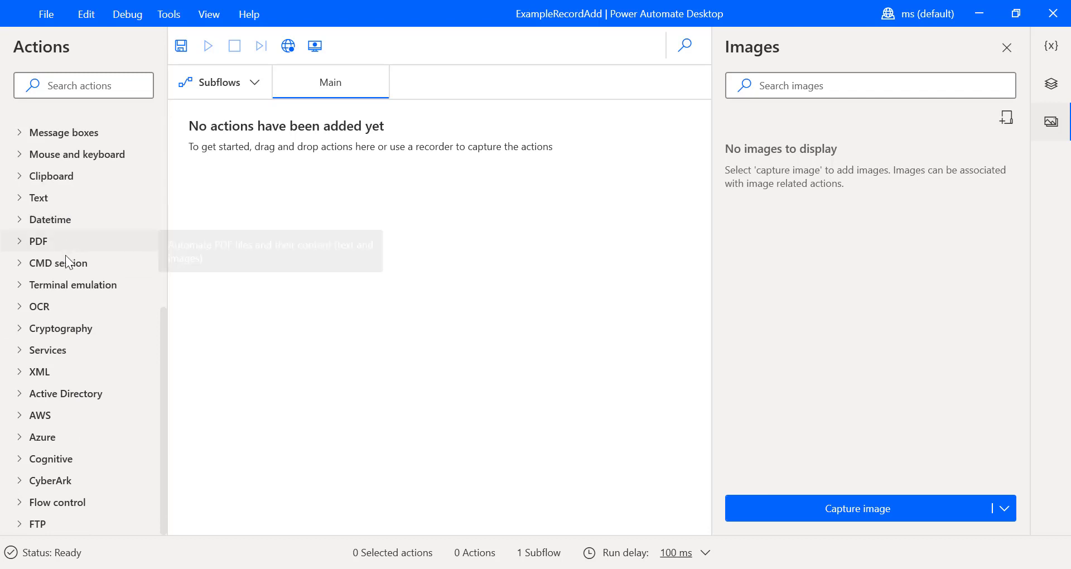
click(69, 310)
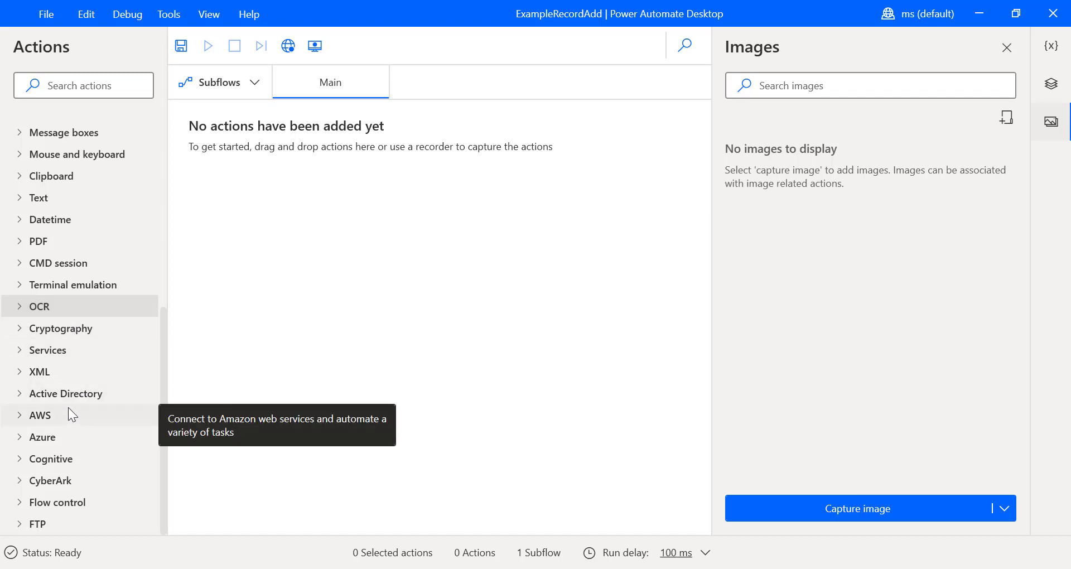
scroll(76, 372, up, 5)
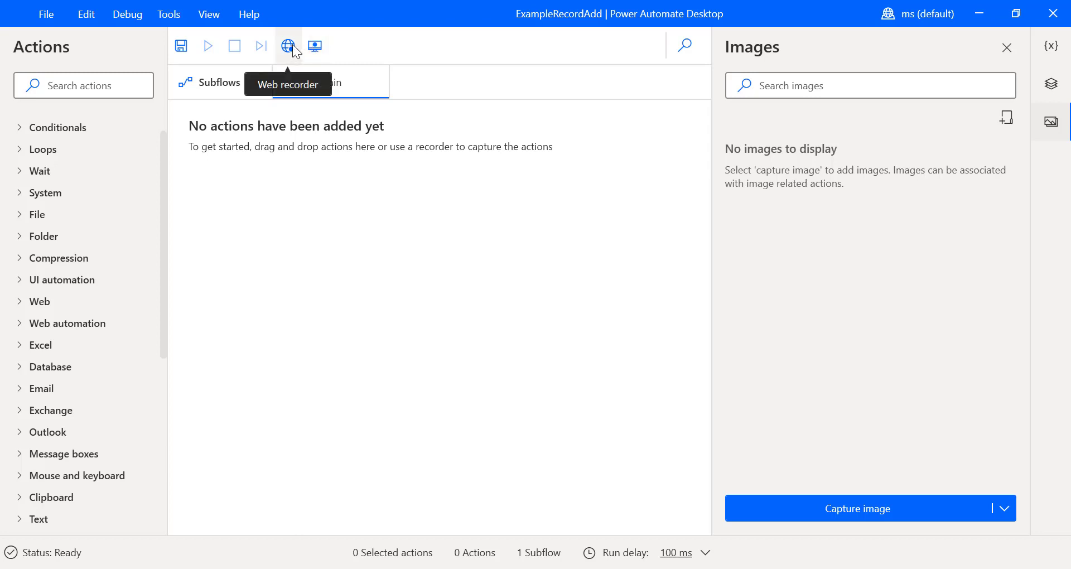
- Start the Web recorder with Microsoft Edge as the recording browser
click(288, 47)
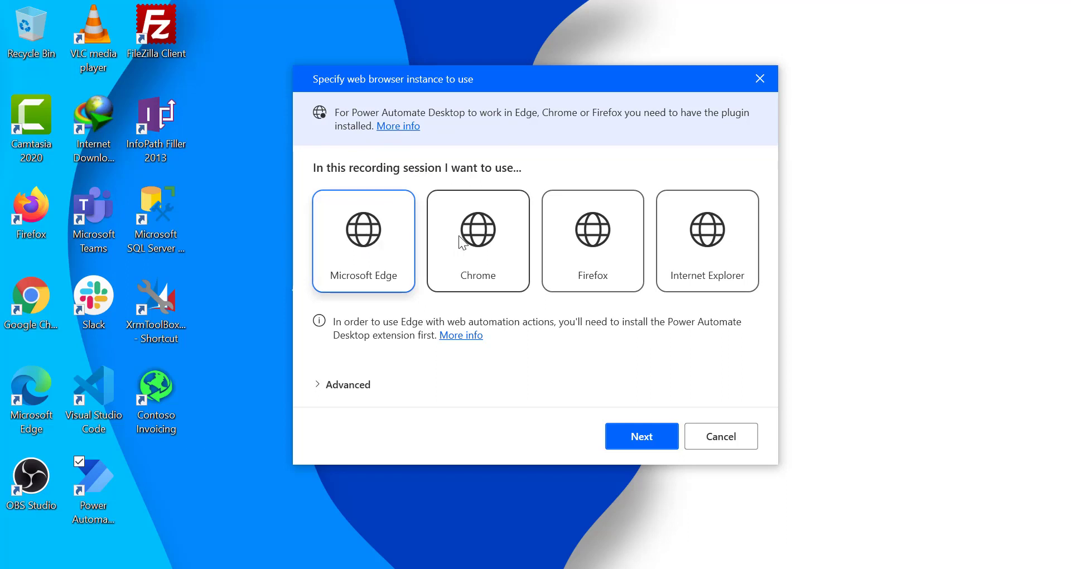
click(698, 240)
click(352, 244)
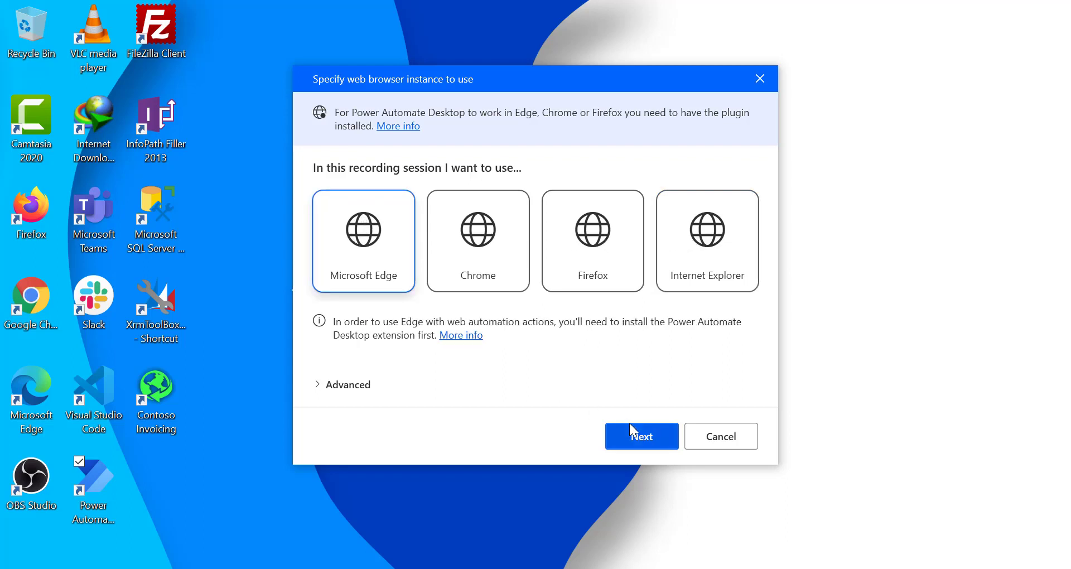
click(642, 438)
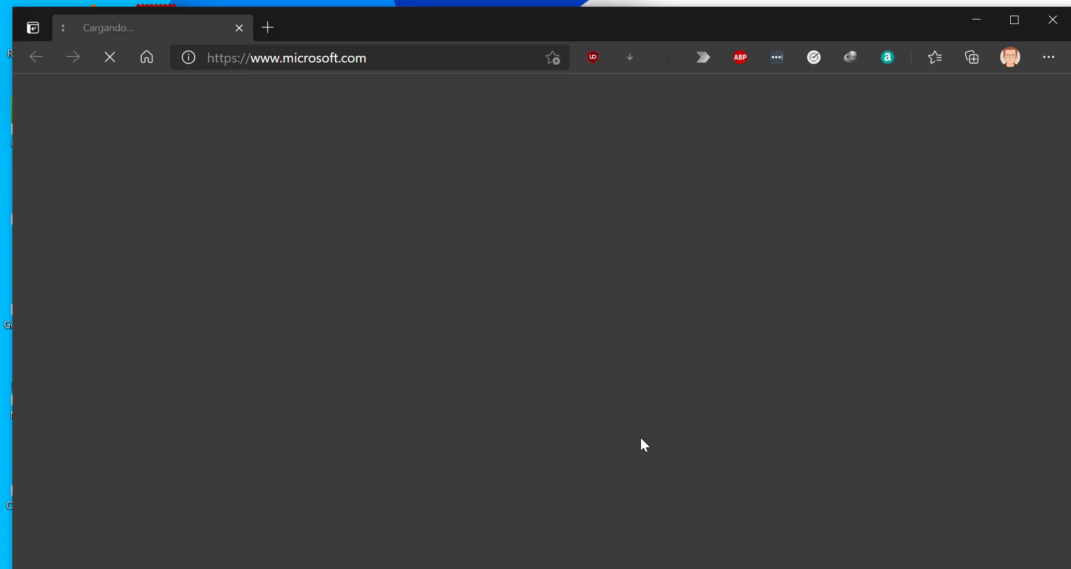
- Maximize Edge and drag the Web Recorder window to the right side of the screen
click(1014, 20)
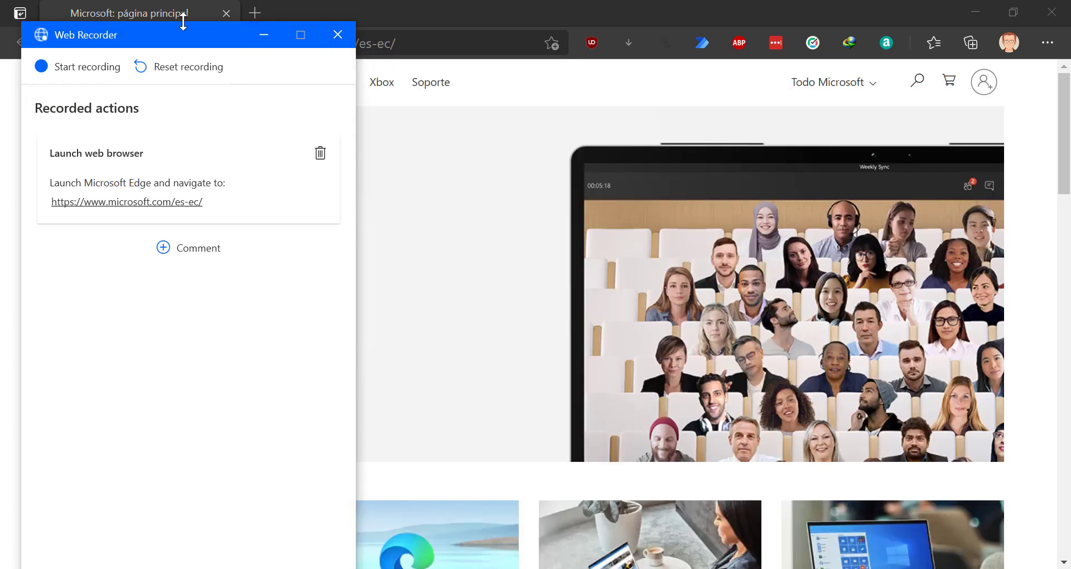
drag(190, 34, 878, 36)
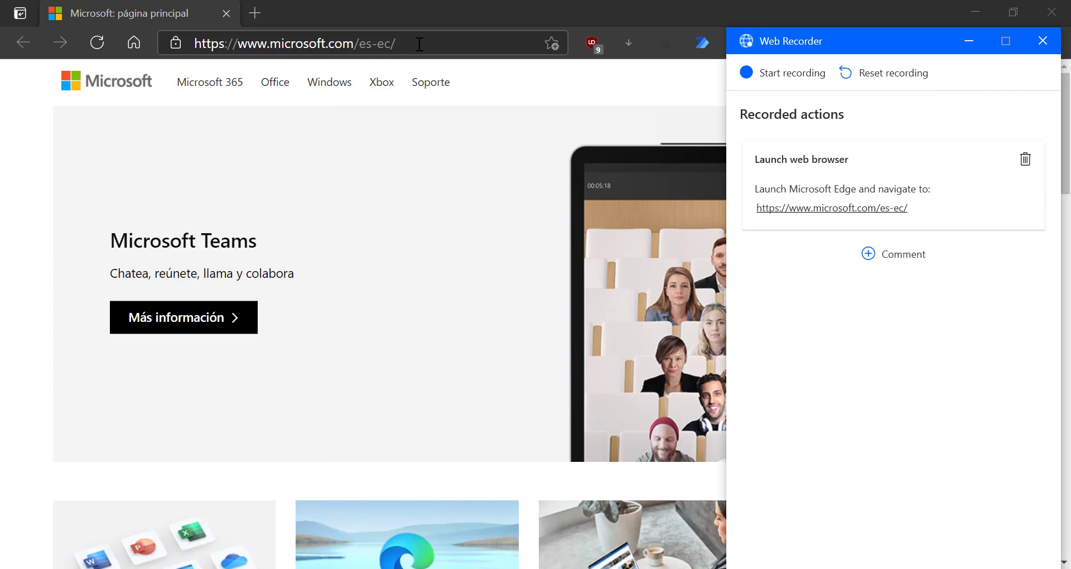
- Start recording and capture a click on the Microsoft Teams 'Más información' link
click(773, 71)
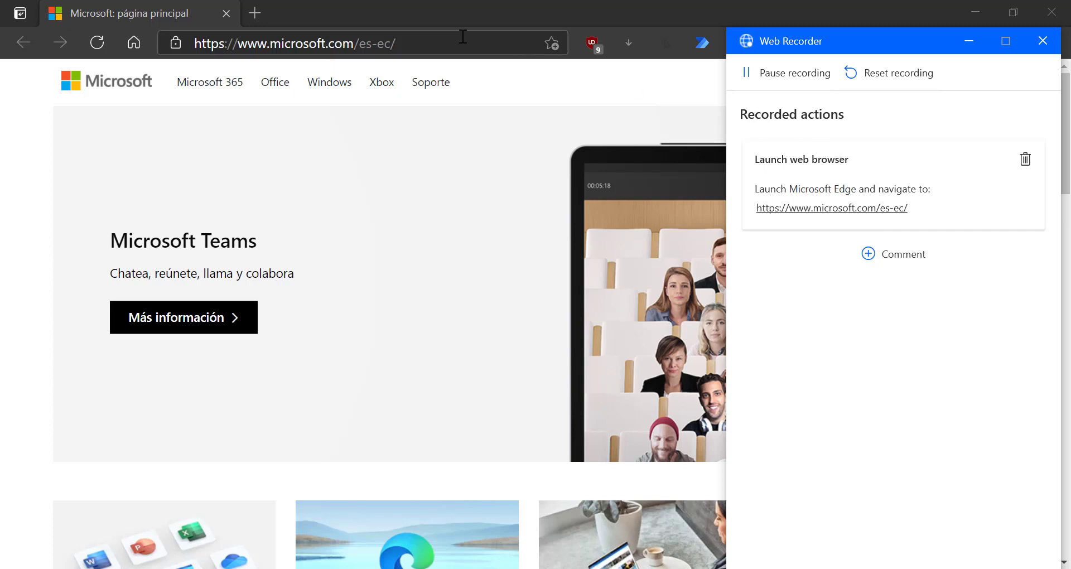
click(403, 18)
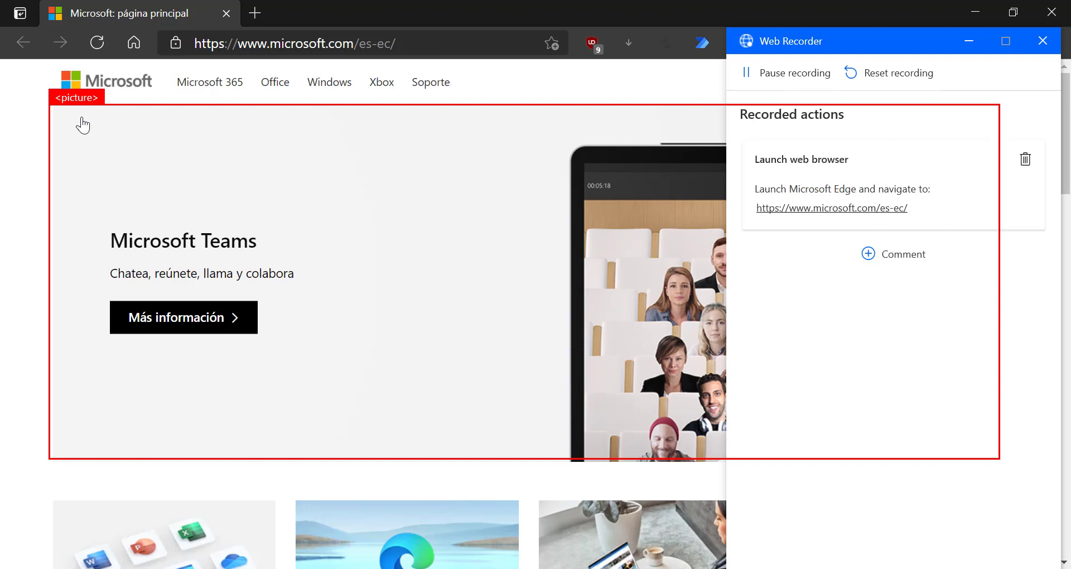
scroll(206, 233, down, 1)
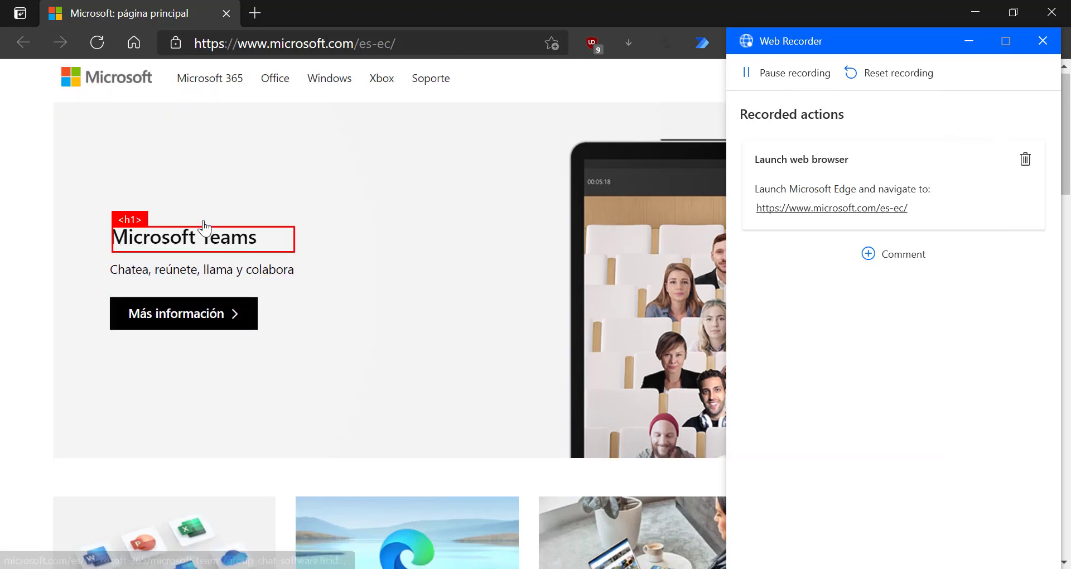
scroll(246, 114, down, 1)
scroll(56, 317, up, 1)
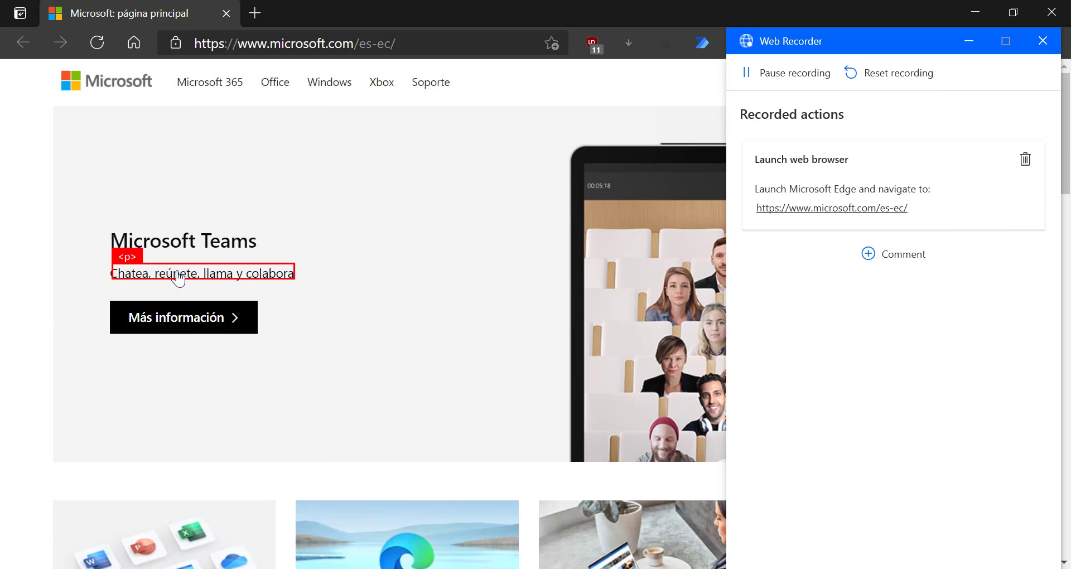
scroll(262, 464, down, 3)
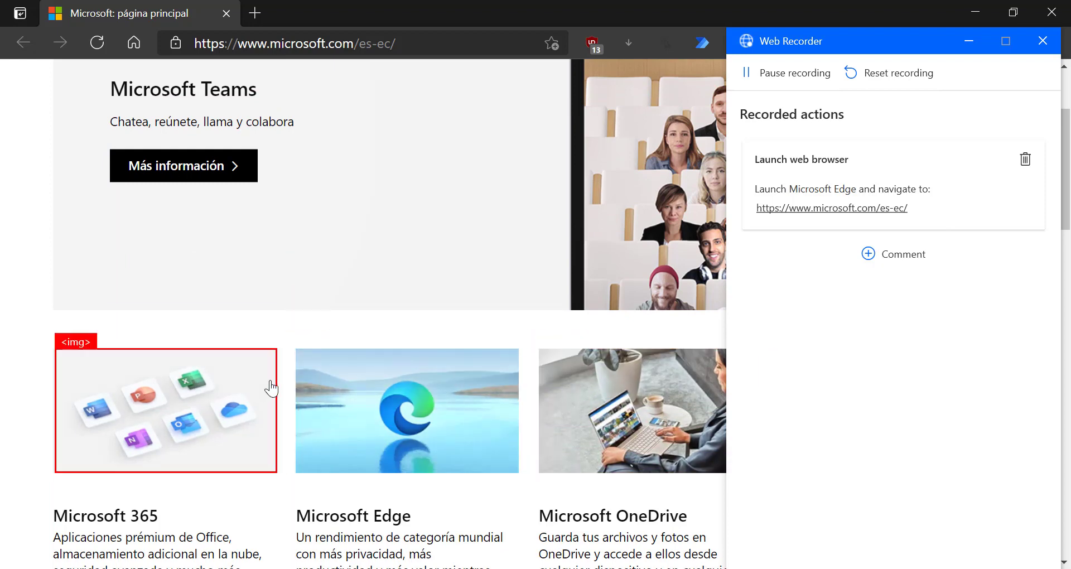
scroll(271, 388, down, 10)
scroll(267, 385, up, 5)
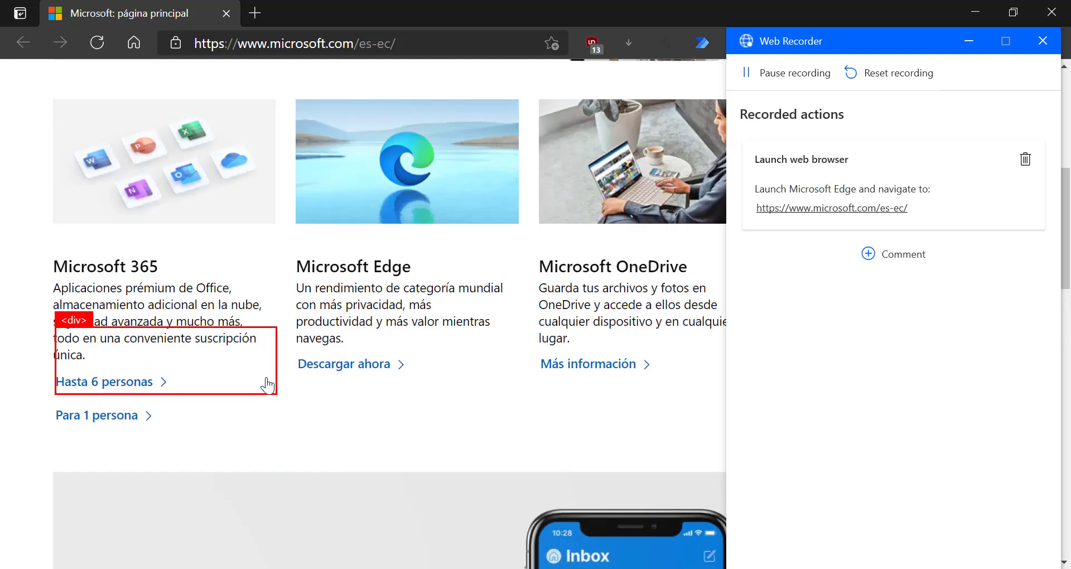
scroll(265, 384, up, 8)
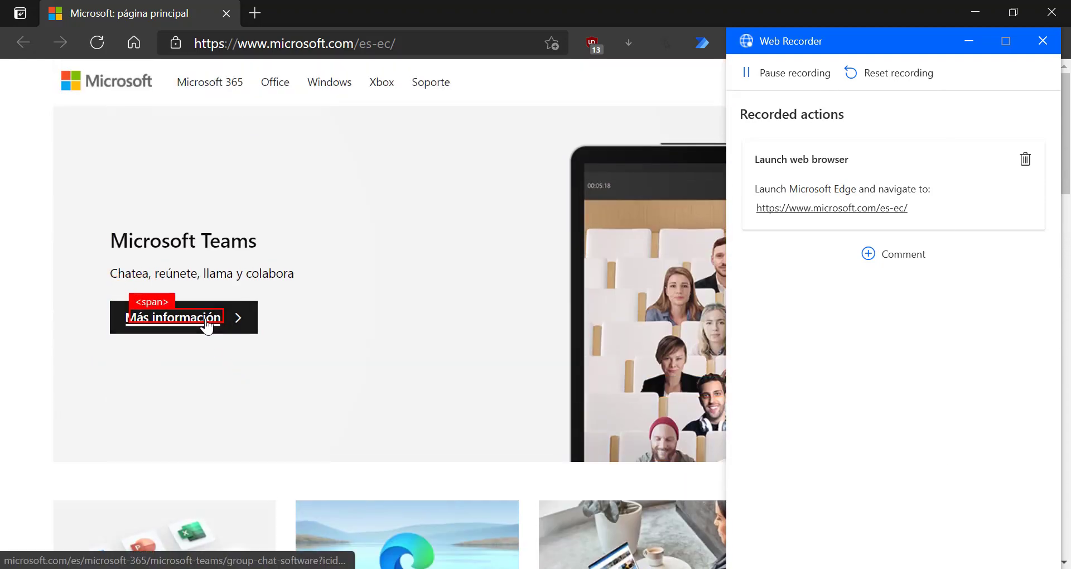
click(177, 322)
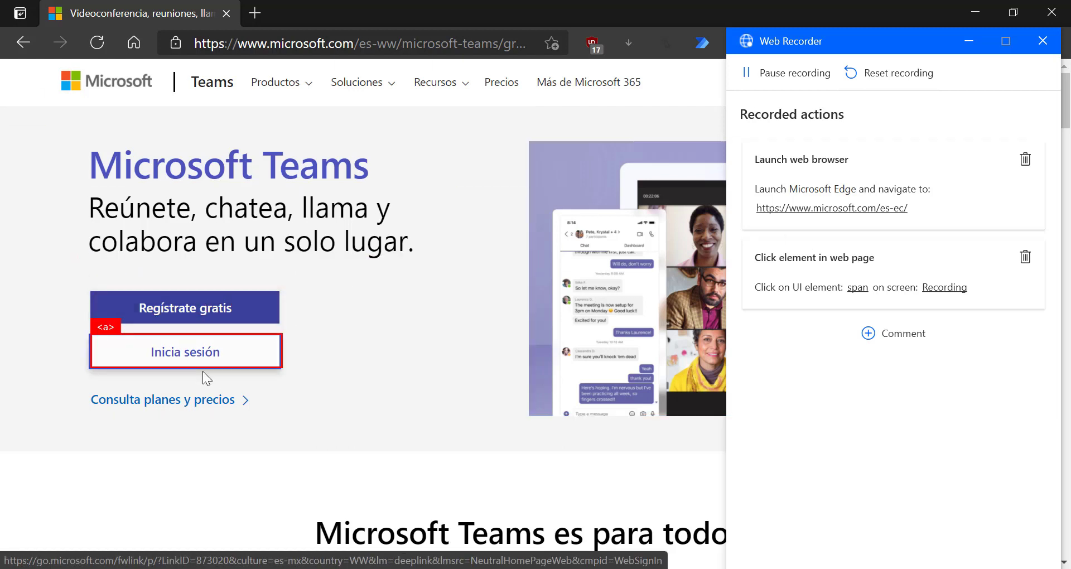
- Record a click on 'Consulta planes y precios' and scroll down to the Teams plan cards
click(182, 398)
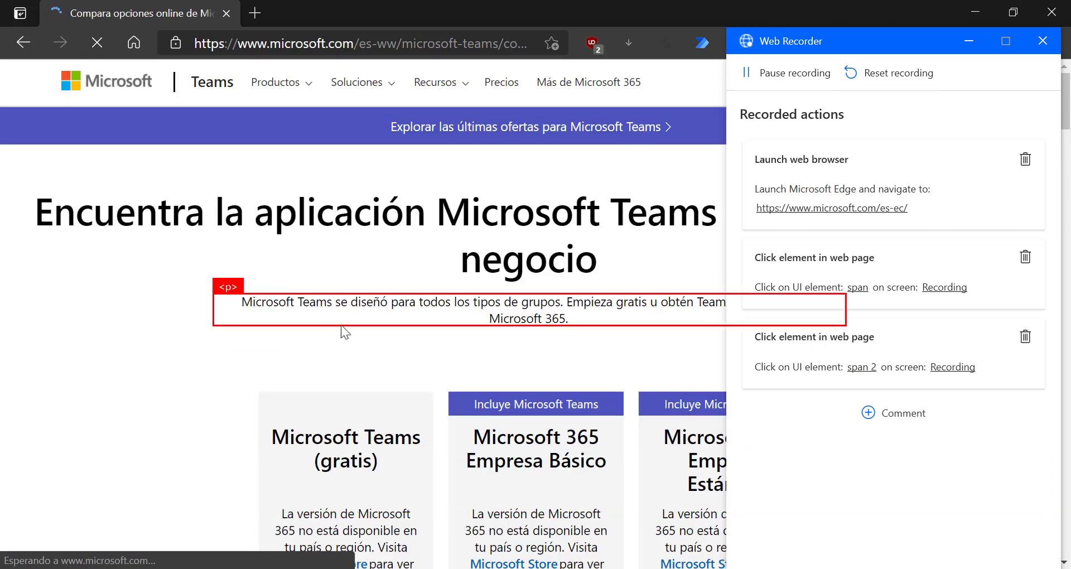
scroll(343, 399, down, 2)
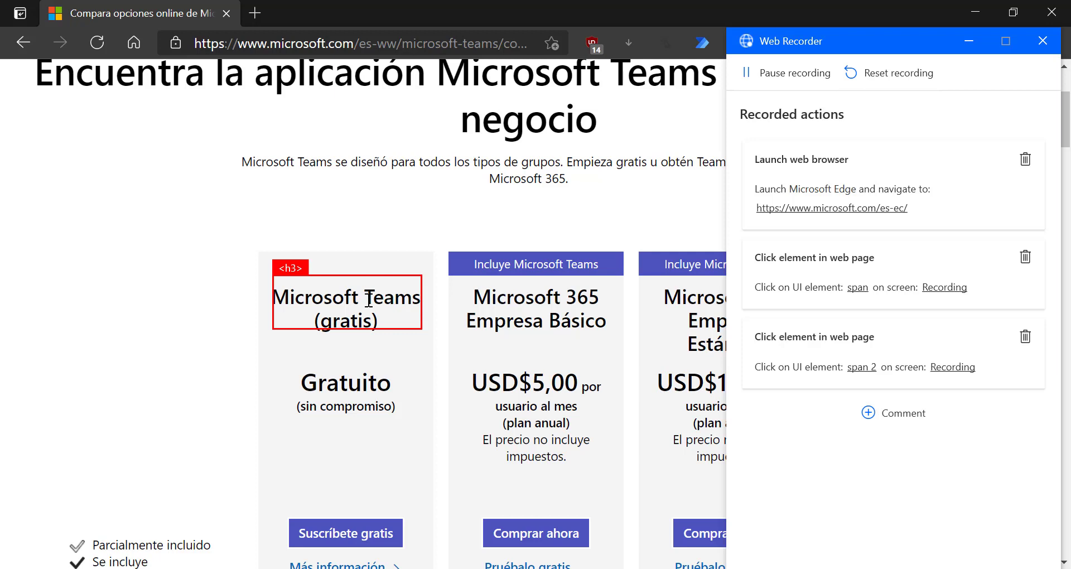
- Record extracting the 'Microsoft Teams (gratis)' heading's text, then pause the web recording
right_click(369, 299)
mouse_move(514, 329)
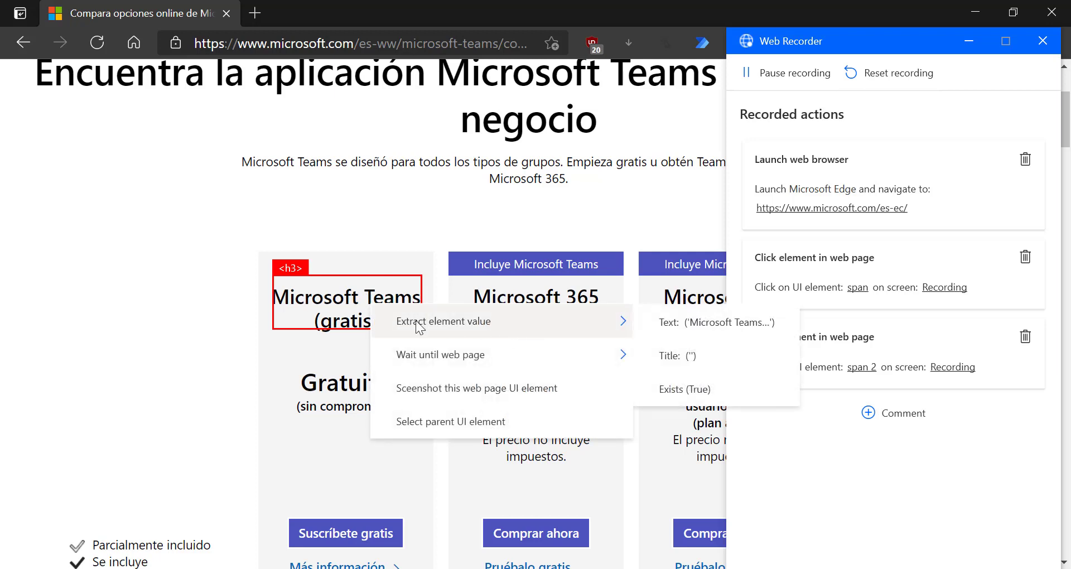
click(741, 323)
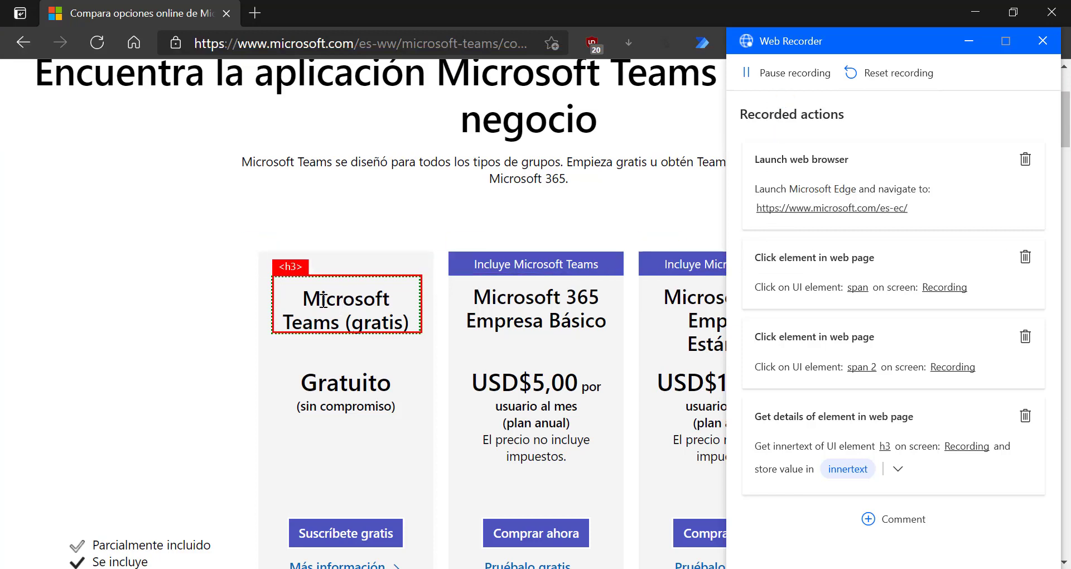
click(800, 69)
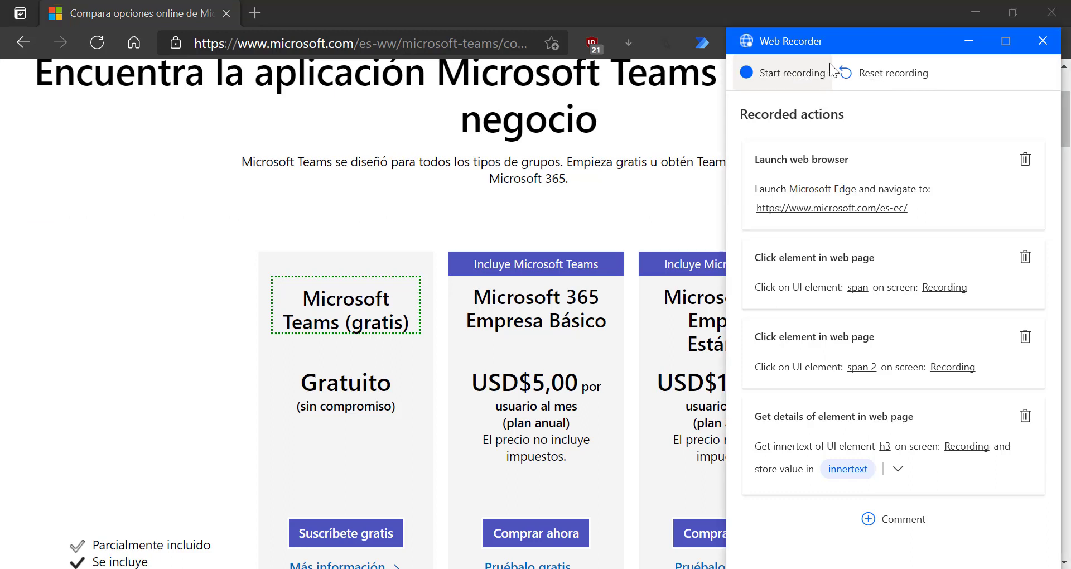
drag(833, 42, 829, 22)
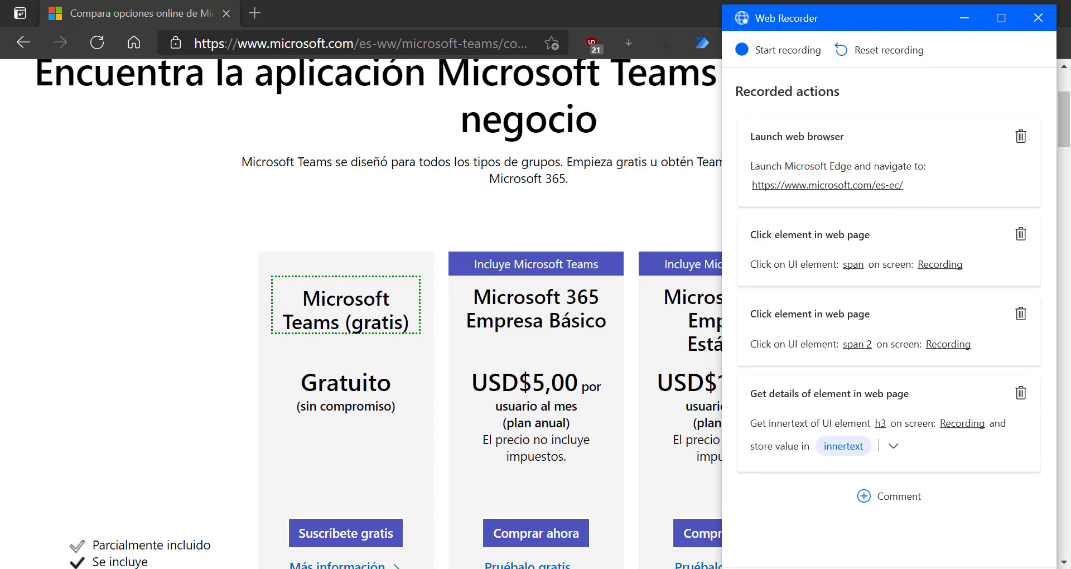
- Finish the web recording, save ExampleRecordAdd with its six web actions, and test-run it
click(924, 568)
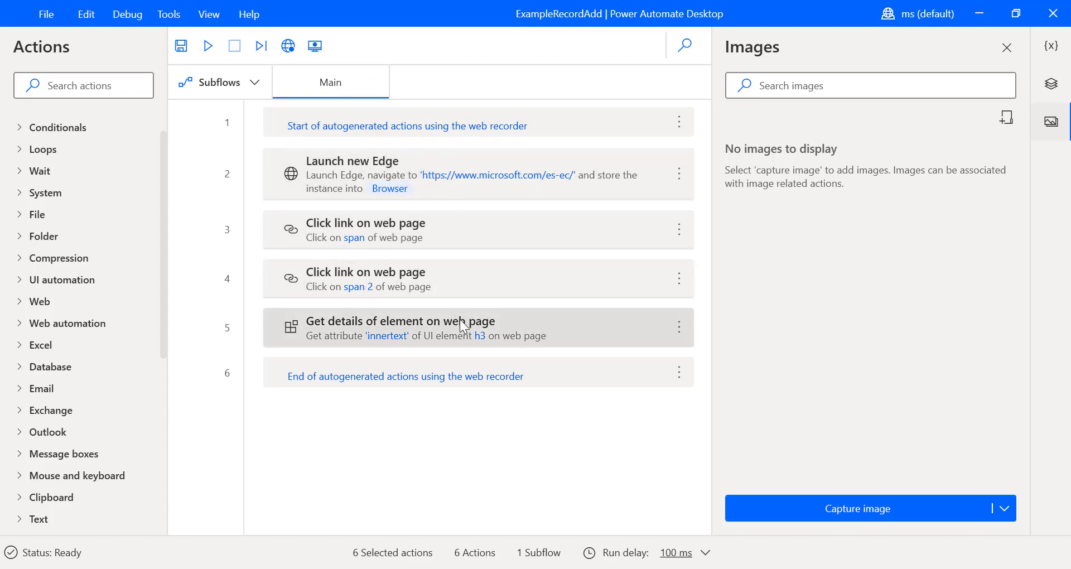
click(460, 319)
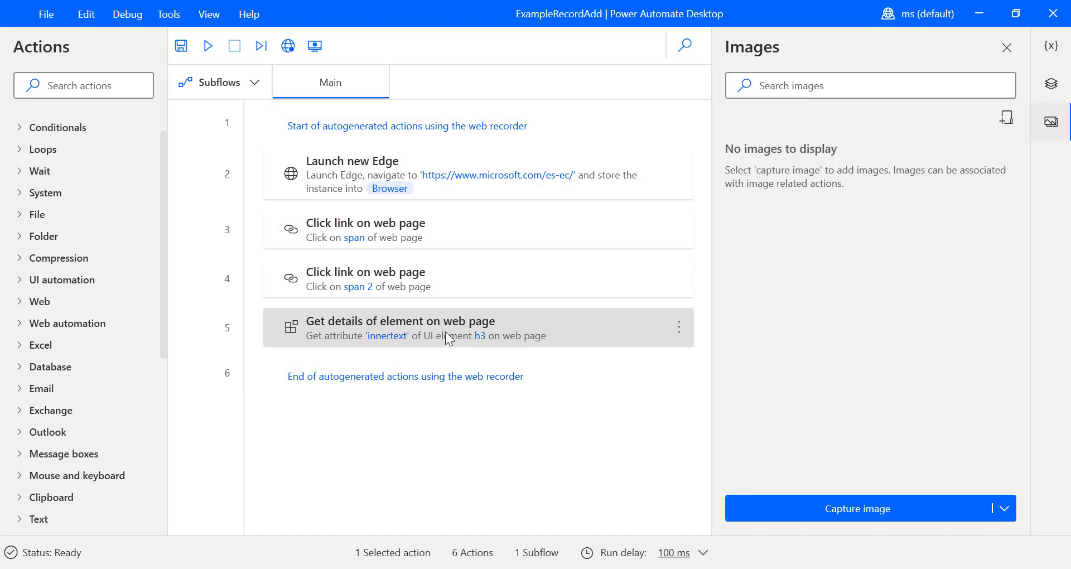
click(186, 48)
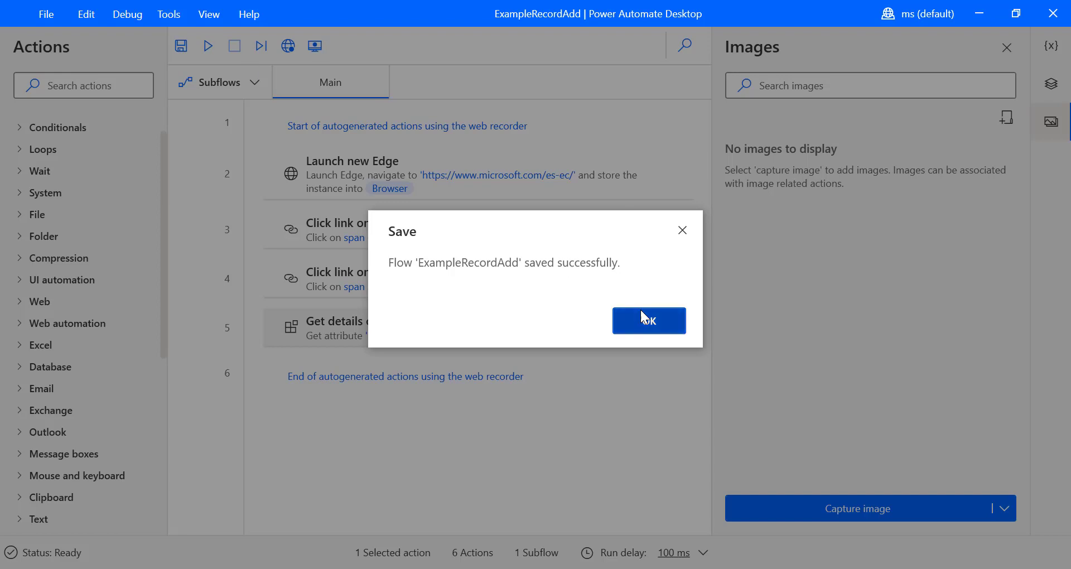
click(651, 320)
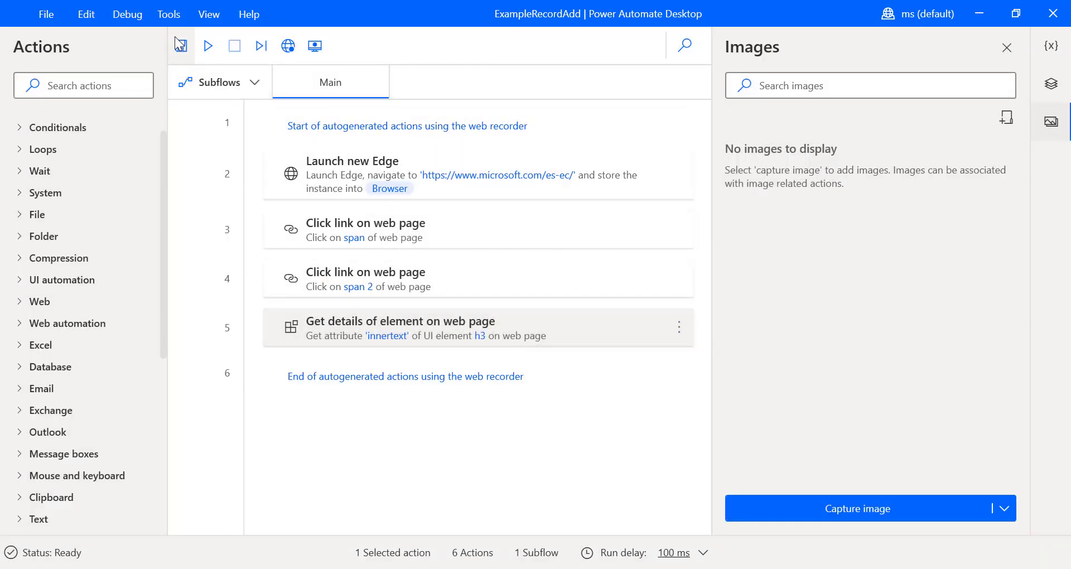
click(209, 47)
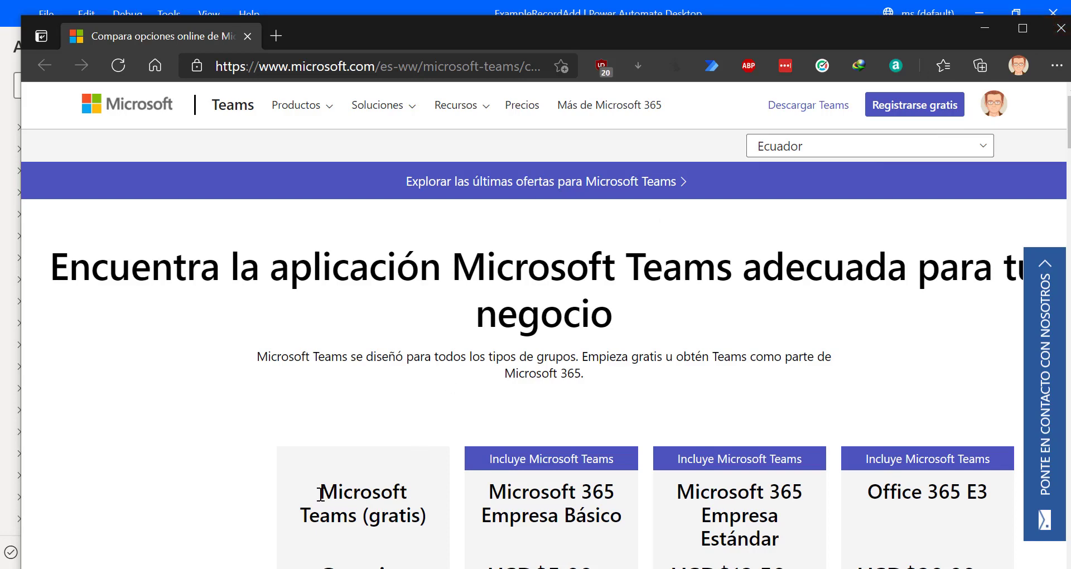
- Close the browser the test run opened and open the Launch new Edge action's settings
click(1040, 29)
click(1057, 9)
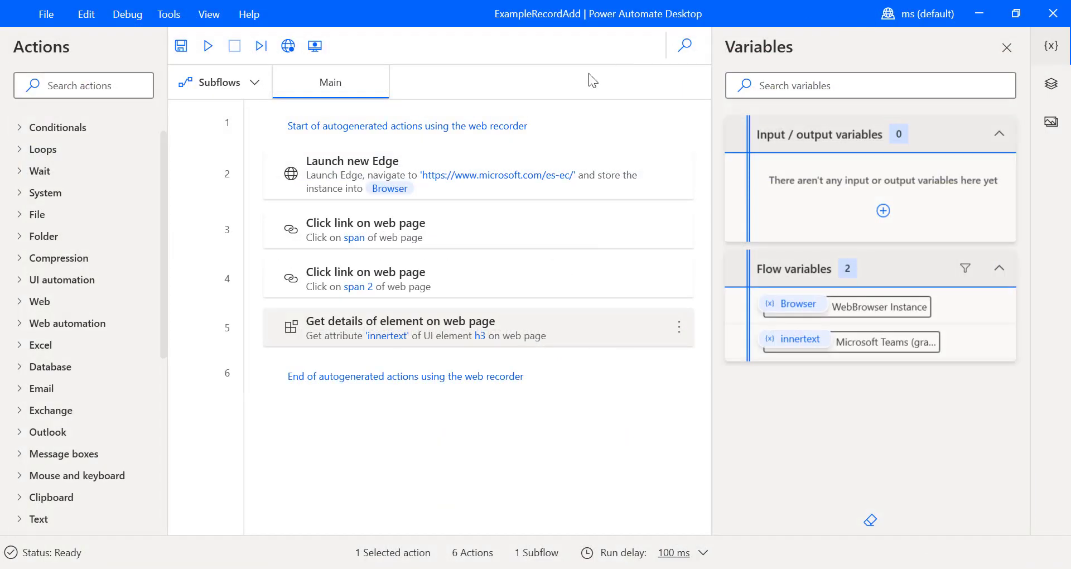
click(362, 187)
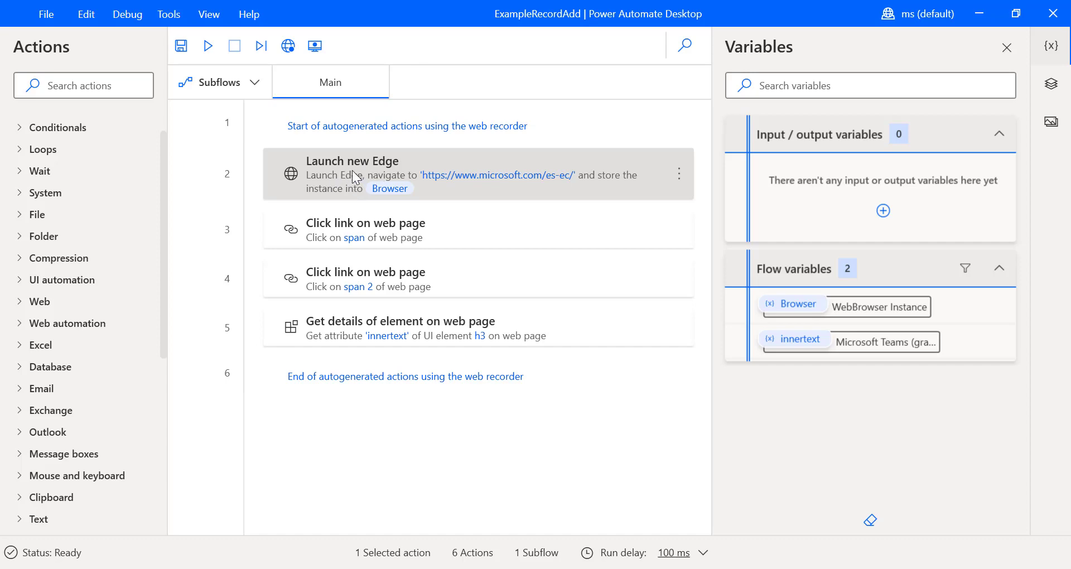
double_click(352, 177)
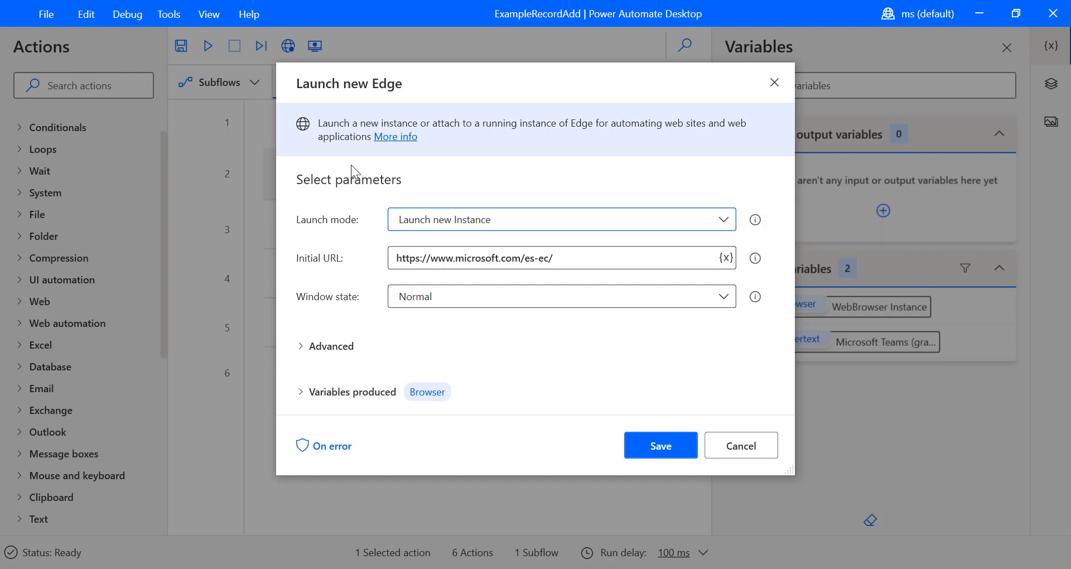
drag(331, 84, 428, 95)
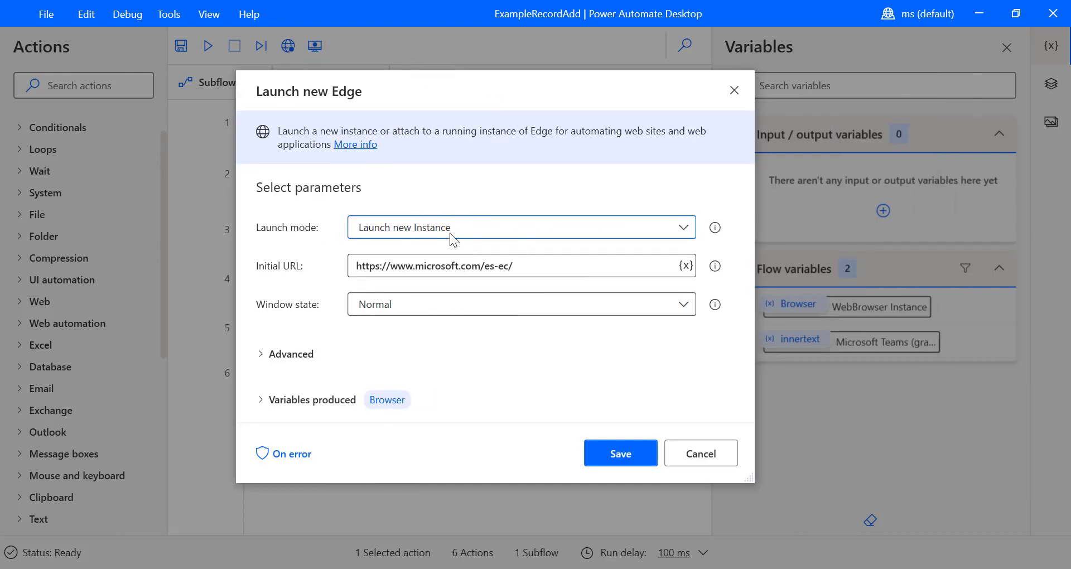
- Keep launching a new Edge instance, set Window state to Maximized, and save the action
click(470, 234)
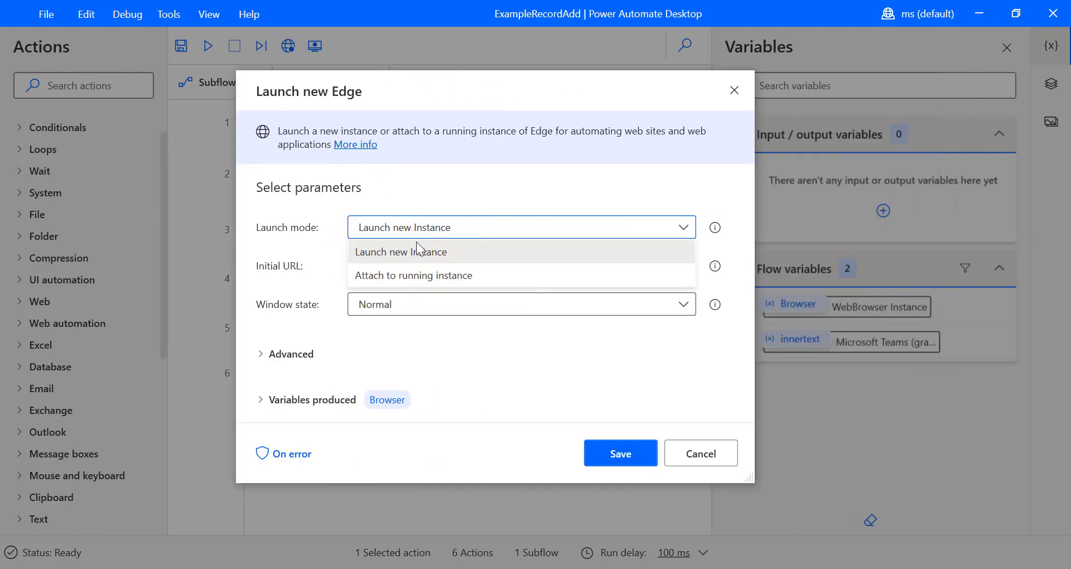
click(377, 256)
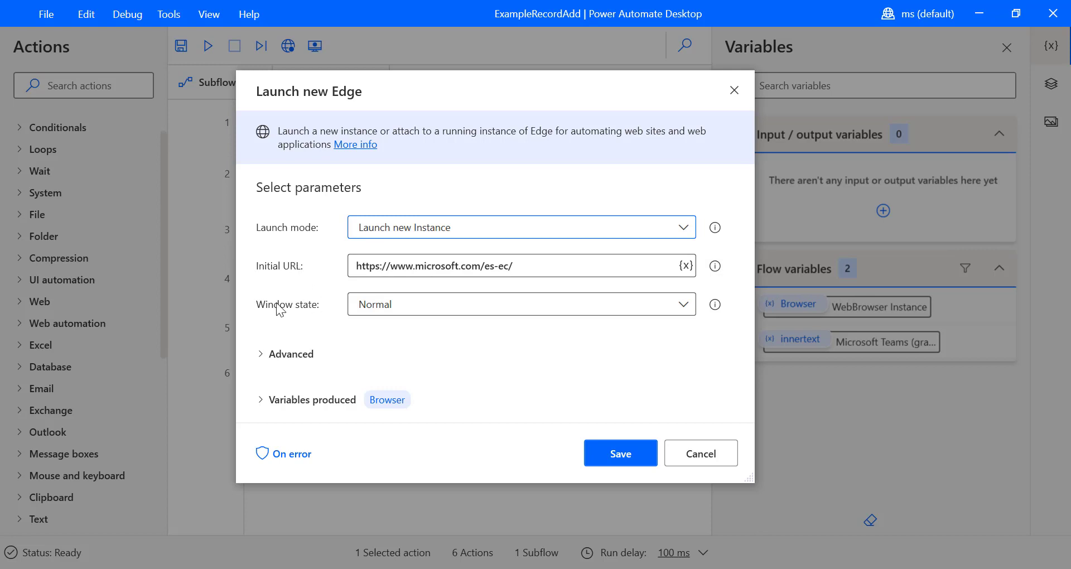
click(422, 305)
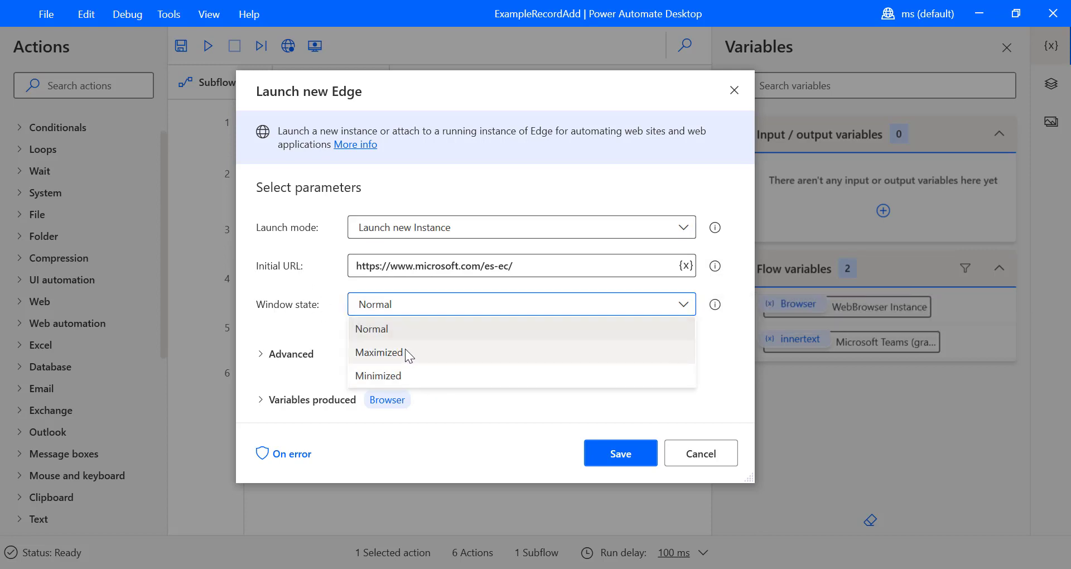
click(436, 313)
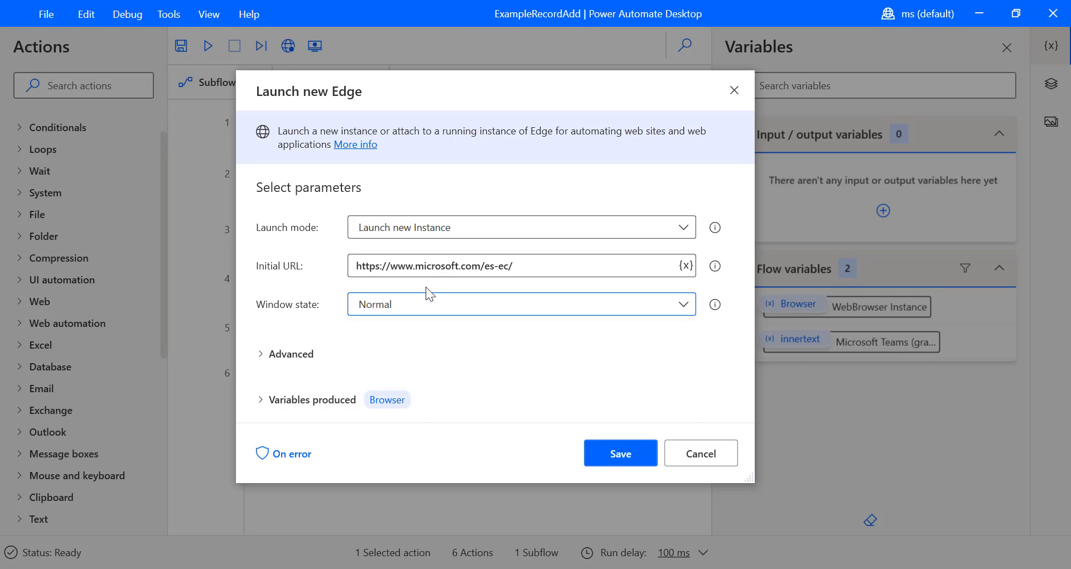
click(414, 302)
click(405, 347)
click(266, 355)
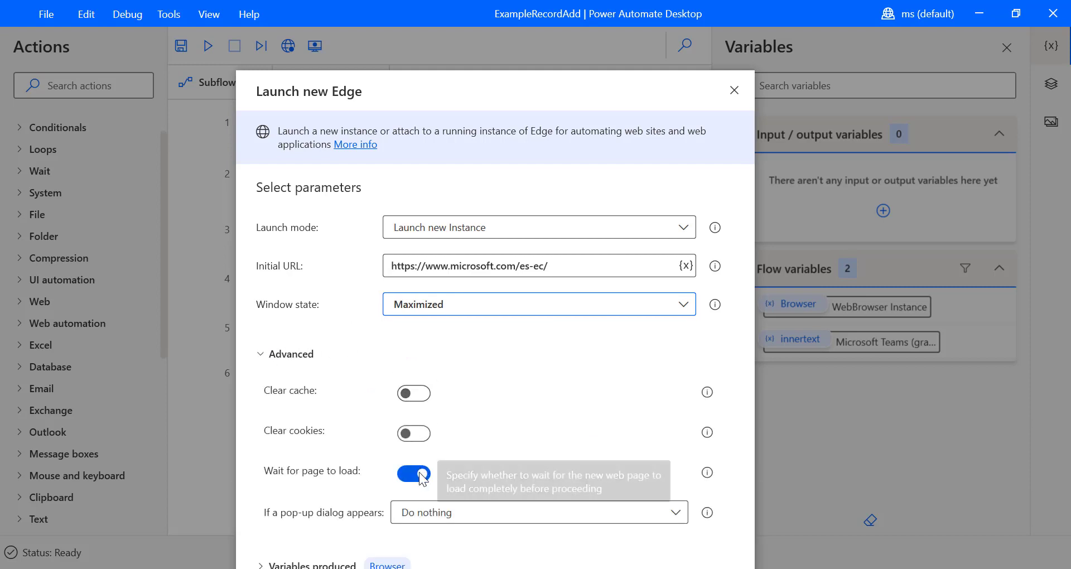
click(260, 352)
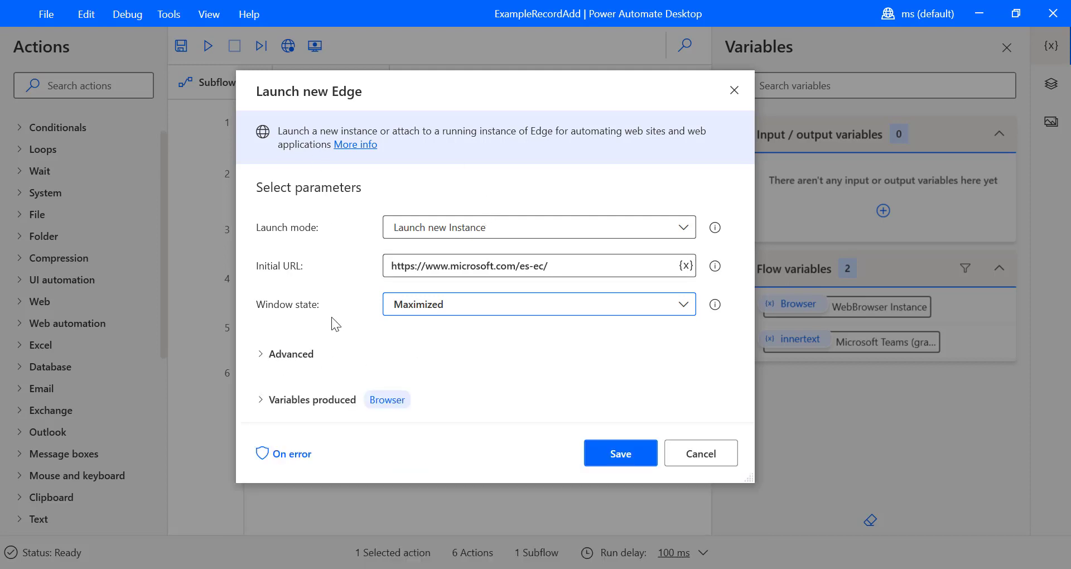
click(619, 457)
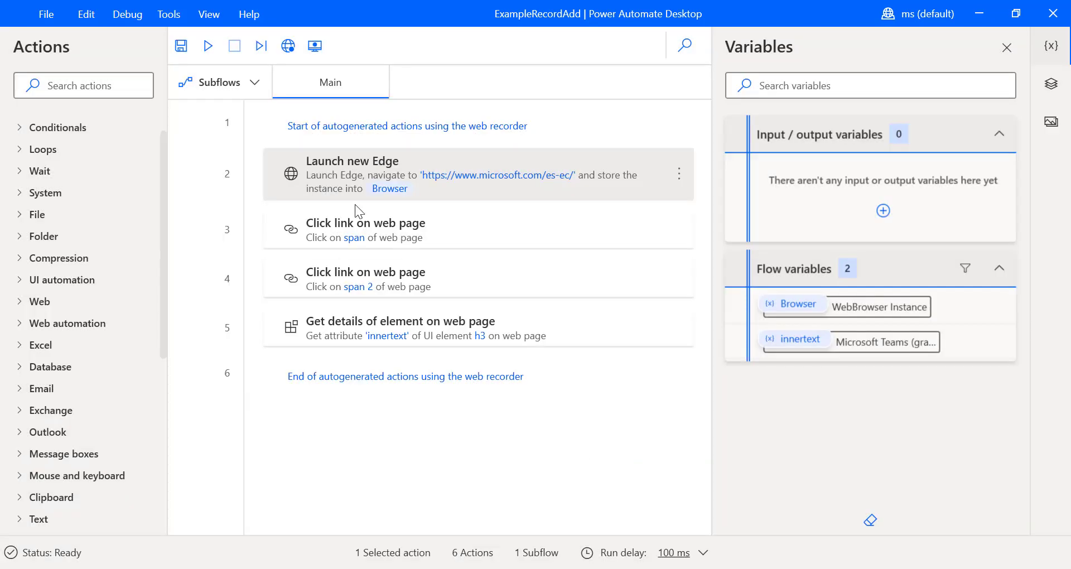
click(120, 87)
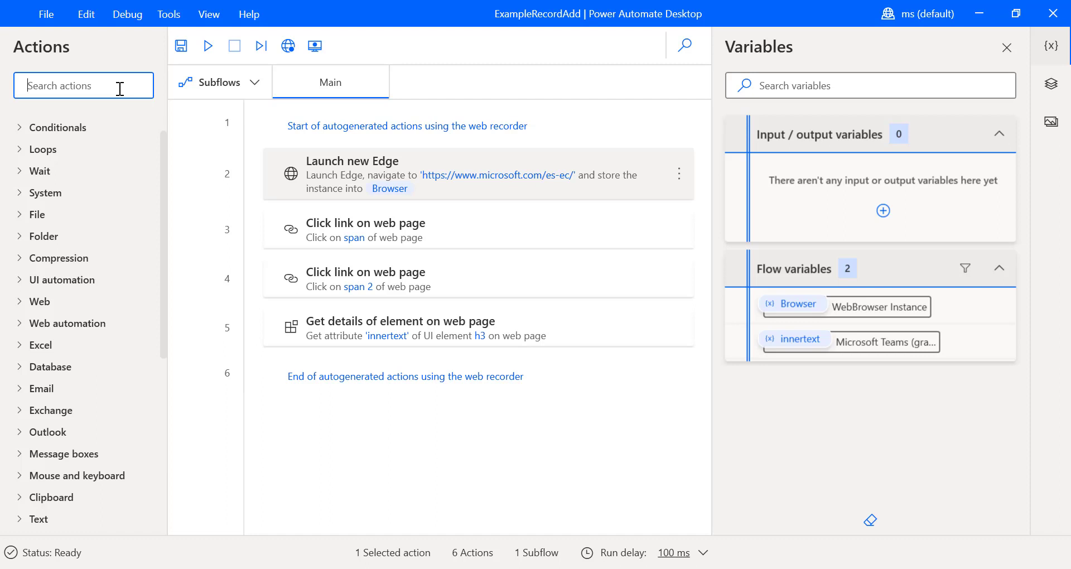
- Search actions for 'mess' and add a Display message step at the end of the flow
text(show)
key(BackSpace)
key(BackSpace)
key(BackSpace)
key(BackSpace)
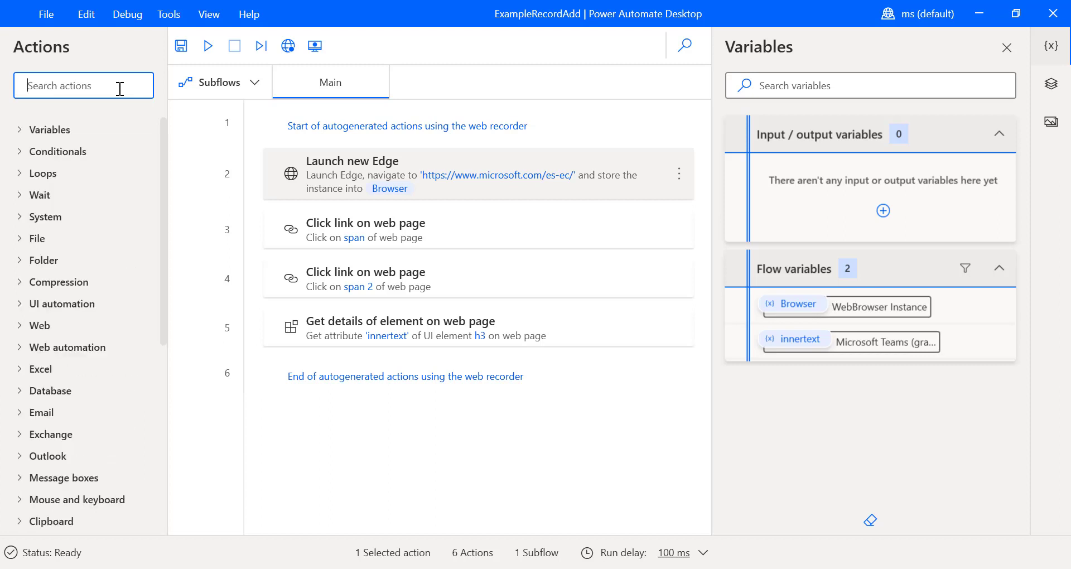
text(mess)
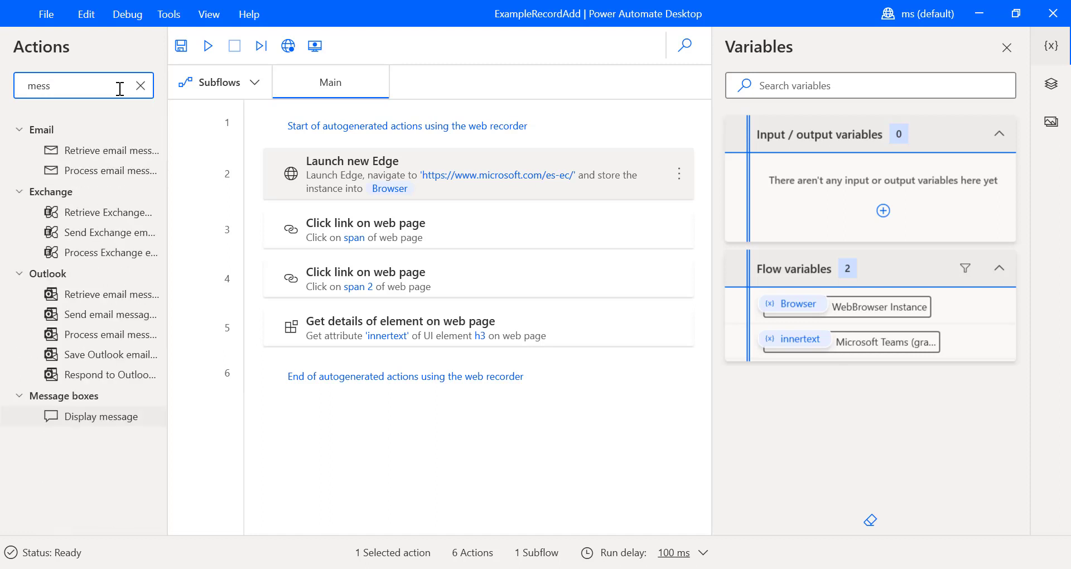
drag(92, 417, 415, 367)
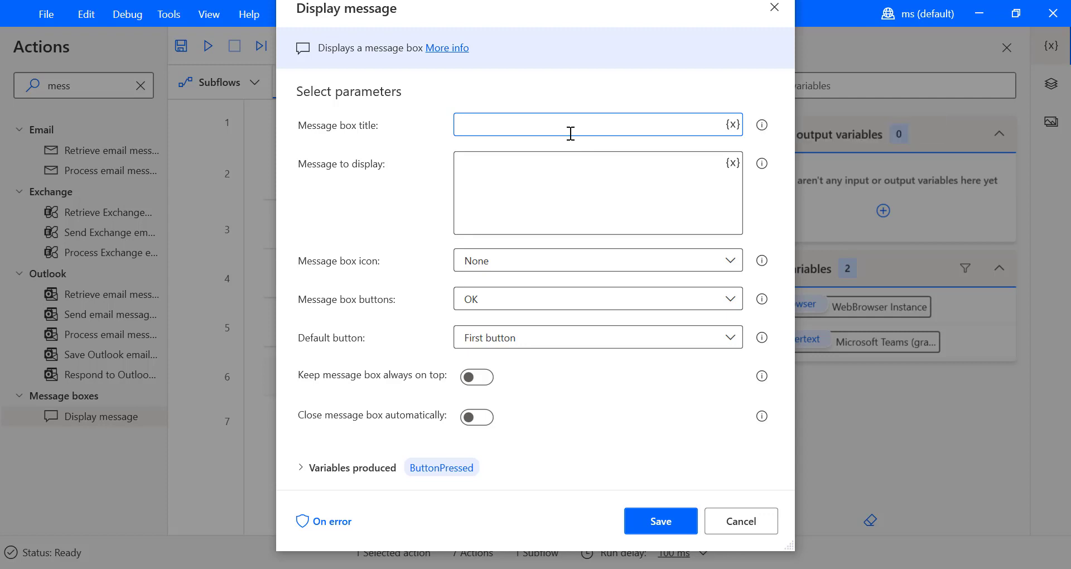
- Title the message 'Alert', insert the %innertext% variable as its text, and save
text(ALert)
key(BackSpace)
text(l)
click(536, 191)
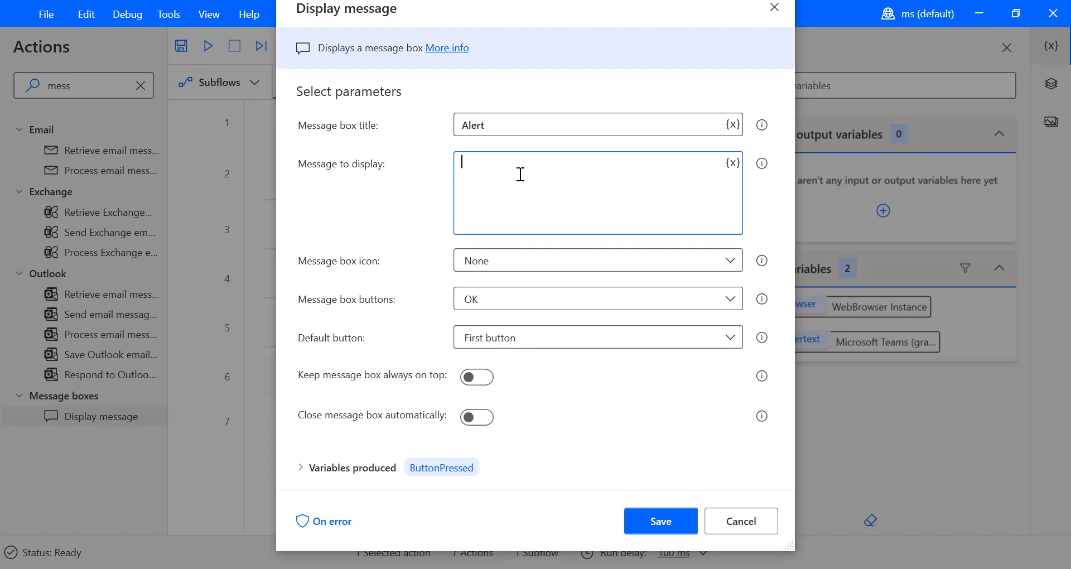
drag(359, 7, 666, 25)
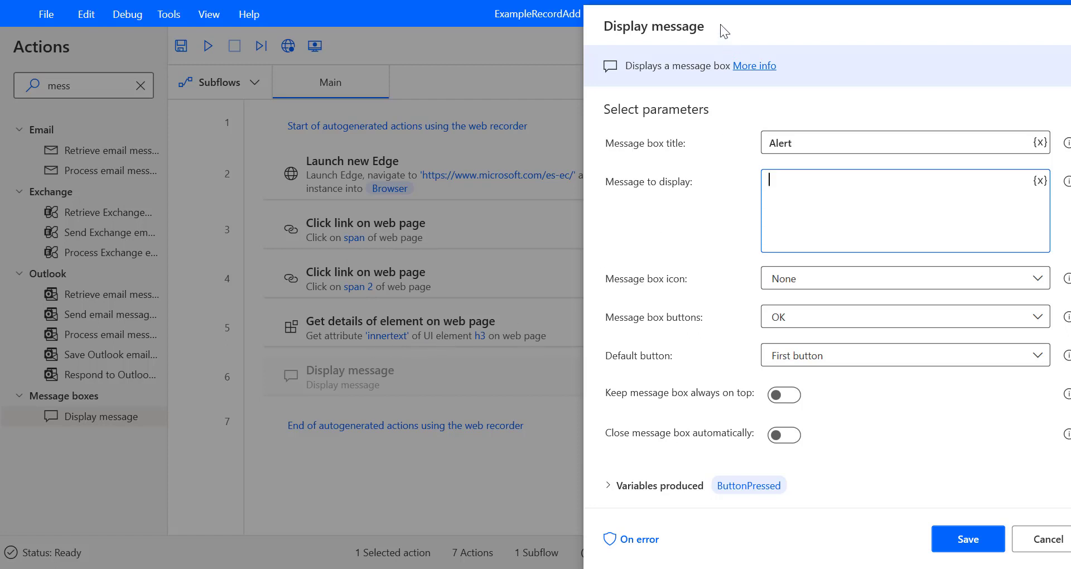
drag(726, 25, 488, 26)
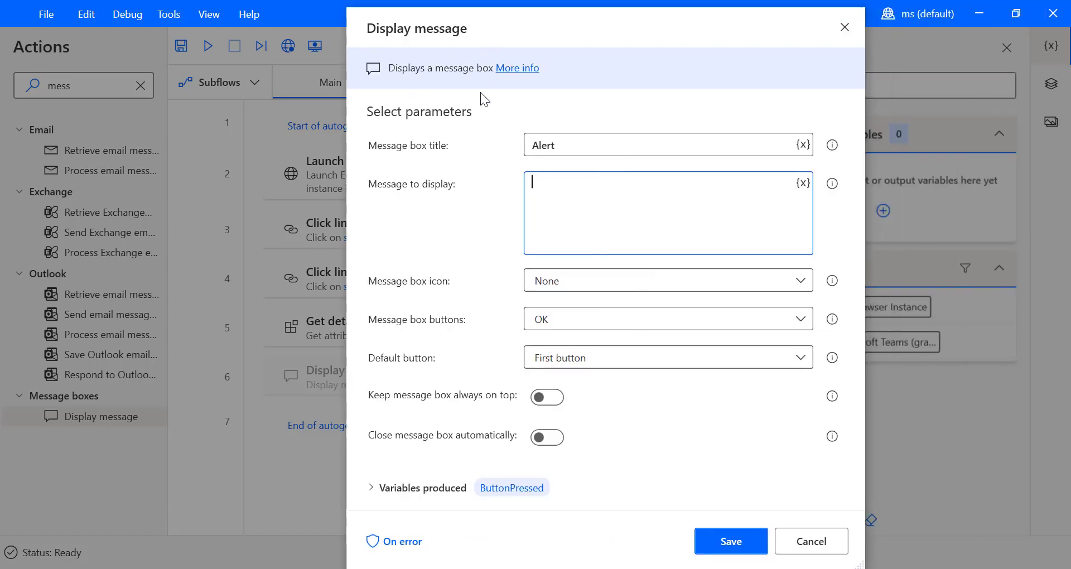
click(804, 184)
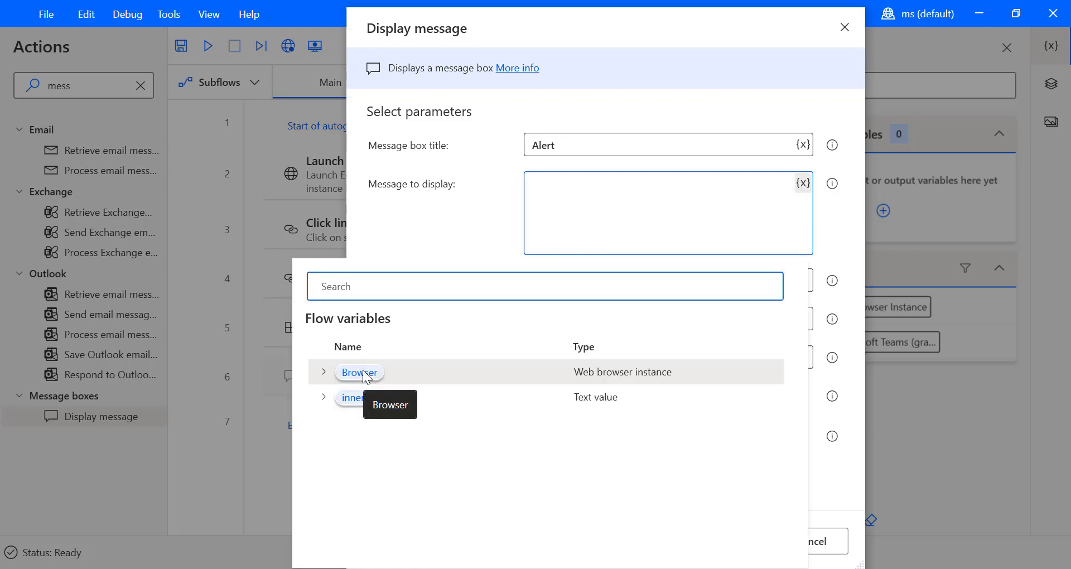
click(354, 397)
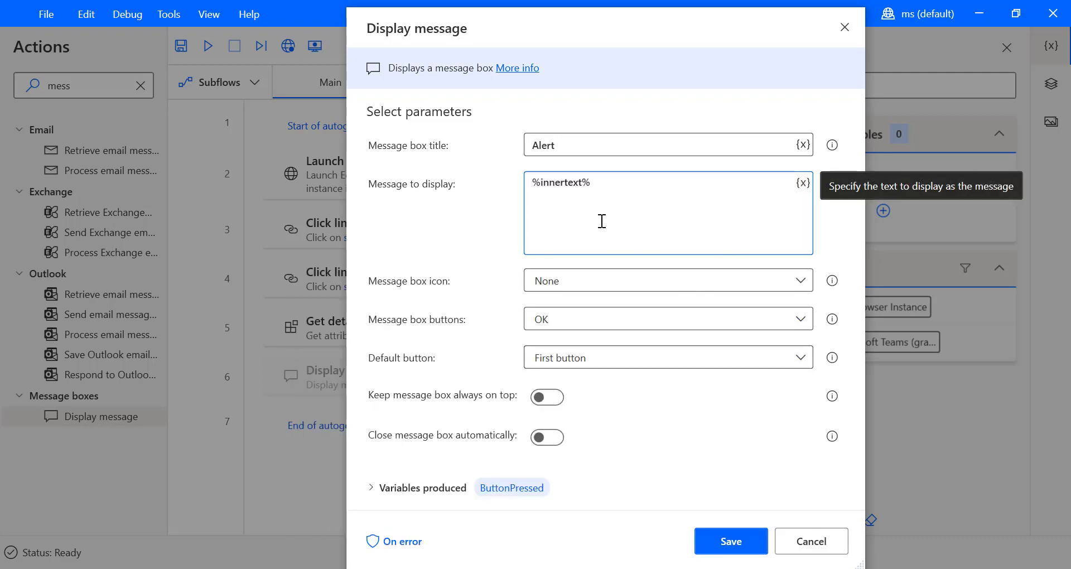
click(728, 546)
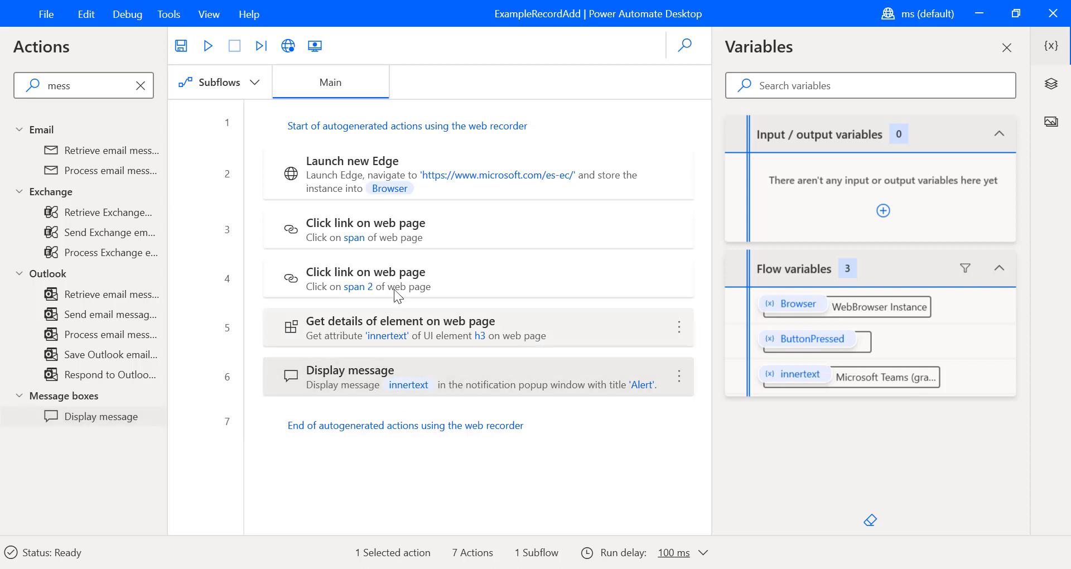
- Run the flow and dismiss the Alert popup showing 'Microsoft Teams (gratis)'
click(213, 47)
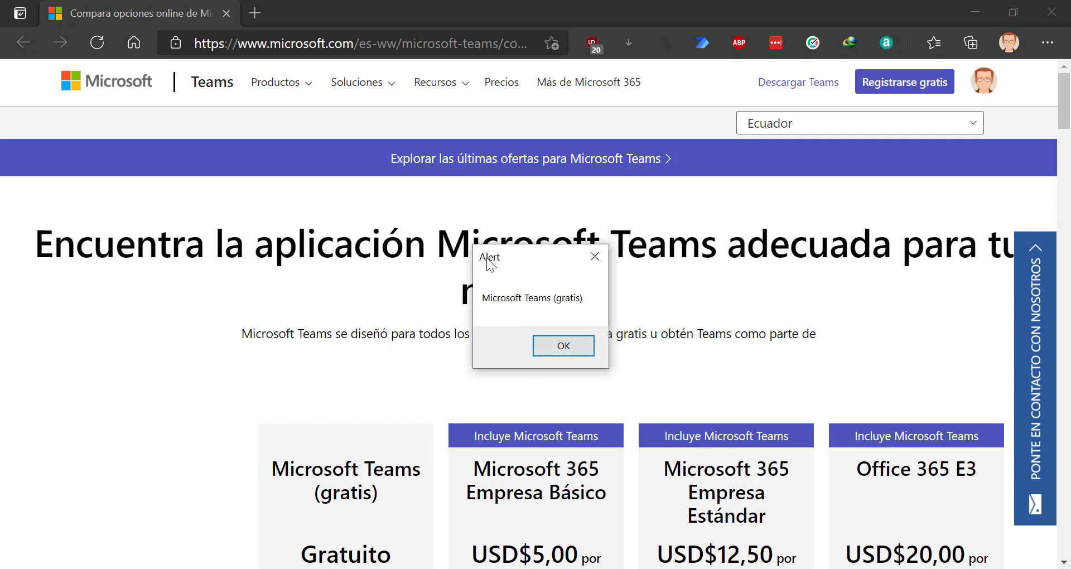
click(578, 347)
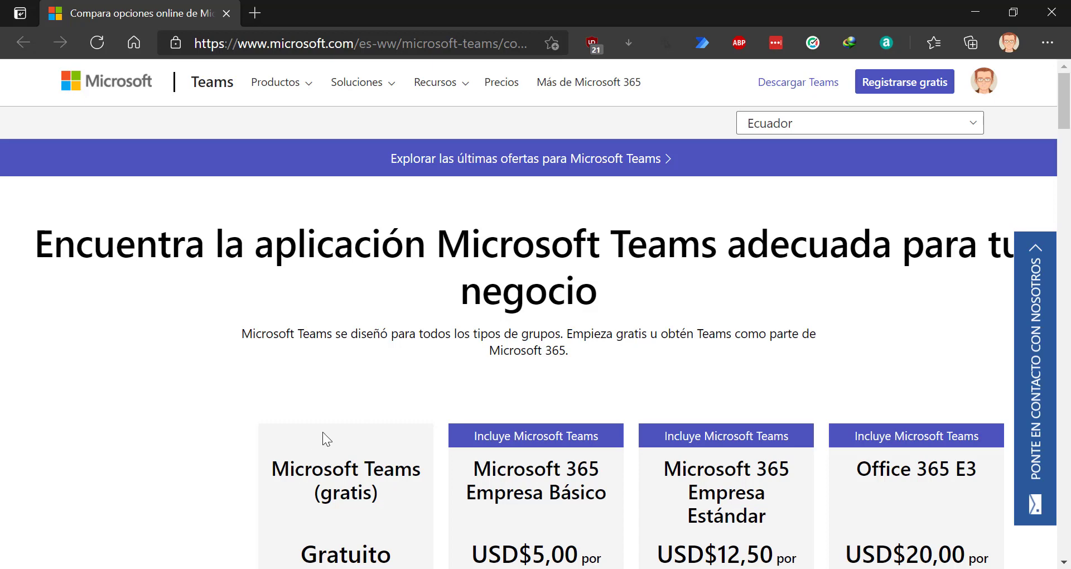
- Switch to the Power Automate Desktop console and open ExampleRecordAdd for editing
click(608, 568)
click(524, 515)
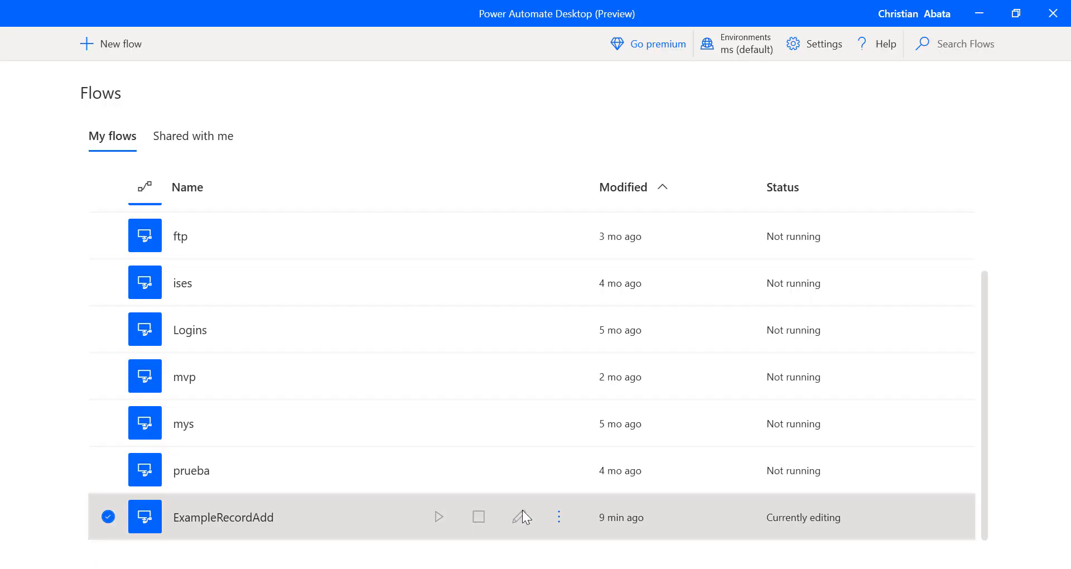
click(680, 505)
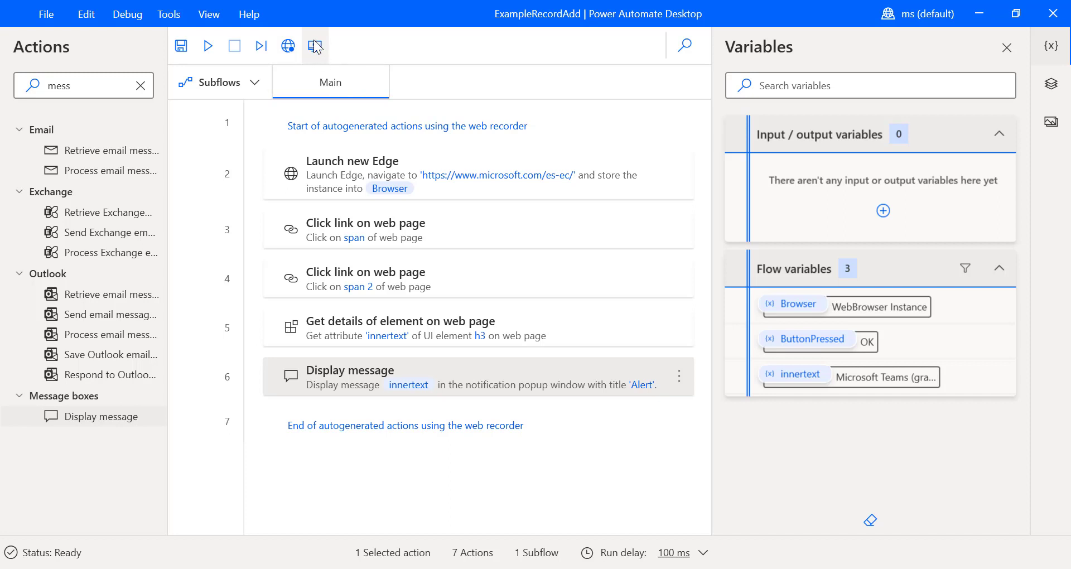
- Open the Desktop recorder, minimize Edge to reveal the desktop, and start recording
click(315, 46)
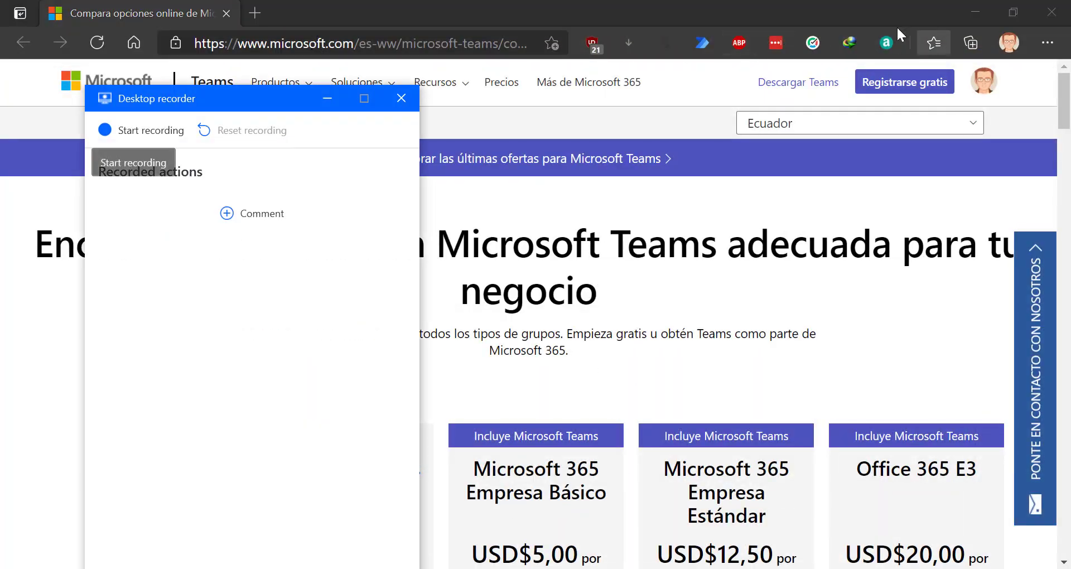
drag(269, 92, 883, 45)
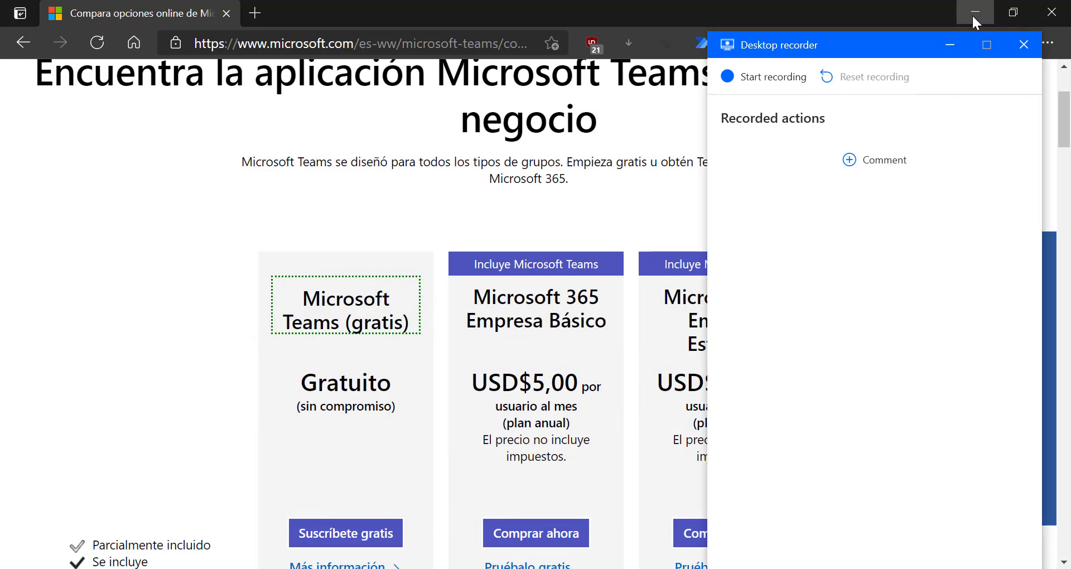
click(973, 13)
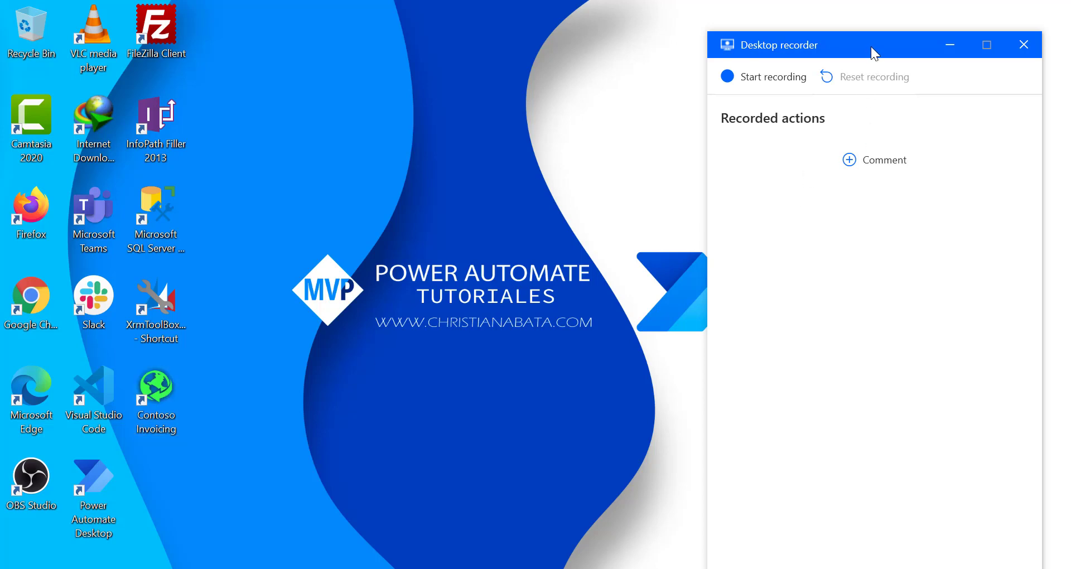
drag(887, 40, 909, 23)
click(779, 49)
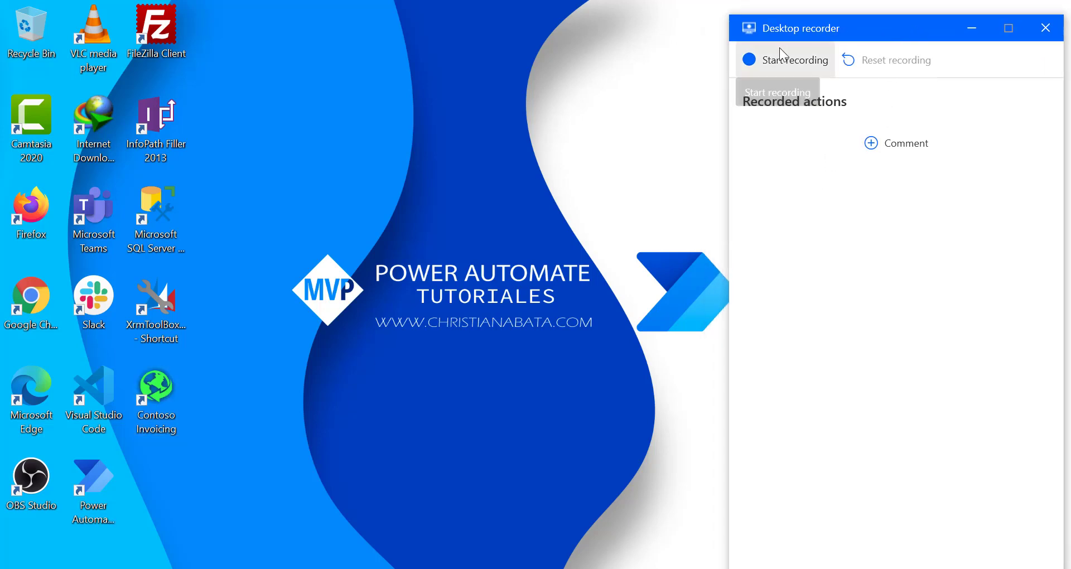
- In Contoso Invoicing, set account name Example, primary contact Example 2, and replace the contact e-mail's name part
double_click(153, 394)
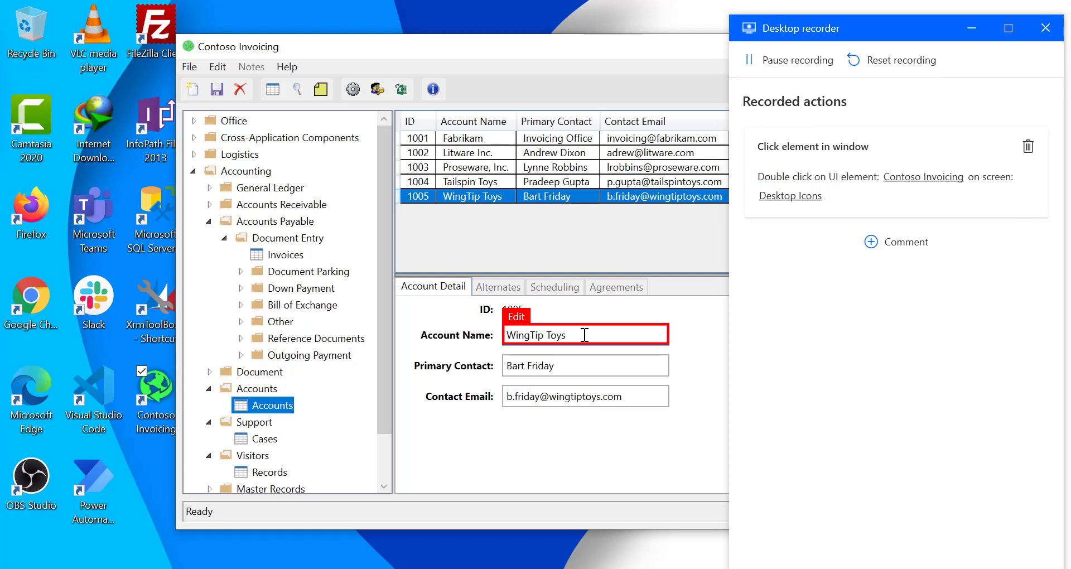
drag(585, 334, 446, 328)
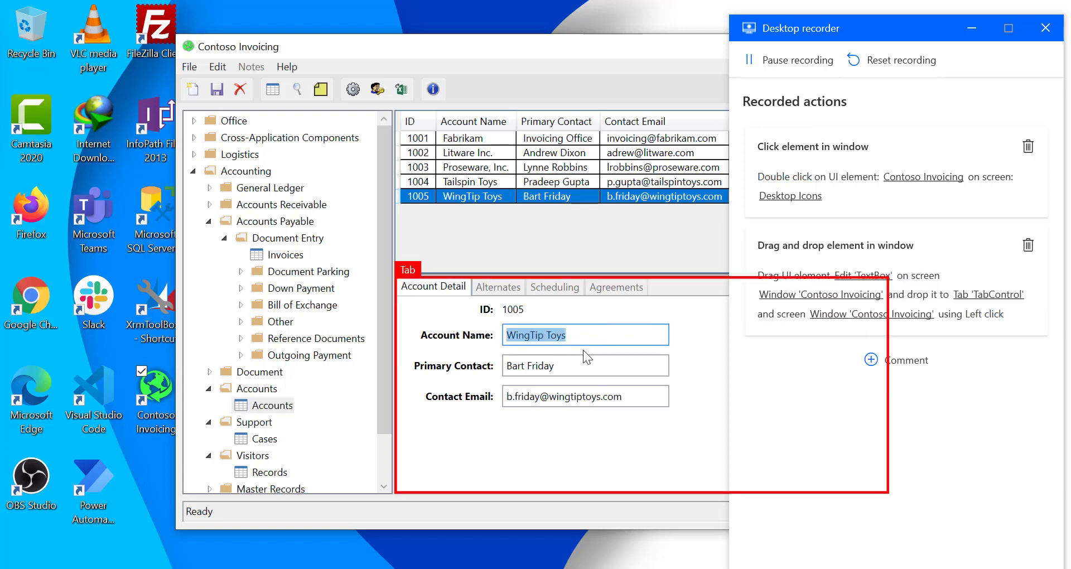
text(Example)
drag(642, 365, 428, 353)
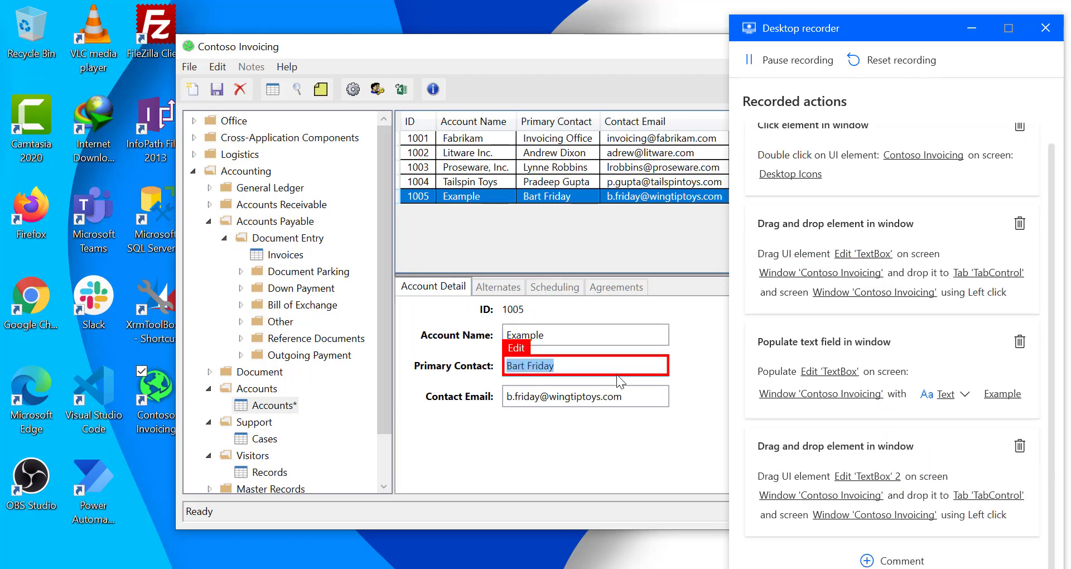
text(Example 2)
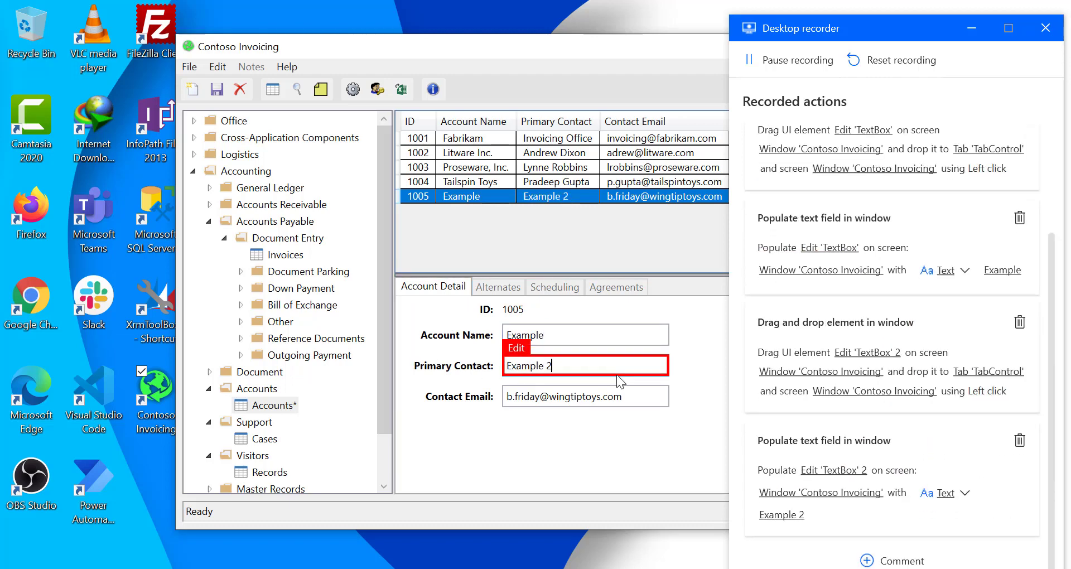
drag(542, 396, 407, 393)
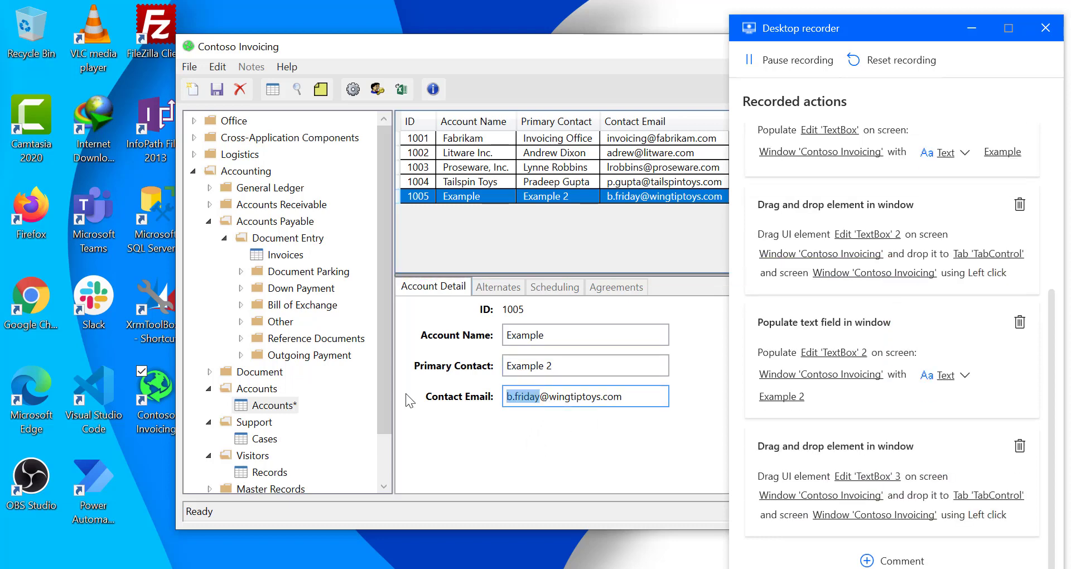
text(example2)
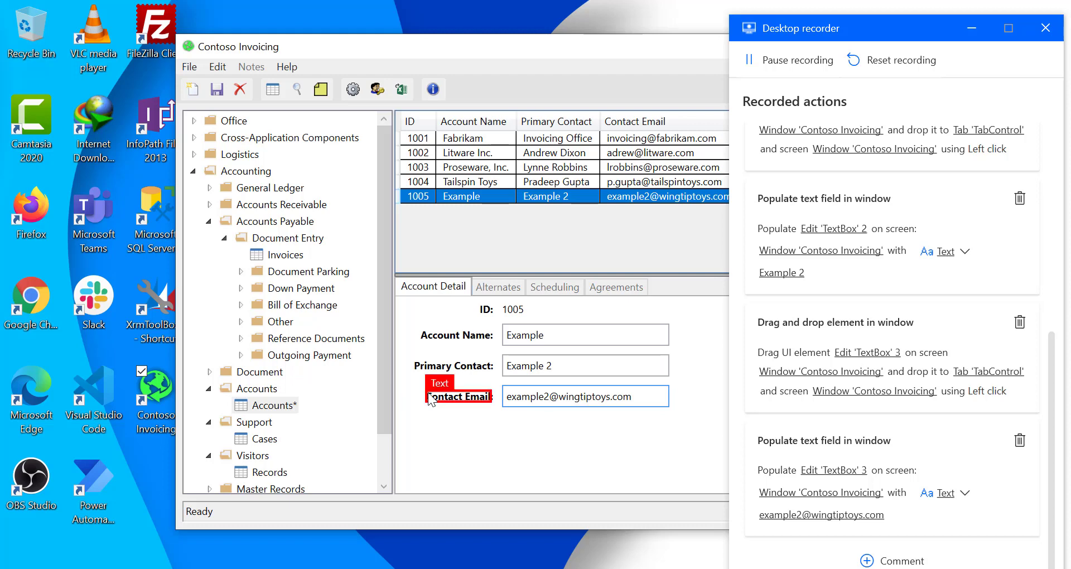
- Save the account record and finish the desktop recording
click(216, 91)
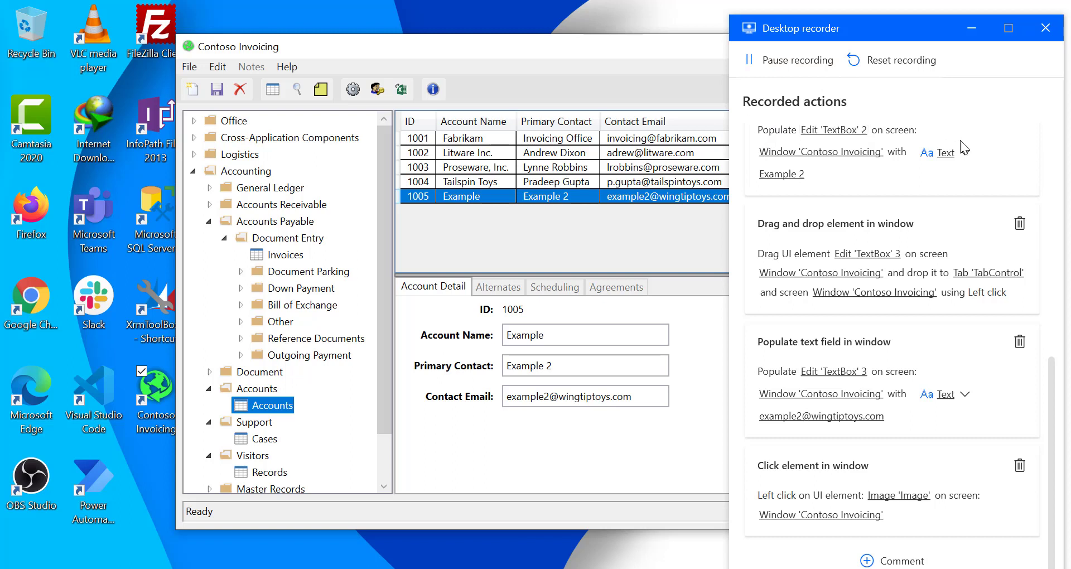
drag(852, 33, 853, 19)
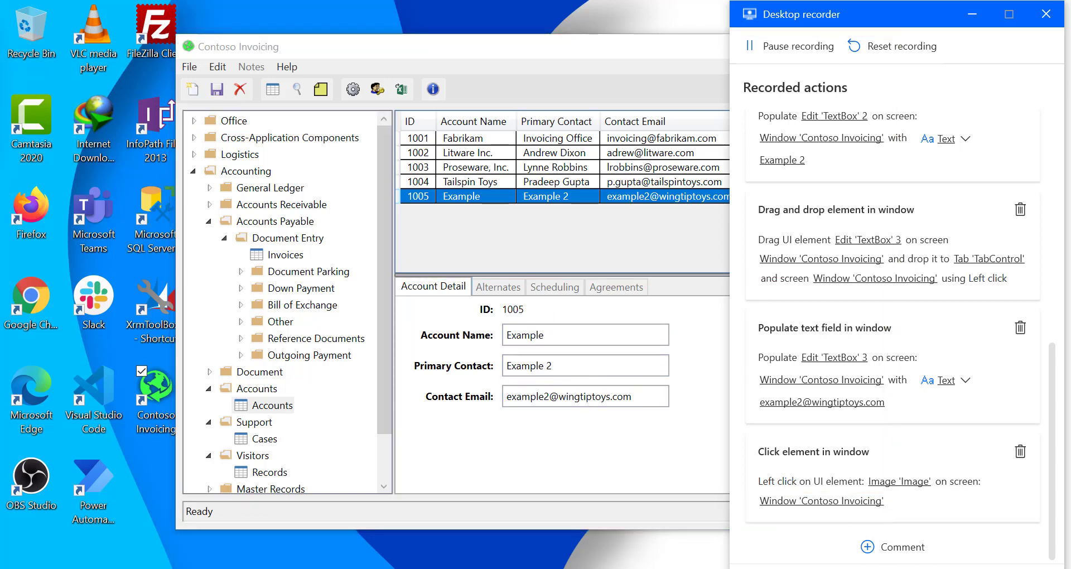
click(944, 568)
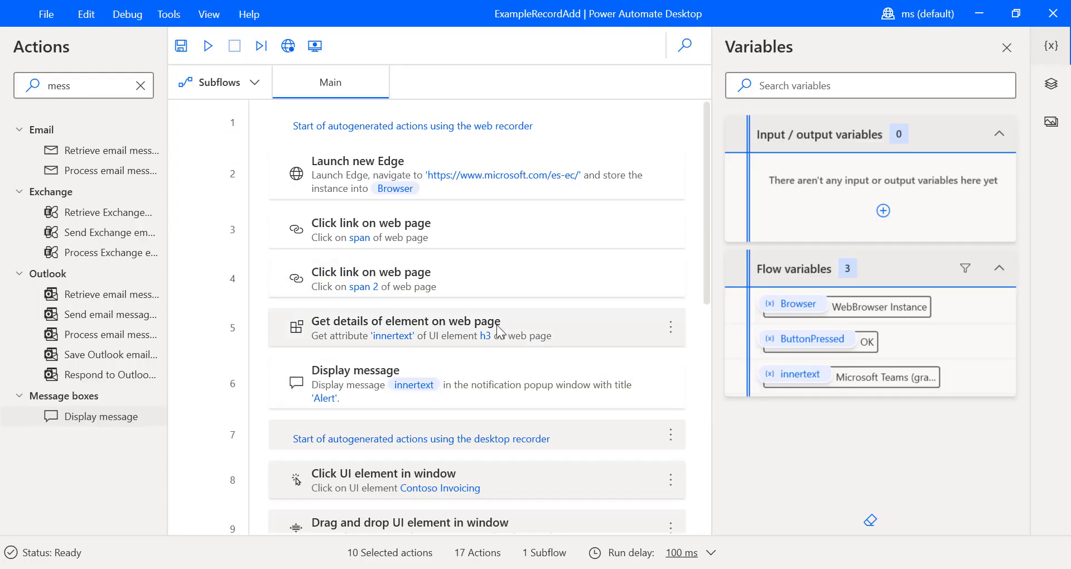
scroll(500, 323, down, 5)
scroll(435, 287, up, 5)
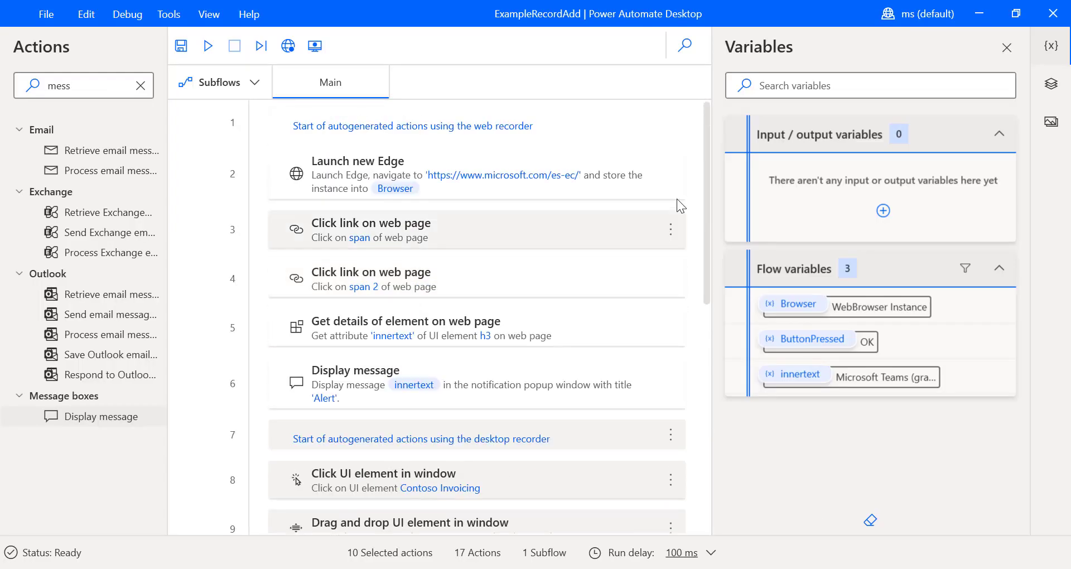
drag(707, 185, 713, 322)
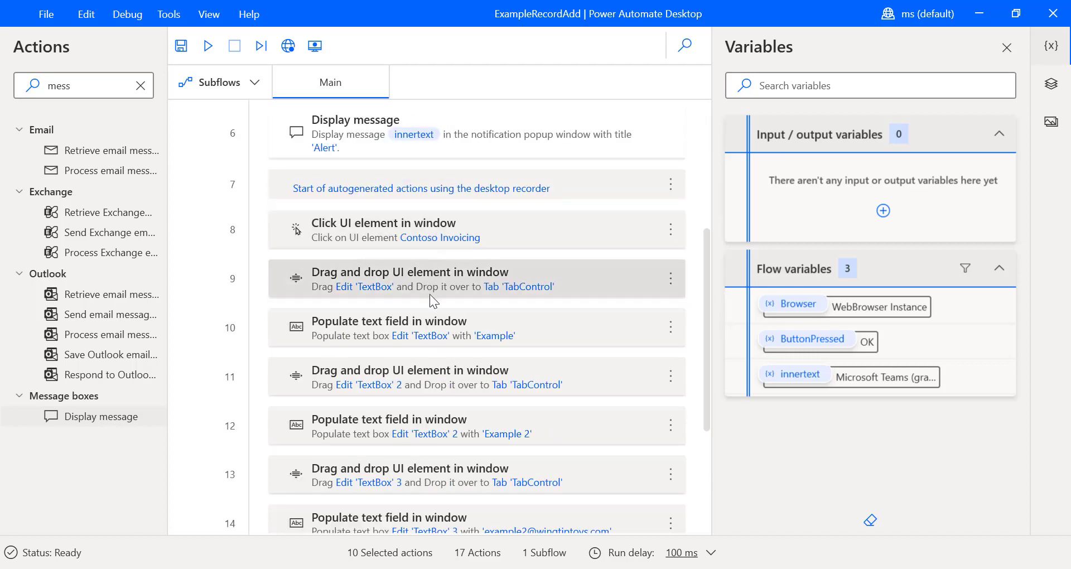
scroll(686, 277, up, 2)
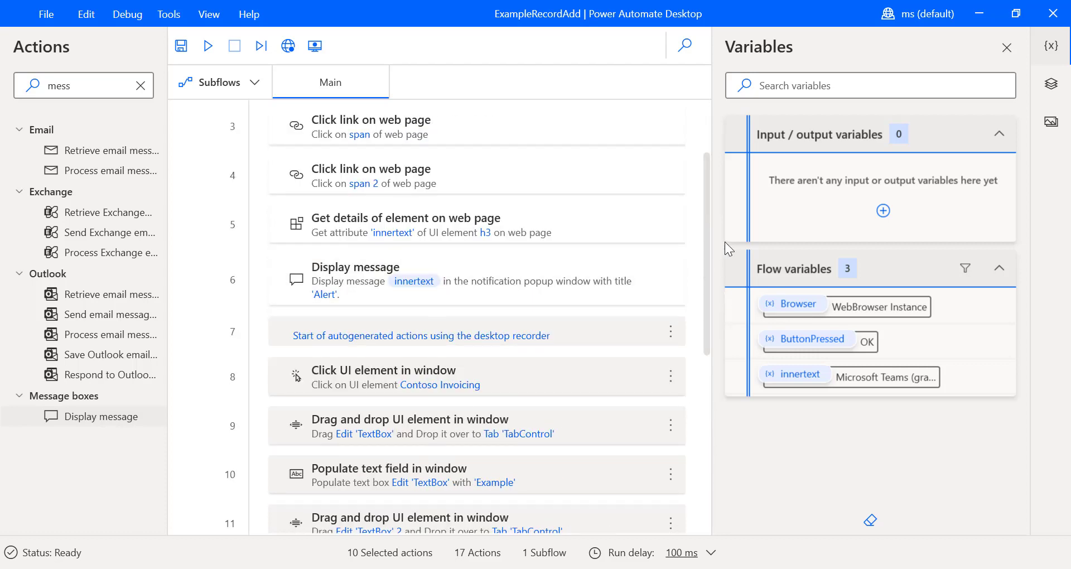
scroll(709, 210, down, 3)
scroll(692, 357, down, 2)
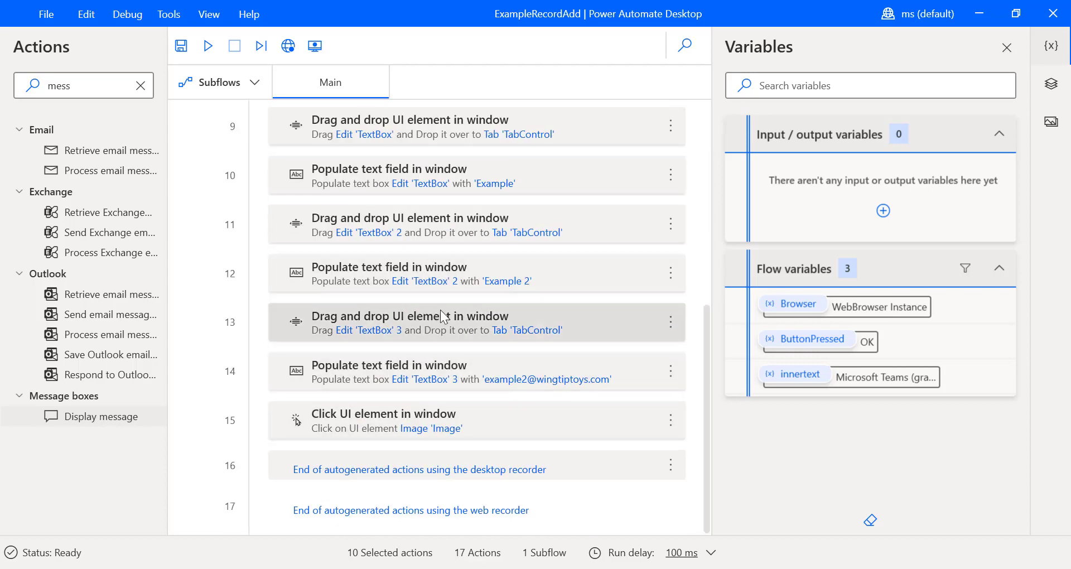
click(496, 473)
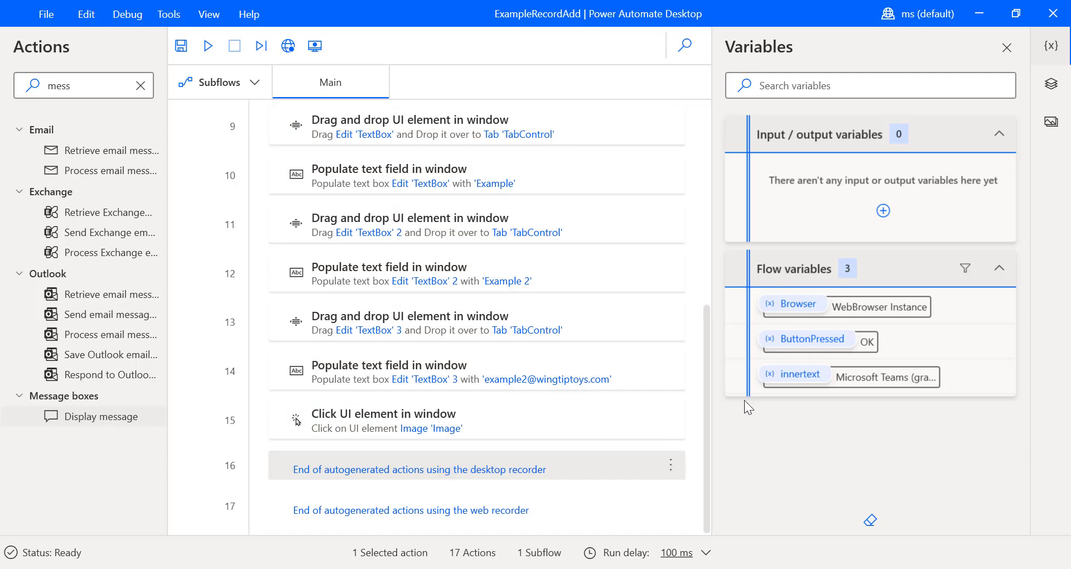
scroll(704, 399, up, 2)
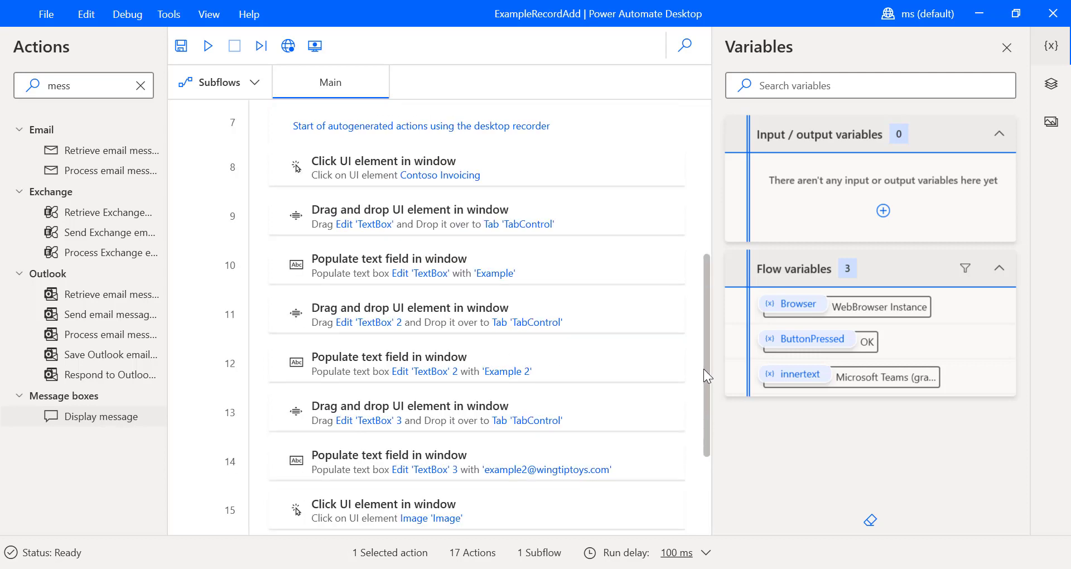
scroll(706, 362, up, 1)
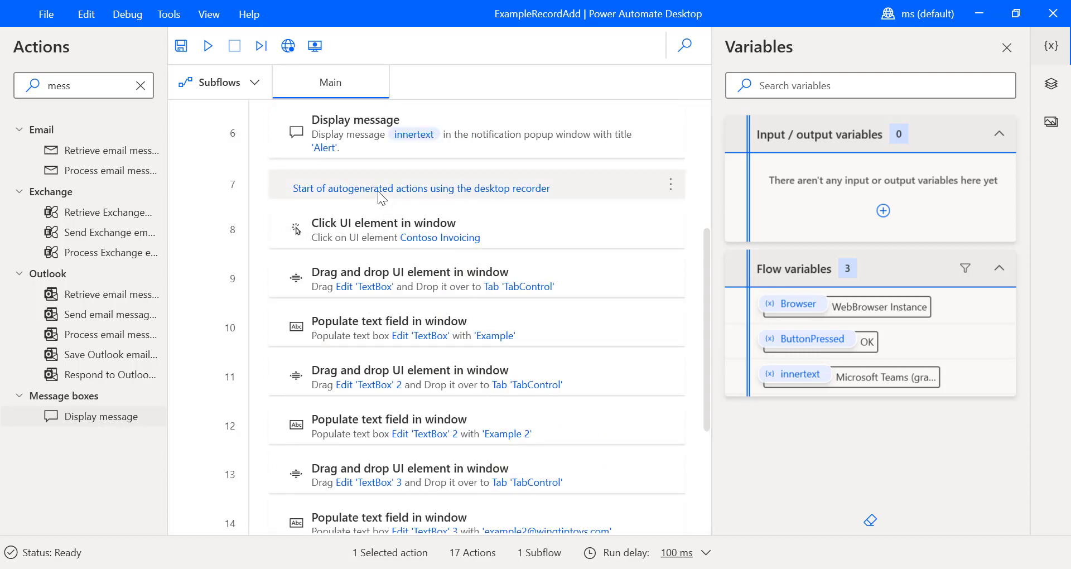
scroll(403, 335, down, 1)
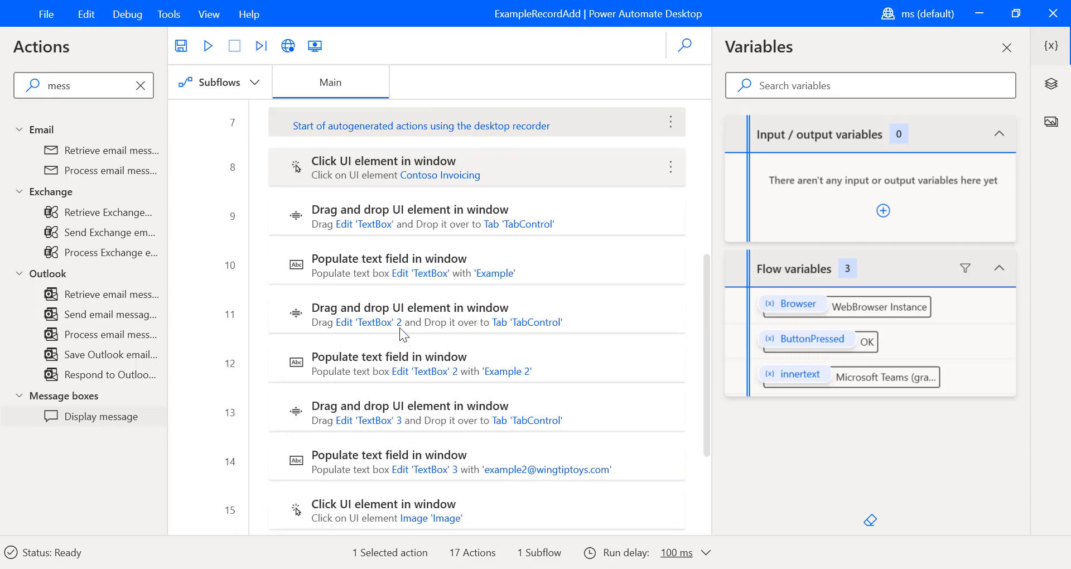
scroll(402, 333, down, 2)
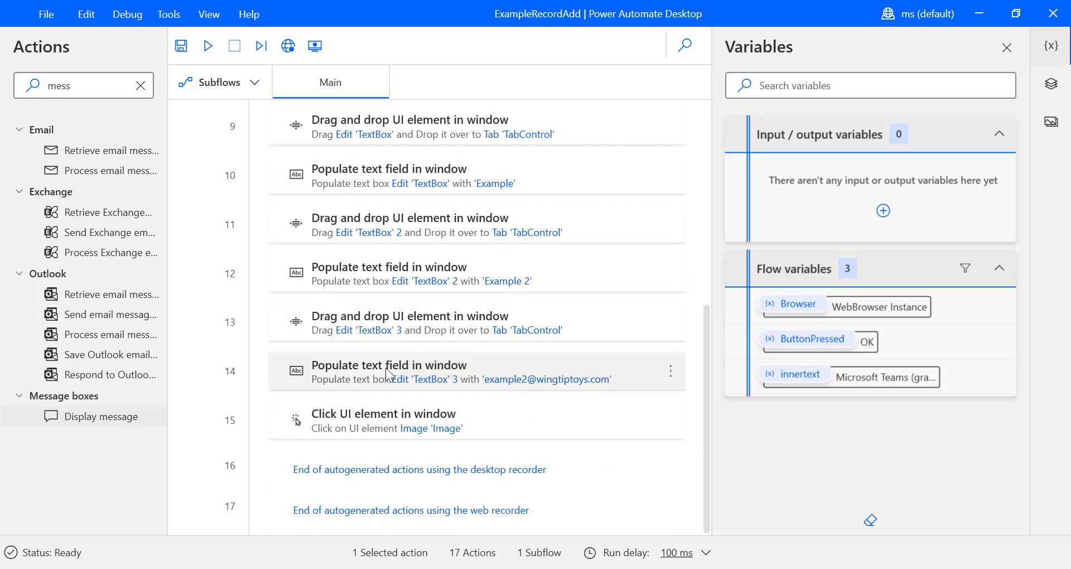
shift+click(391, 466)
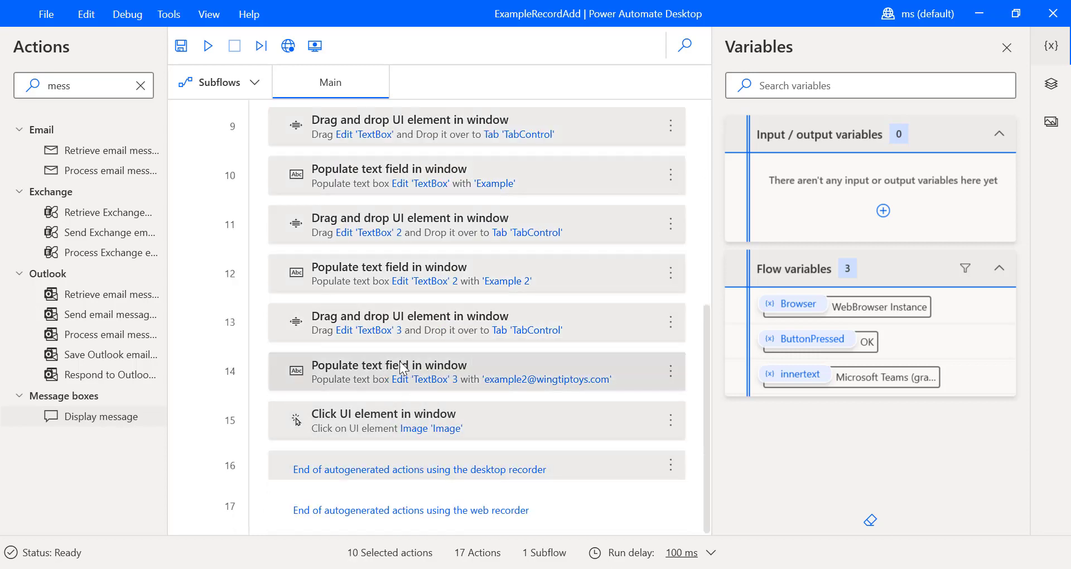
scroll(403, 309, up, 5)
scroll(410, 316, down, 4)
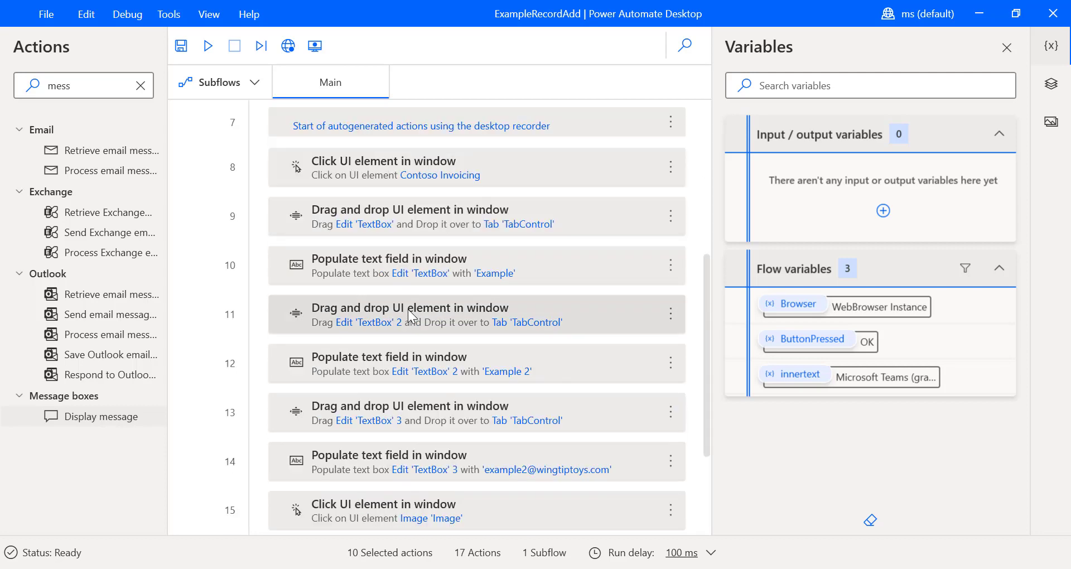
scroll(388, 278, up, 4)
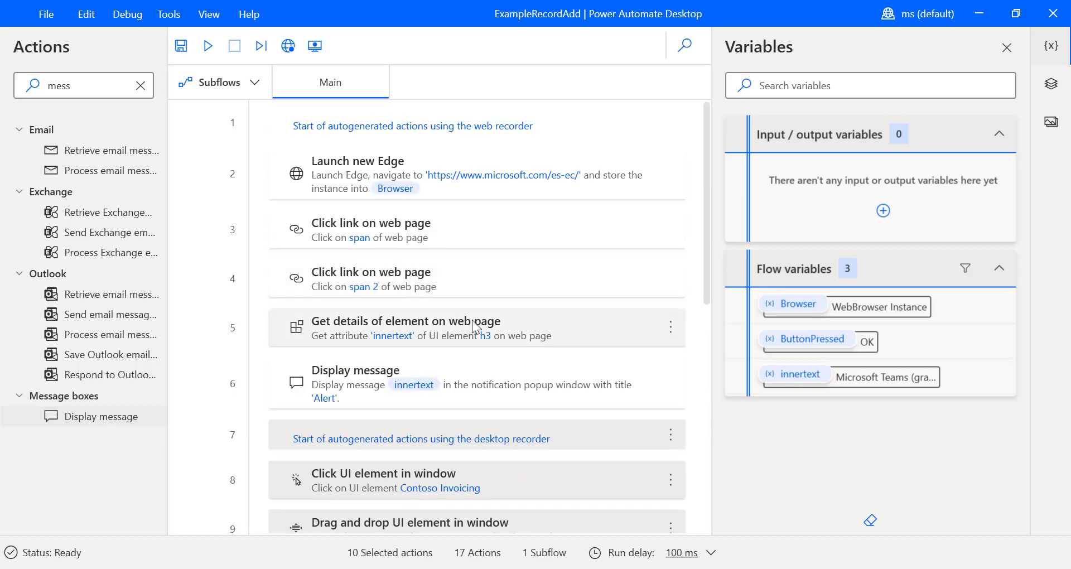
key(Delete)
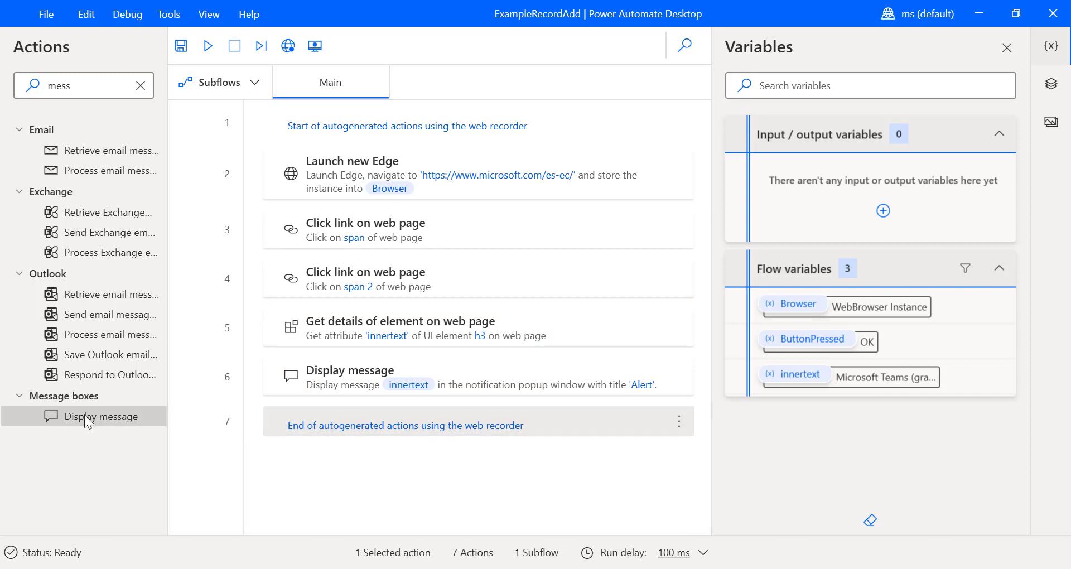
key(ctrl+z)
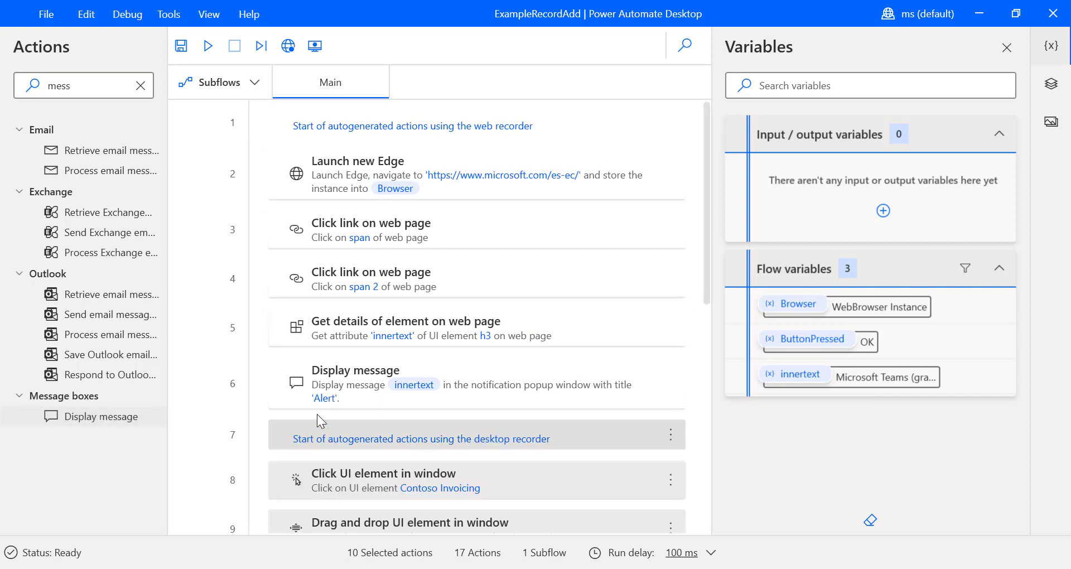
scroll(479, 374, down, 6)
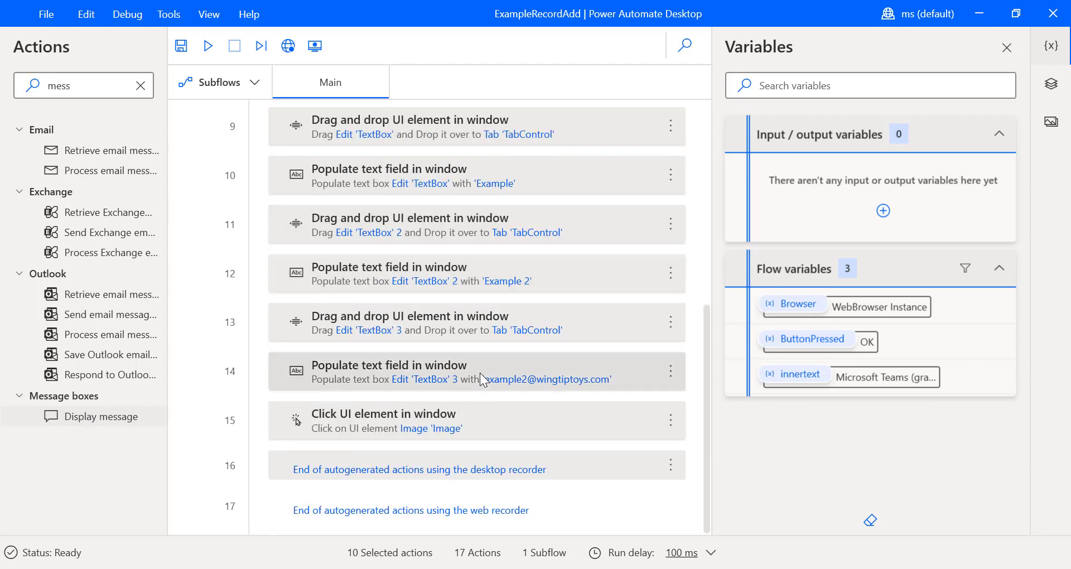
click(366, 513)
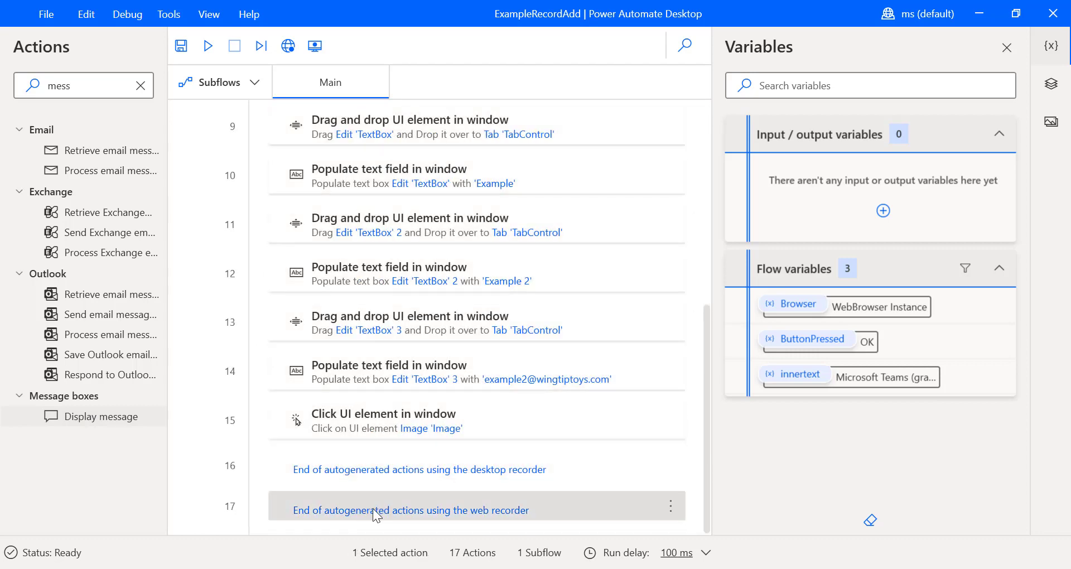
key(Delete)
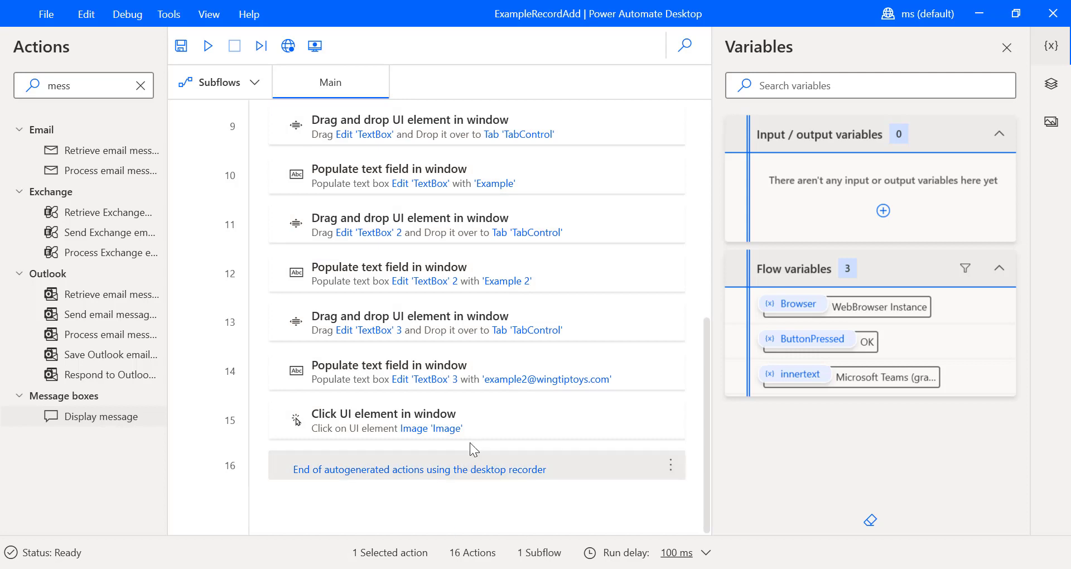
scroll(470, 443, up, 6)
click(418, 445)
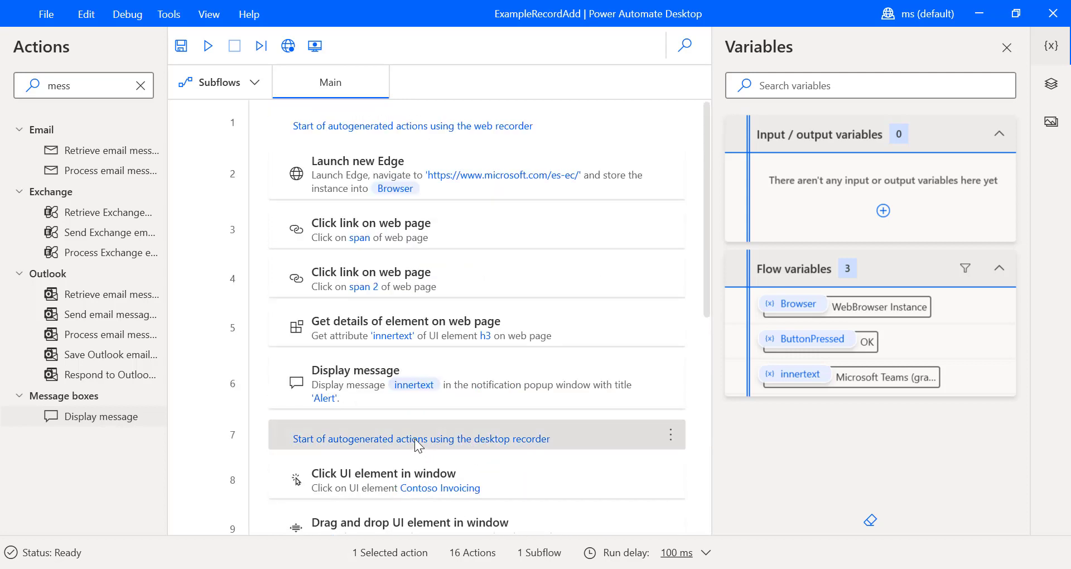
key(ctrl+v)
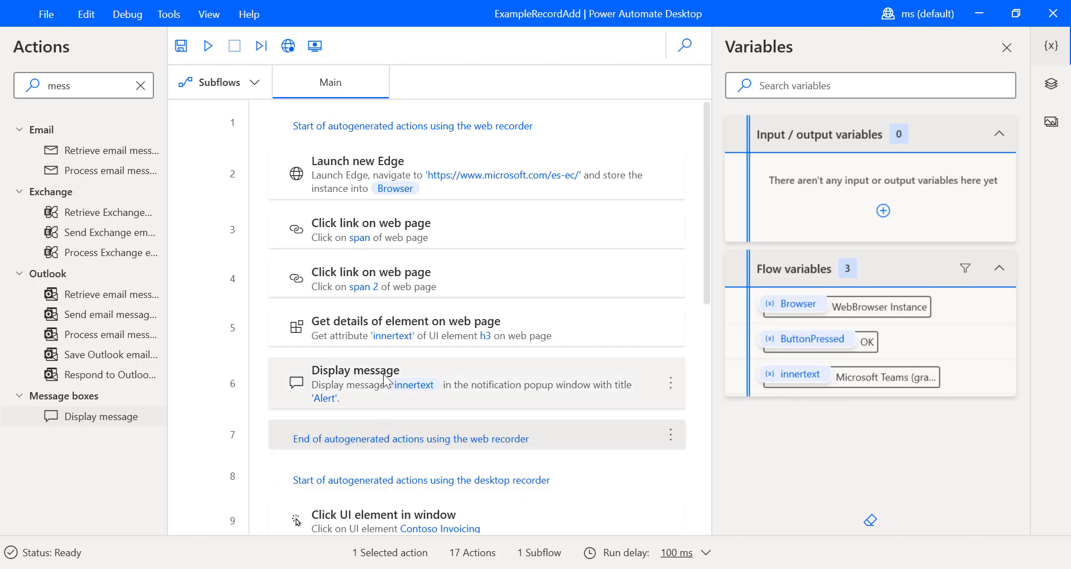
click(356, 132)
click(362, 483)
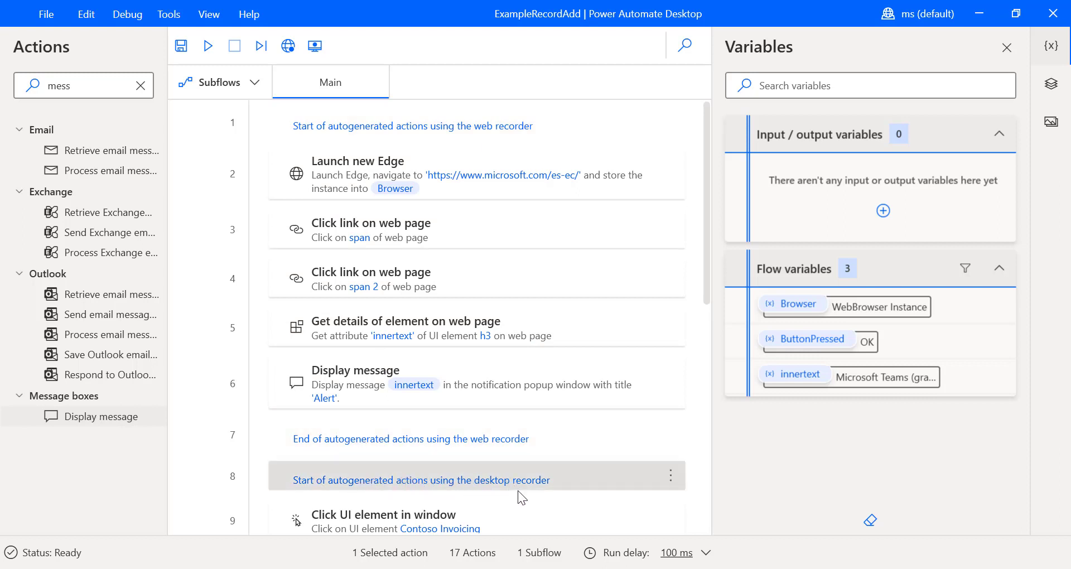
right_click(337, 441)
click(416, 444)
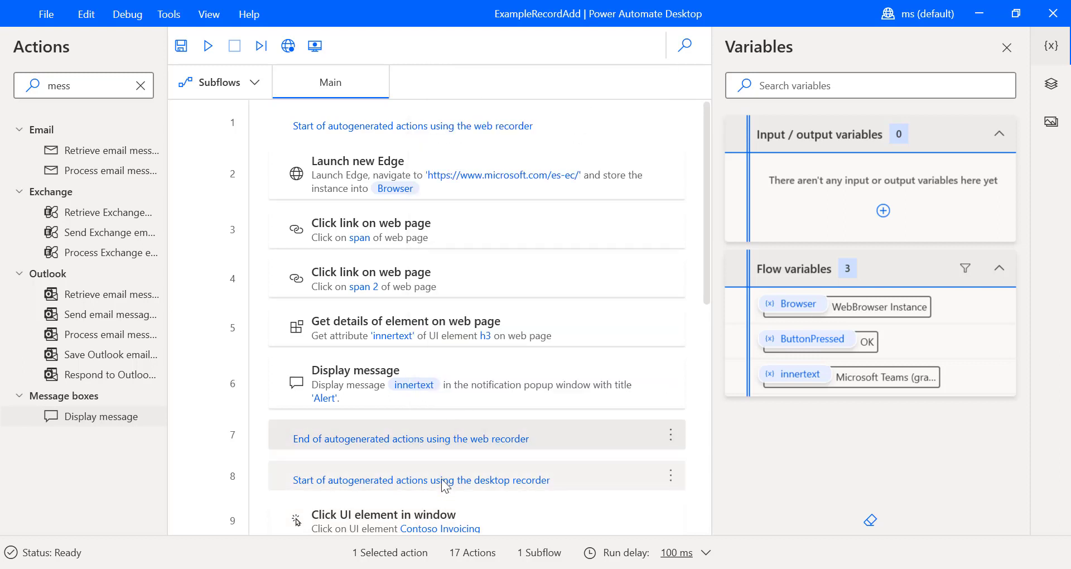
scroll(459, 450, down, 5)
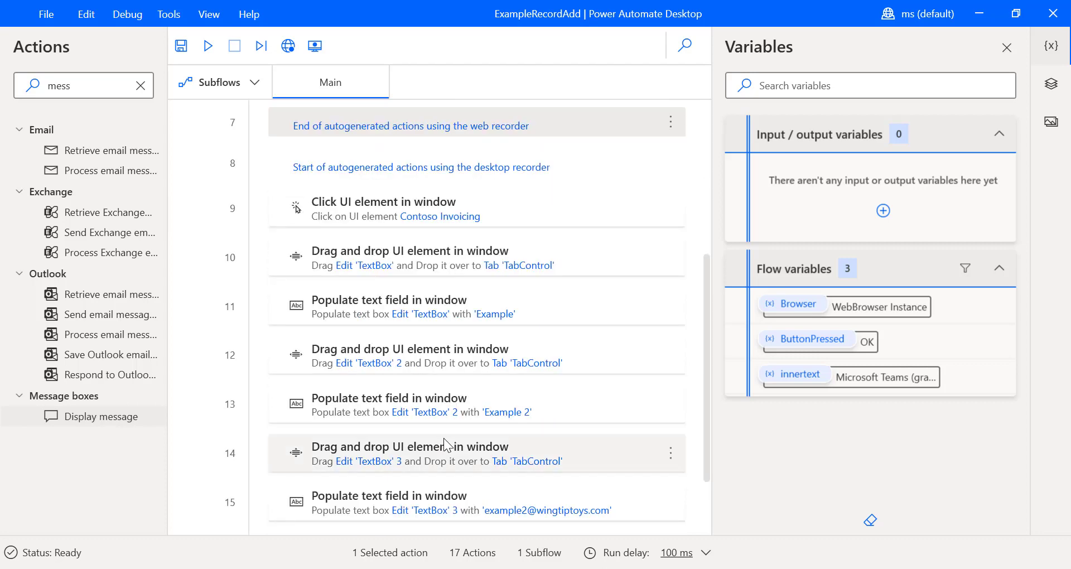
scroll(444, 440, up, 5)
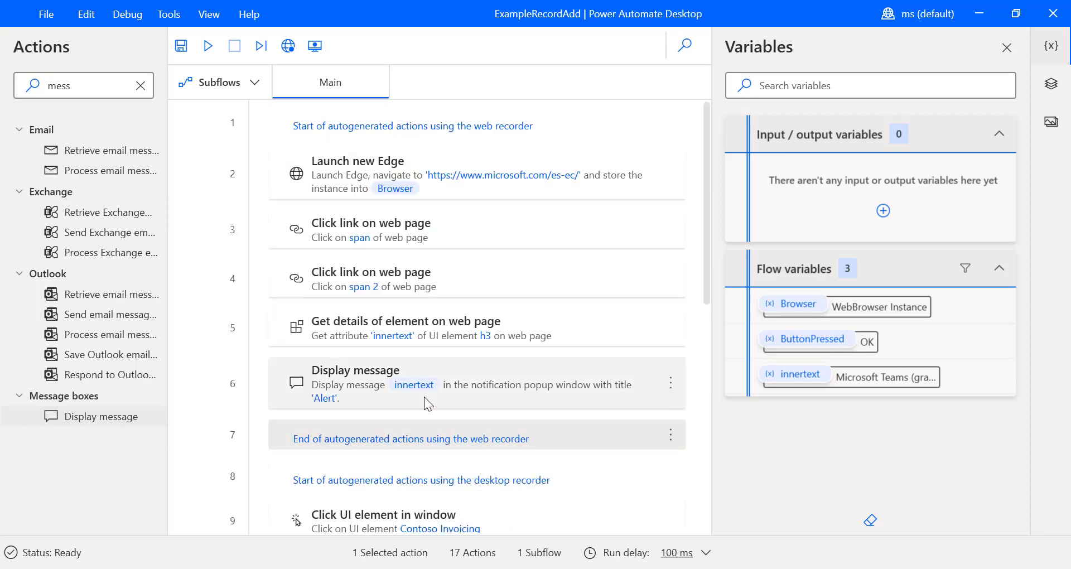
scroll(490, 415, down, 5)
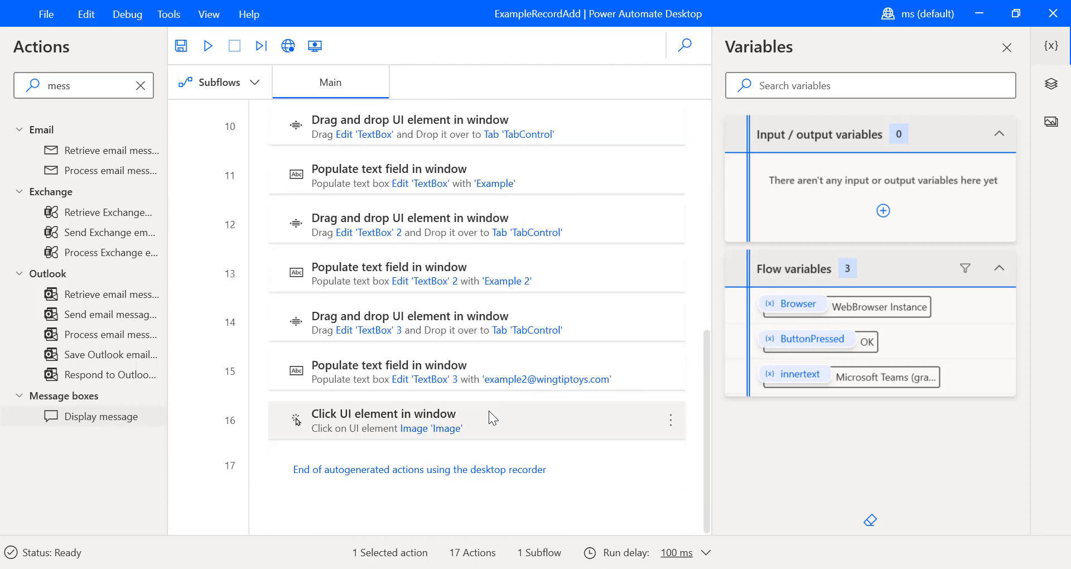
scroll(487, 413, up, 5)
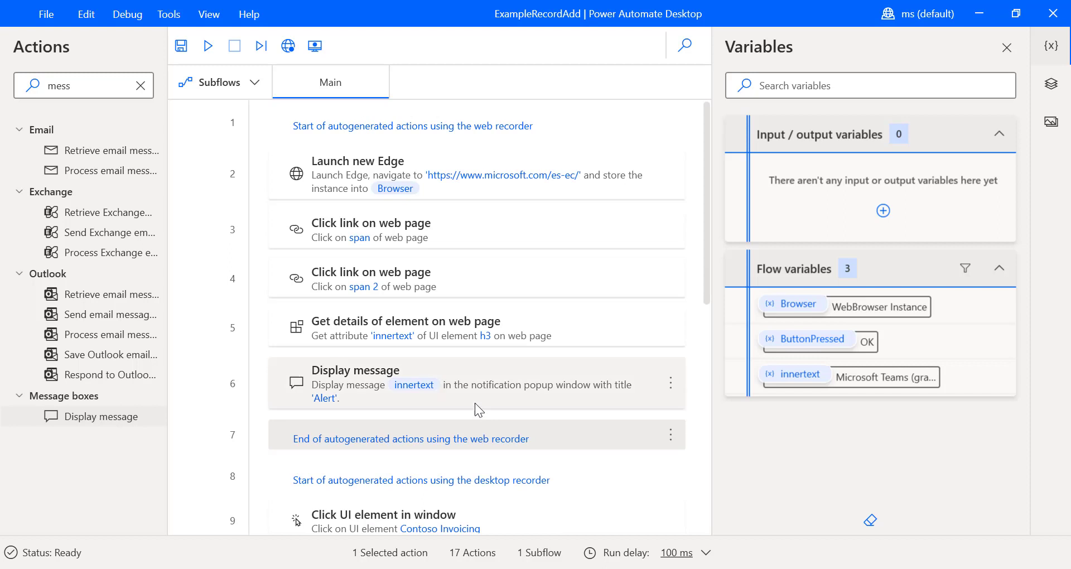
- Run the flow, which opens Contoso Invoicing and replaces the account name with Example
click(210, 47)
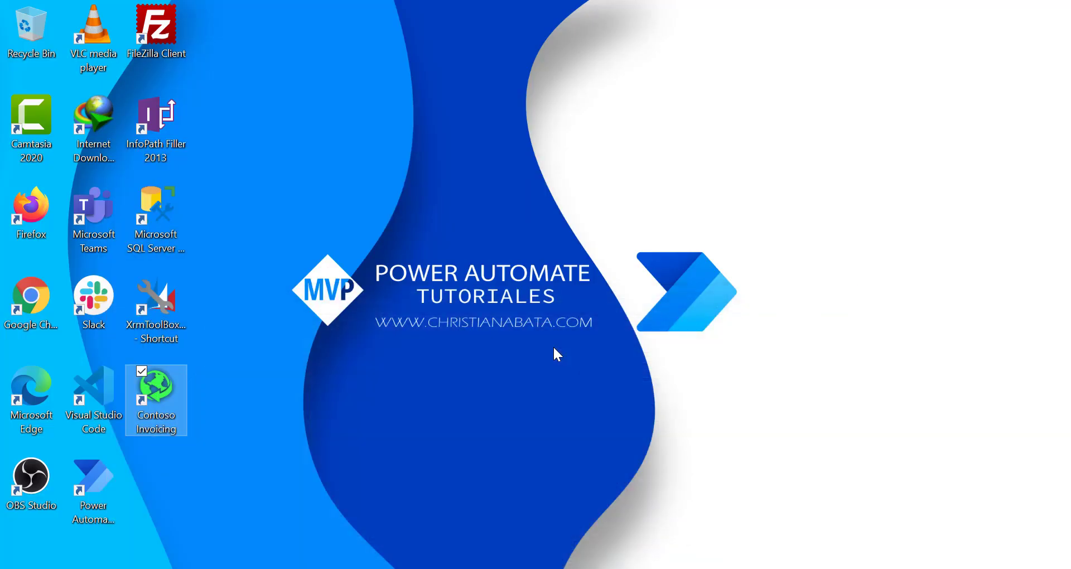
double_click(156, 400)
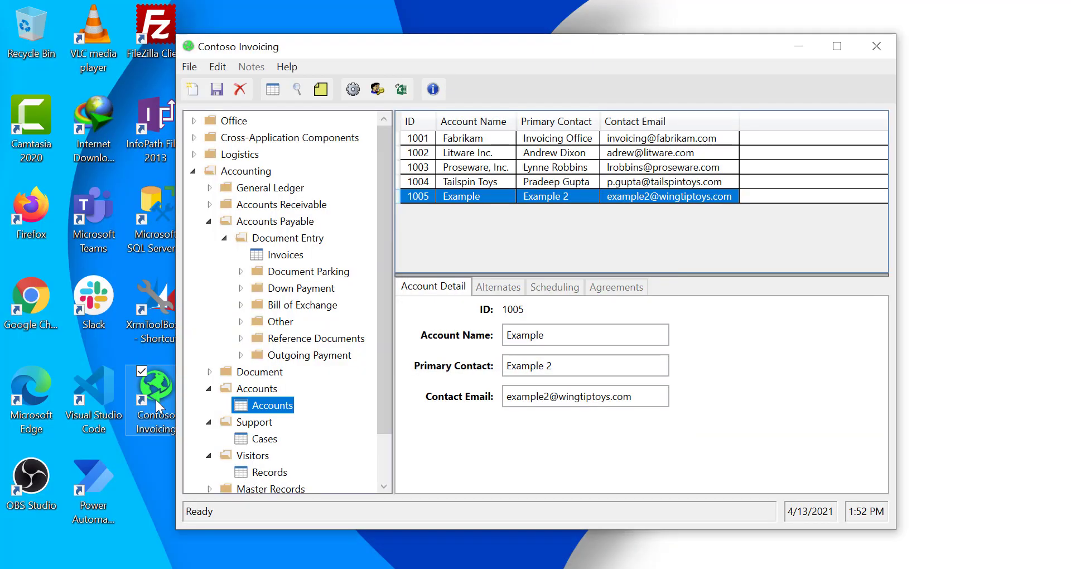
click(584, 334)
key(ctrl+a)
key(BackSpace)
text(Example)
- The flow fills primary contact Example 2 and the contact e-mail, then saves the record
click(586, 366)
key(ctrl+a)
key(BackSpace)
text(Example 2)
click(586, 397)
key(ctrl+a)
key(BackSpace)
text(example2@wingtiptoys.com)
click(216, 89)
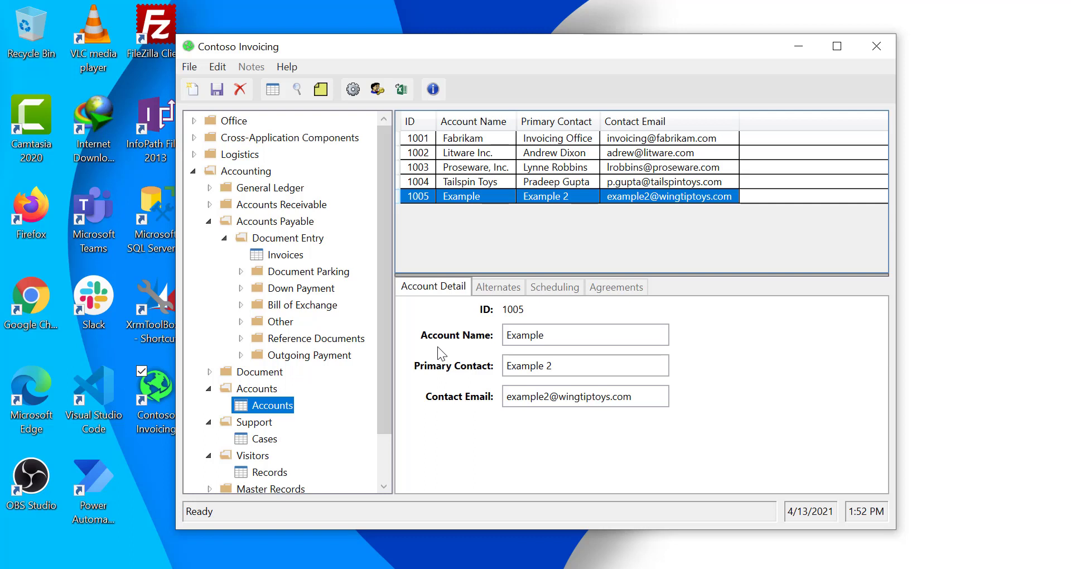
click(644, 568)
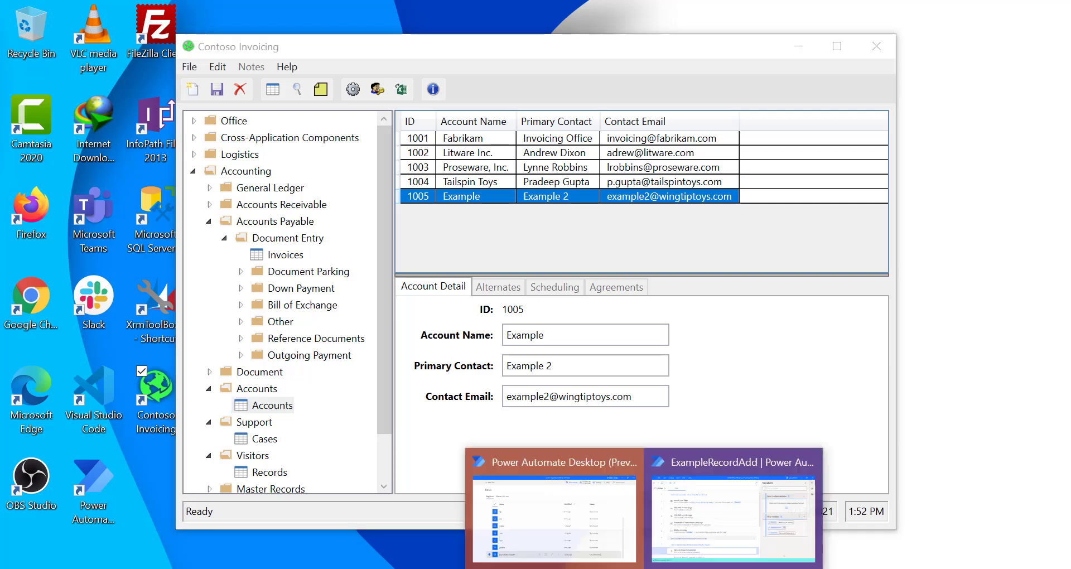
- Return to the flow editor, stop the running flow, save it, and close the editor
click(539, 516)
click(644, 568)
click(731, 513)
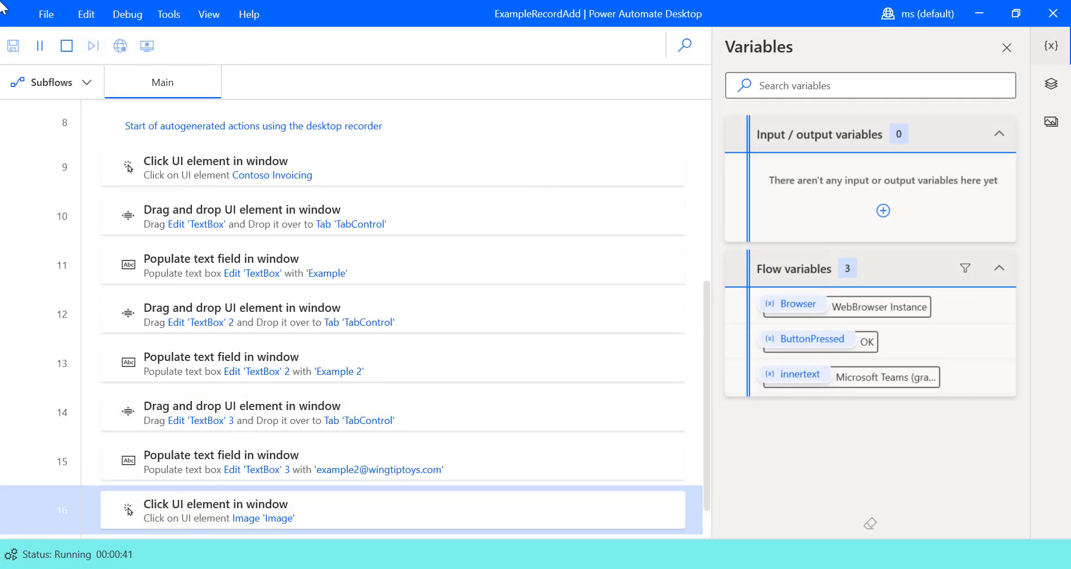
click(67, 46)
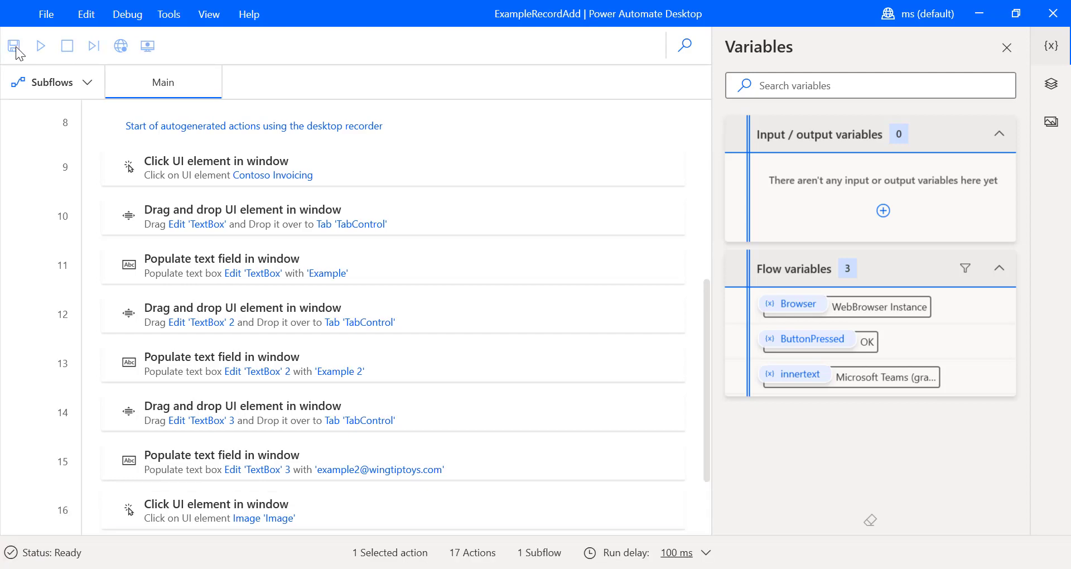
click(180, 46)
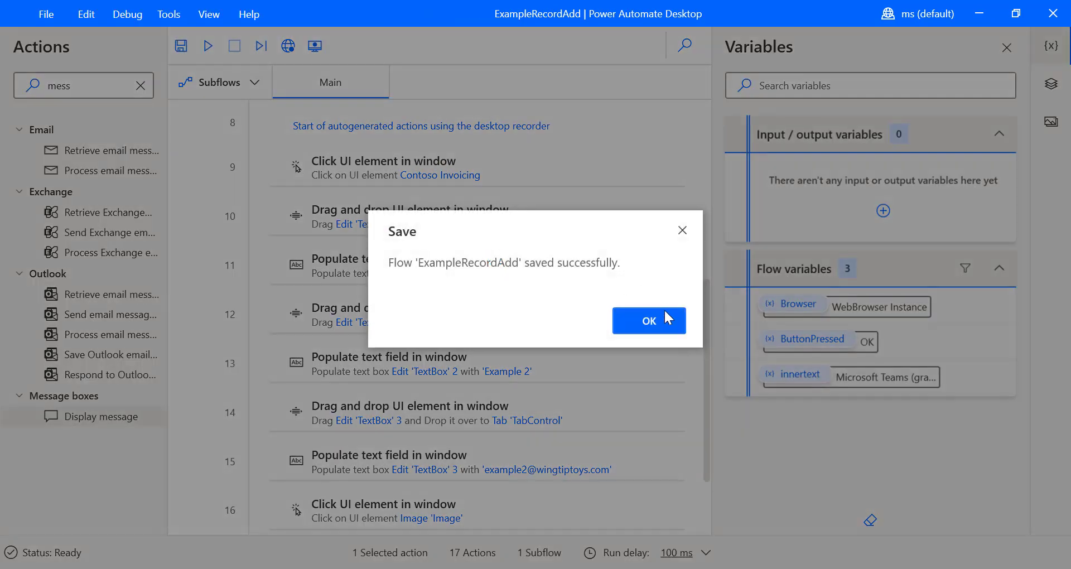
click(670, 319)
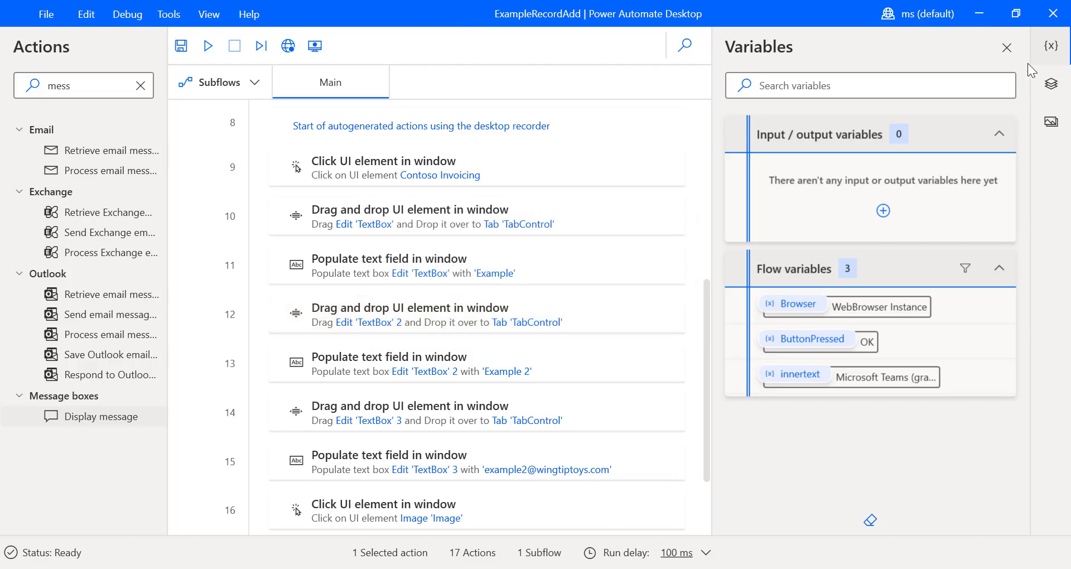
click(1054, 24)
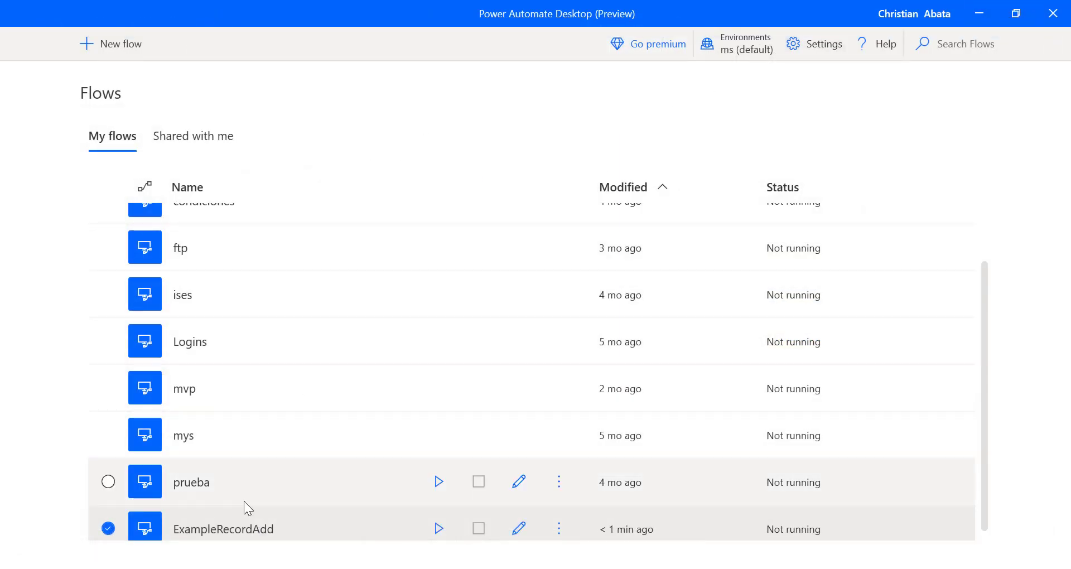
scroll(354, 454, down, 1)
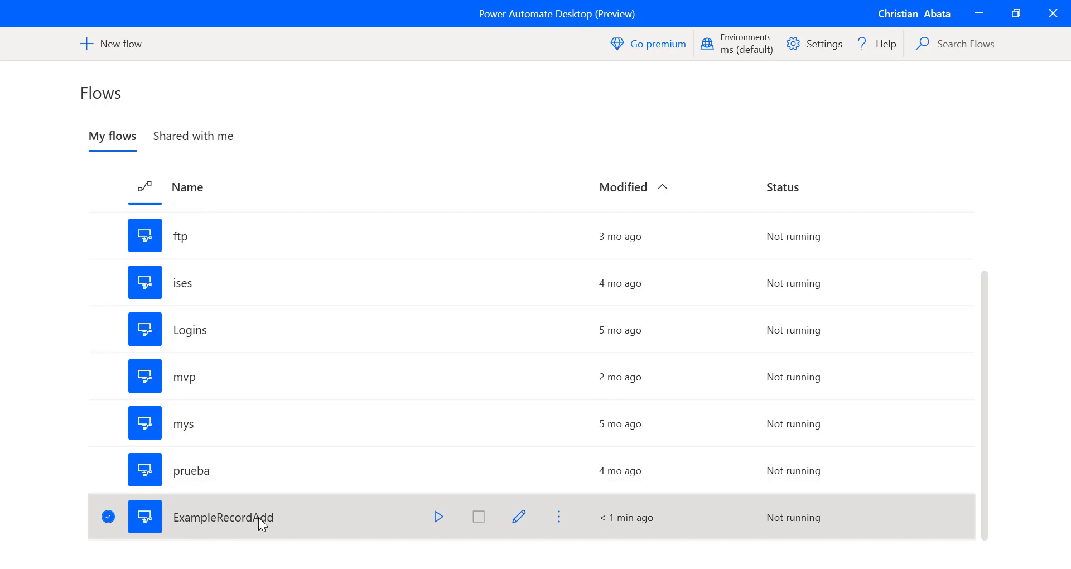
scroll(258, 517, up, 2)
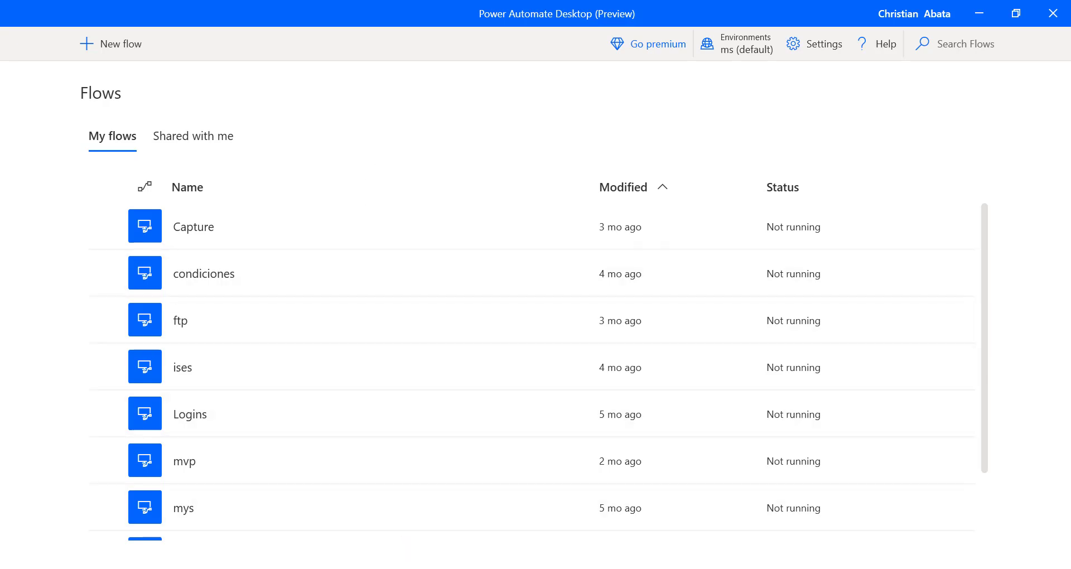
- In Edge, search for the Azure calculator and open the Pricing Calculator page
mouse_move(393, 568)
click(392, 519)
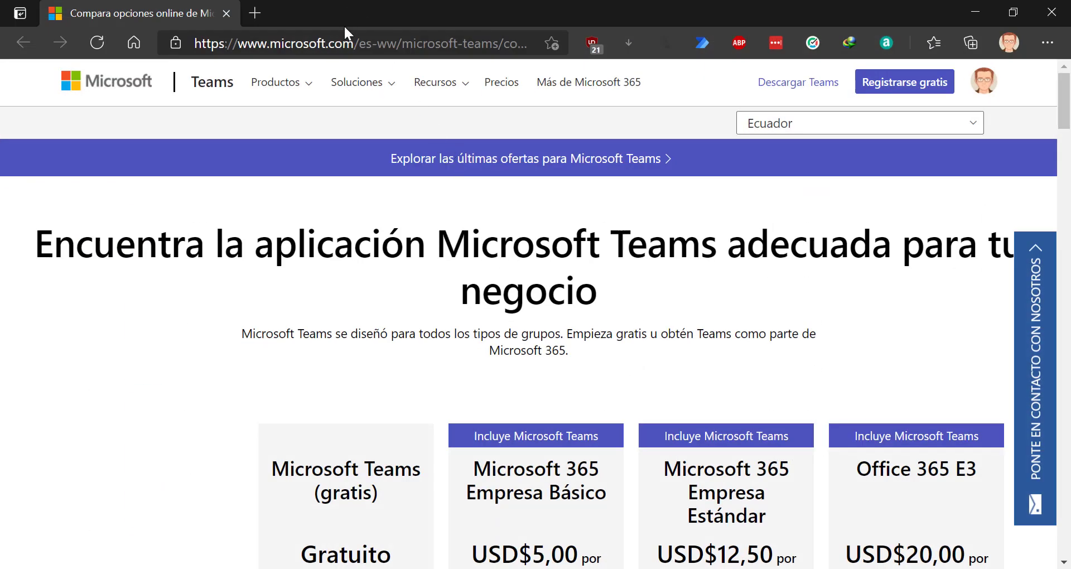
click(343, 47)
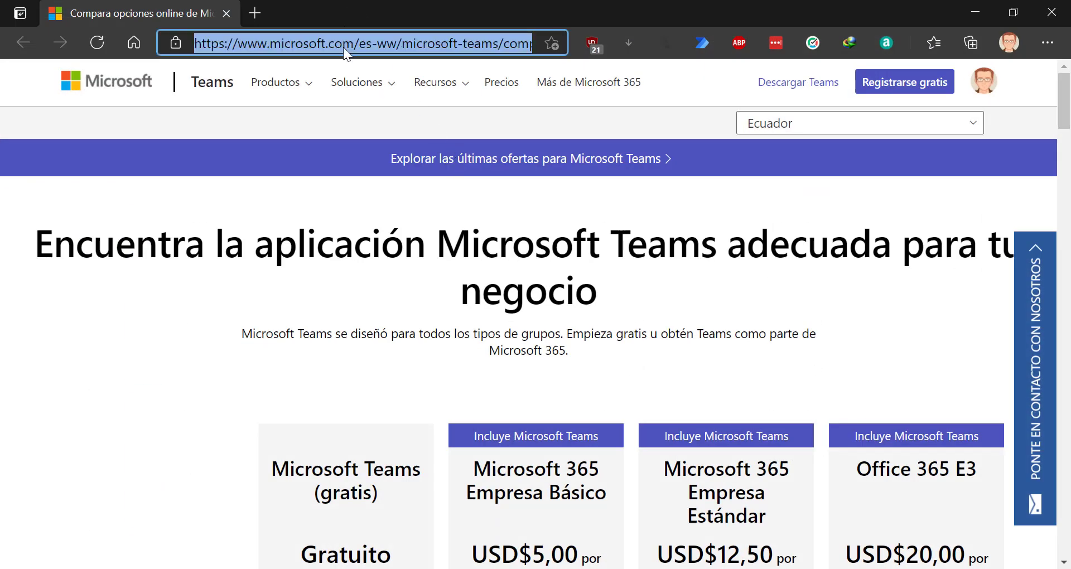
text(azr)
key(BackSpace)
text(ure)
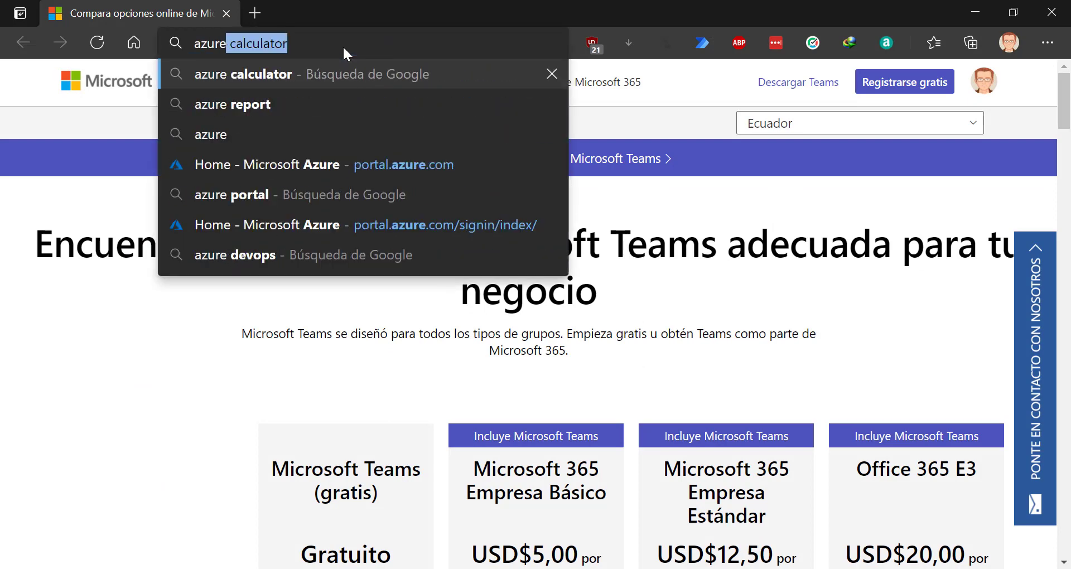
key(Return)
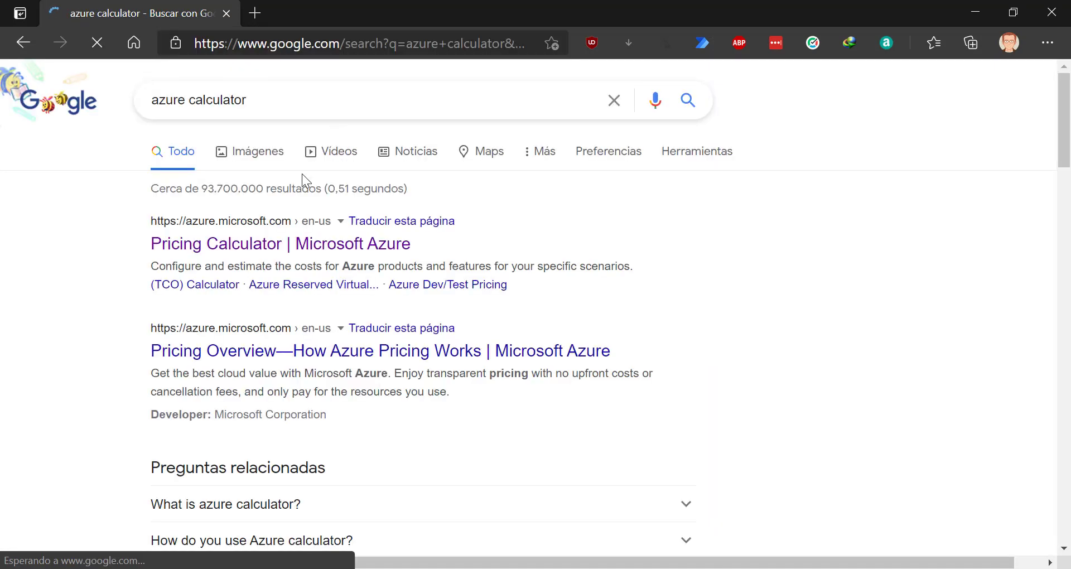
click(246, 244)
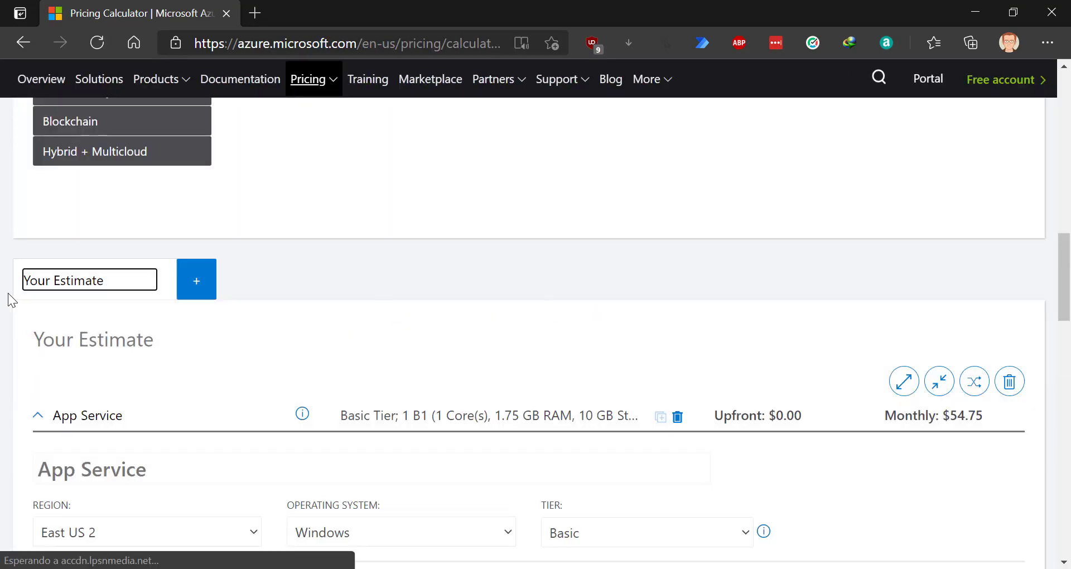
- Collapse the App Service estimate and export it to Excel as ExportedEstimate.xlsx
click(37, 416)
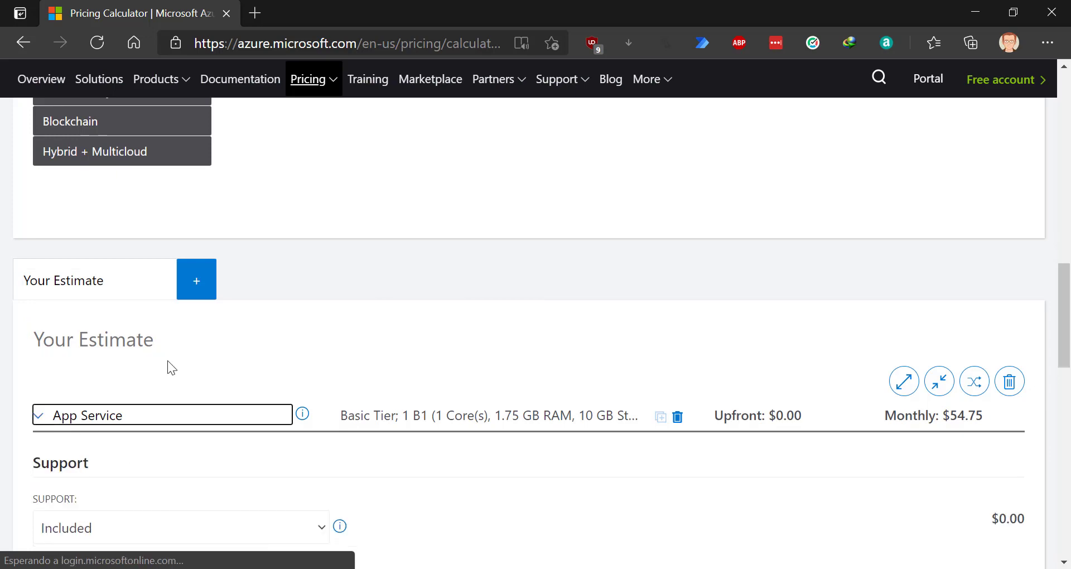
scroll(939, 374, down, 3)
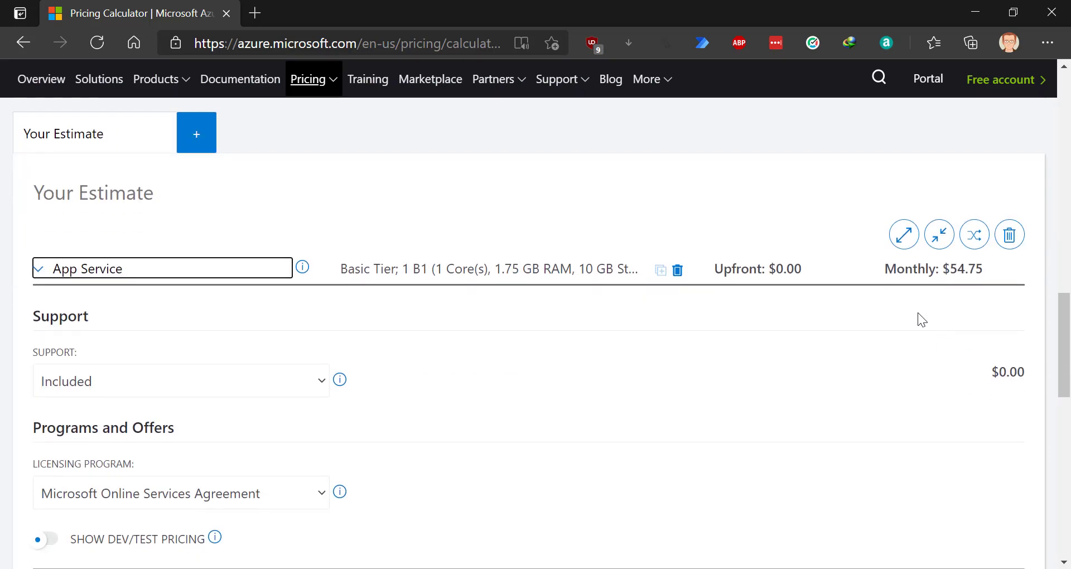
scroll(885, 385, down, 5)
scroll(806, 389, up, 7)
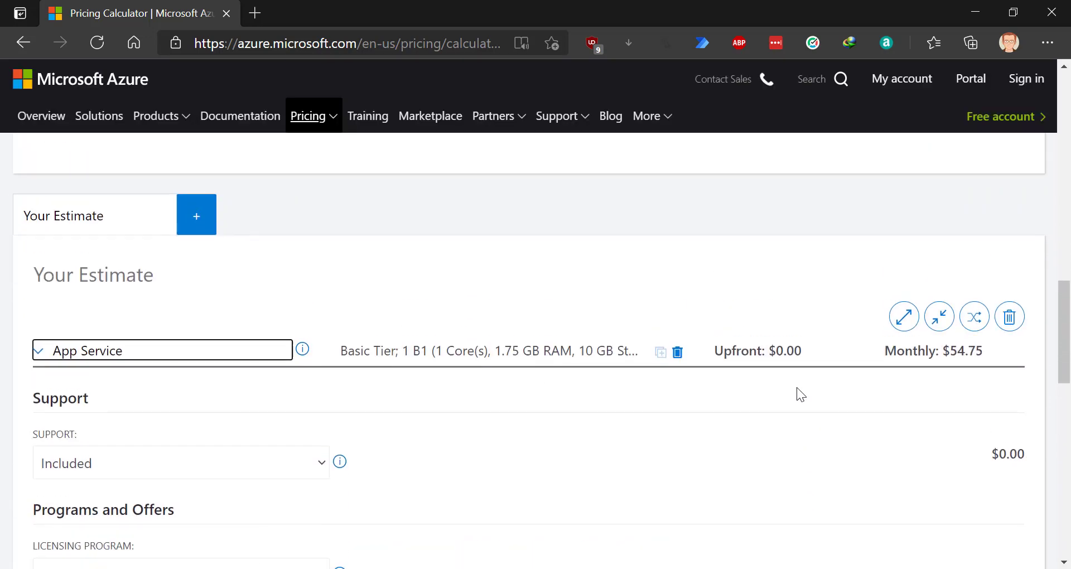
scroll(130, 475, down, 5)
click(81, 468)
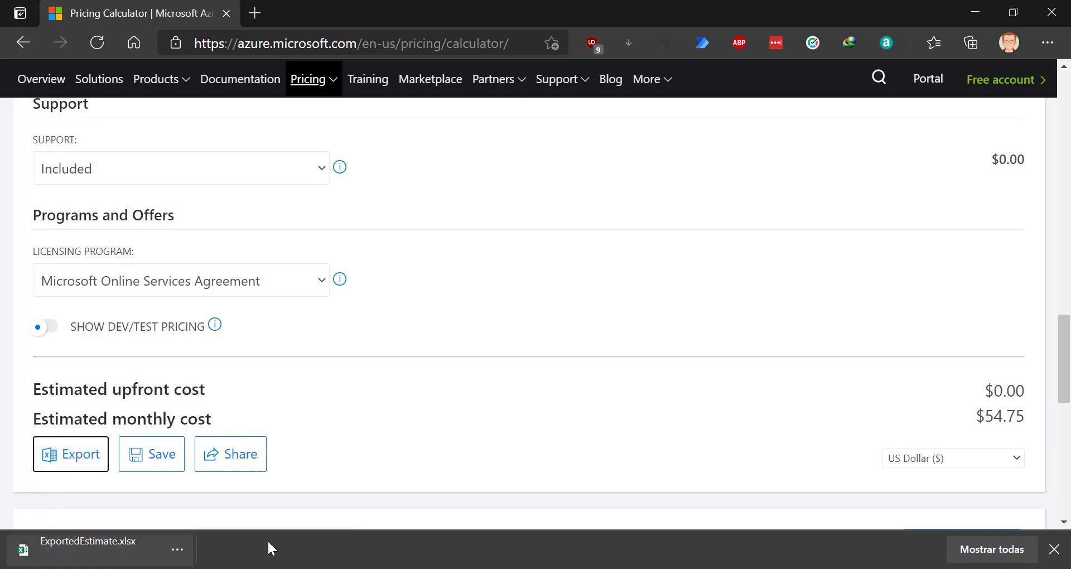
- Open the downloaded ExportedEstimate.xlsx and check the $54.75 monthly total in E7
click(71, 546)
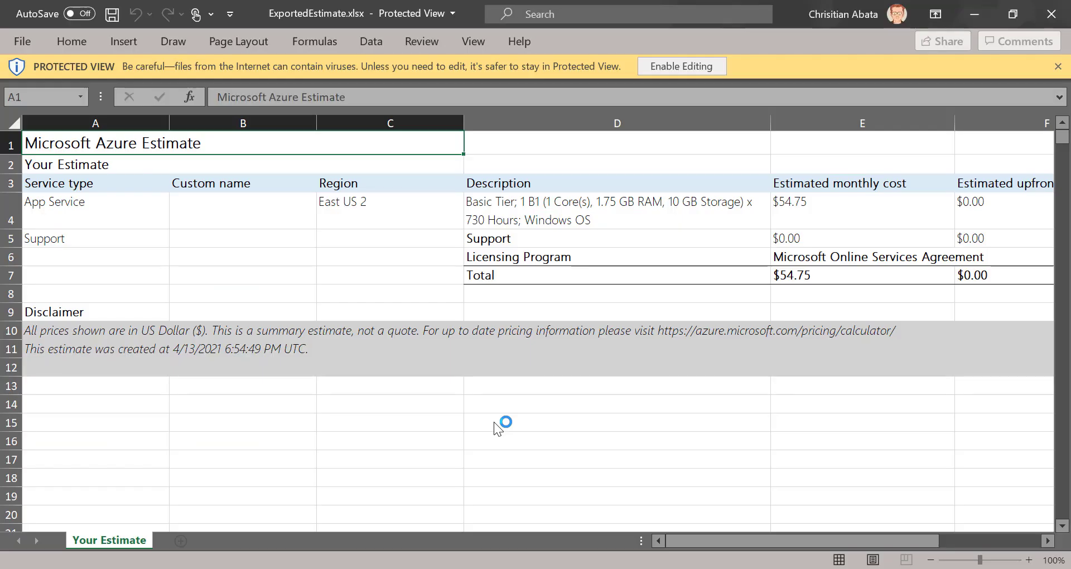
click(846, 272)
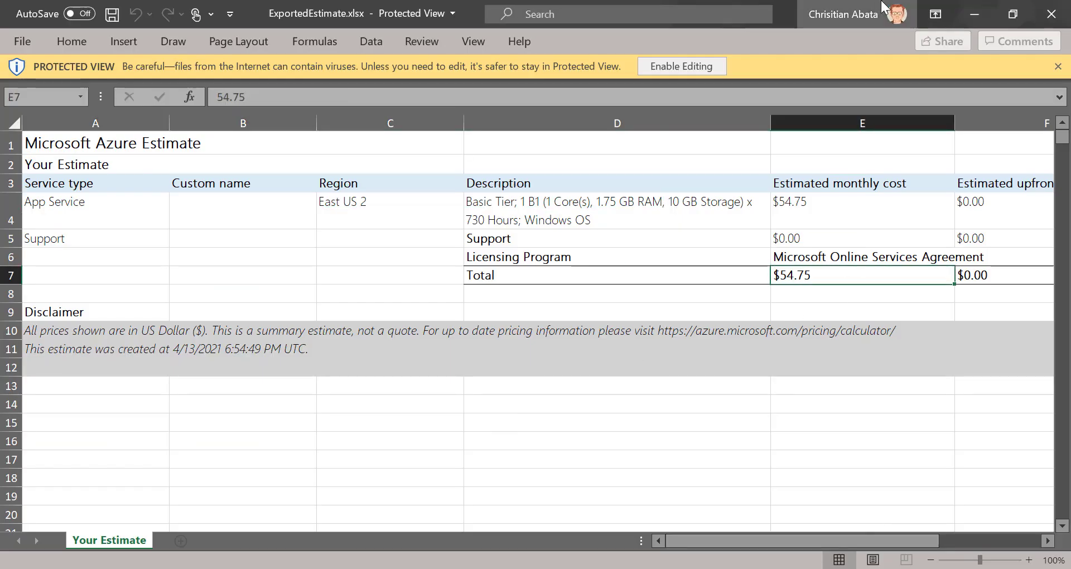
click(974, 14)
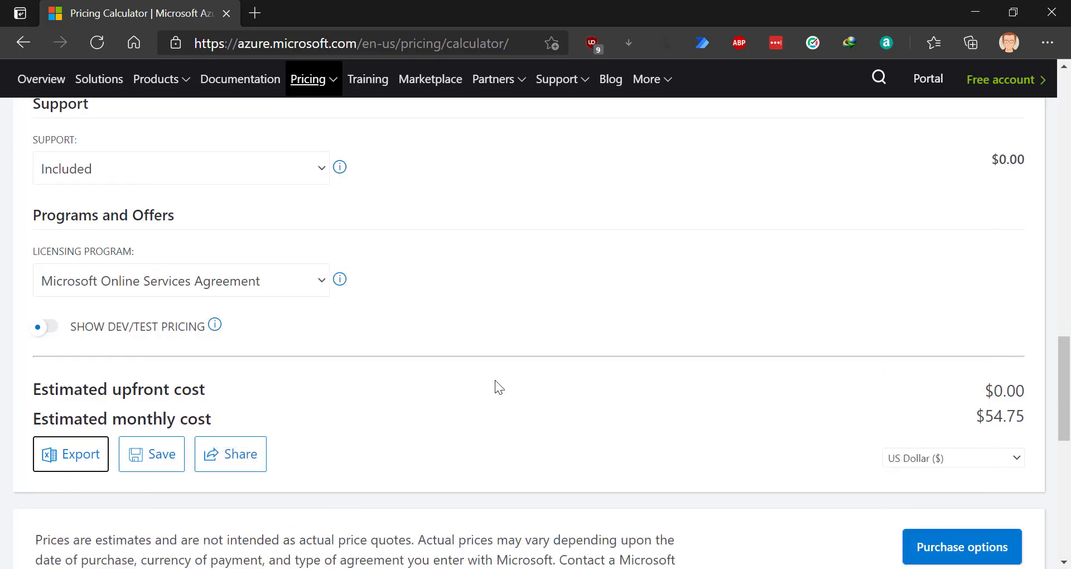
scroll(494, 380, up, 4)
scroll(656, 380, down, 5)
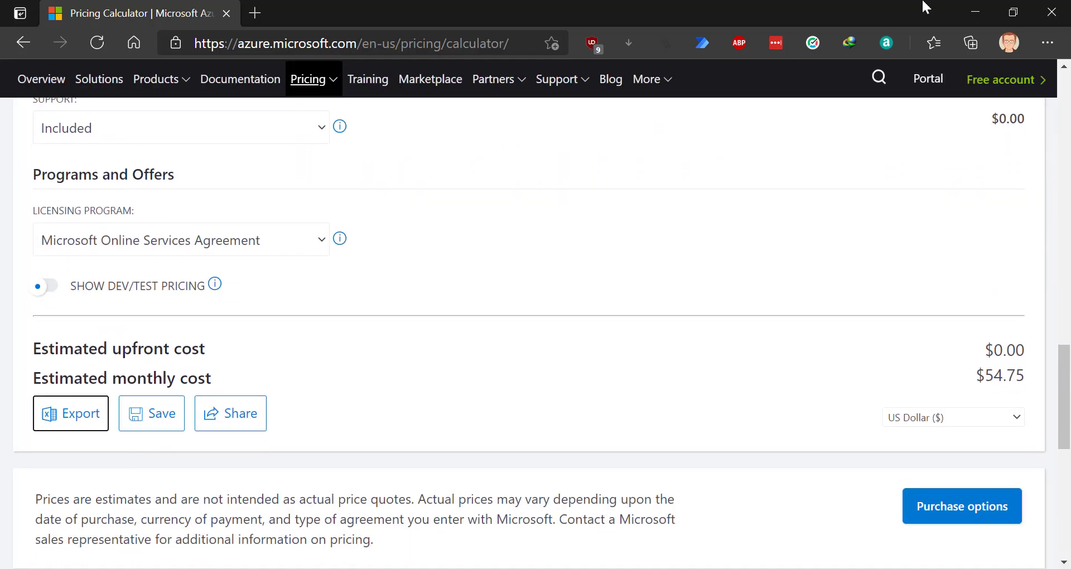
click(969, 12)
click(402, 568)
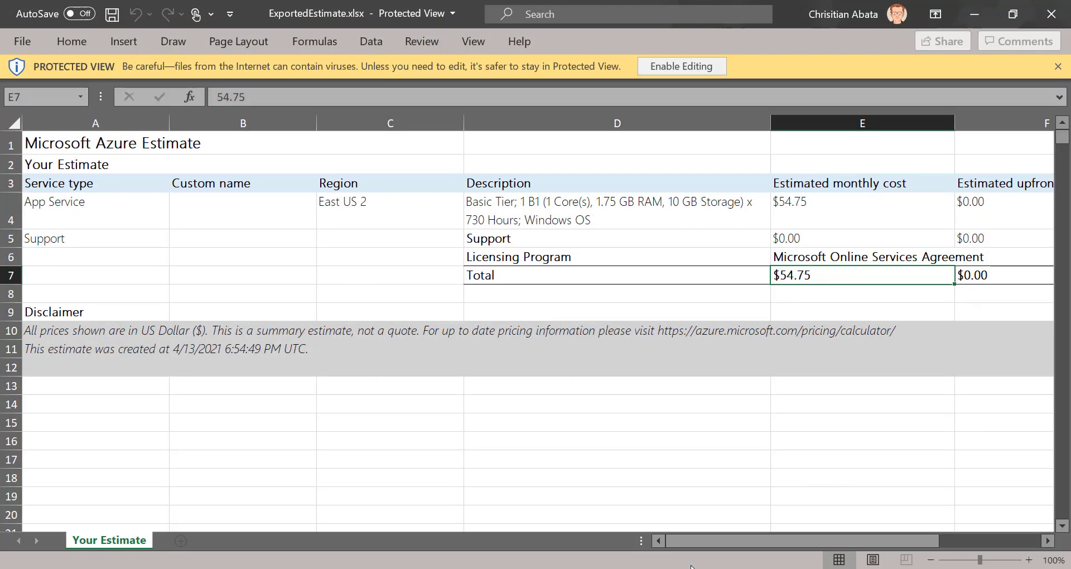
- Enable editing, enter =E7*2% in E8 to get $1.10, and copy that value
click(687, 63)
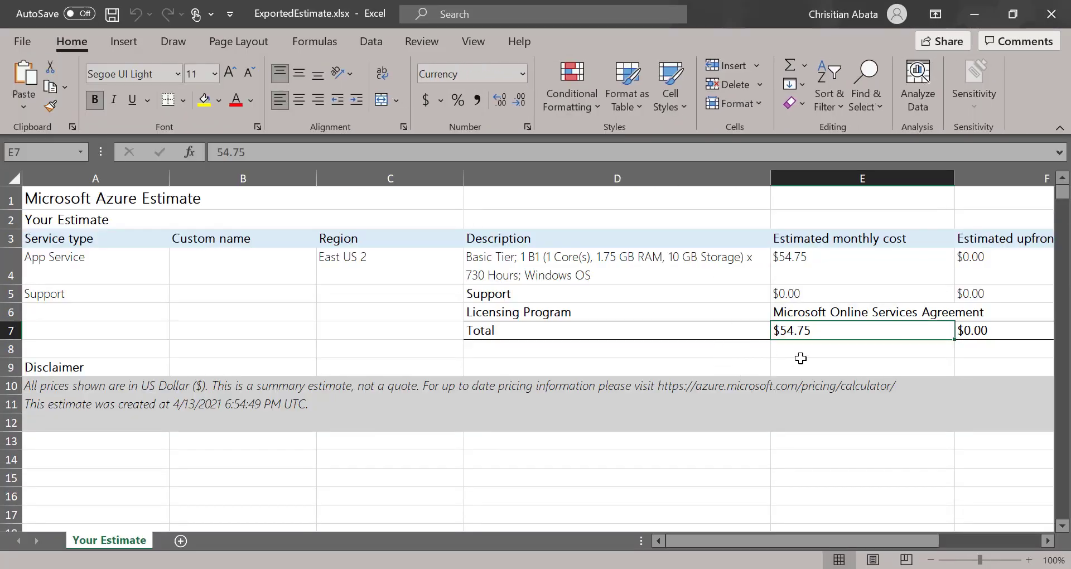
click(813, 354)
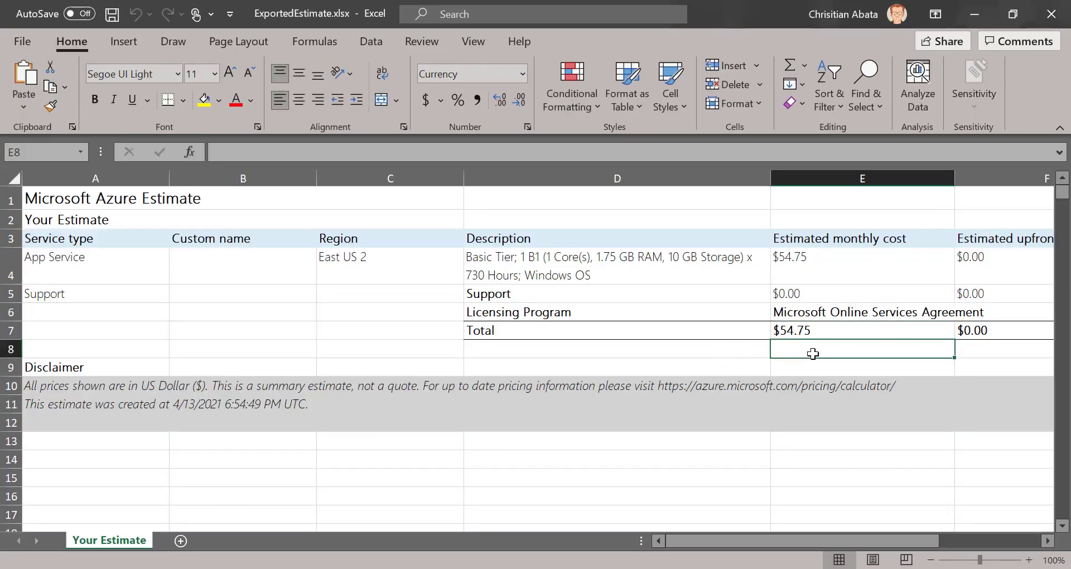
text(=)
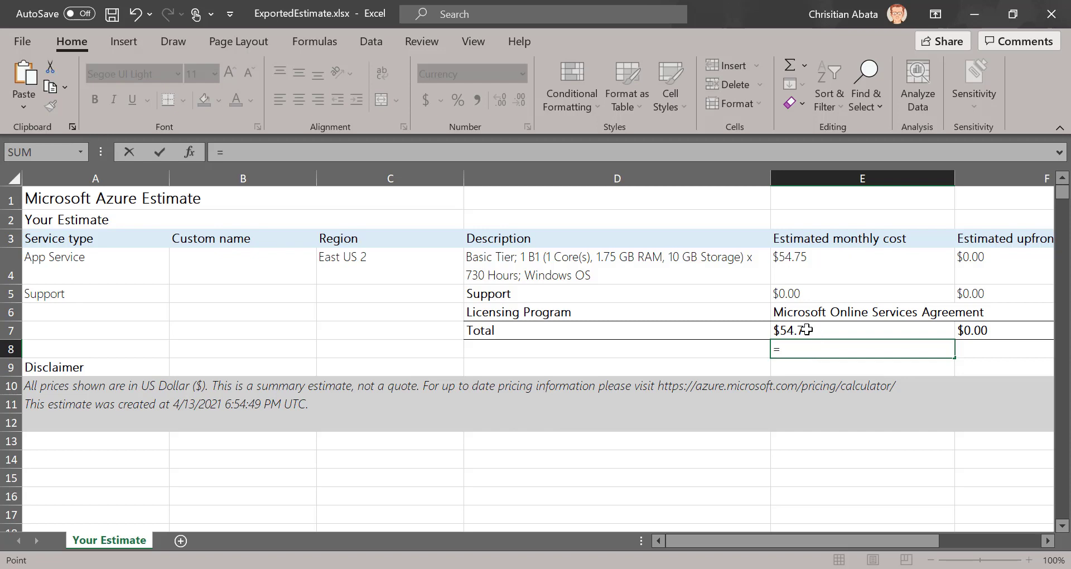
click(808, 330)
text(*2%)
key(ctrl+Return)
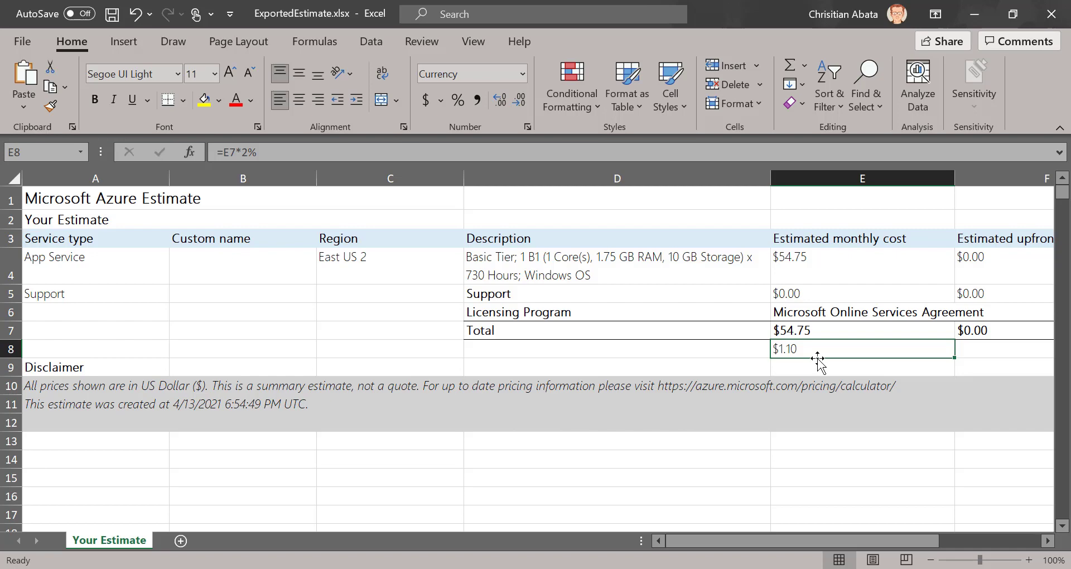
key(ctrl+c)
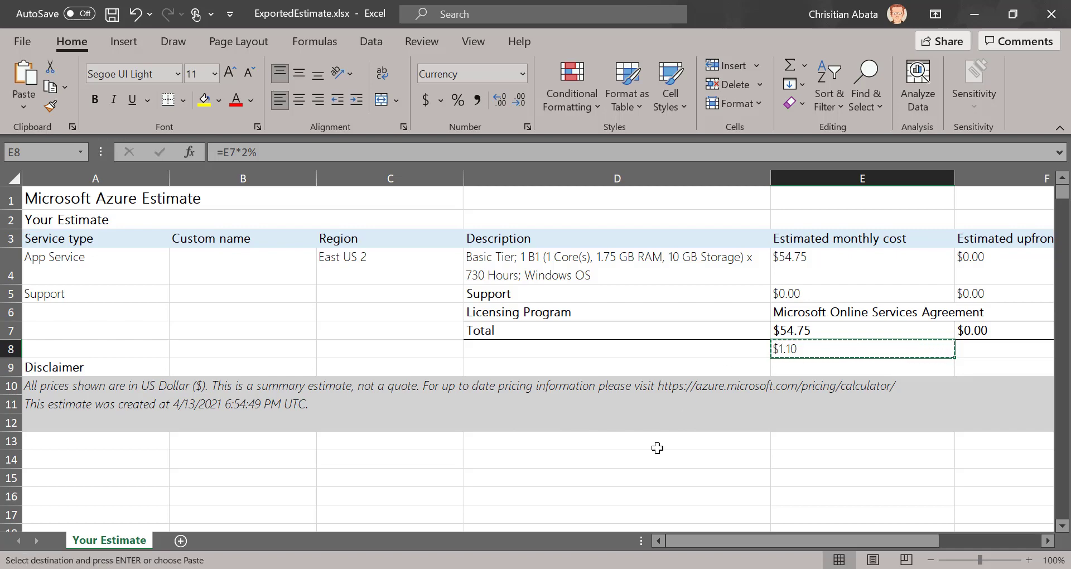
click(565, 525)
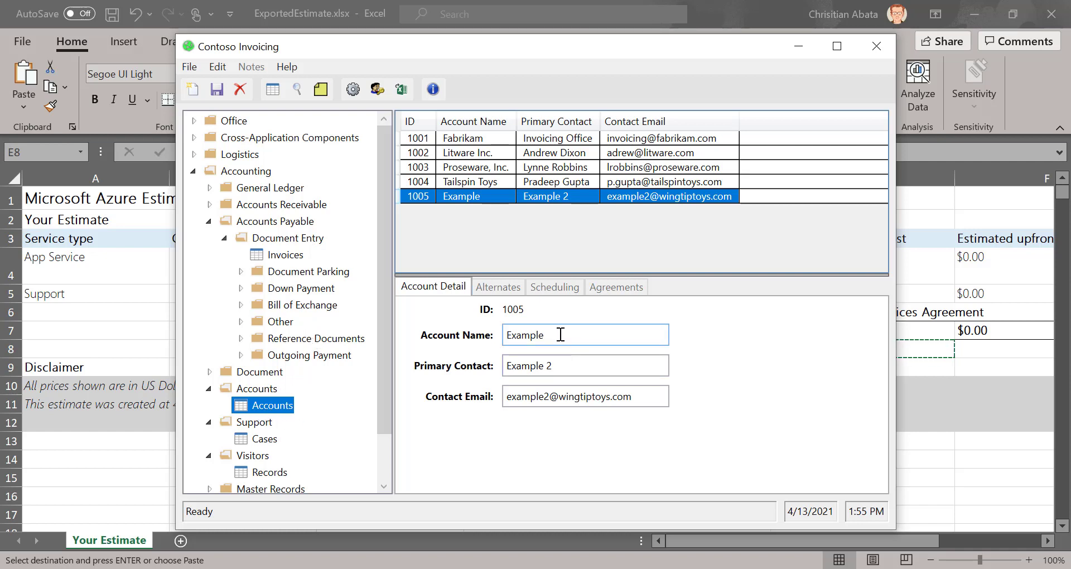
- Add new account 1006 with its account name, primary contact and contact e-mail, then show Support Cases
click(186, 89)
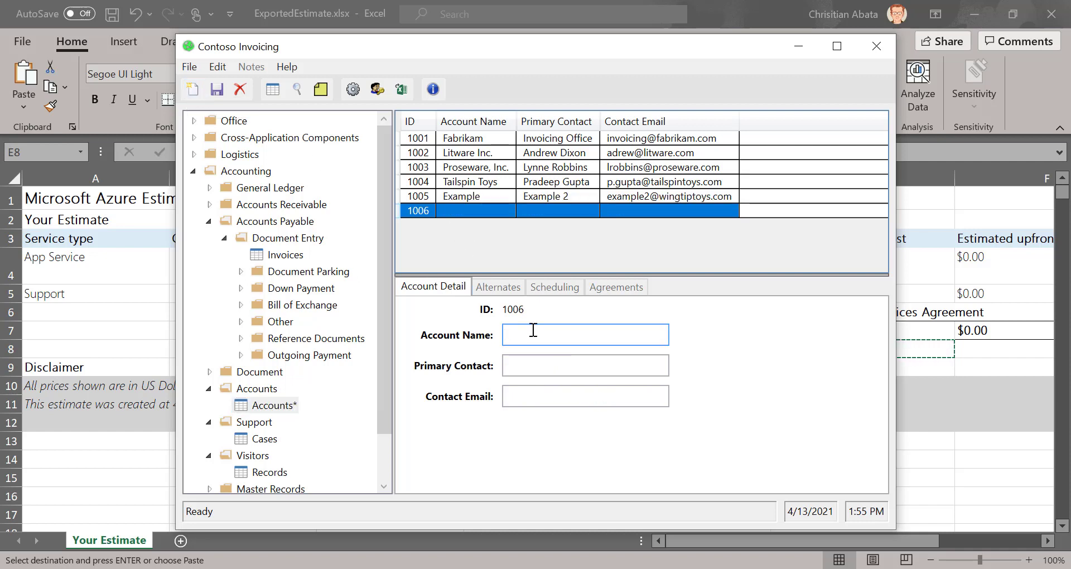
text(Christian)
click(597, 365)
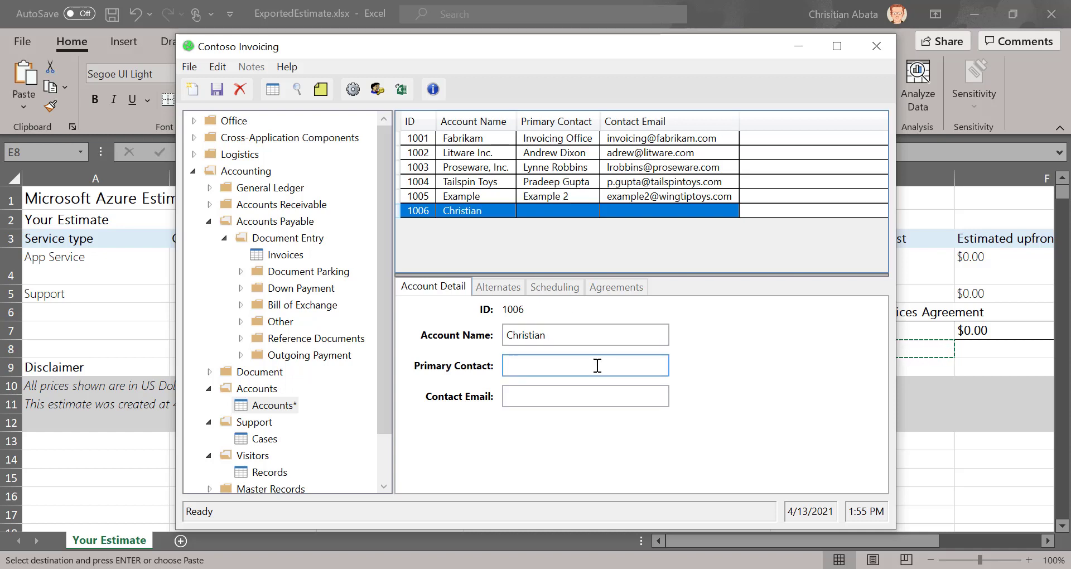
text(Paul)
key(Tab)
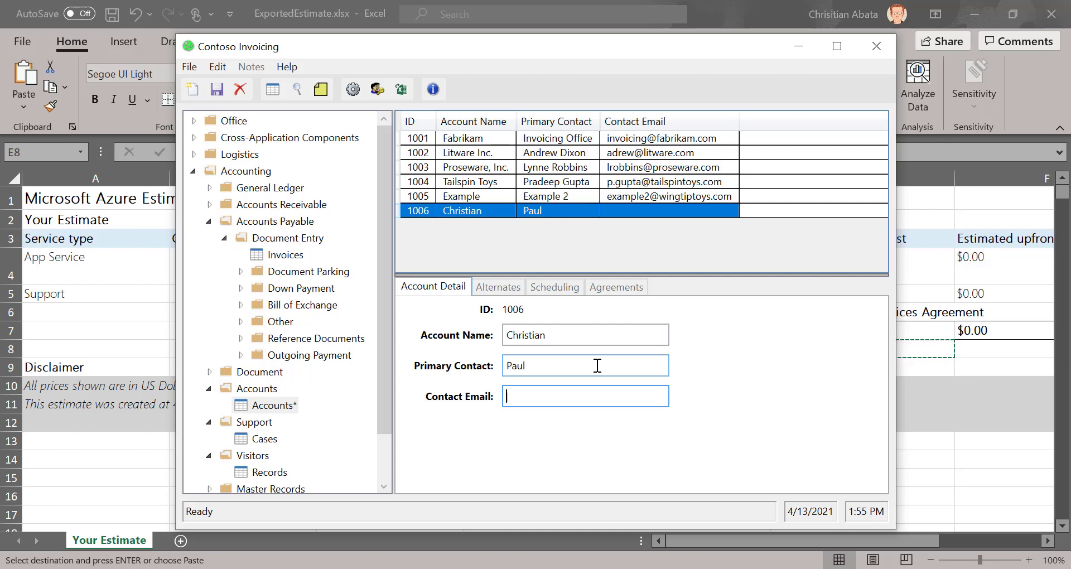
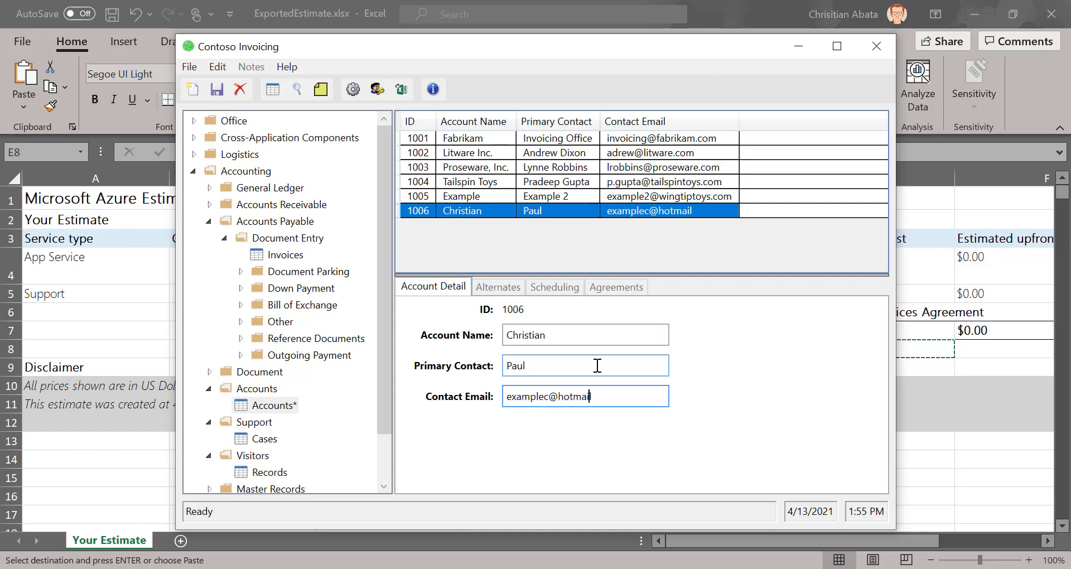
click(264, 439)
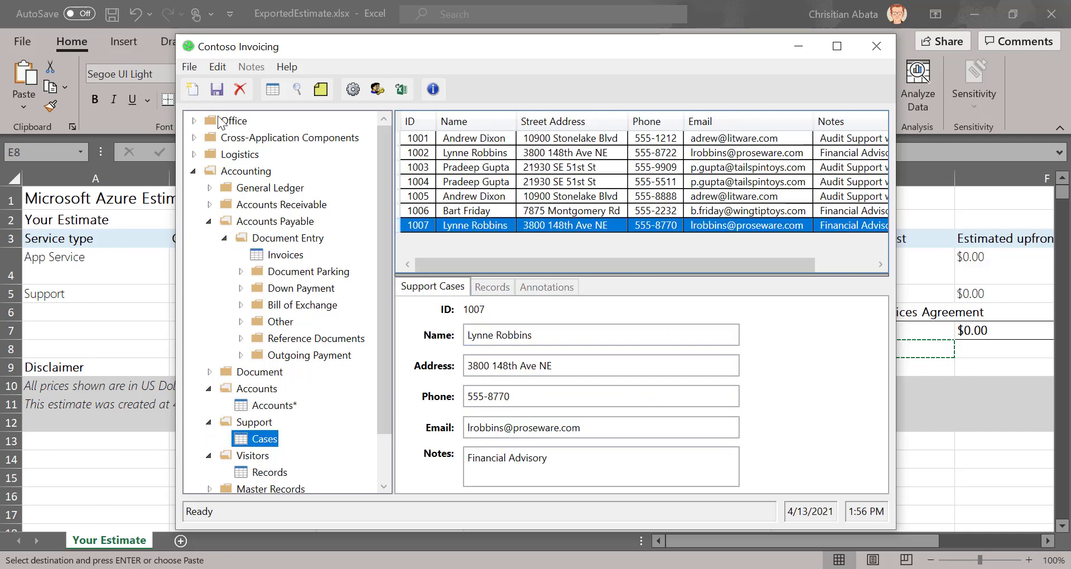
- Start new support case 1008, entering the customer's name and street address
click(193, 89)
text(Chrit)
key(BackSpace)
text(stian)
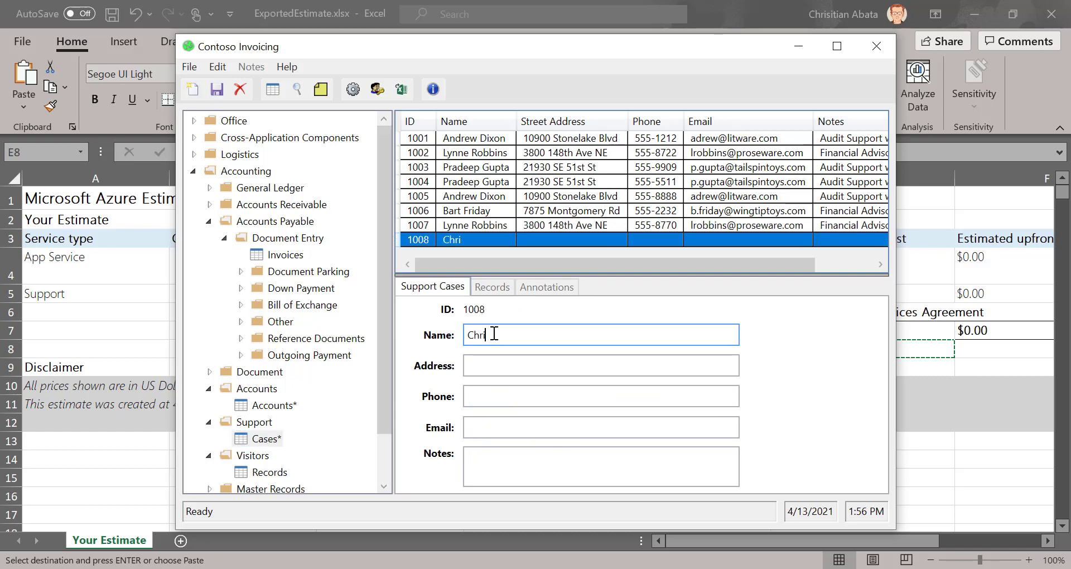
key(Tab)
text(a)
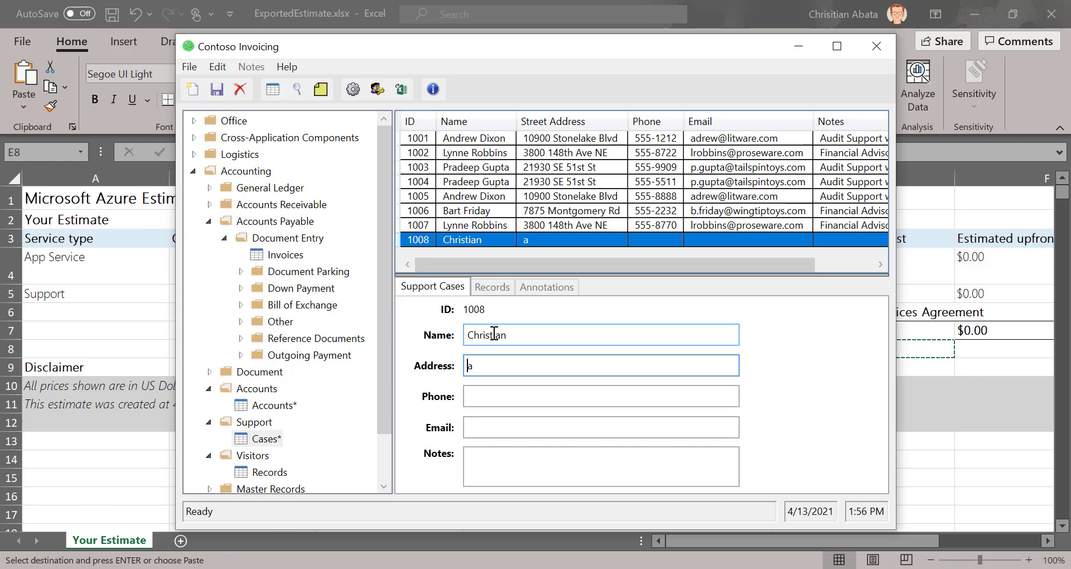
key(BackSpace)
key(BackSpace)
text(Los guayabos)
- Fill in the phone number and e-mail, add the note 'Discount : $1.10', and save the case
click(516, 394)
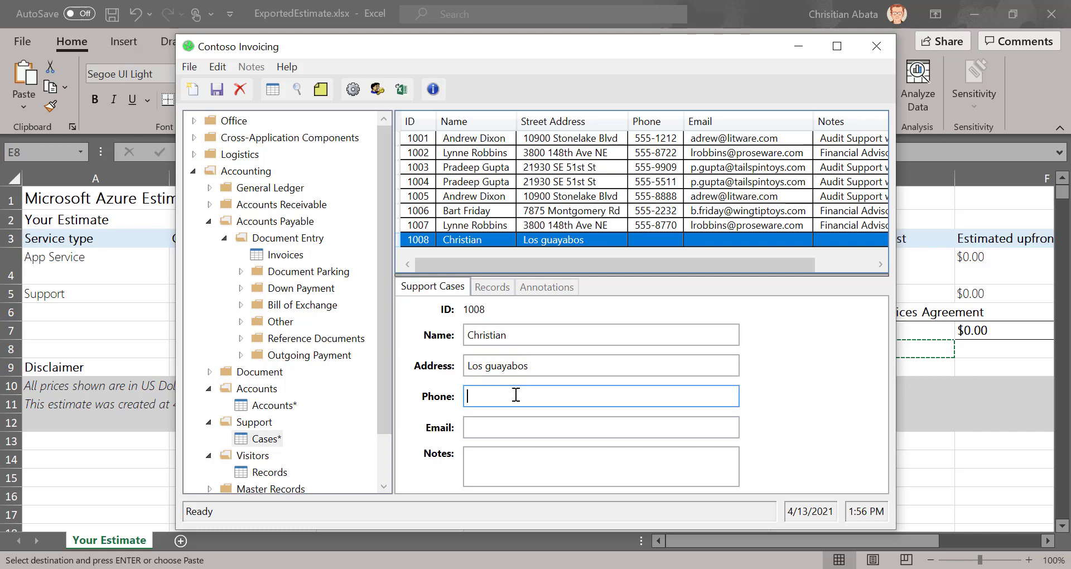
text(18237123)
click(498, 426)
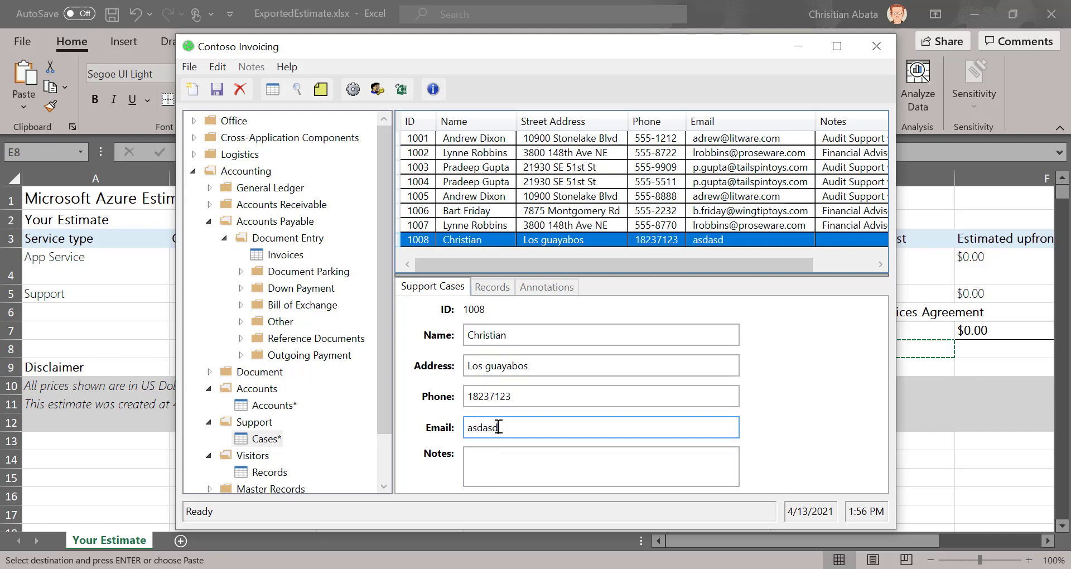
key(Tab)
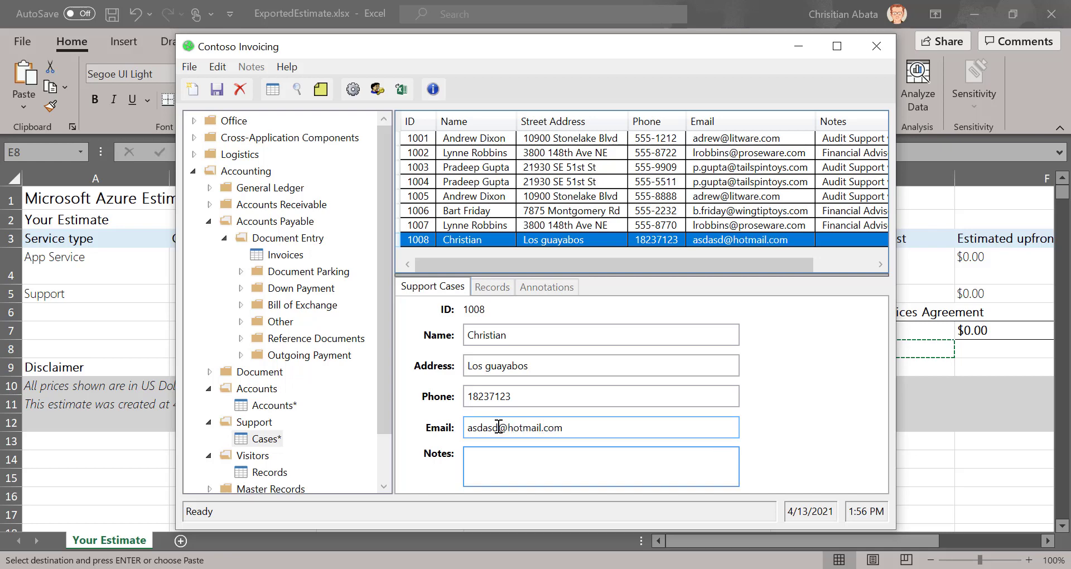
text(Discount : $1.10)
key(Return)
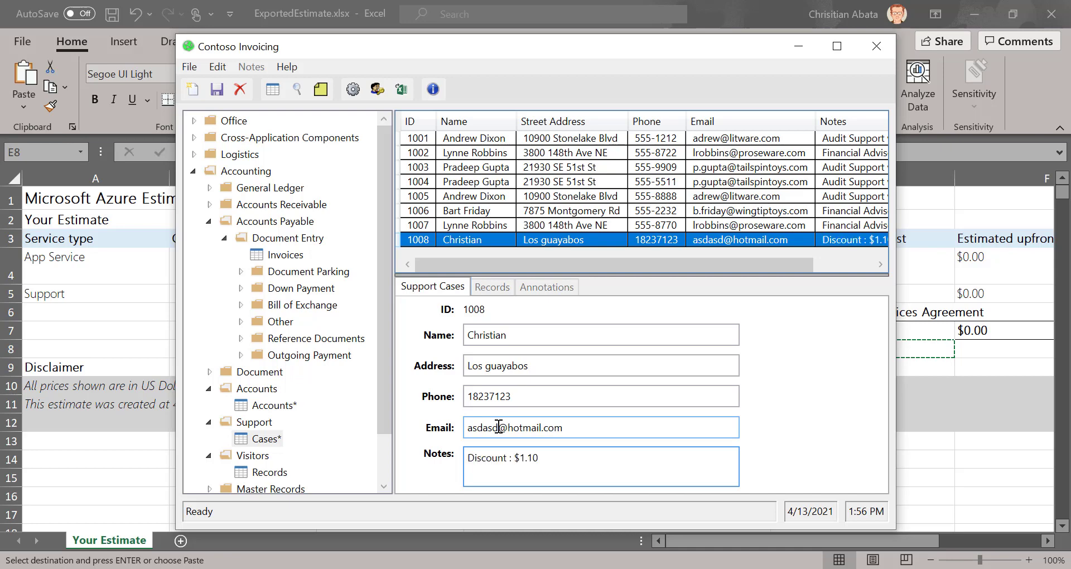
click(216, 89)
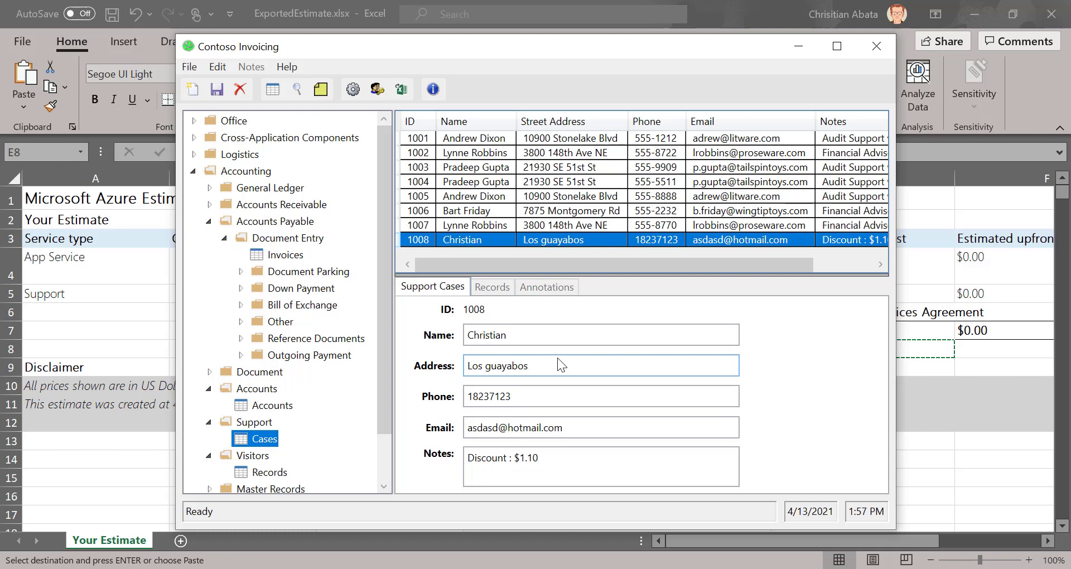
click(756, 3)
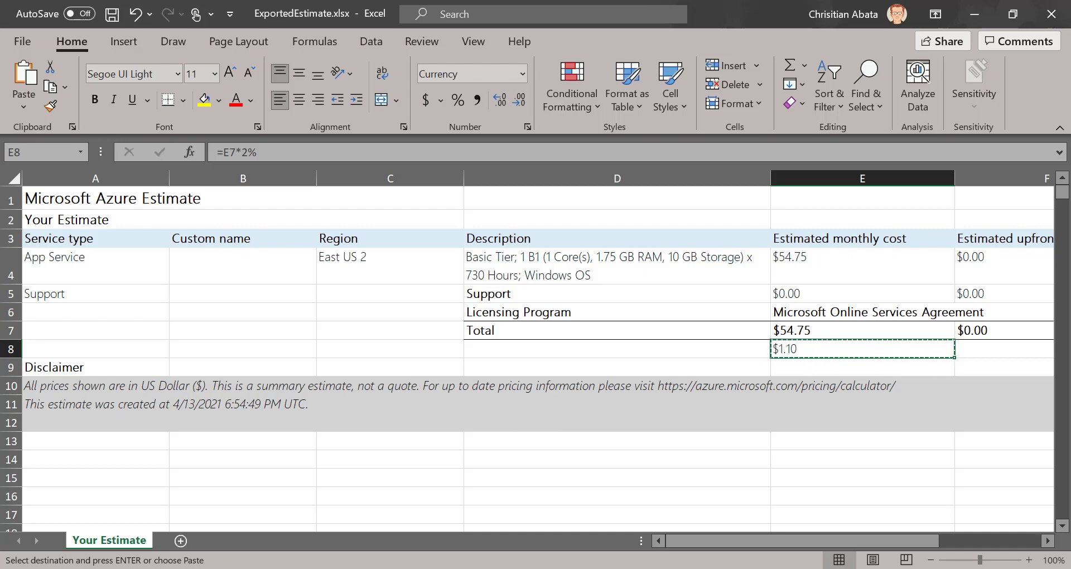
- Launch the Windows Calculator app from the system search
click(167, 568)
text(ex)
key(BackSpace)
key(BackSpace)
text(cal)
key(Return)
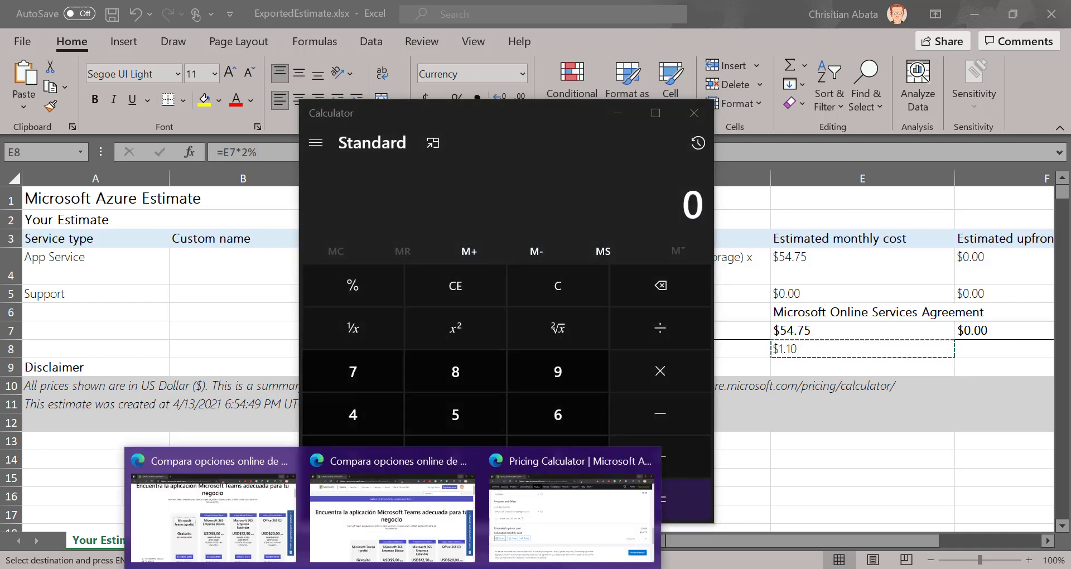
- Copy the 54.75 estimated monthly cost from the Azure pricing page
click(639, 471)
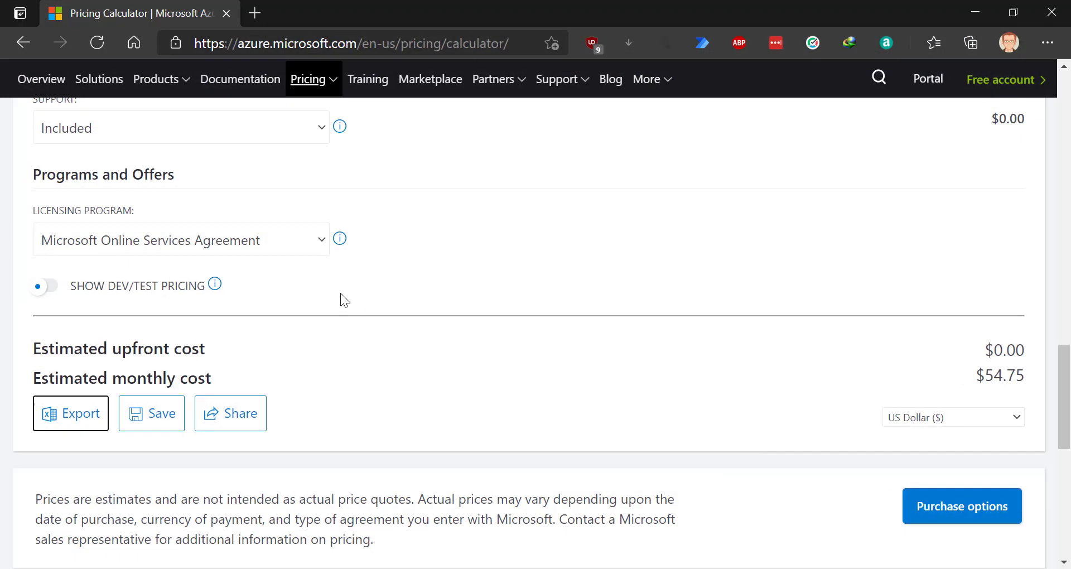
scroll(644, 254, up, 2)
scroll(636, 263, down, 4)
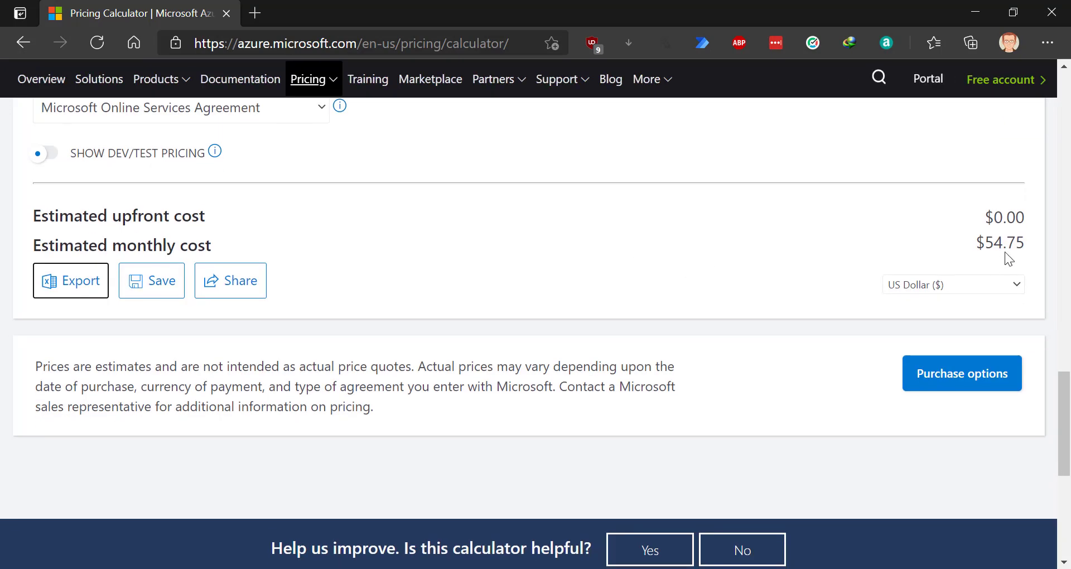
drag(986, 237, 1037, 240)
key(ctrl+c)
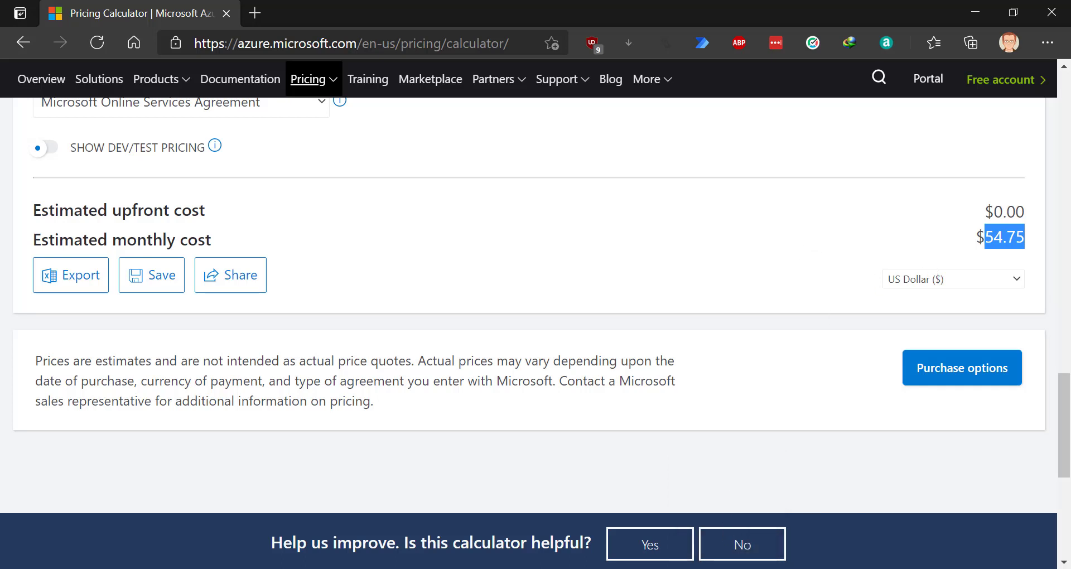
- In Calculator, compute 2% of 54.75, getting 1.095, and select the result
click(642, 568)
key(ctrl+v)
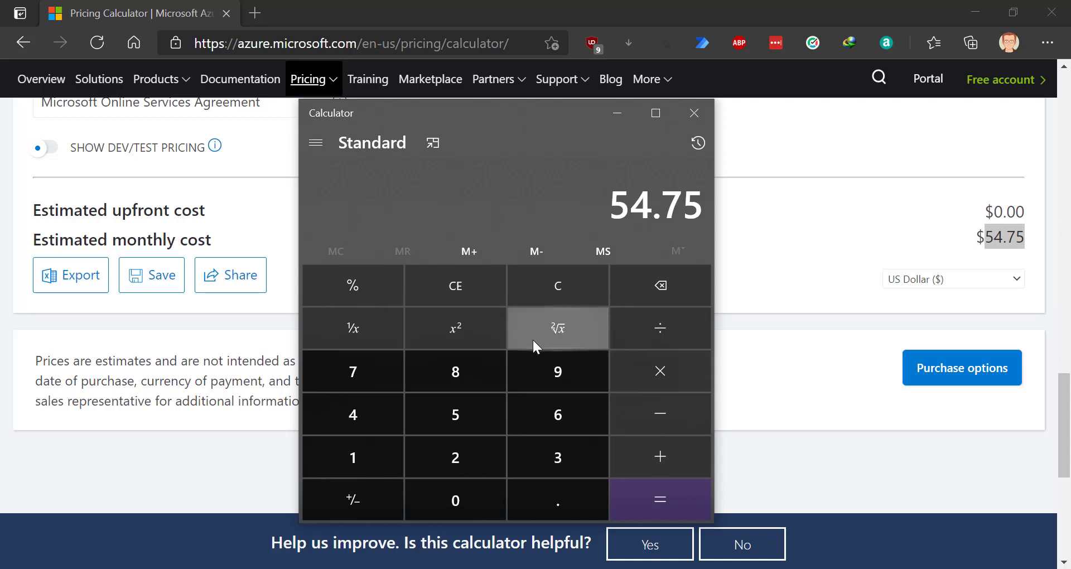
click(639, 342)
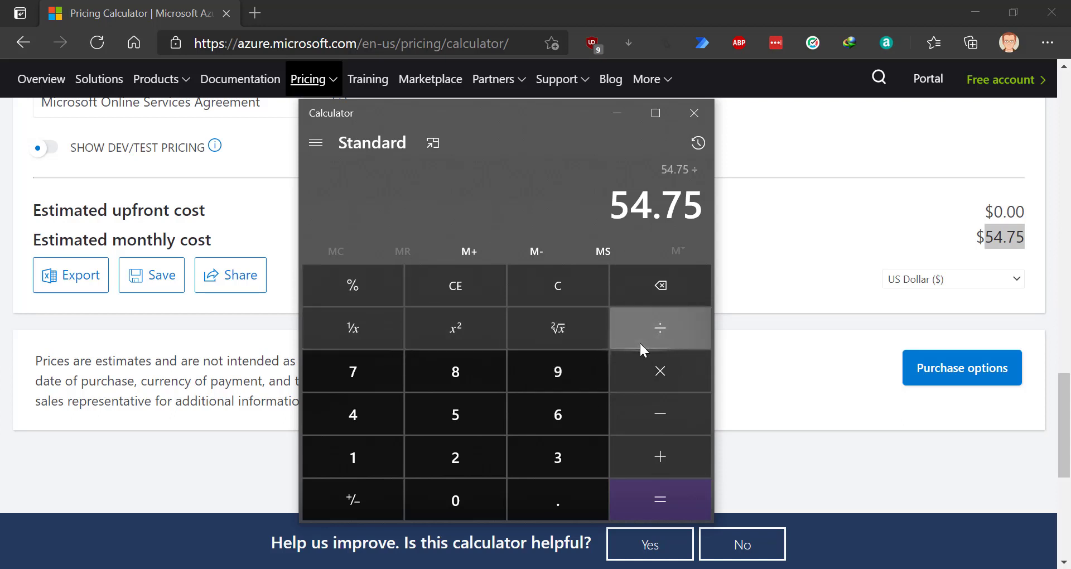
click(536, 290)
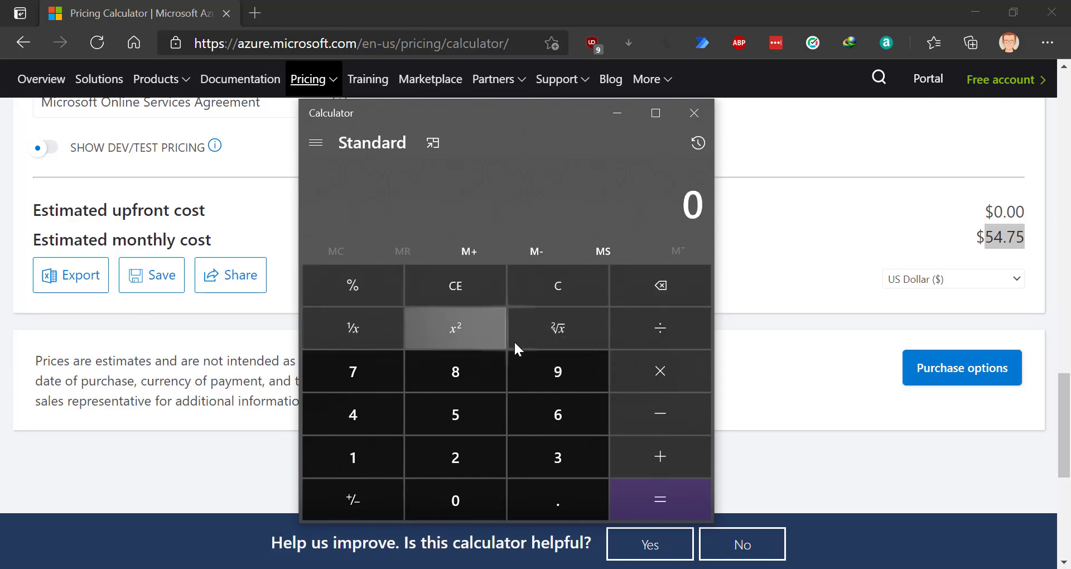
key(ctrl+v)
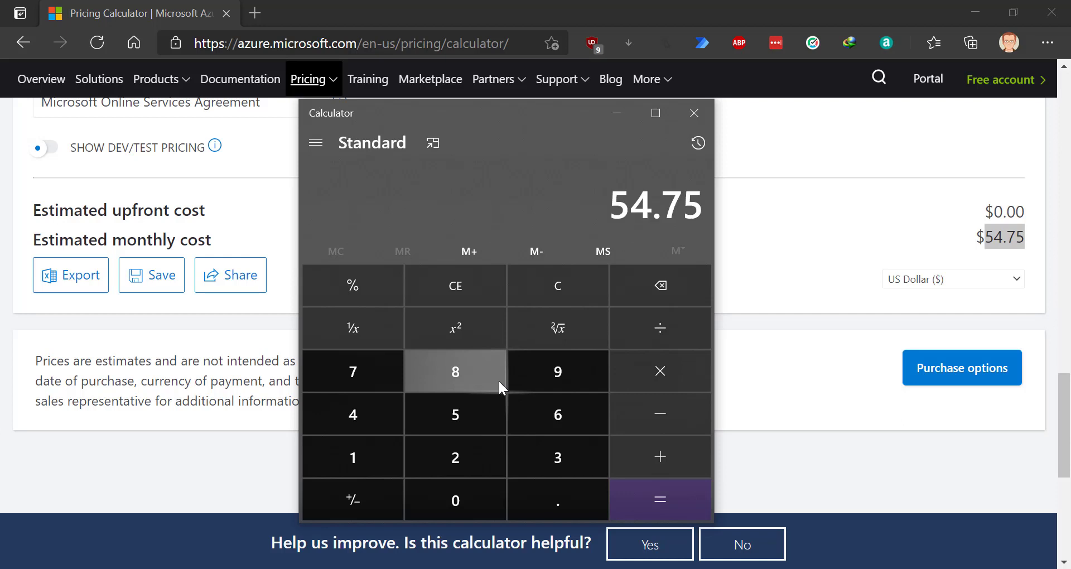
click(684, 375)
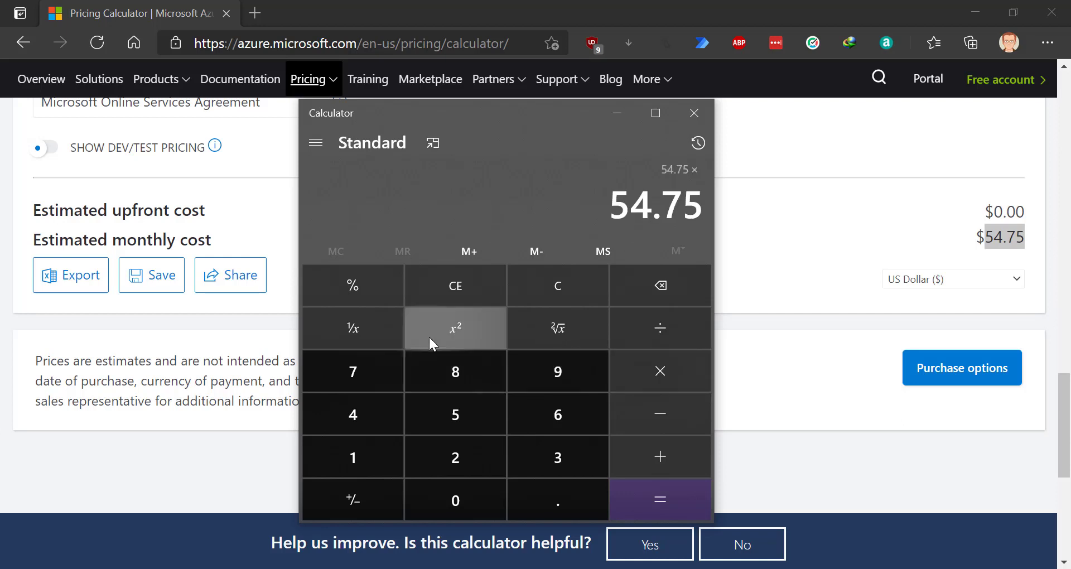
click(410, 458)
click(390, 298)
click(642, 496)
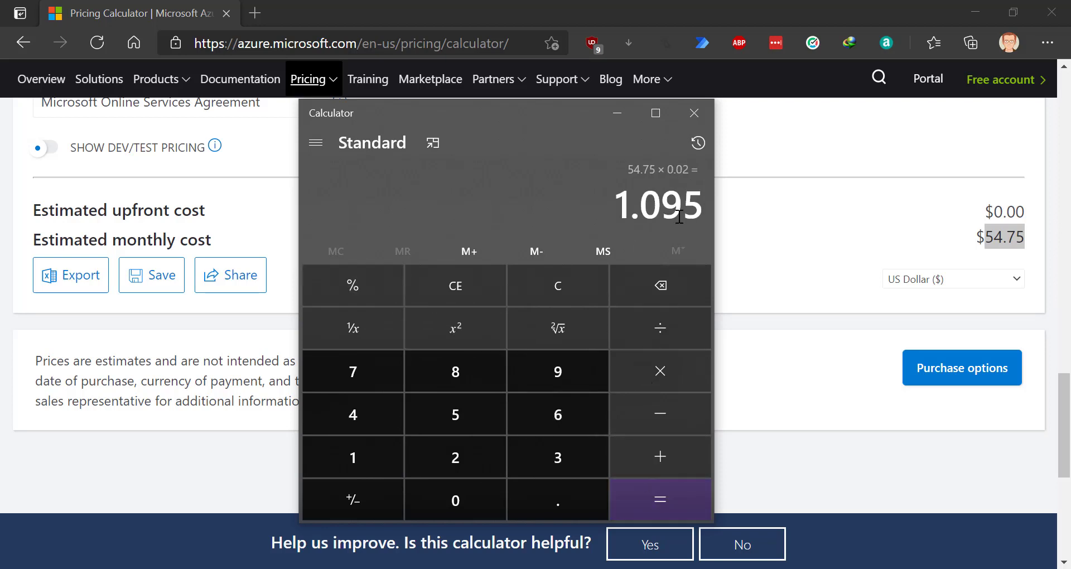
drag(614, 205, 736, 215)
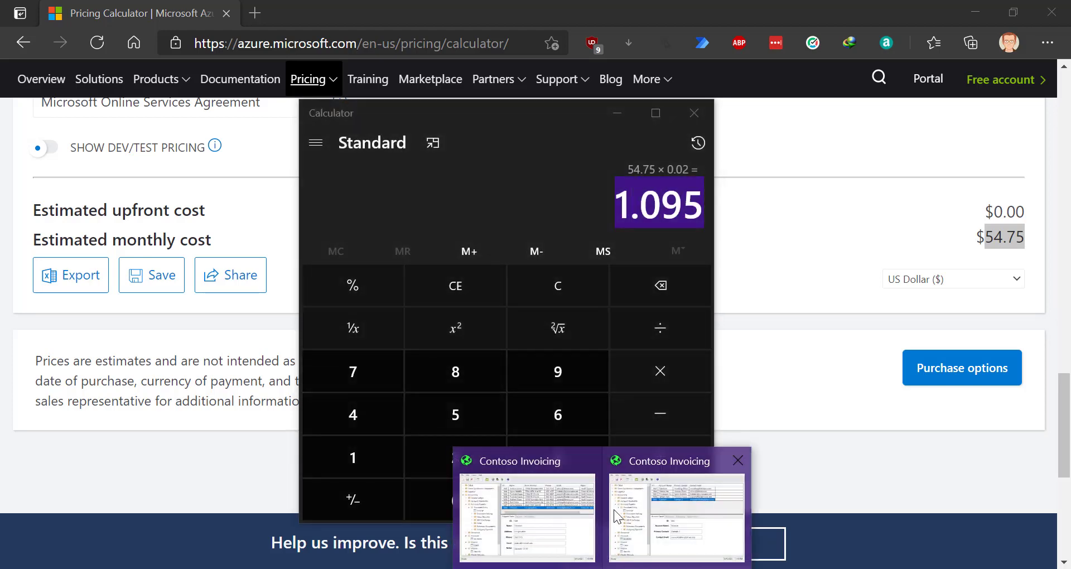
click(497, 466)
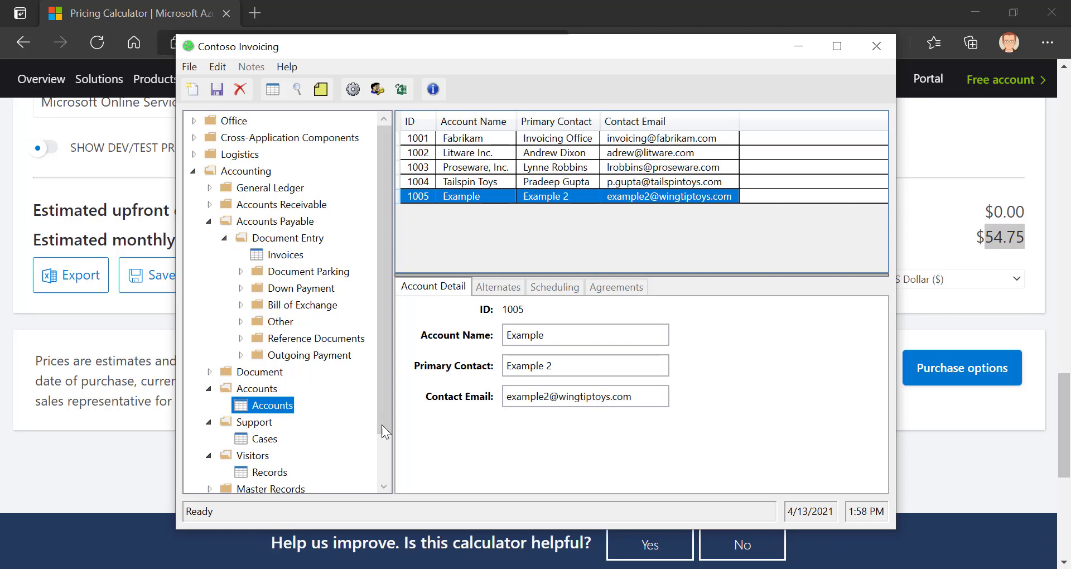
- In Google Translate, translate the Spanish word 'estadarizar' into English as 'standardize'
click(544, 496)
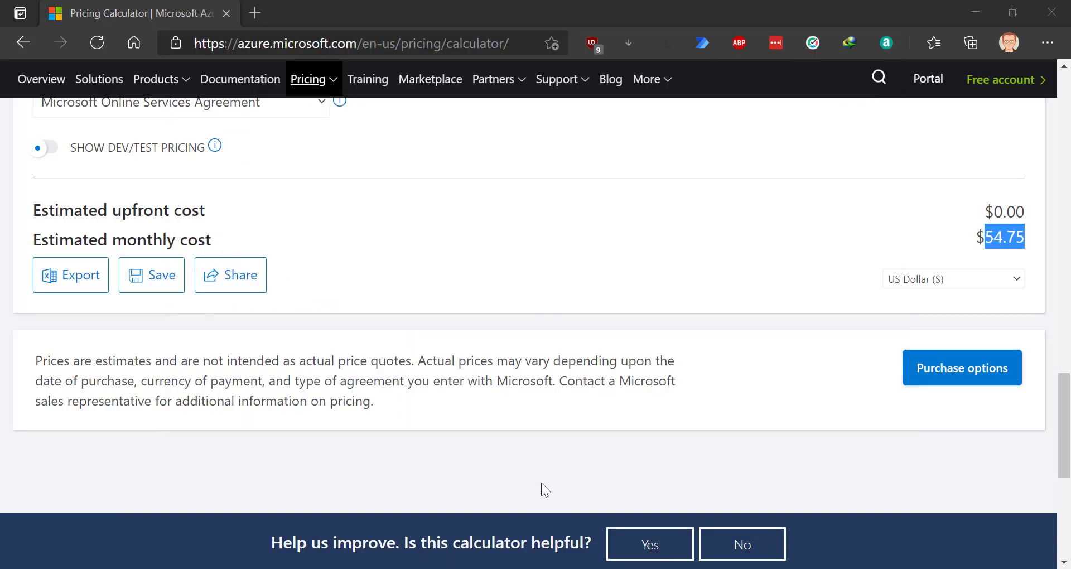
click(329, 45)
text(translate.google.com)
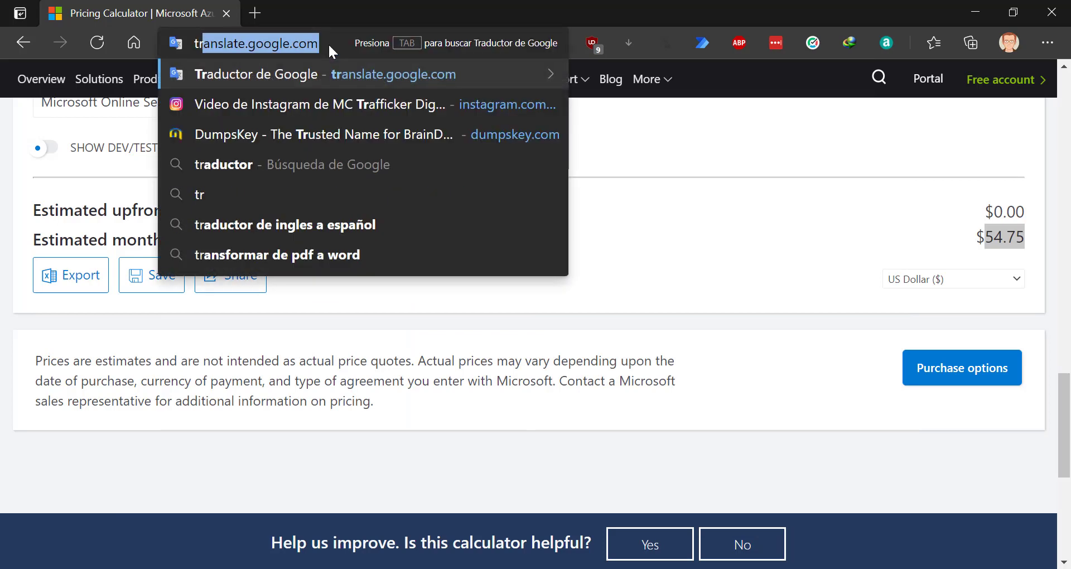
key(Return)
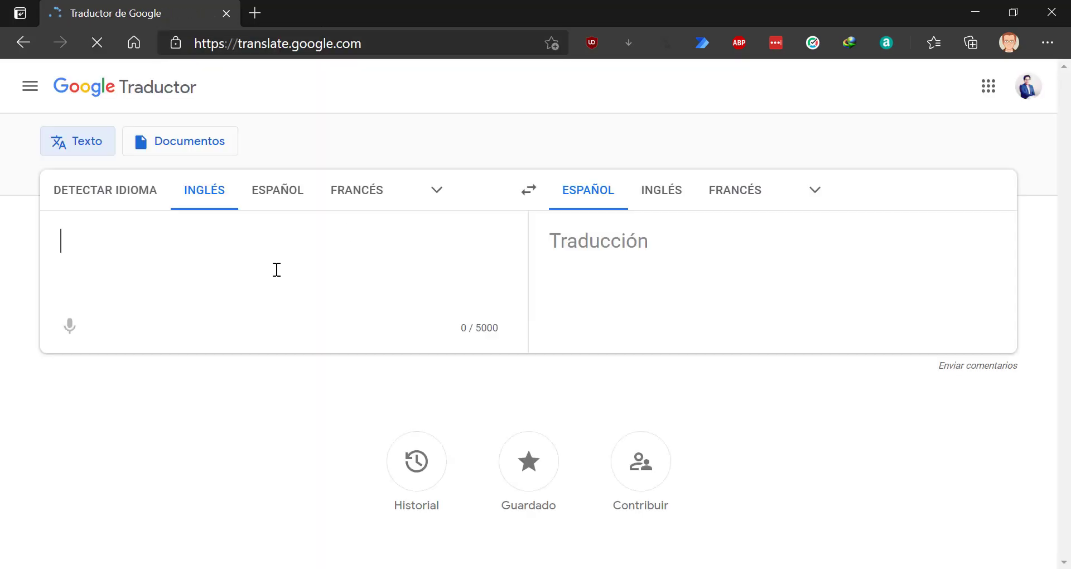
text(a)
key(BackSpace)
text(esta)
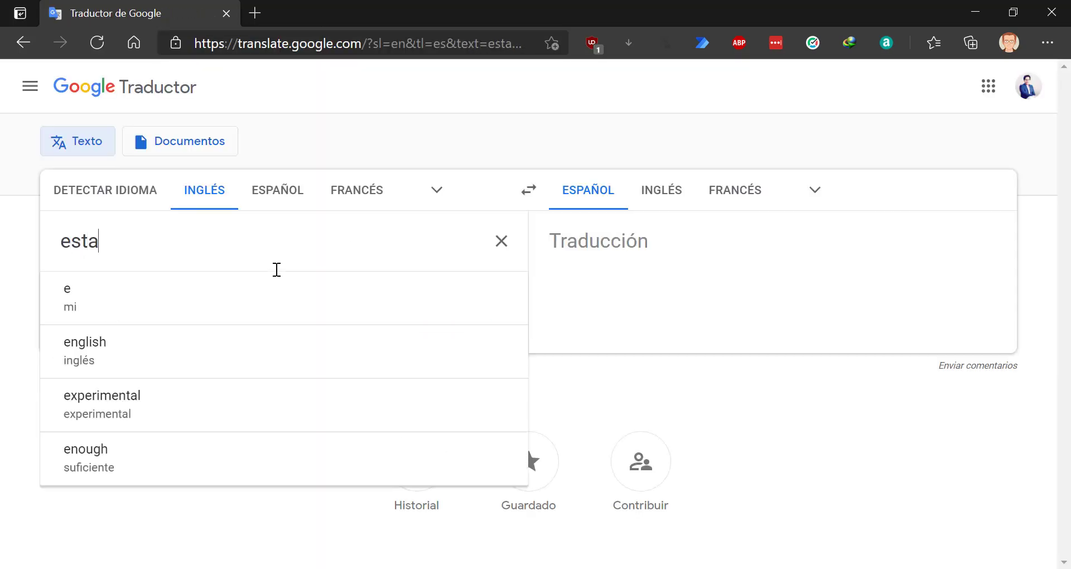
text(darizar)
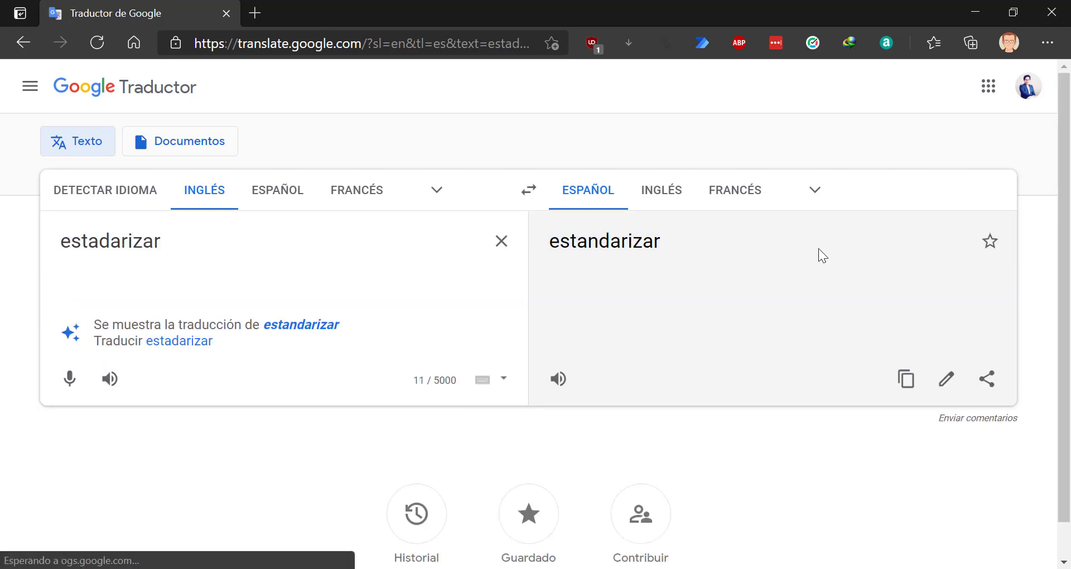
click(651, 200)
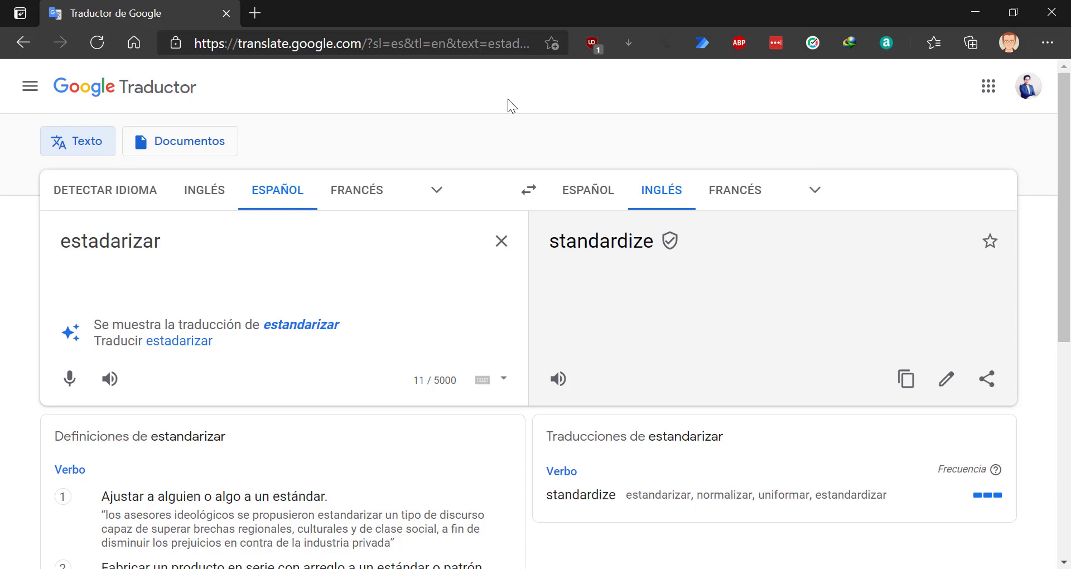
- Load flow.microsoft.com in the browser's address bar
click(1048, 42)
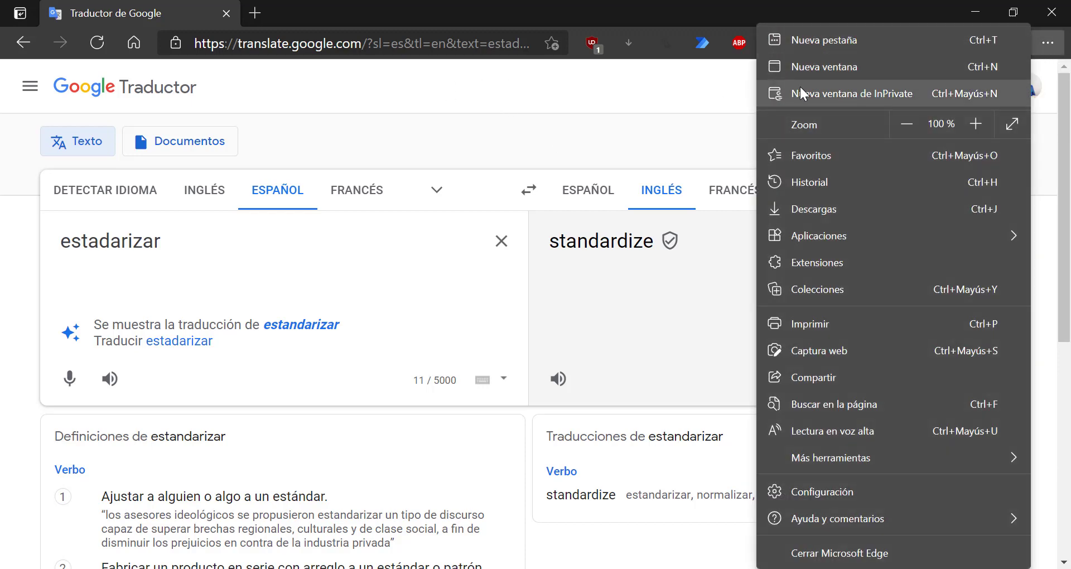
click(557, 91)
click(374, 46)
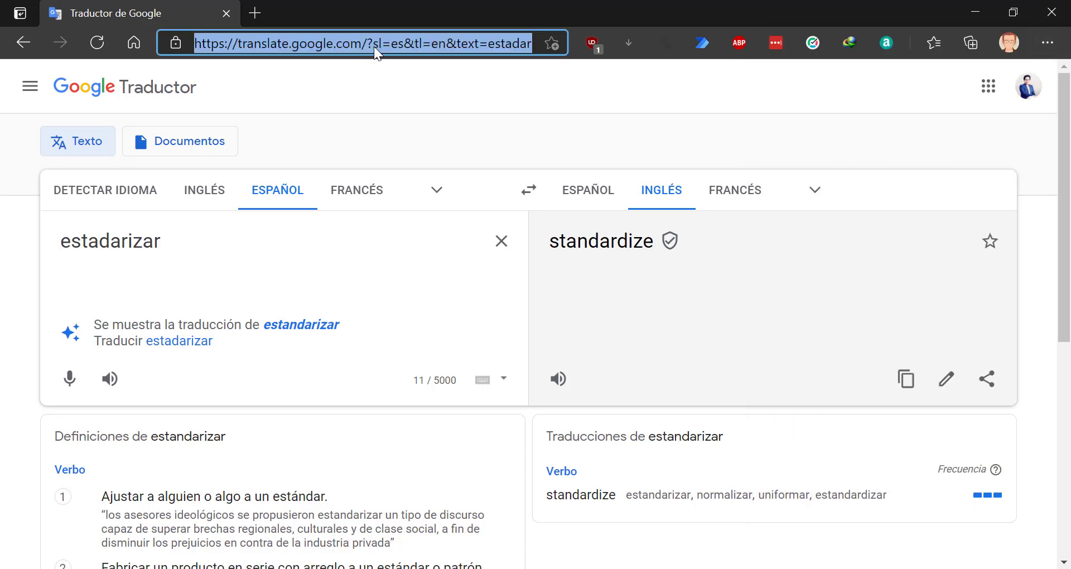
text(flow)
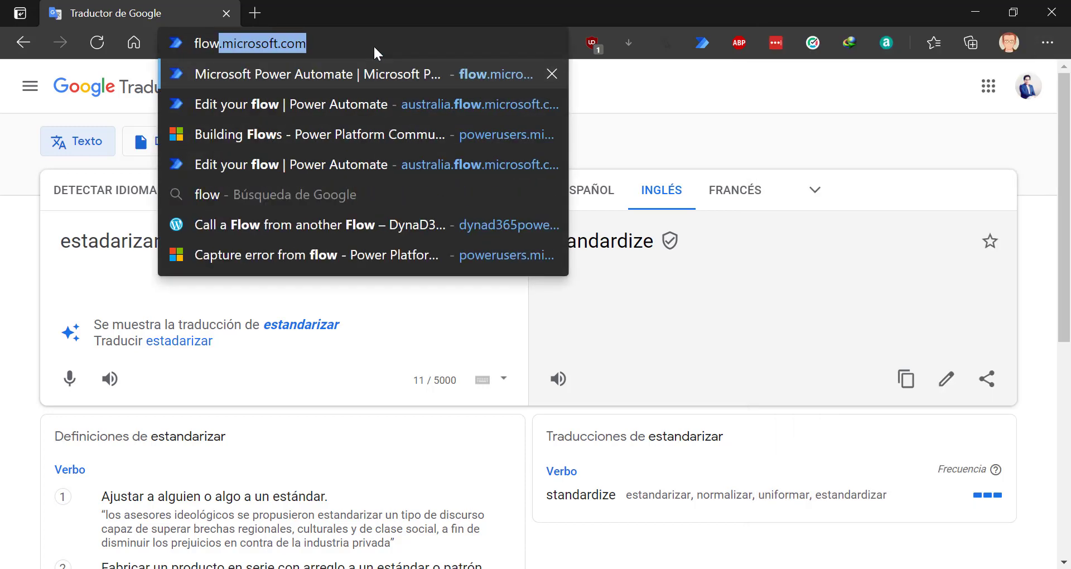
key(Return)
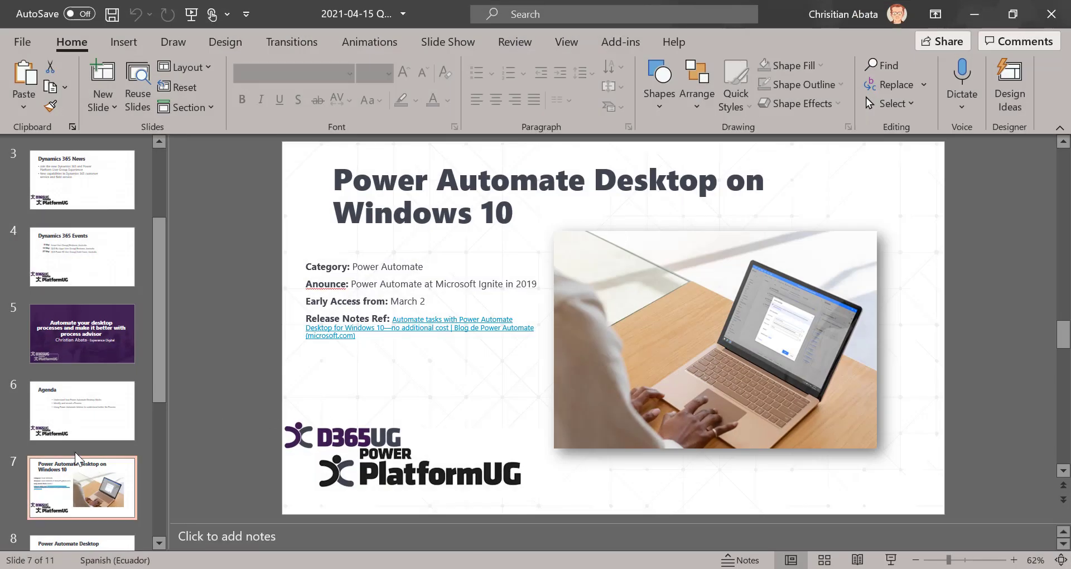
- Move through slide 8, Power Automate Desktop, to slide 9, Process Advisor
scroll(68, 410, down, 1)
click(100, 524)
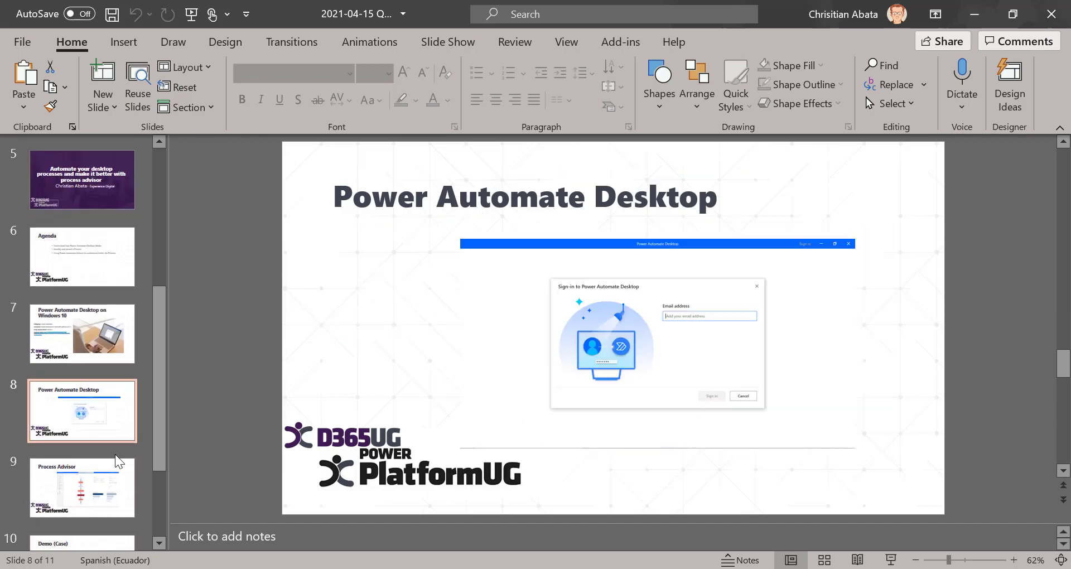
click(118, 461)
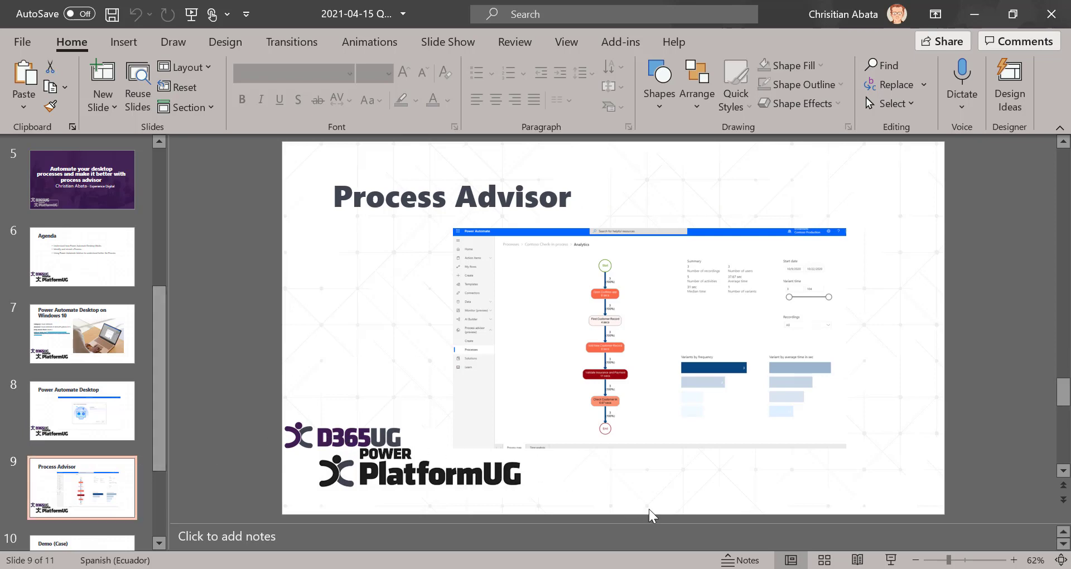
- Bring the Power Automate browser window to the front from the Edge taskbar previews
click(424, 568)
mouse_move(393, 568)
click(587, 531)
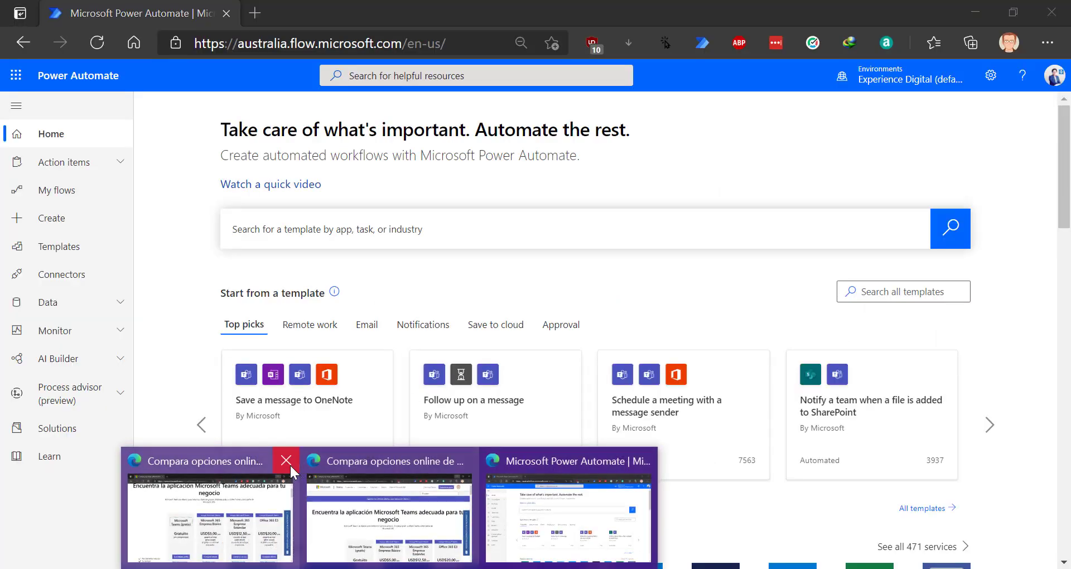
- Close the two extra Compara opciones windows and open Process advisor (preview) > Create
click(287, 460)
click(372, 461)
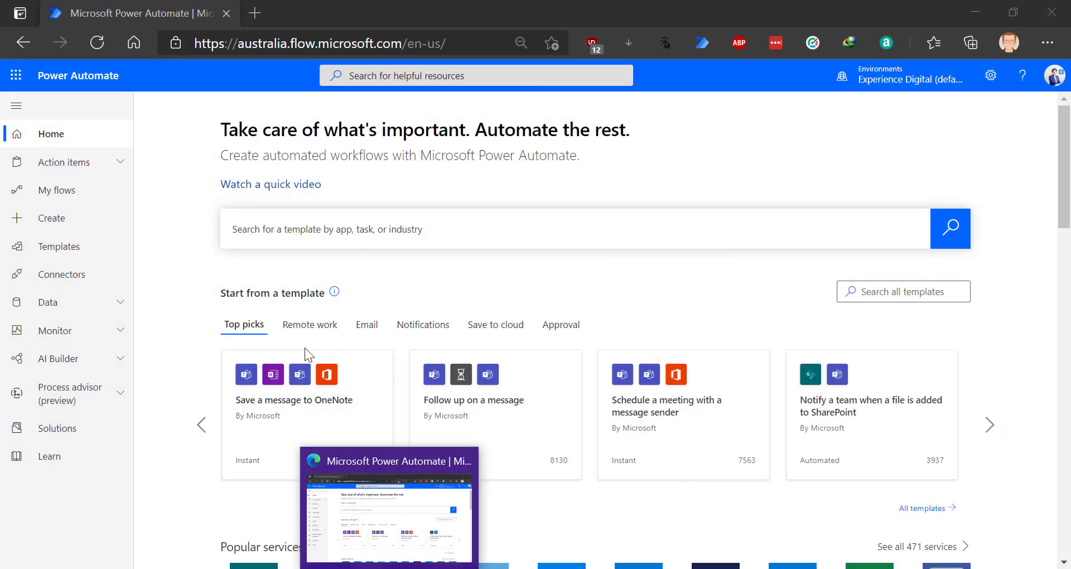
click(192, 311)
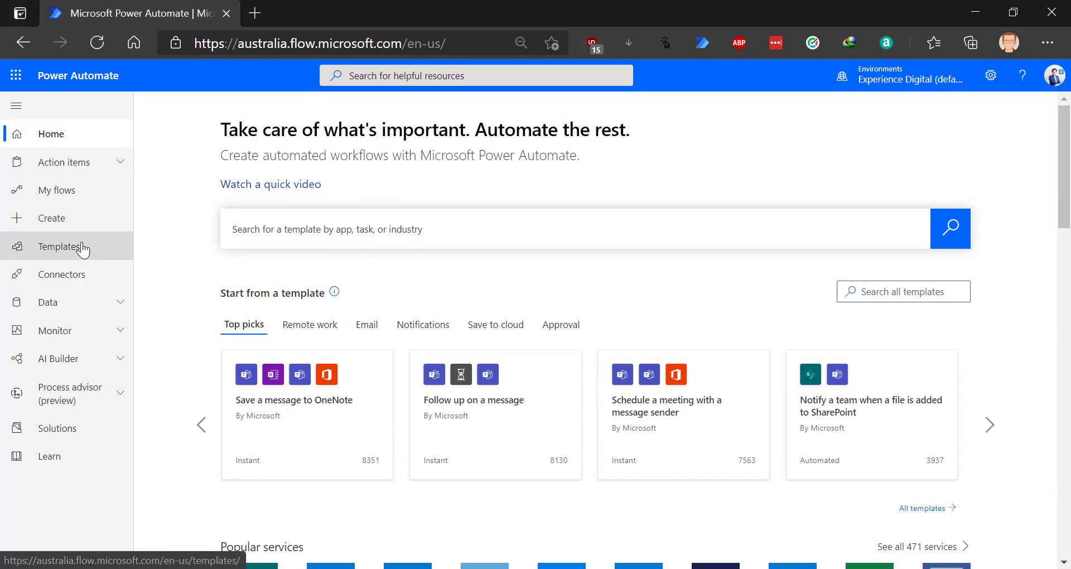
click(94, 396)
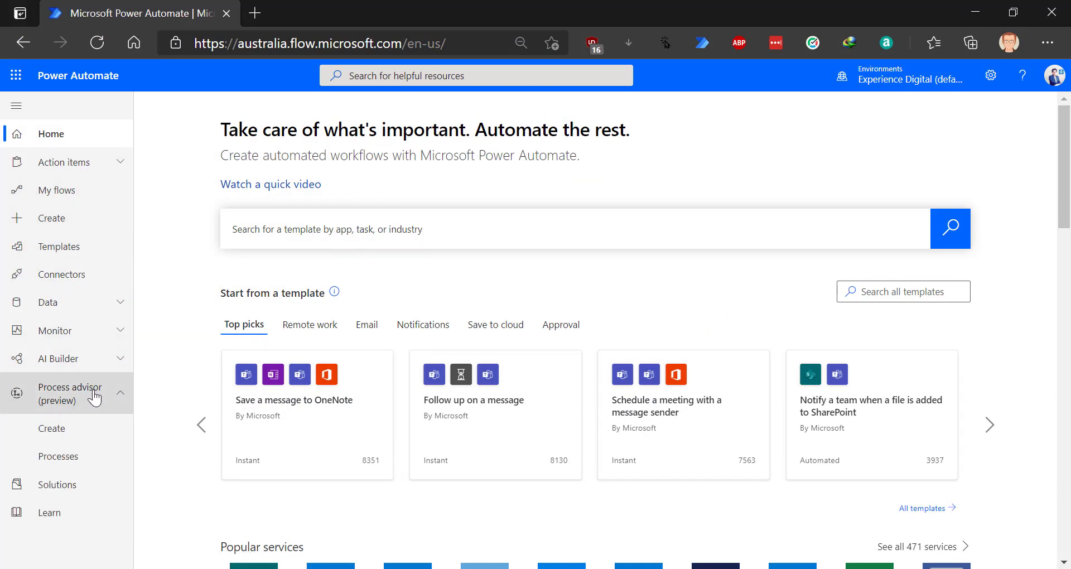
click(86, 435)
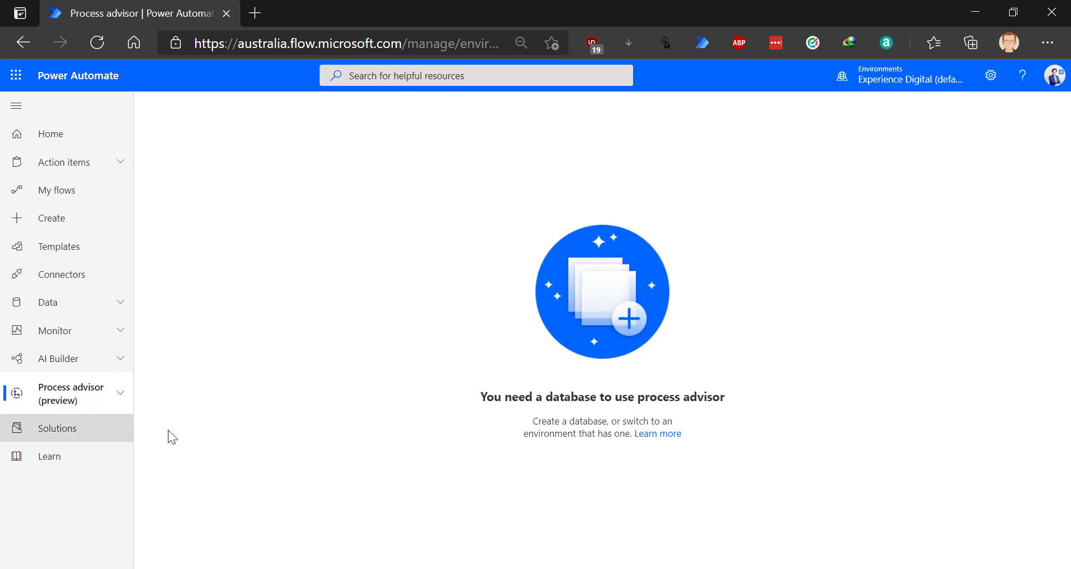
- Highlight the database-required message, then open the Environments list
drag(481, 397, 742, 411)
click(567, 393)
drag(484, 395, 729, 407)
click(727, 400)
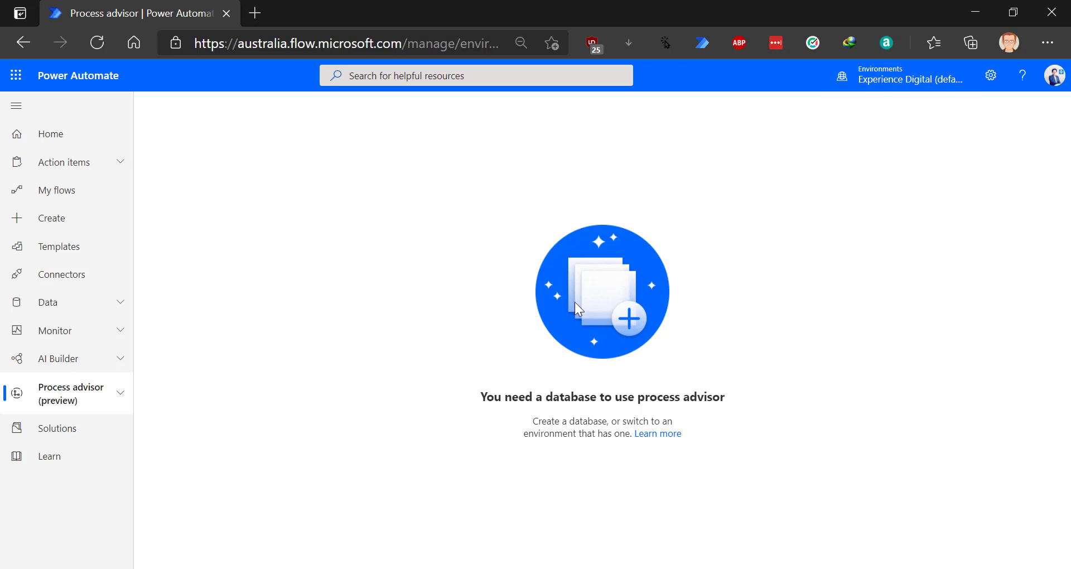
click(891, 80)
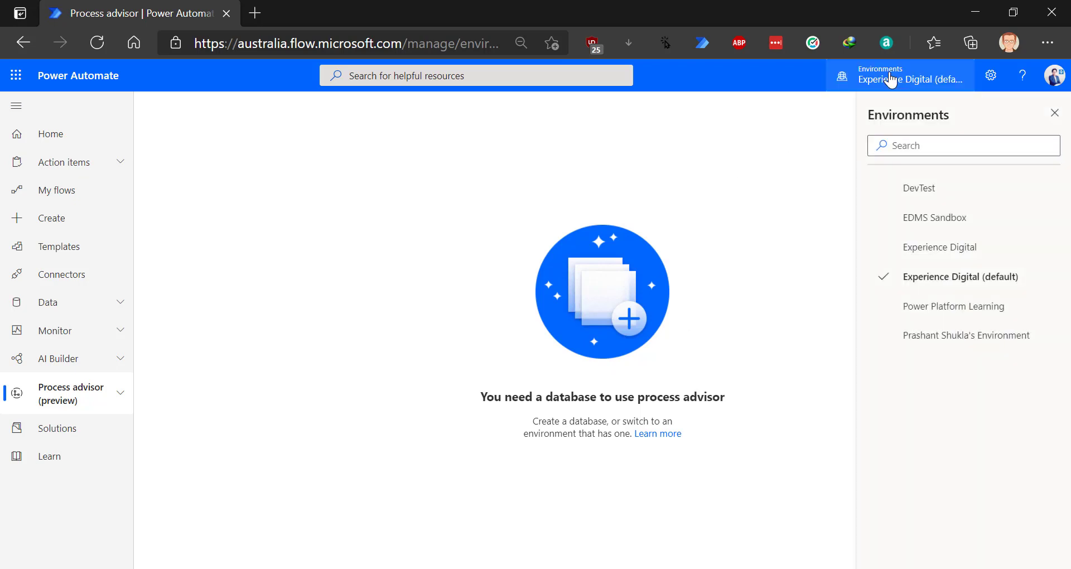
- Select the DevTest environment, expand Process advisor (preview) and choose Create
click(918, 185)
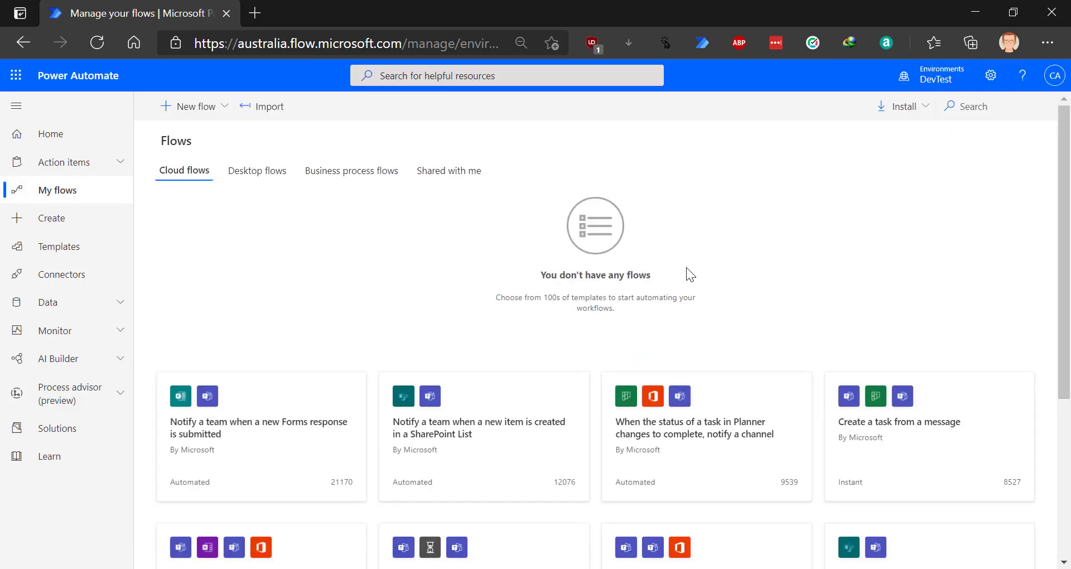
click(100, 358)
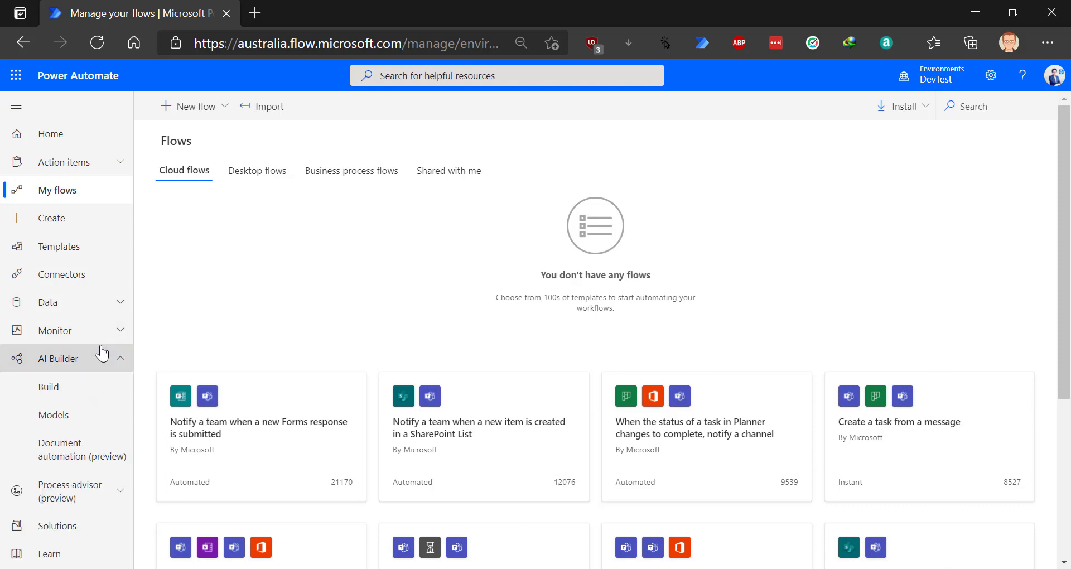
click(89, 493)
scroll(91, 485, down, 2)
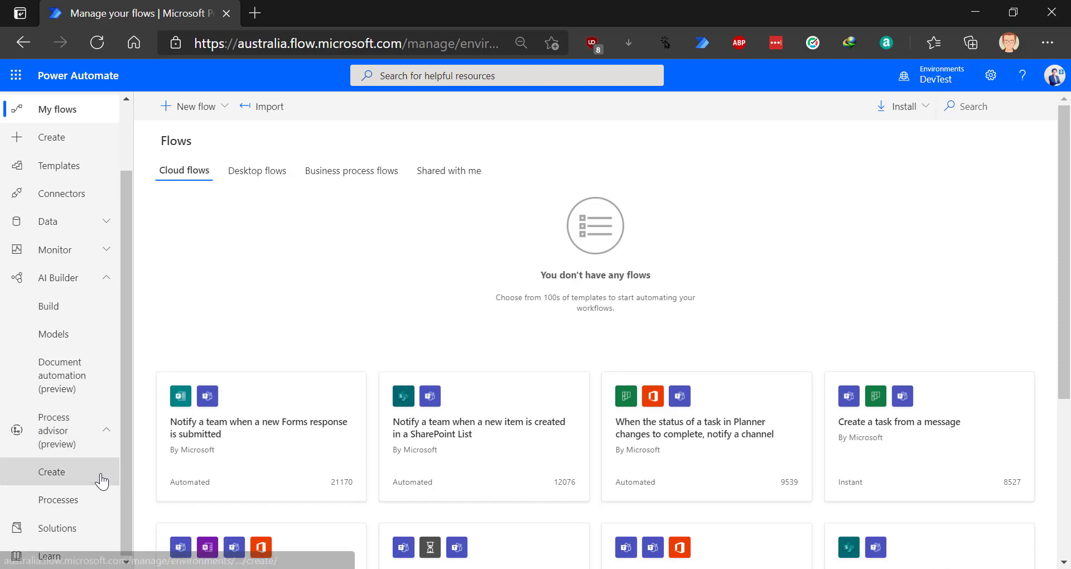
click(103, 475)
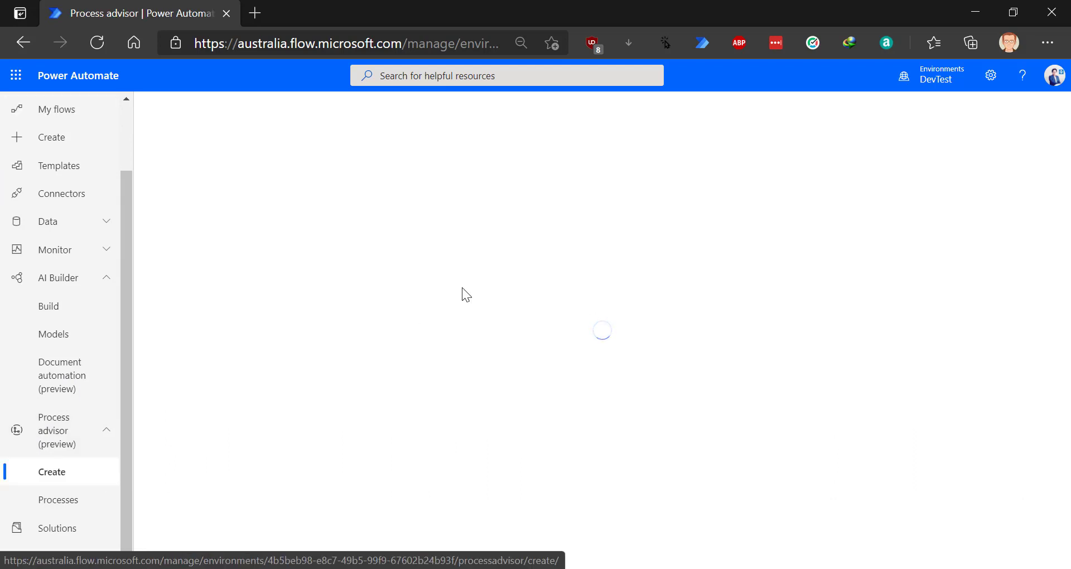
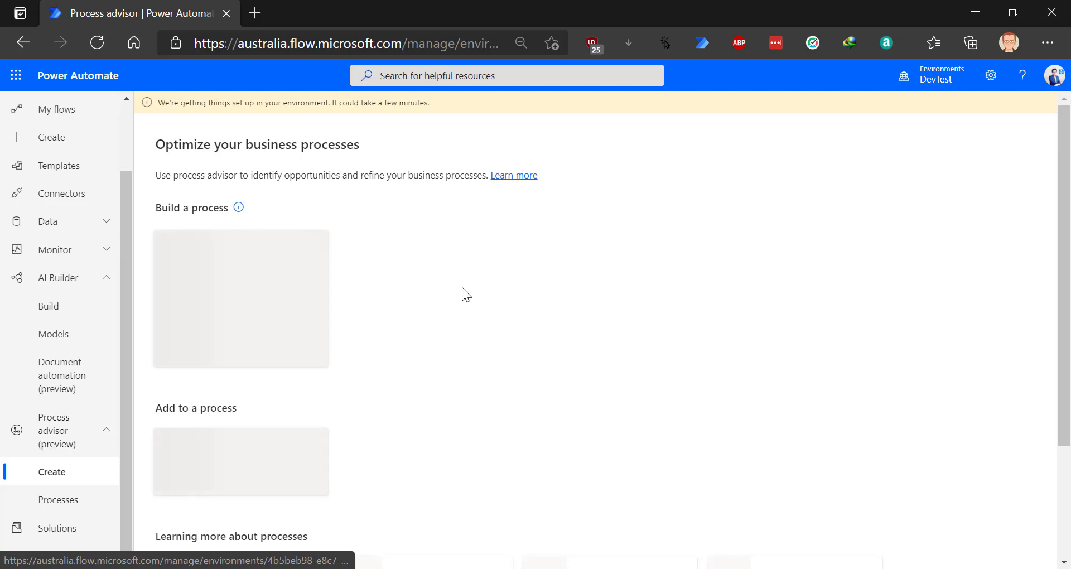
- Step through both tips of the Process advisor onboarding tour and close it
scroll(461, 287, down, 2)
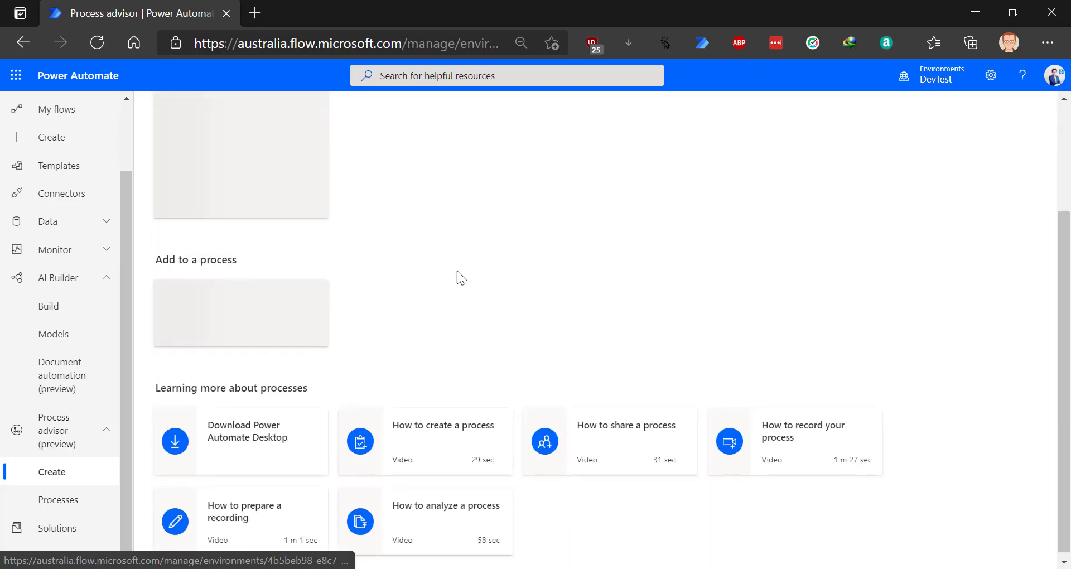
scroll(464, 269, up, 2)
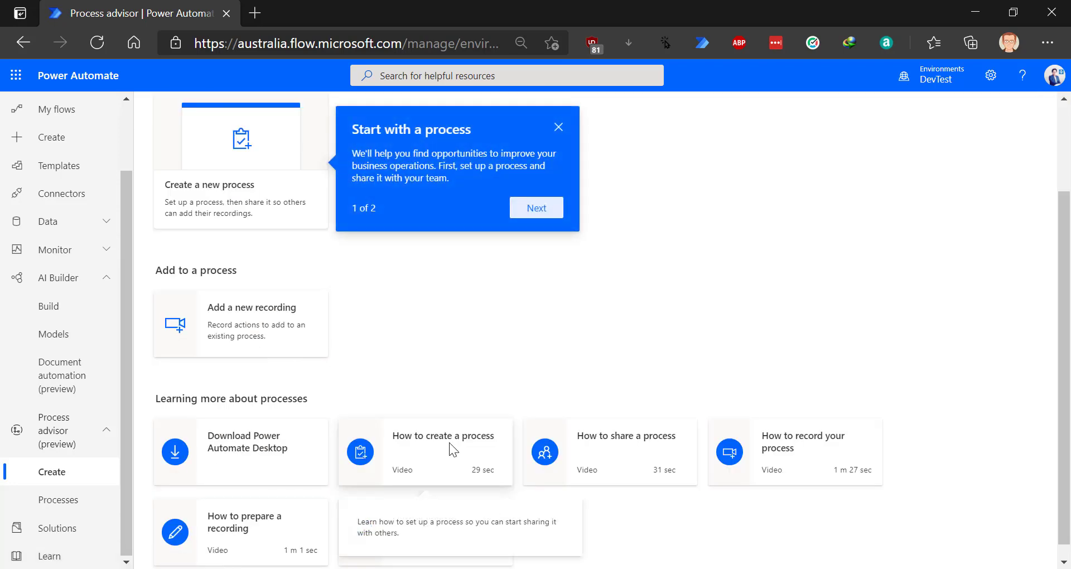
scroll(521, 382, up, 2)
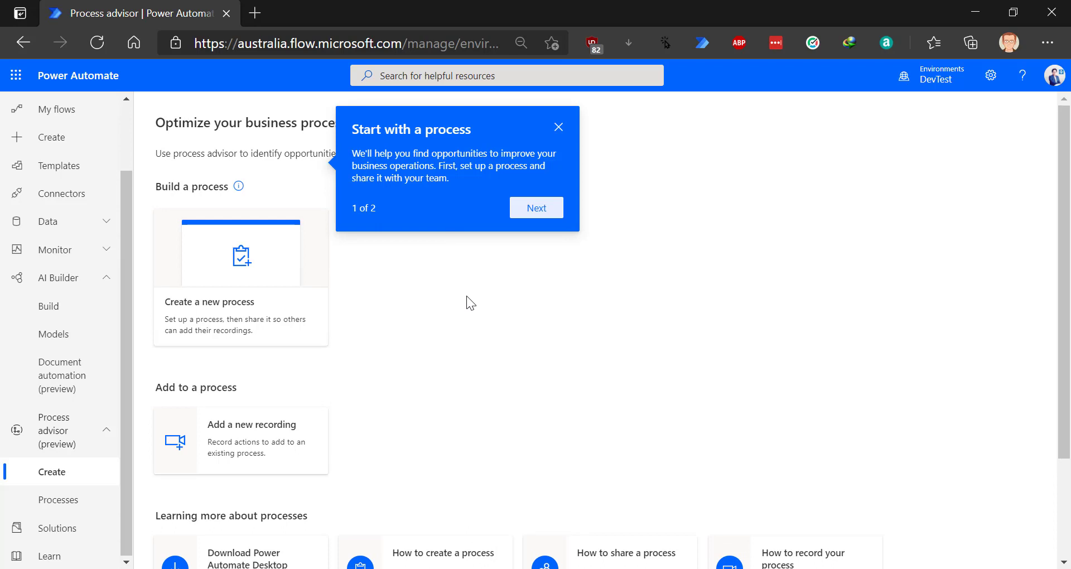
scroll(466, 296, down, 2)
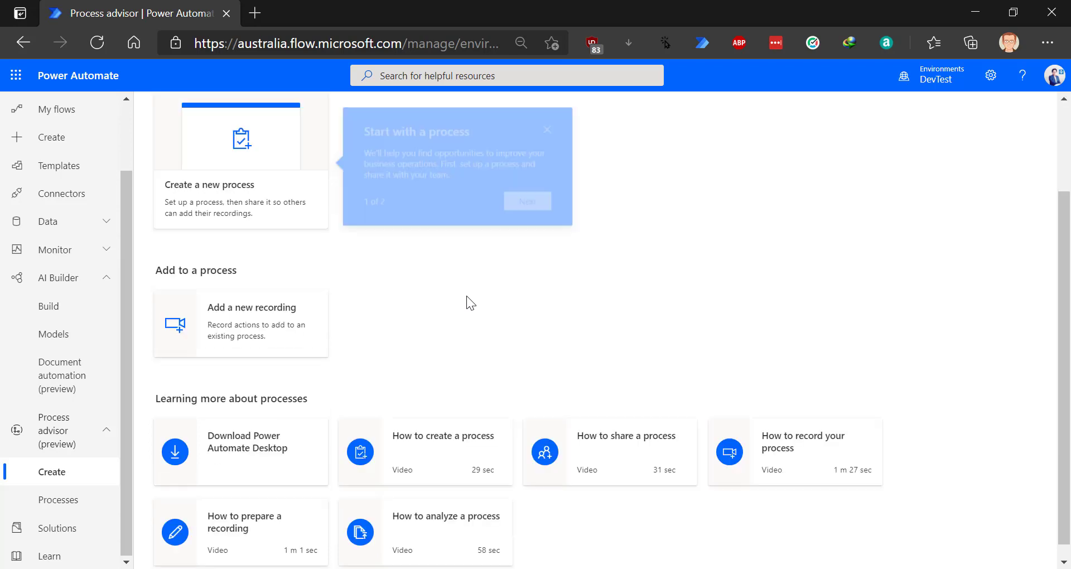
scroll(444, 279, up, 2)
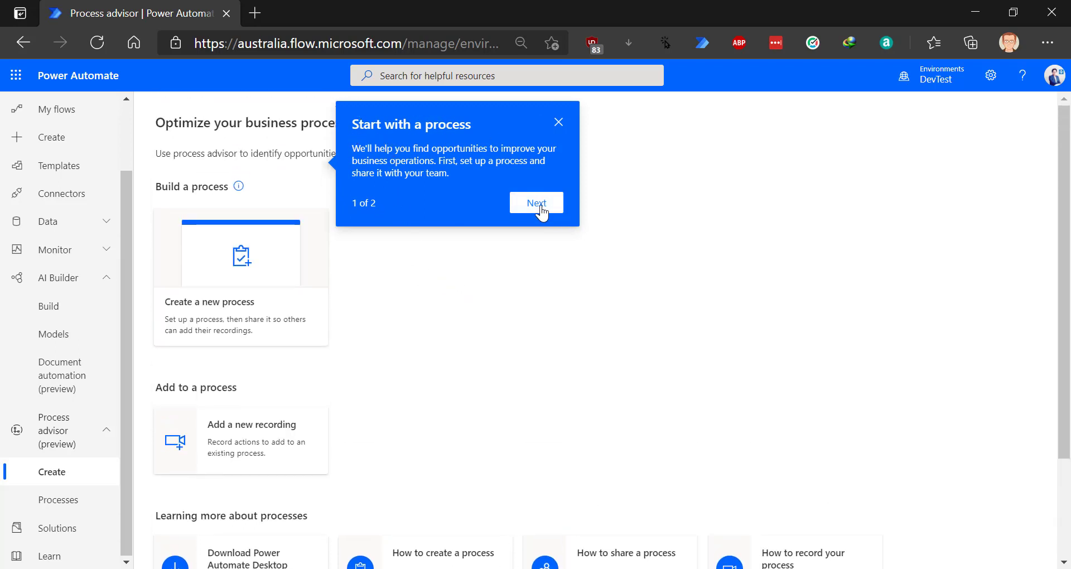
click(557, 216)
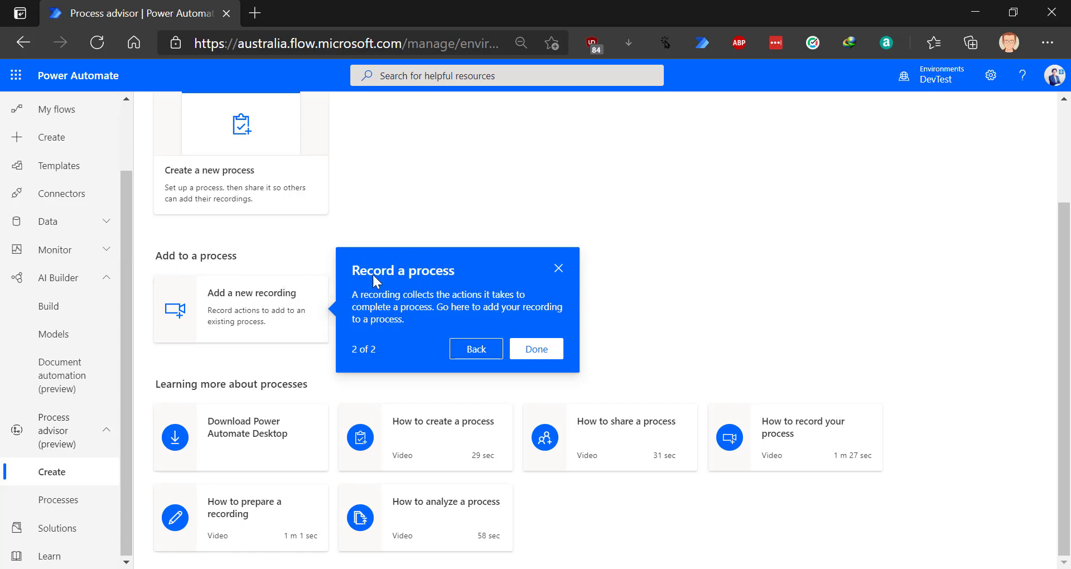
click(537, 348)
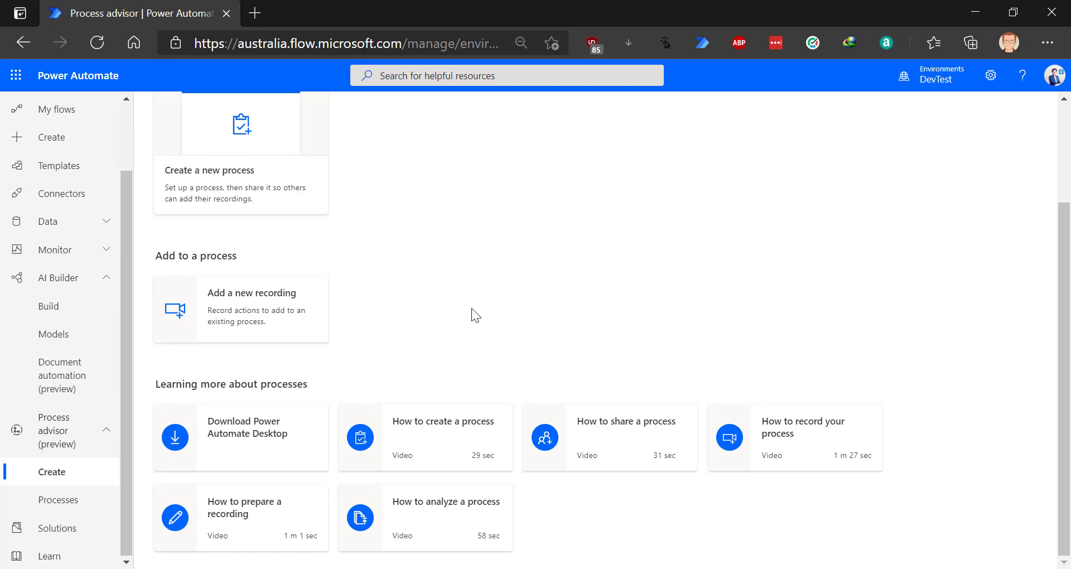
scroll(472, 308, up, 3)
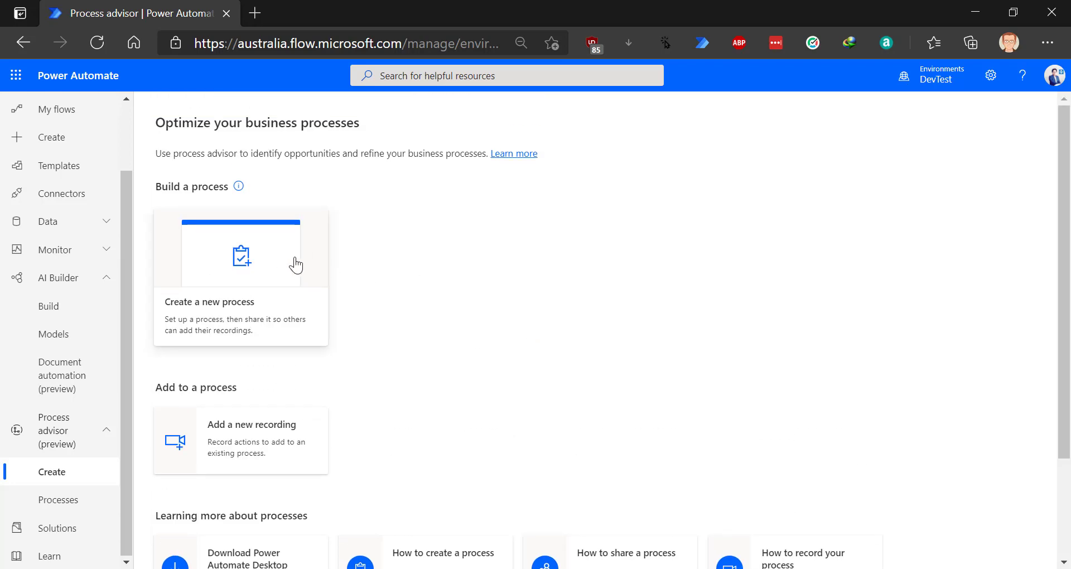
- Open the Create a new process form and focus the Process name field
click(252, 263)
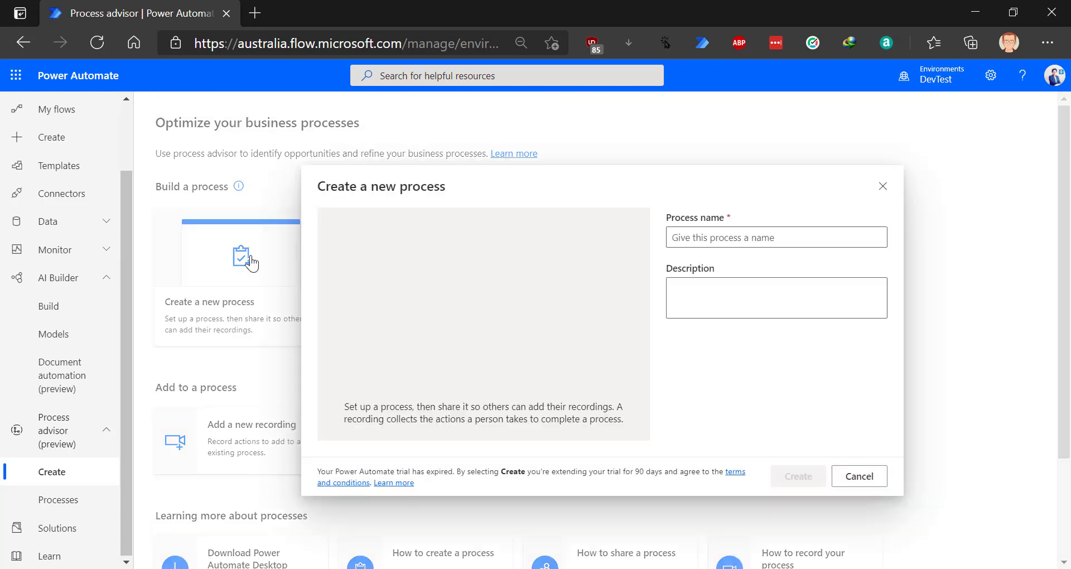
click(769, 246)
click(781, 229)
click(741, 237)
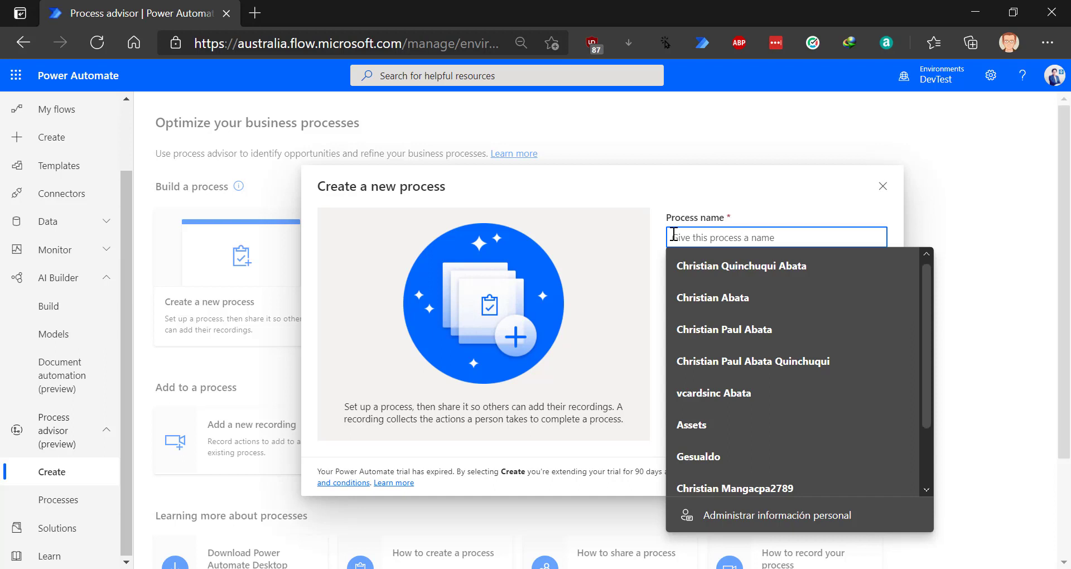
- Name the process 'Create new disccount with account' and create it
text(Create)
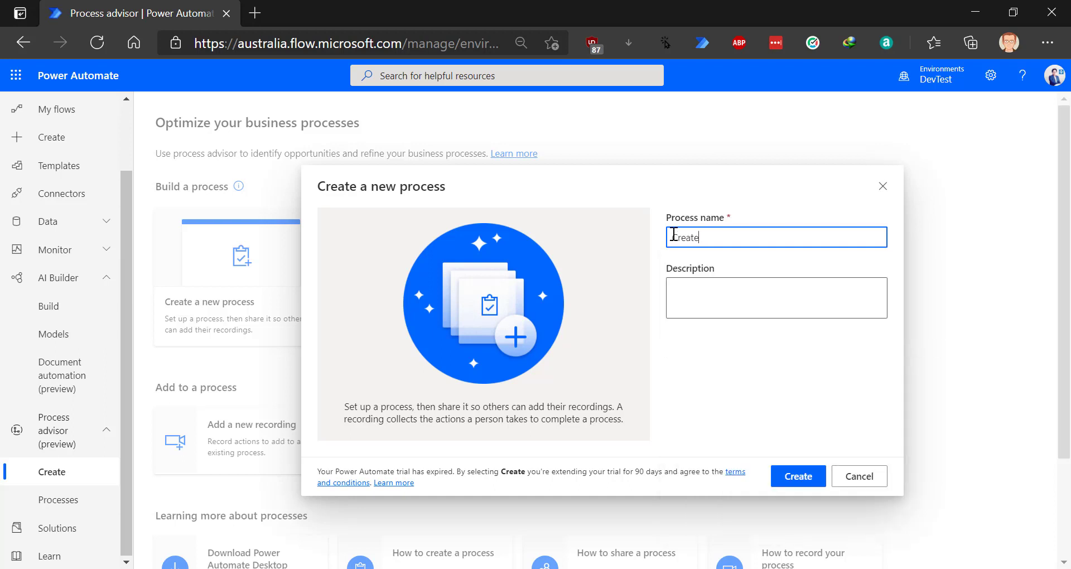
text( new disccount with accout)
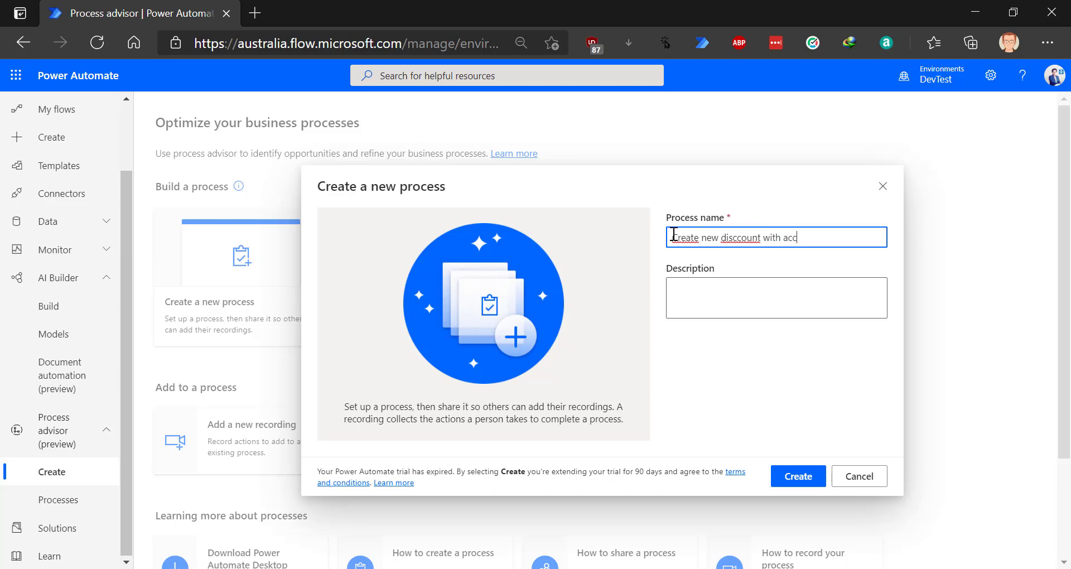
key(BackSpace)
text(nt)
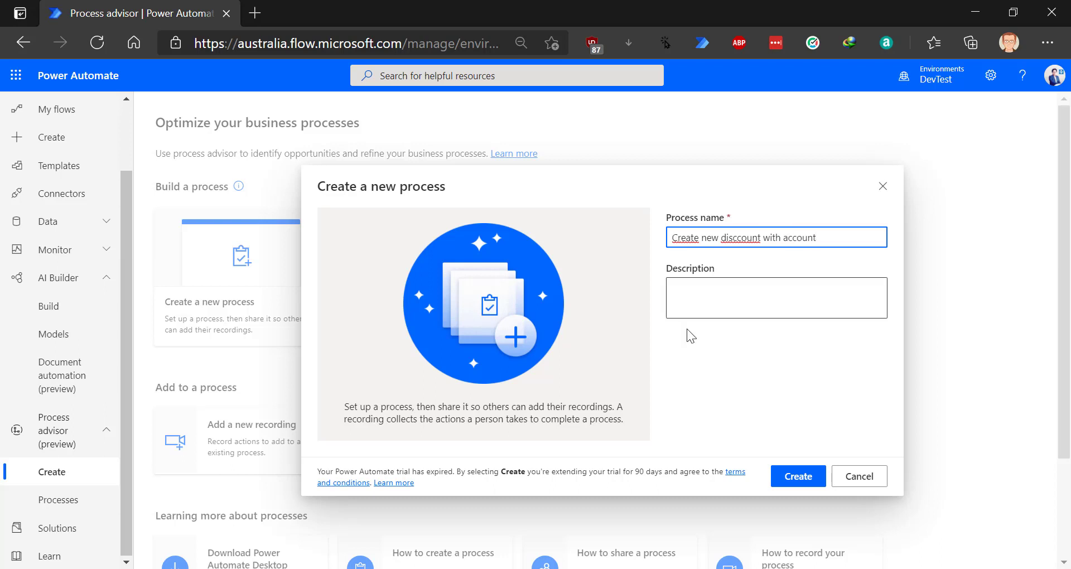
click(733, 289)
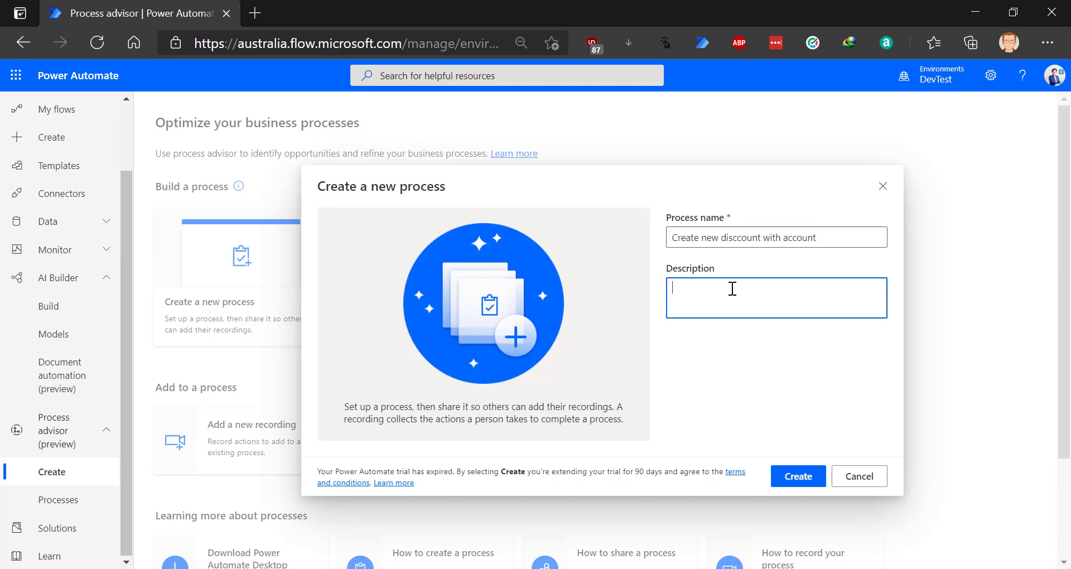
click(812, 486)
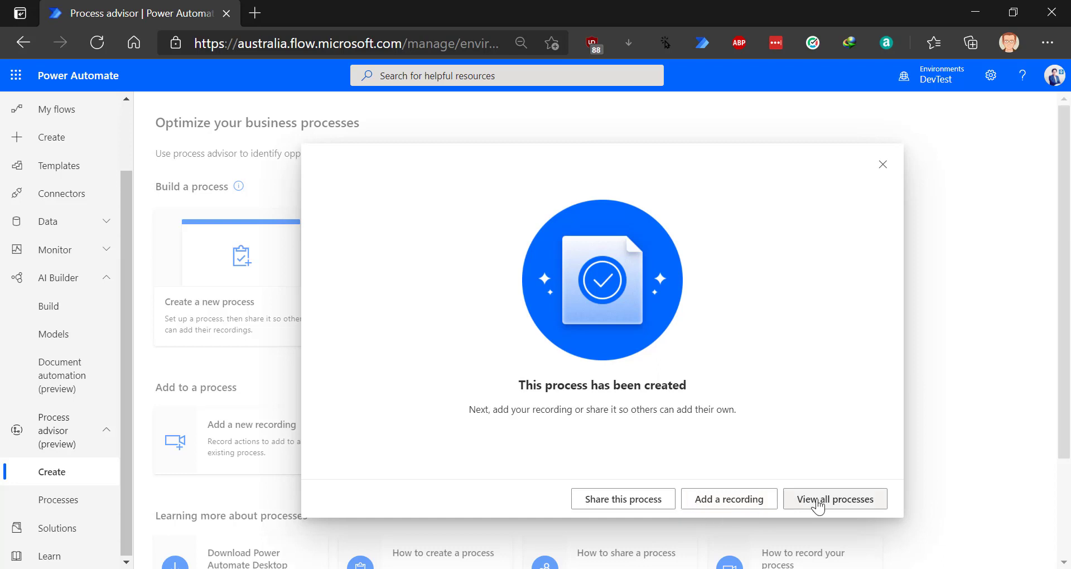
- Add a recording, always allowing make.powerapps.com to open Power Automate Desktop
click(730, 503)
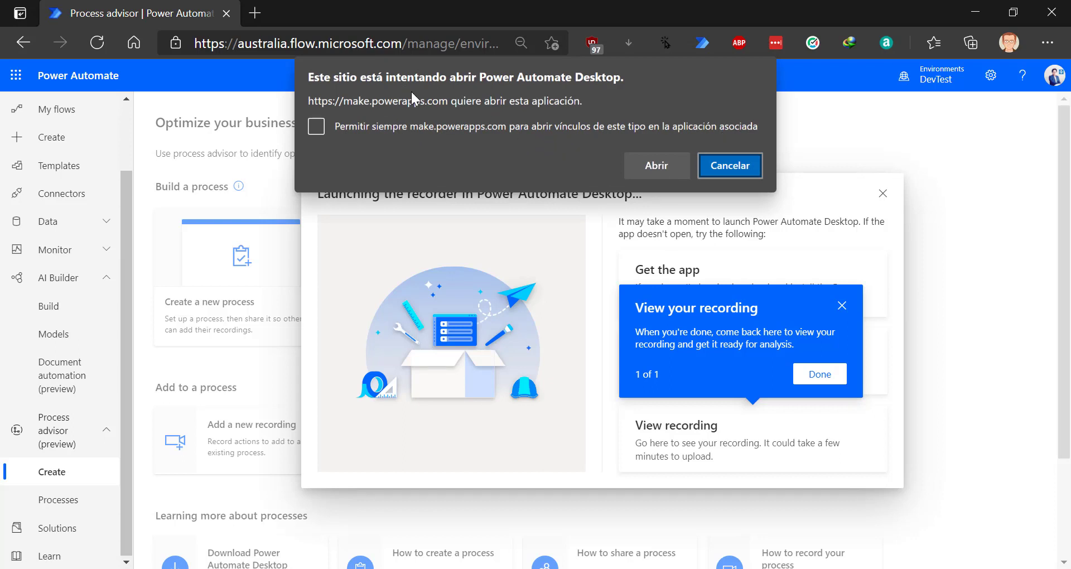
click(314, 128)
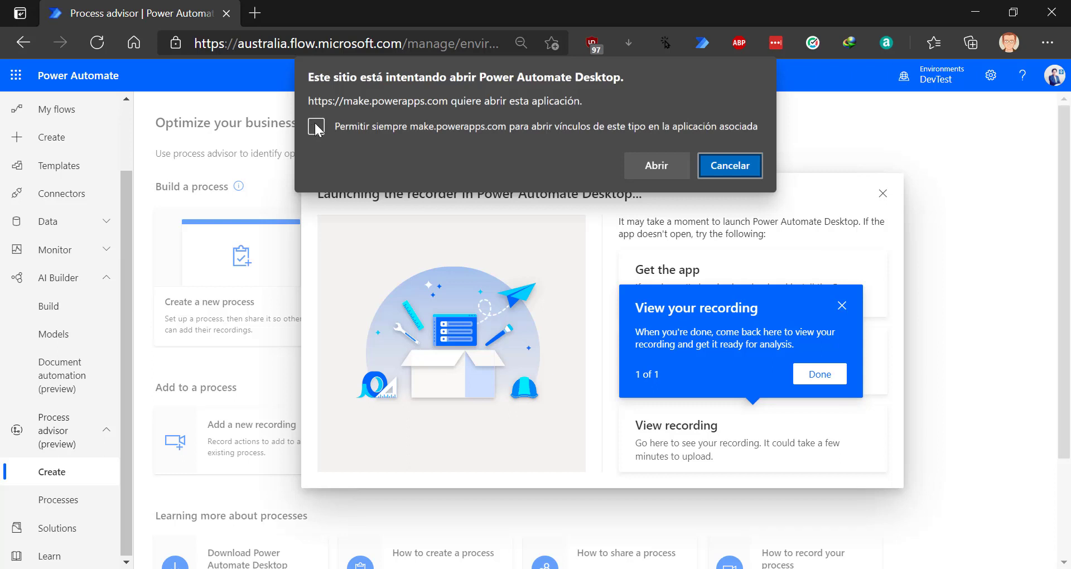
click(672, 168)
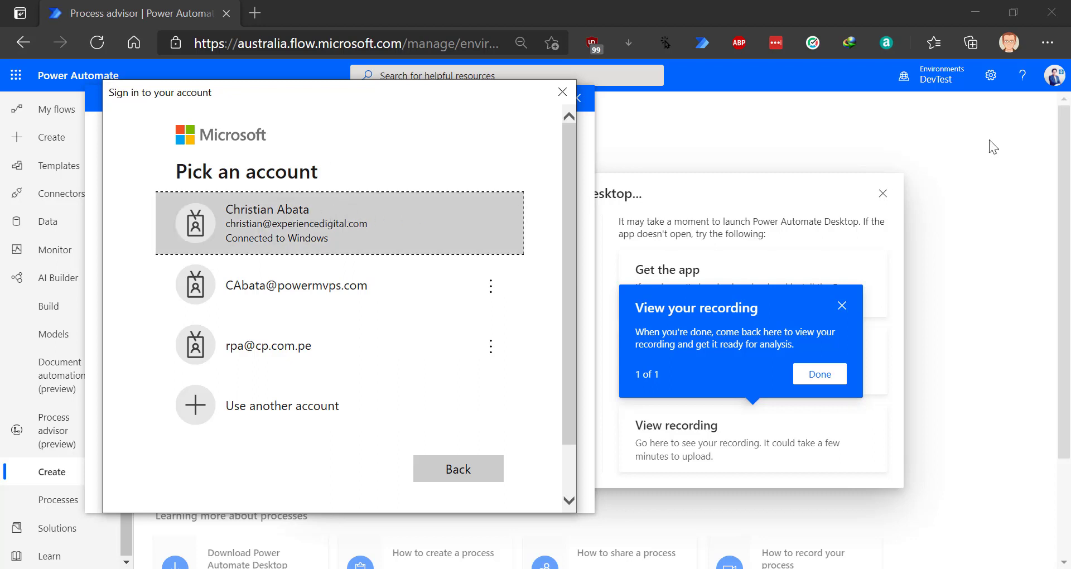
- Sign in with the Windows-connected account and move the recorder window to the top-right
click(290, 416)
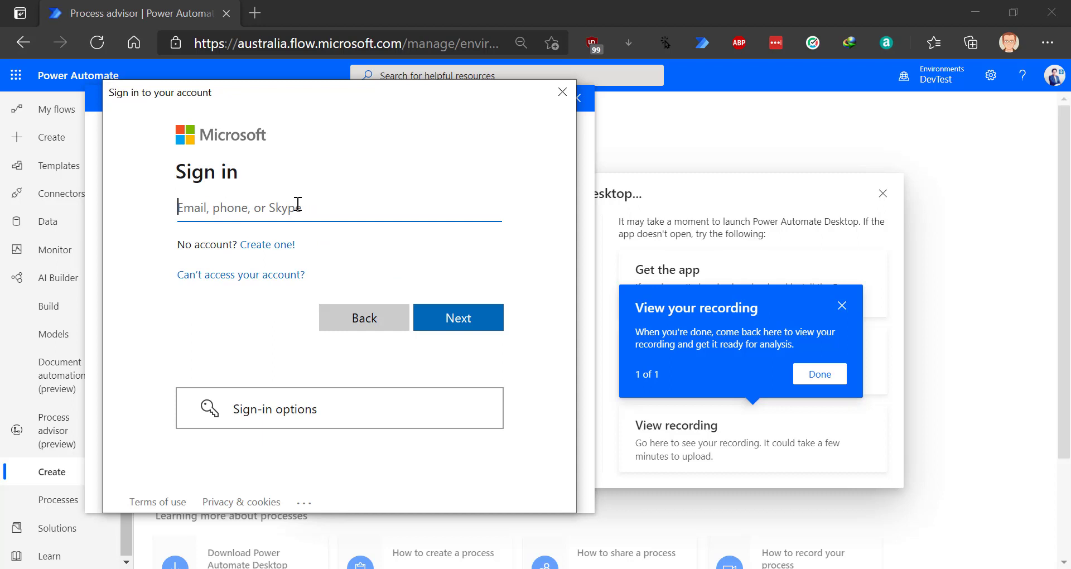
click(332, 318)
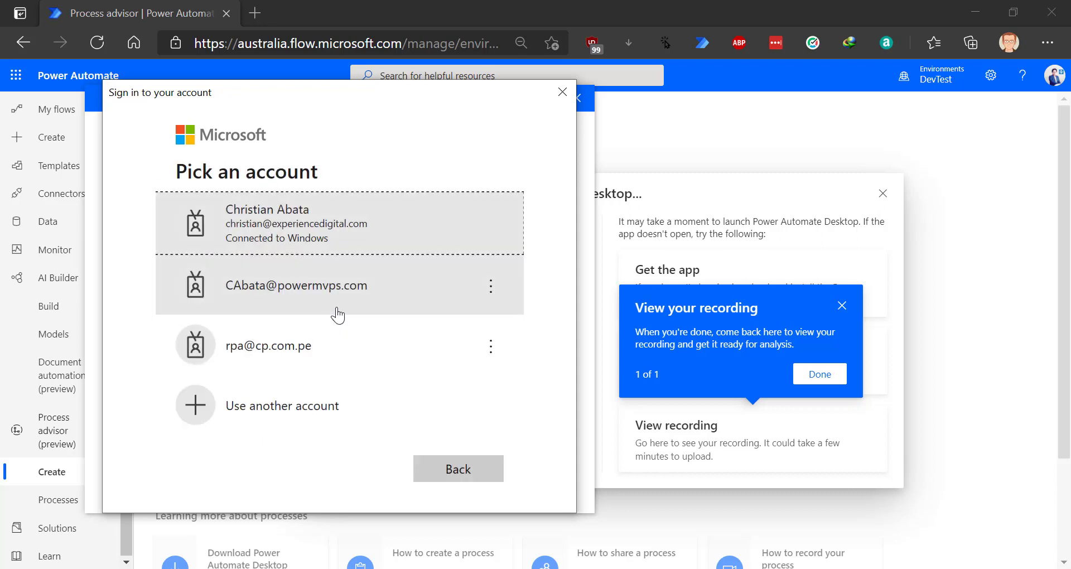
click(314, 214)
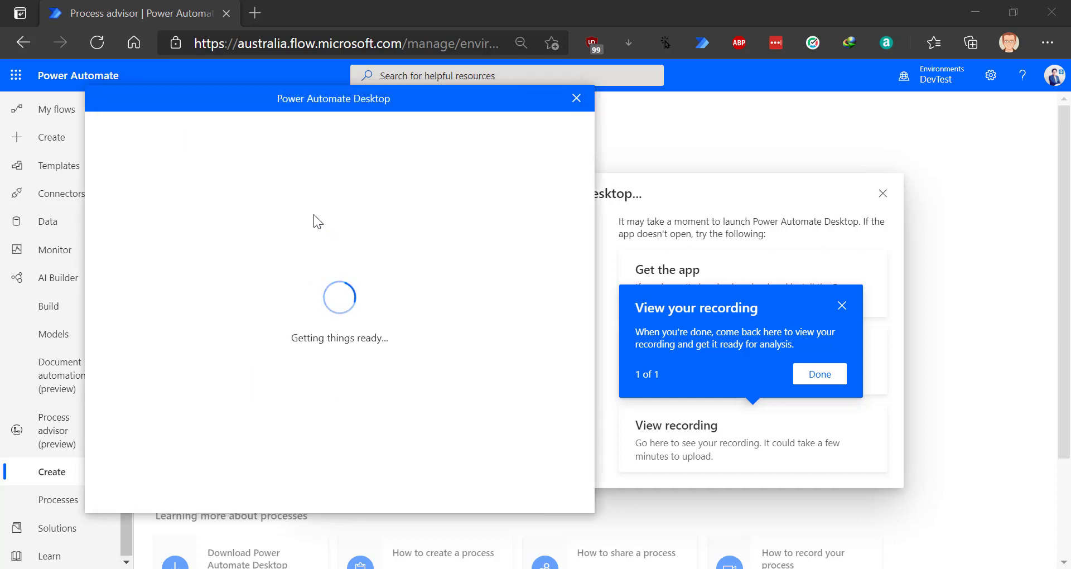
drag(306, 102, 775, 126)
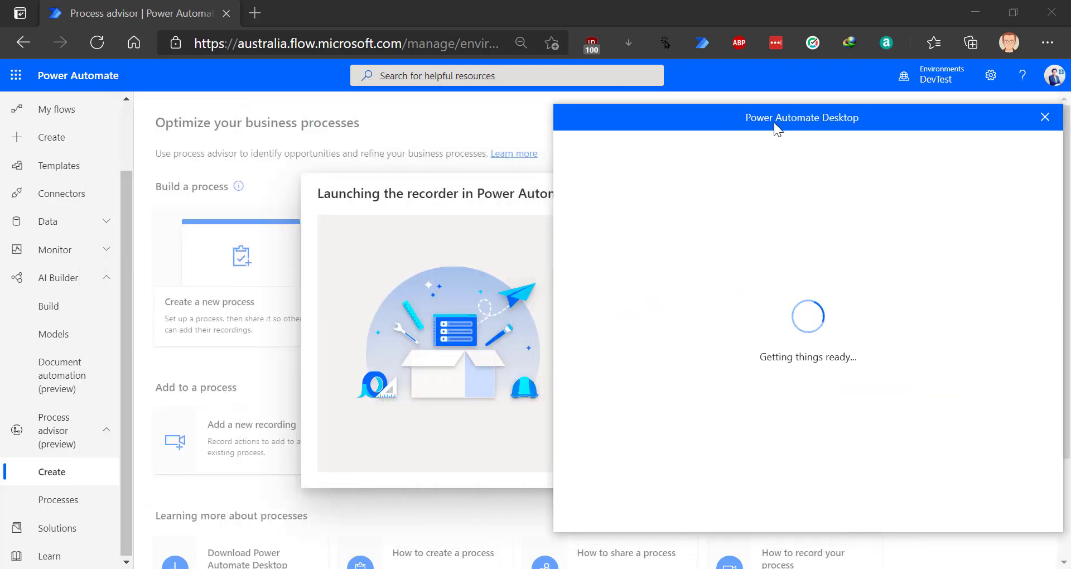
drag(756, 119, 279, 99)
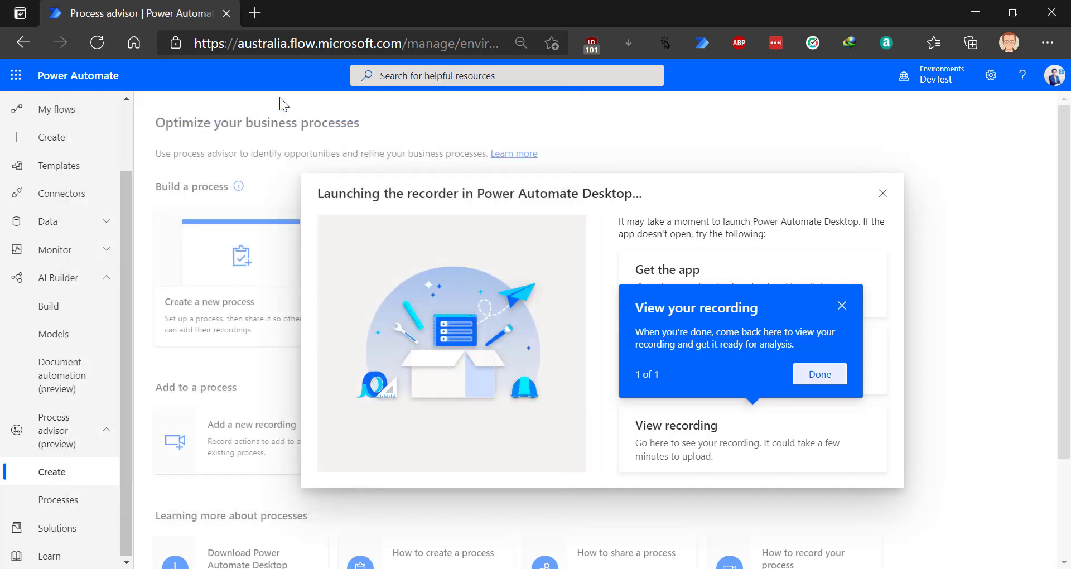
drag(249, 143, 818, 31)
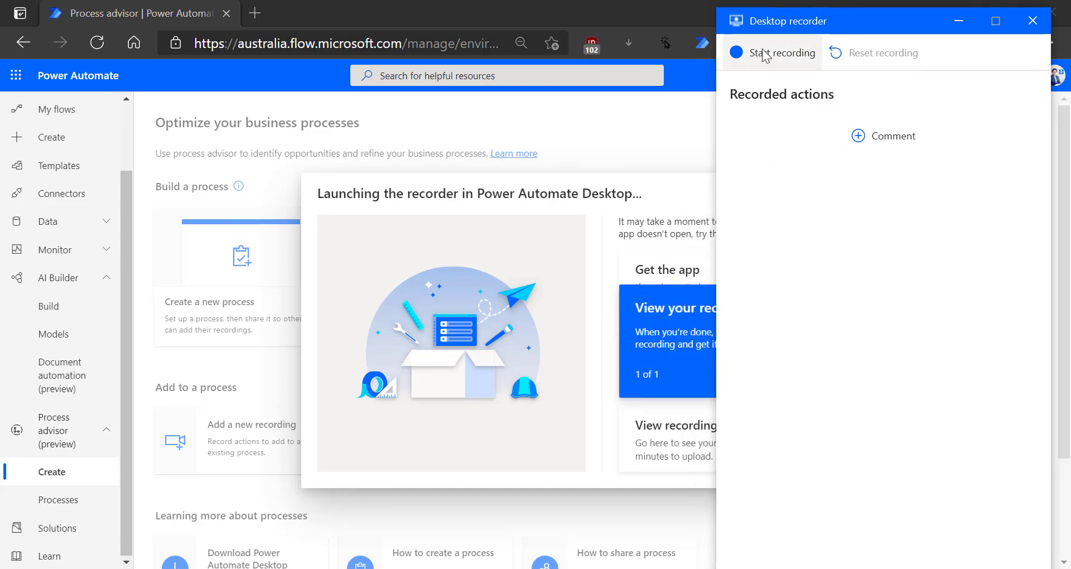
- Dock the Desktop recorder at the right edge and start recording
drag(784, 25, 765, 72)
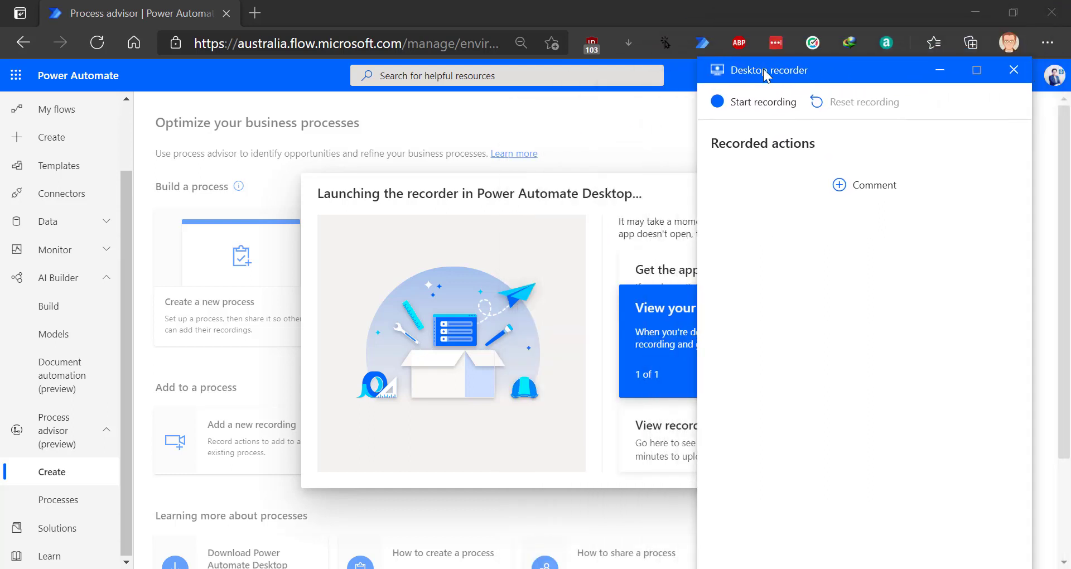
click(760, 106)
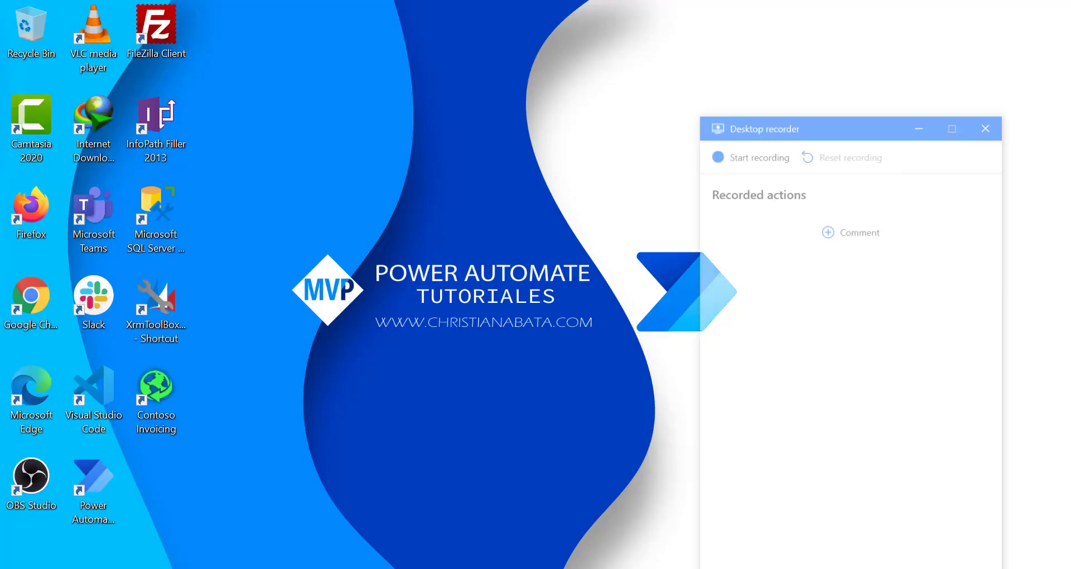
drag(831, 35, 836, 24)
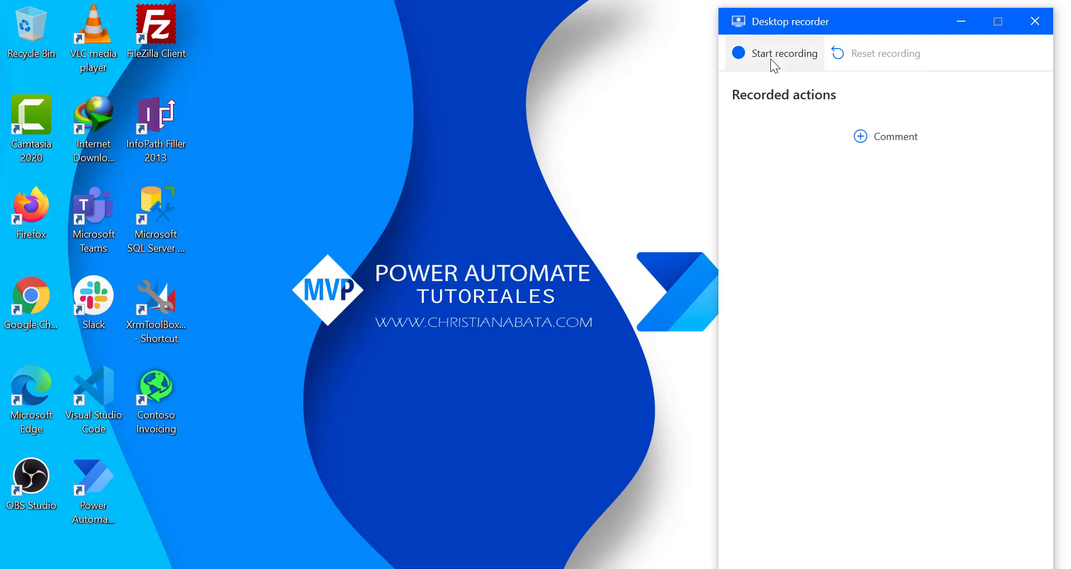
click(770, 58)
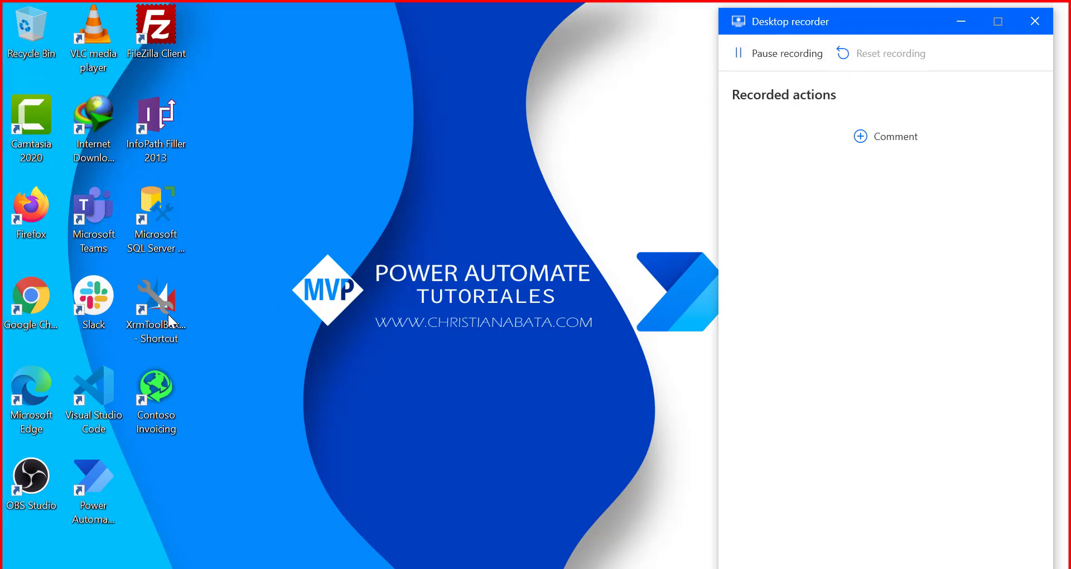
- Launch Edge maximized and search for 'azure calculator'
click(40, 397)
double_click(39, 397)
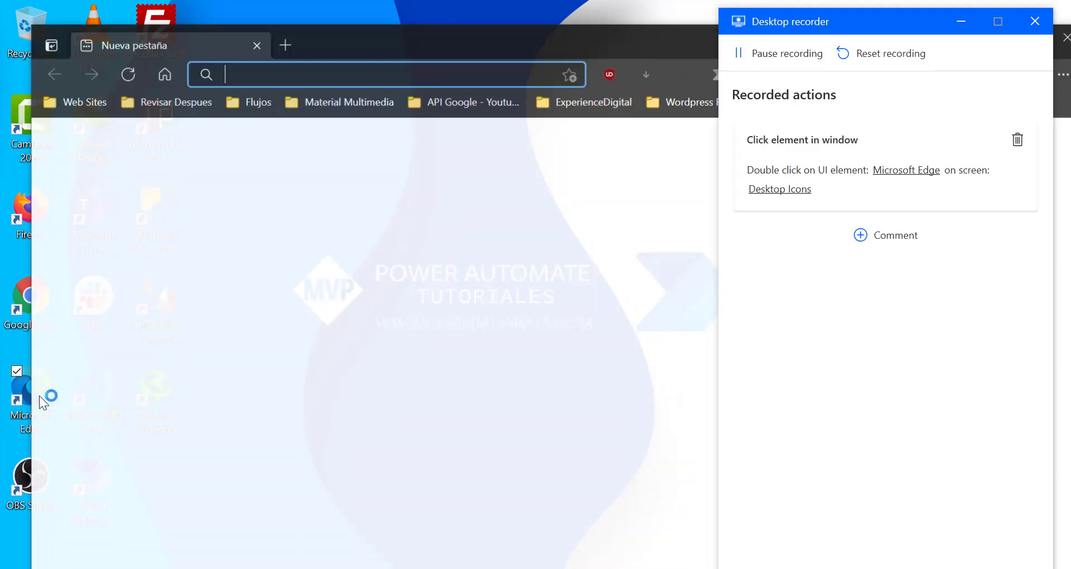
click(961, 22)
click(1031, 37)
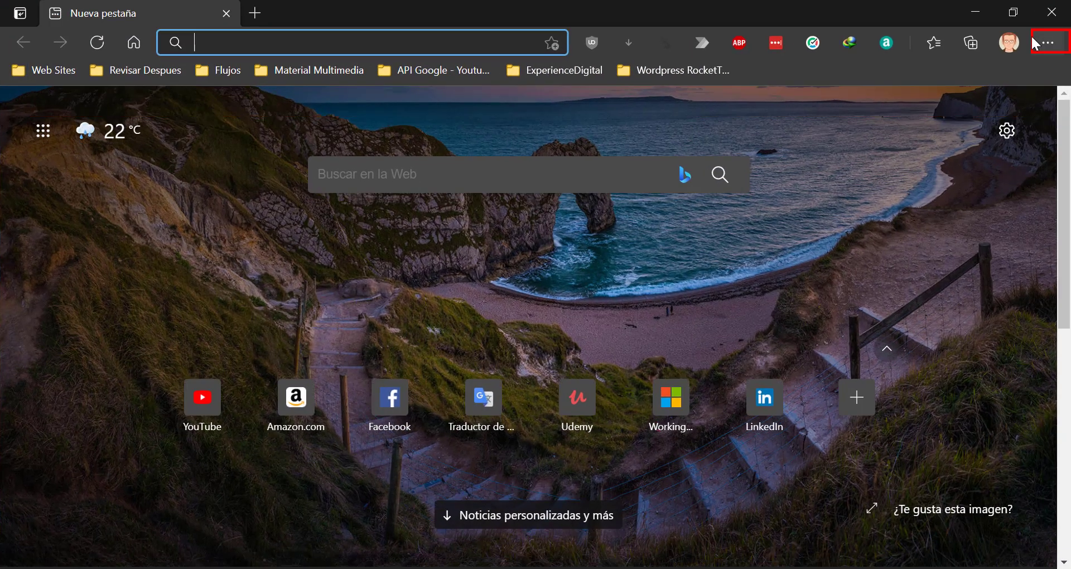
click(388, 35)
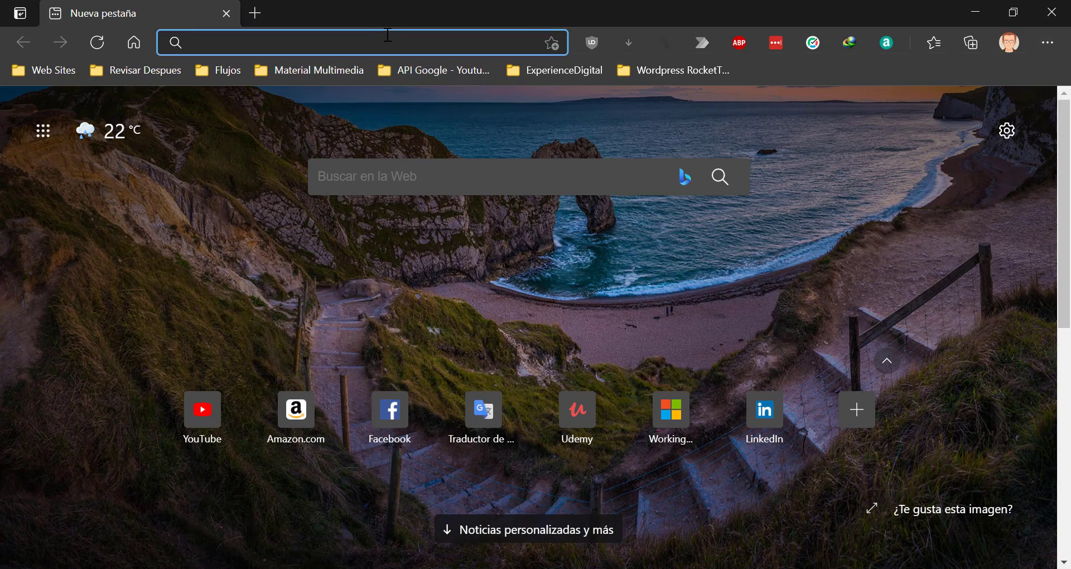
text(azure calculator)
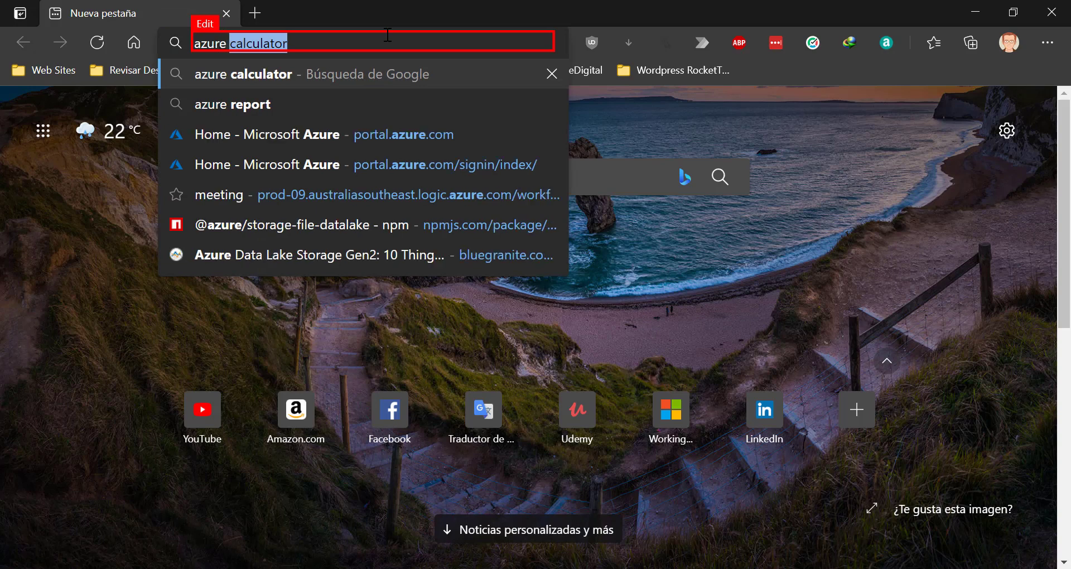
key(Return)
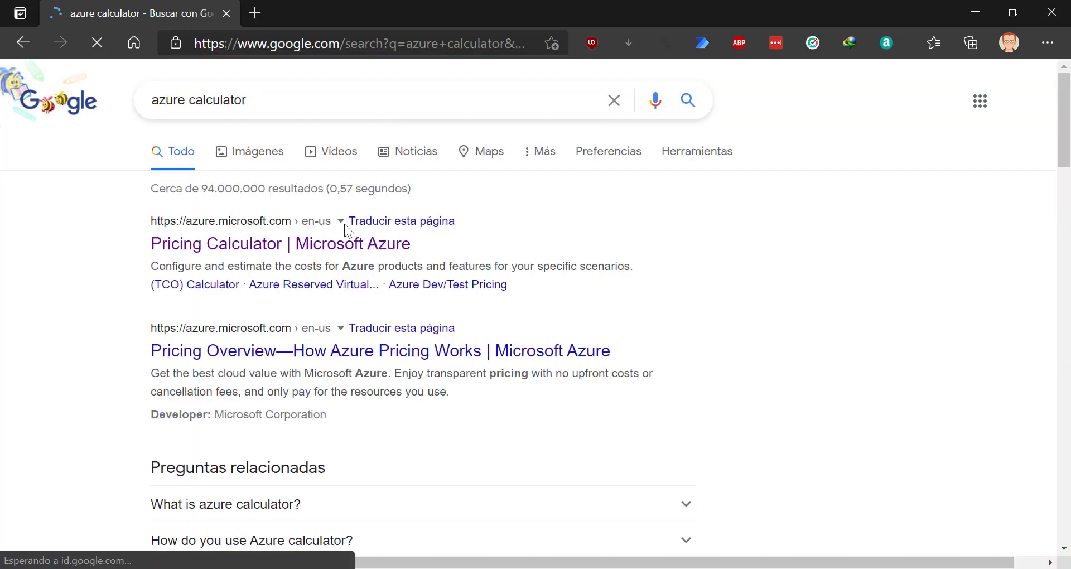
- Open the Azure Pricing Calculator and add App Service to the estimate
click(310, 245)
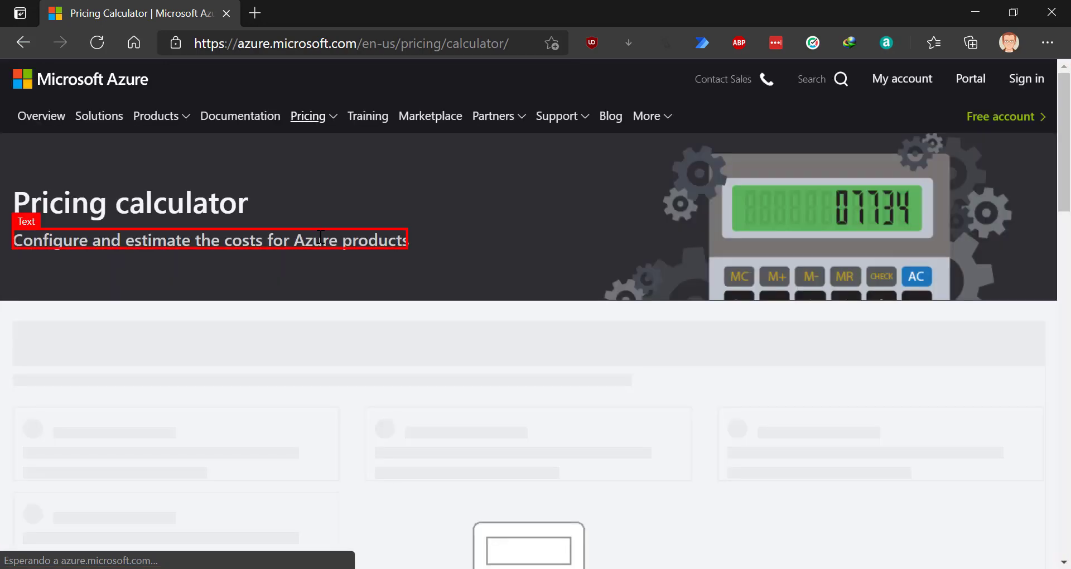
scroll(338, 240, down, 10)
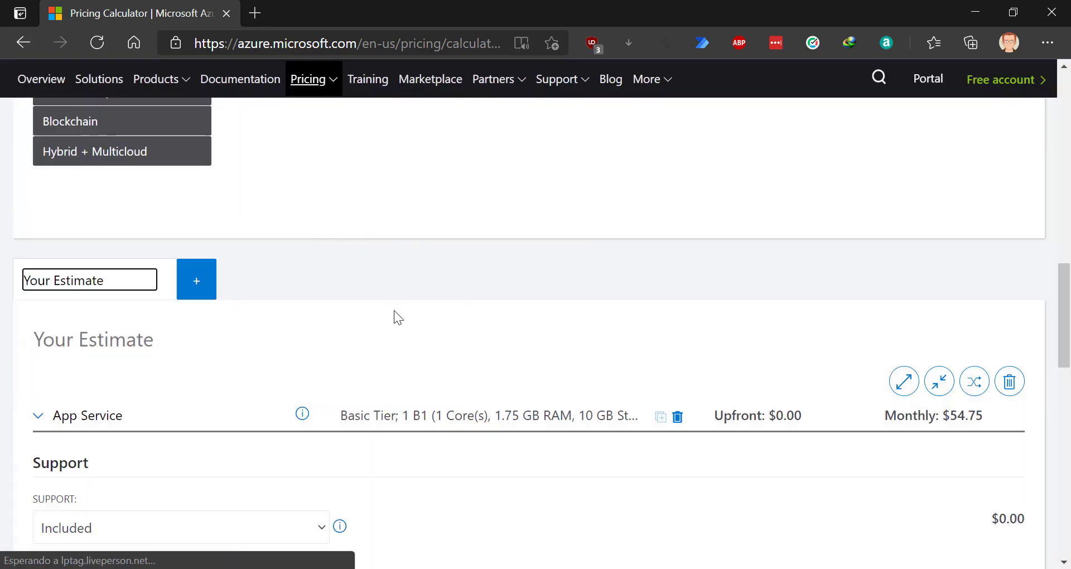
scroll(288, 265, up, 9)
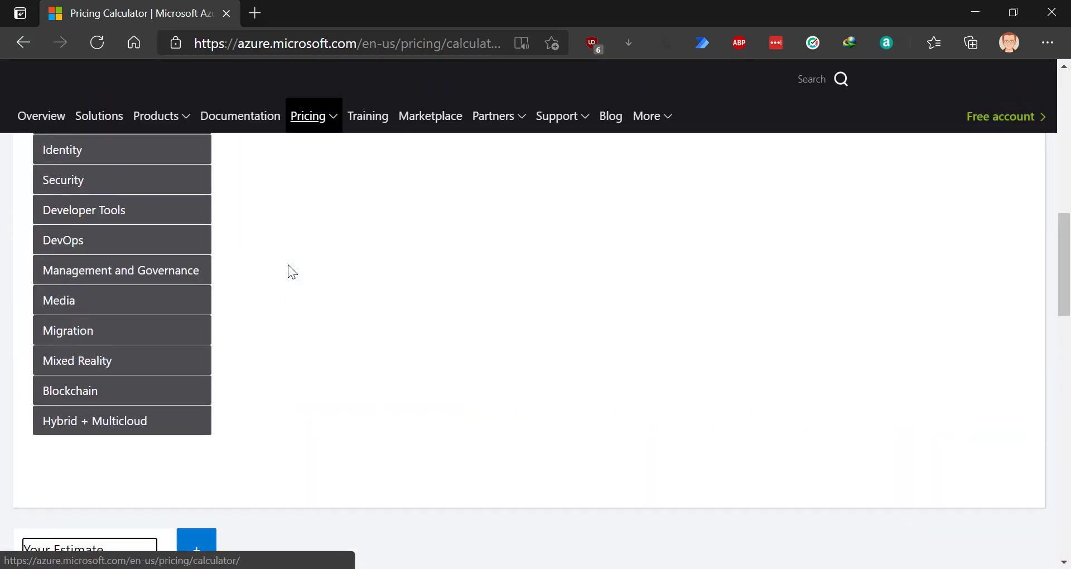
scroll(288, 268, up, 3)
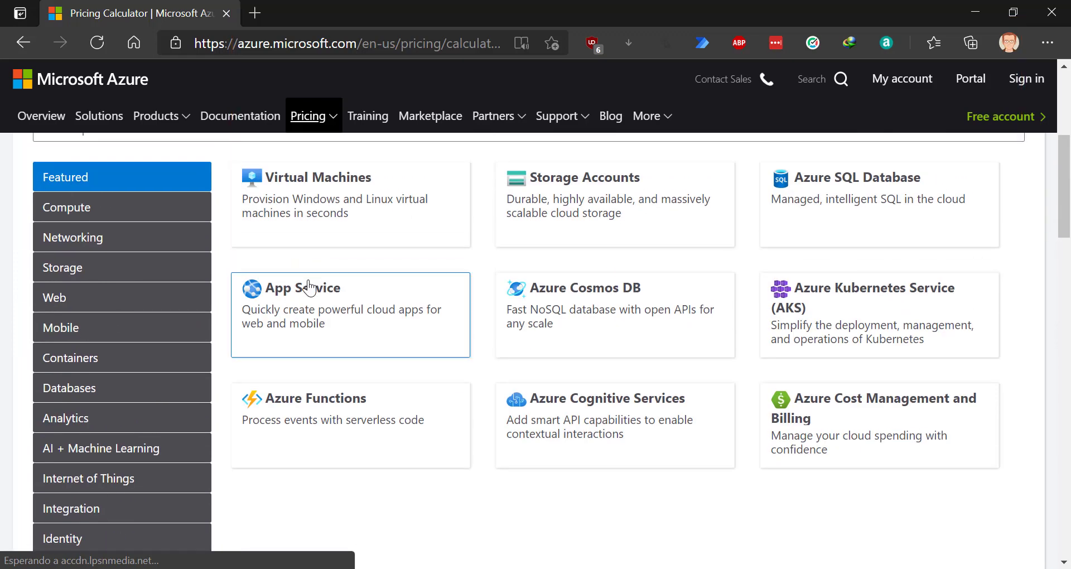
click(302, 296)
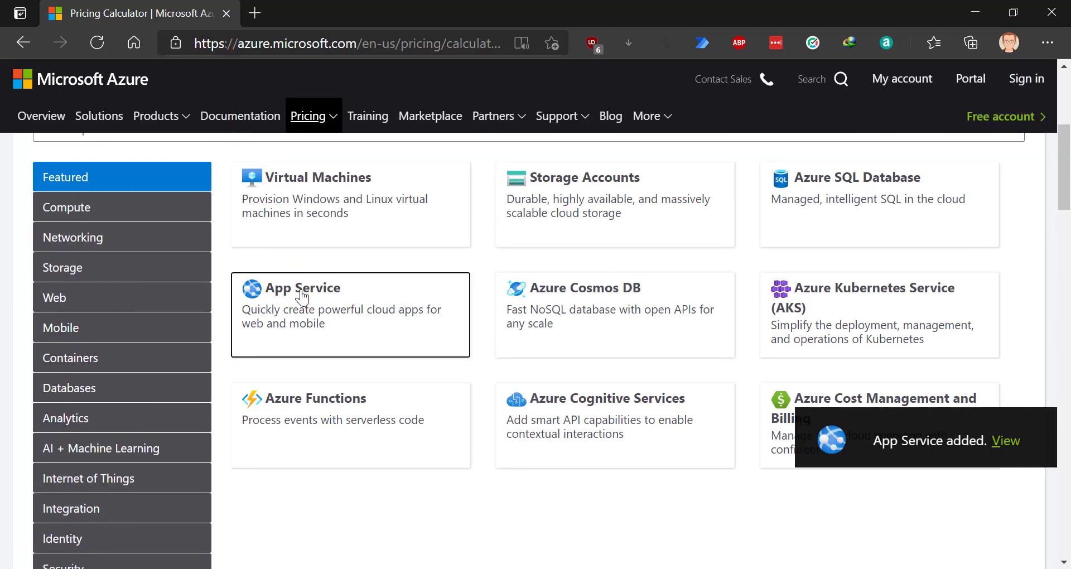
- Export the App Service estimate and open ExportedEstimate (1).xlsx
click(972, 441)
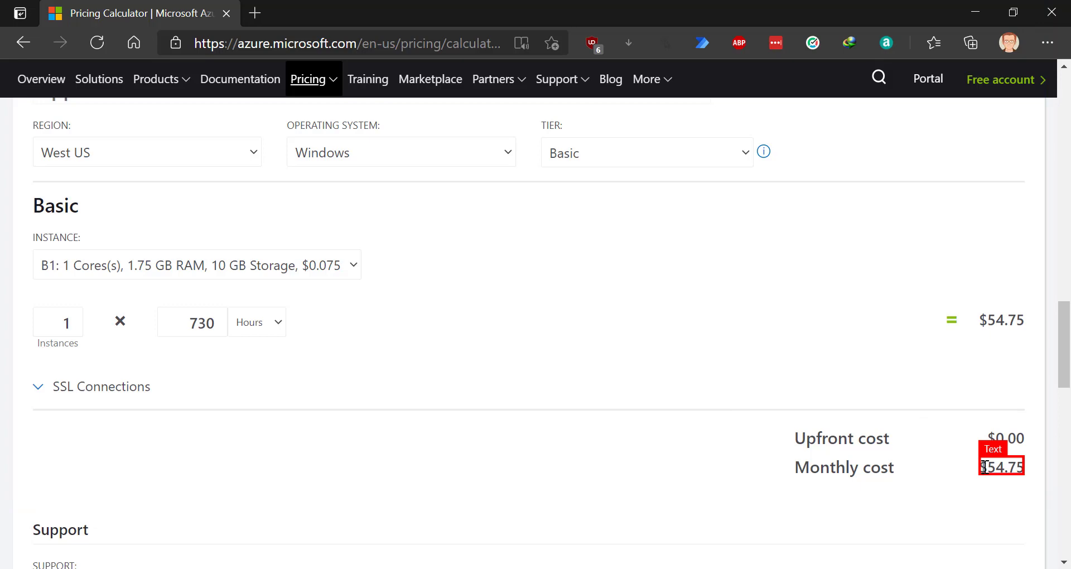
scroll(595, 400, down, 6)
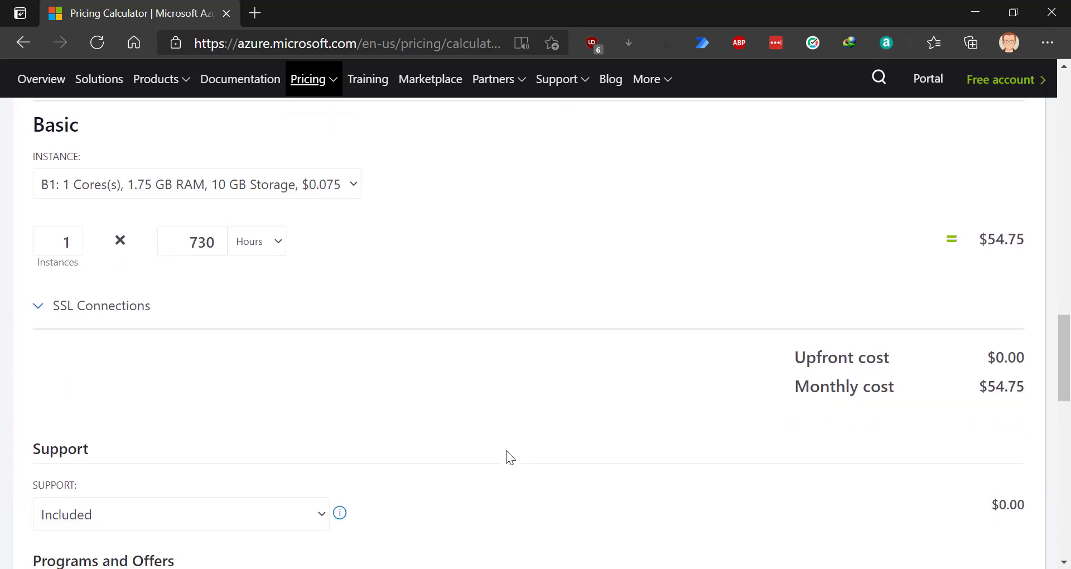
scroll(505, 445, down, 5)
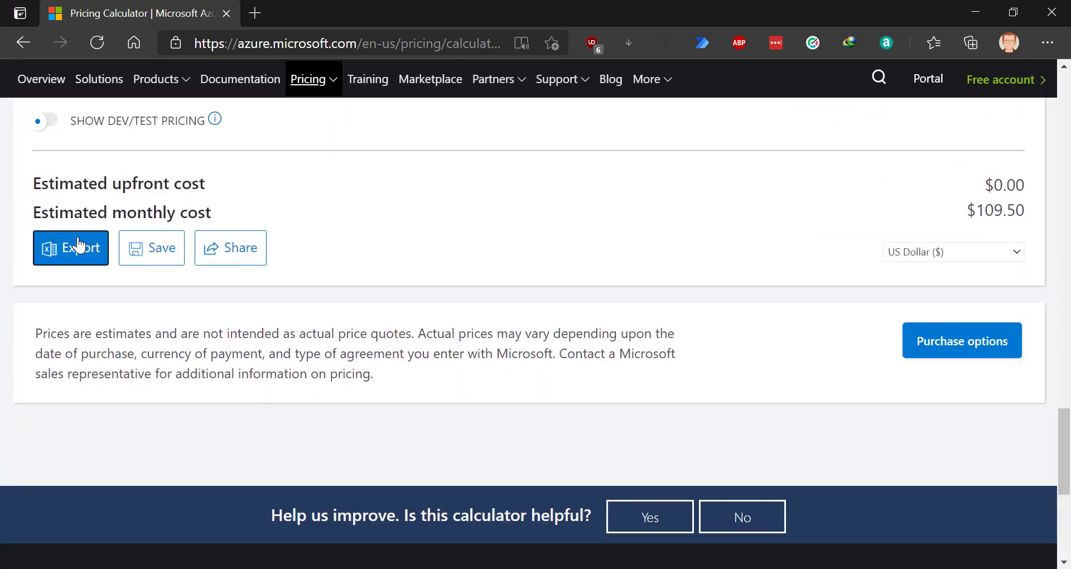
click(78, 244)
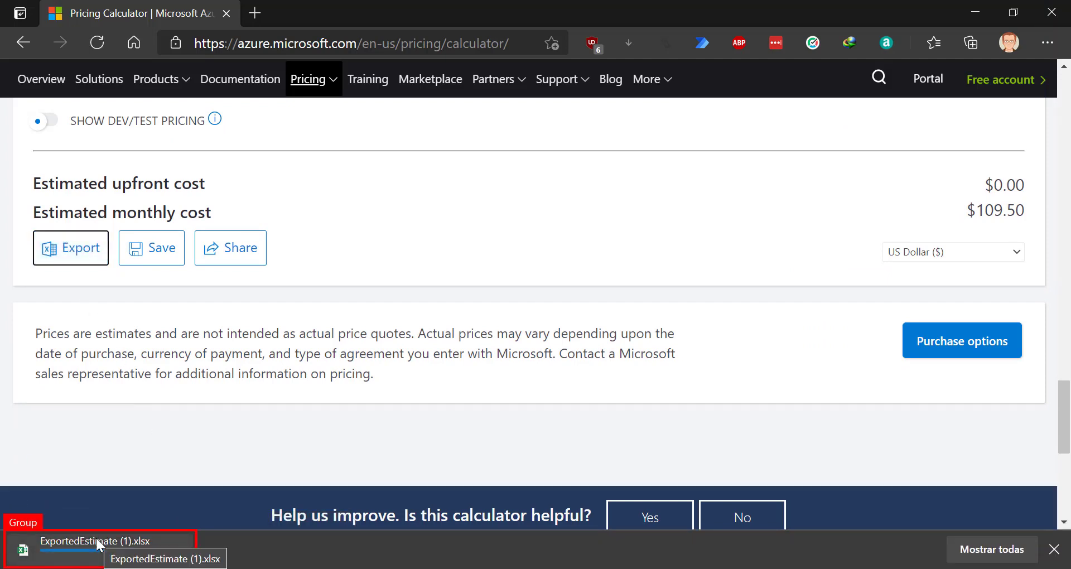
click(146, 537)
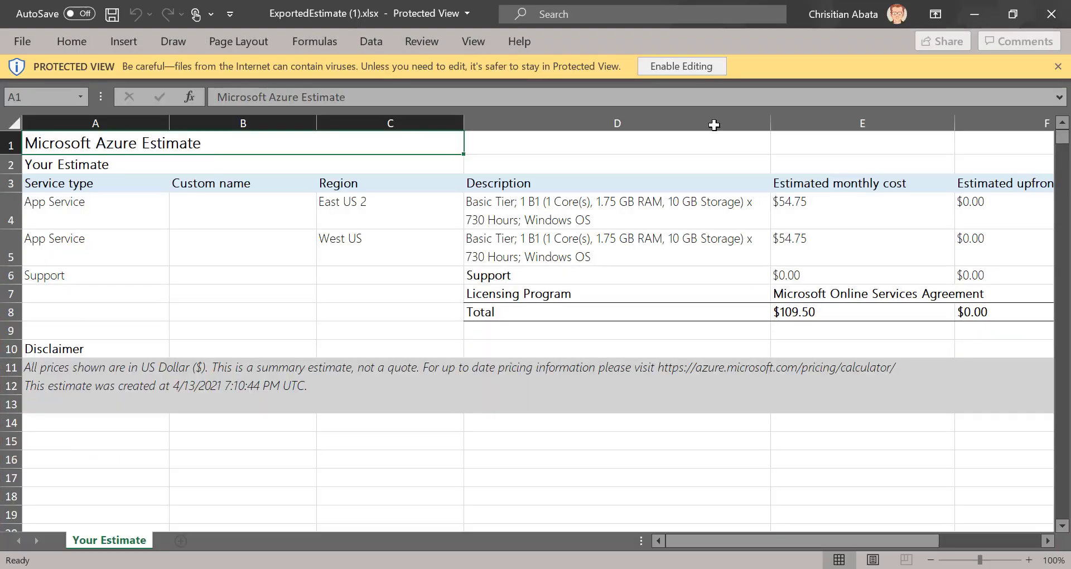
- Enable editing and enter =E8*2% in E9, giving $2.19
click(690, 70)
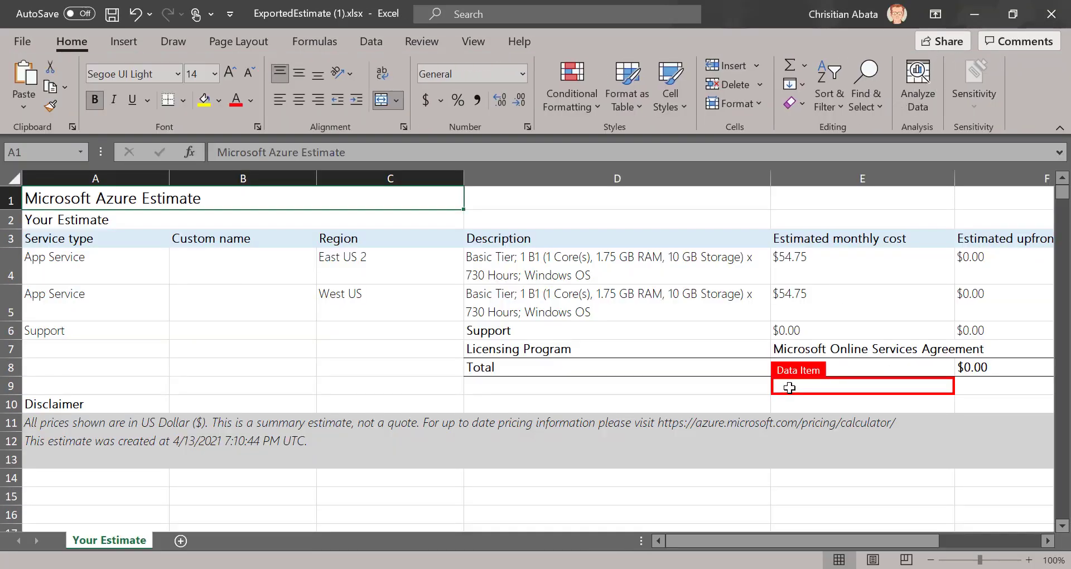
click(789, 389)
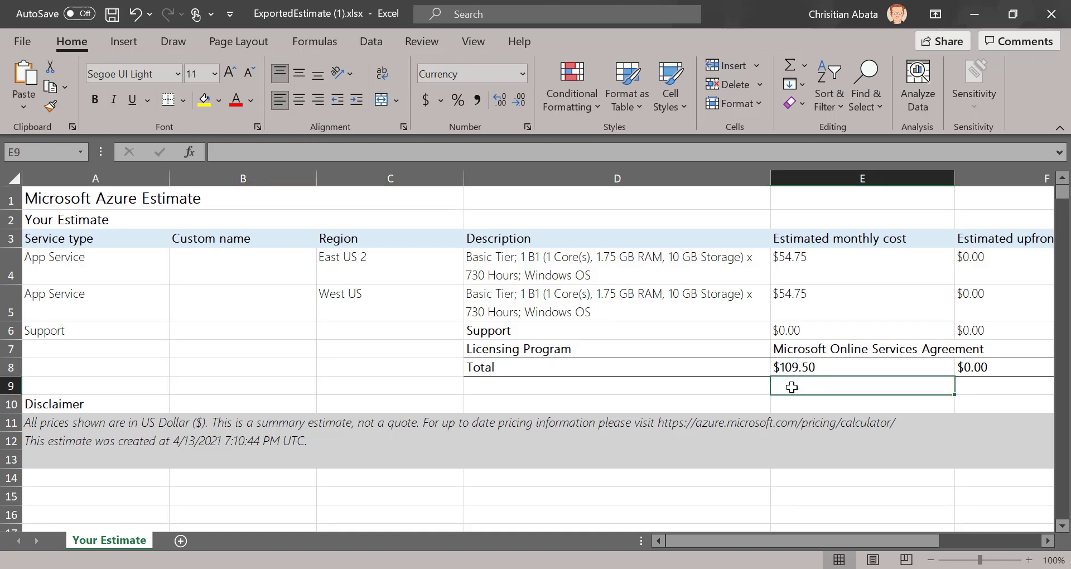
text(=)
click(823, 367)
text(*2)
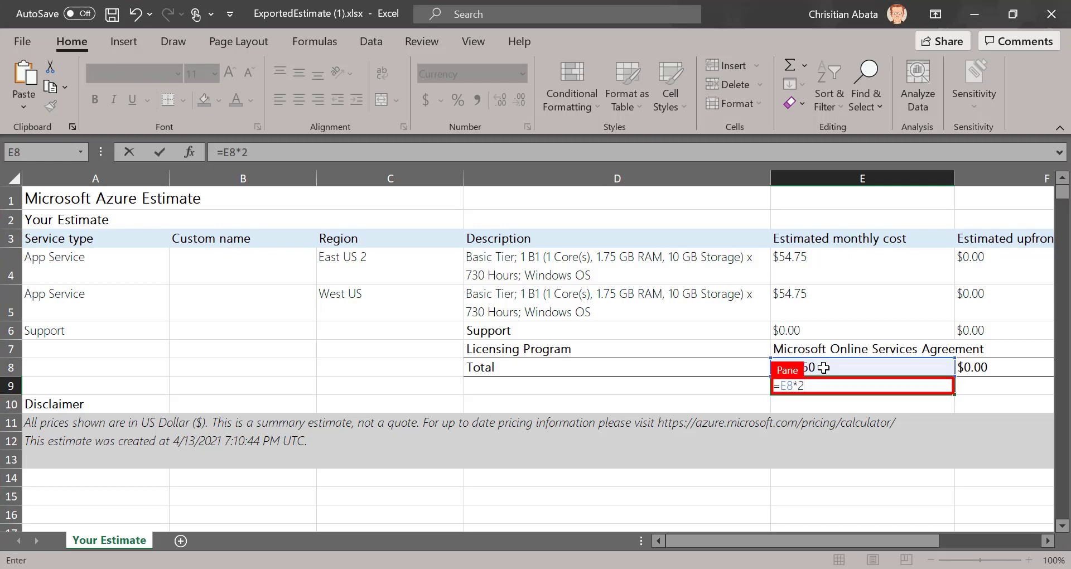
text(%)
key(Return)
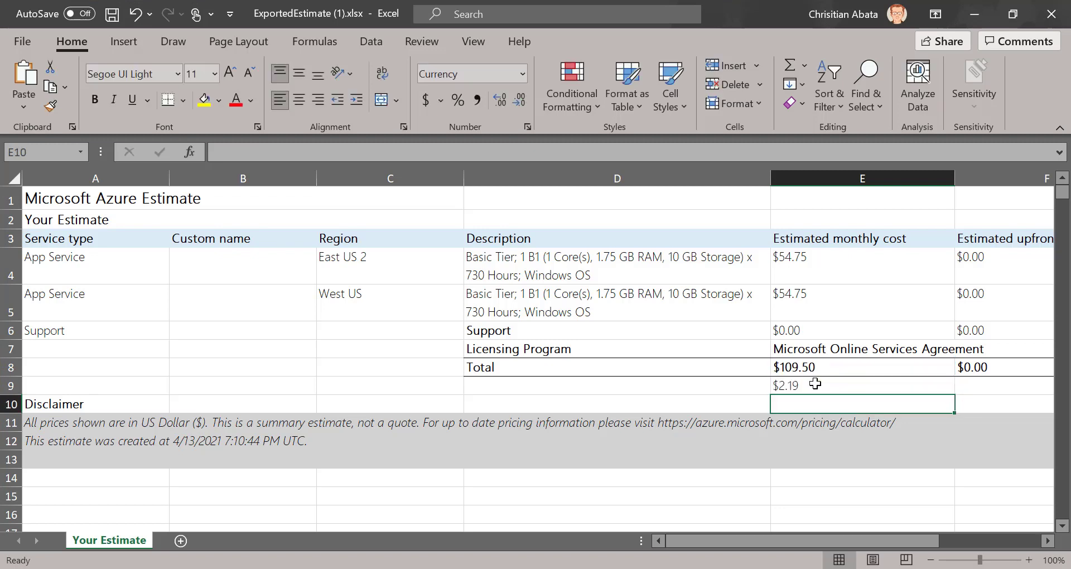
- Copy the $2.19 result in E9 and show the desktop
click(808, 383)
right_click(801, 384)
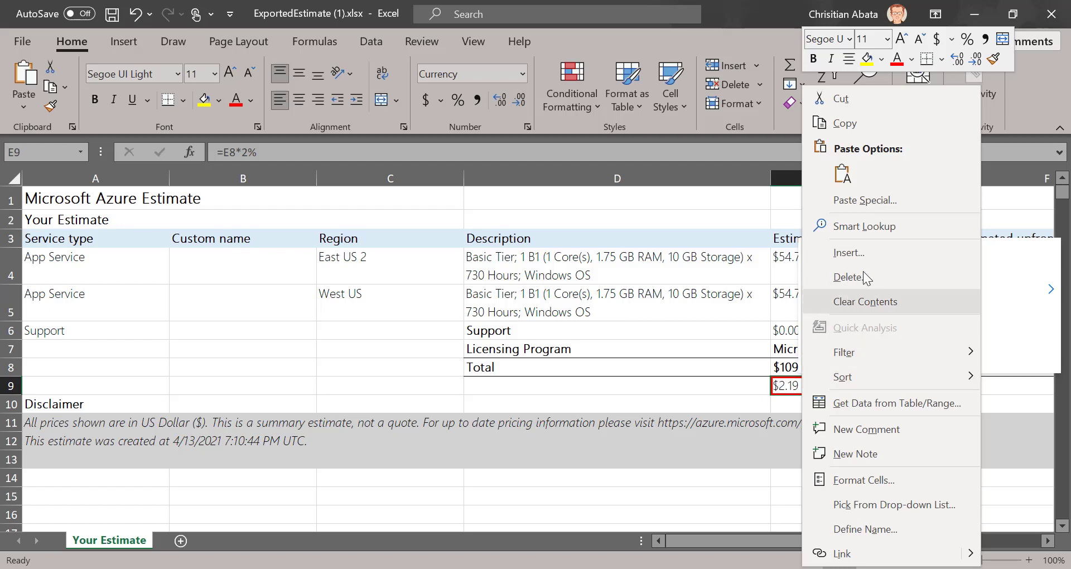
click(842, 124)
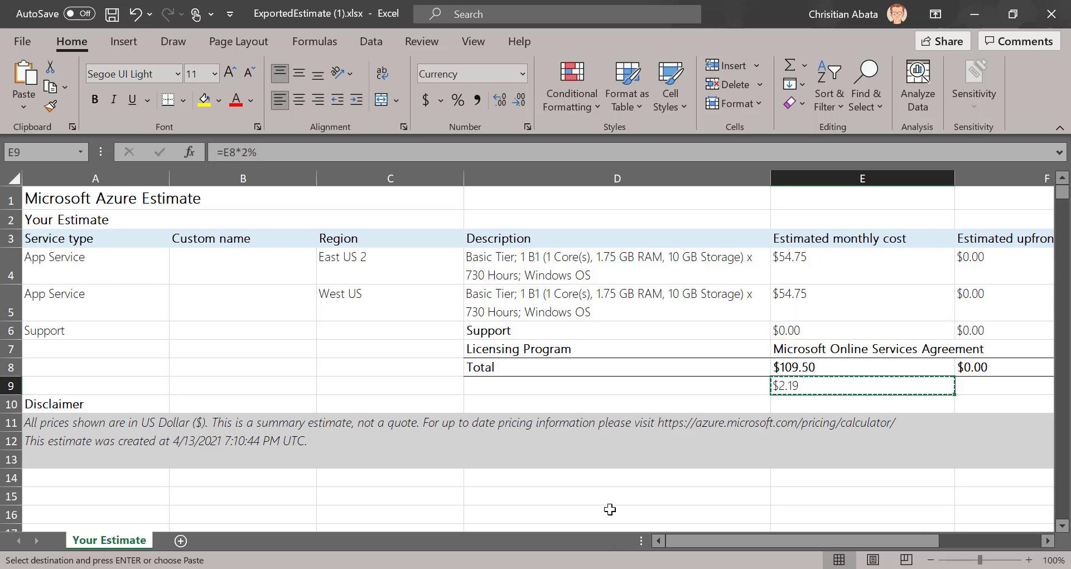
click(1070, 568)
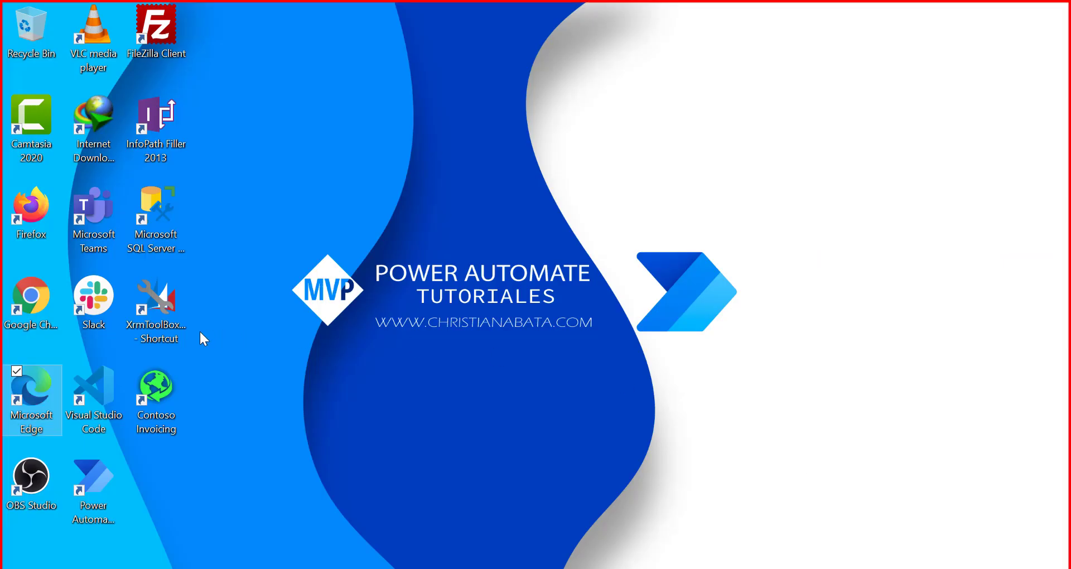
- Launch Contoso Invoicing and start a new record in Support Cases
double_click(169, 402)
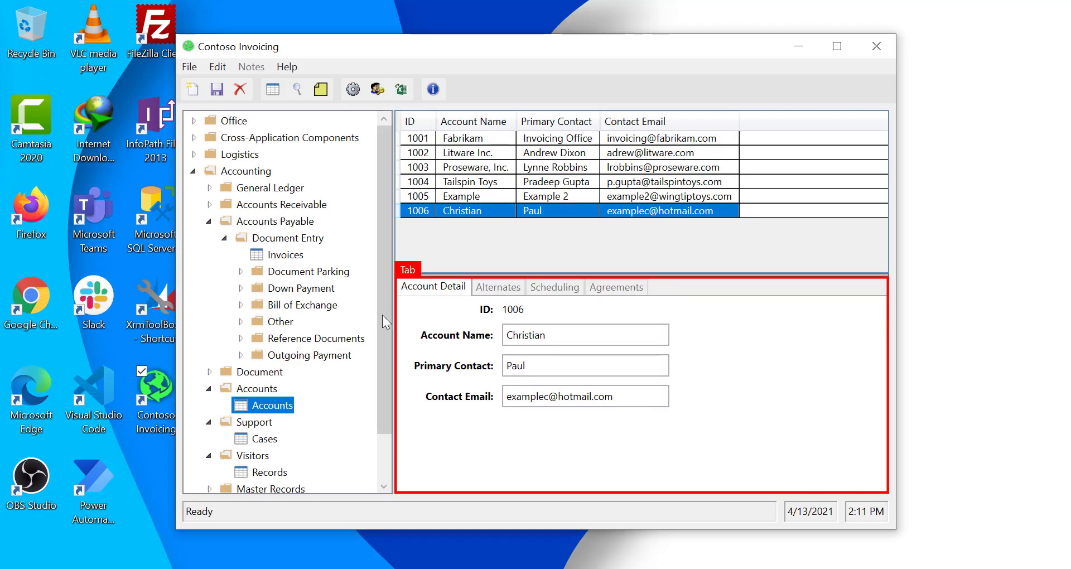
click(269, 439)
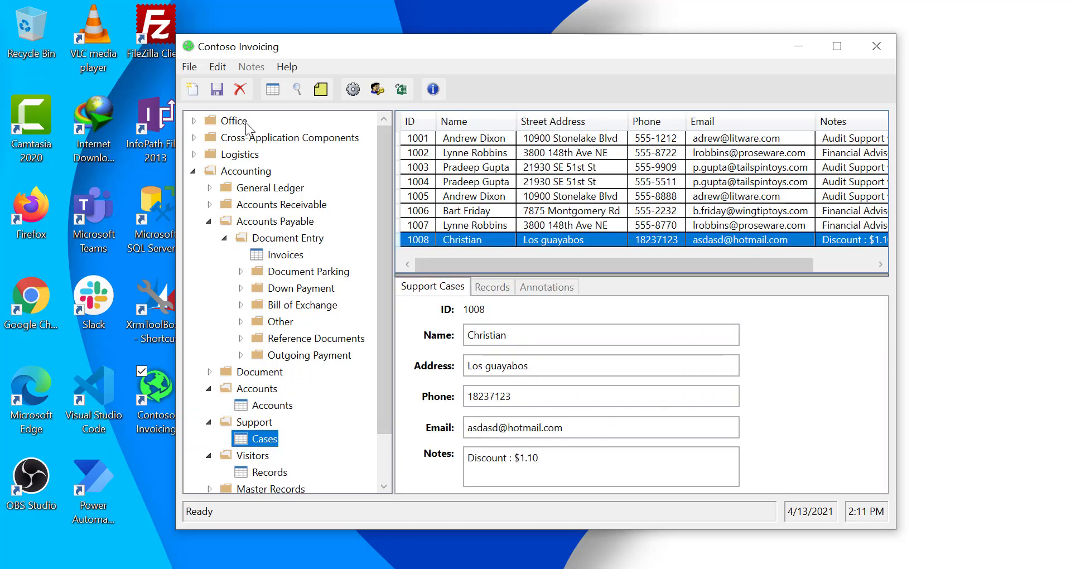
click(193, 90)
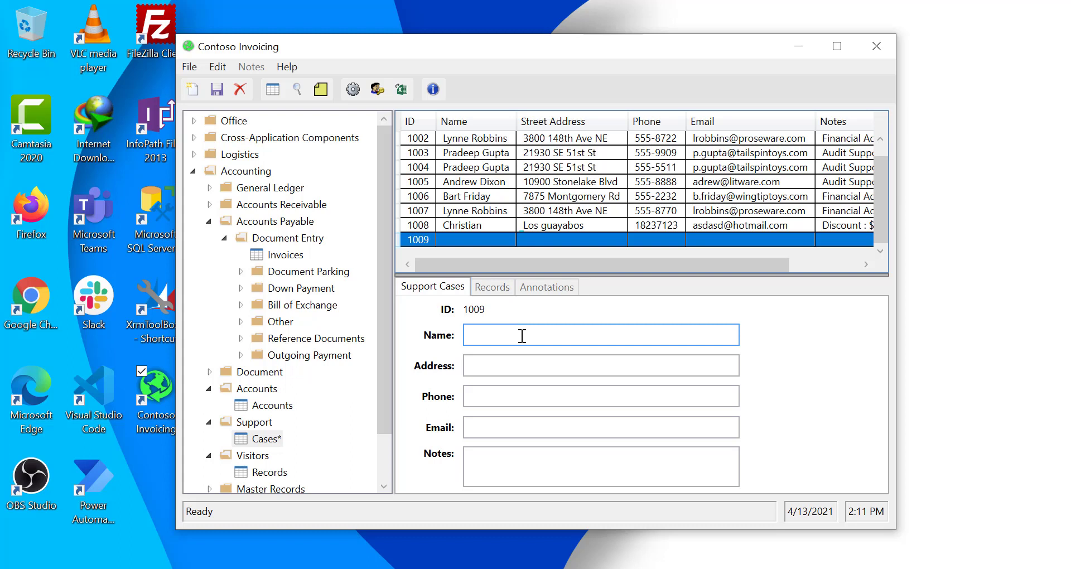
- Fill Name 'Test', Address 'test', Phone 1231, Notes 'Discuount: $2.19' and save the case
text(Test)
key(Tab)
text(test)
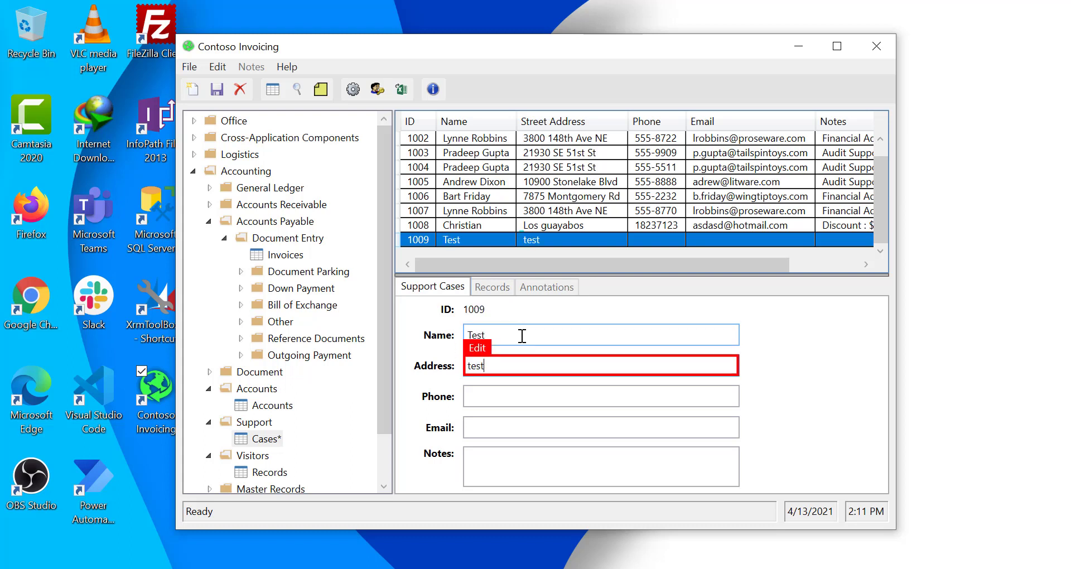
key(Tab)
text(1231)
key(Tab)
key(Tab)
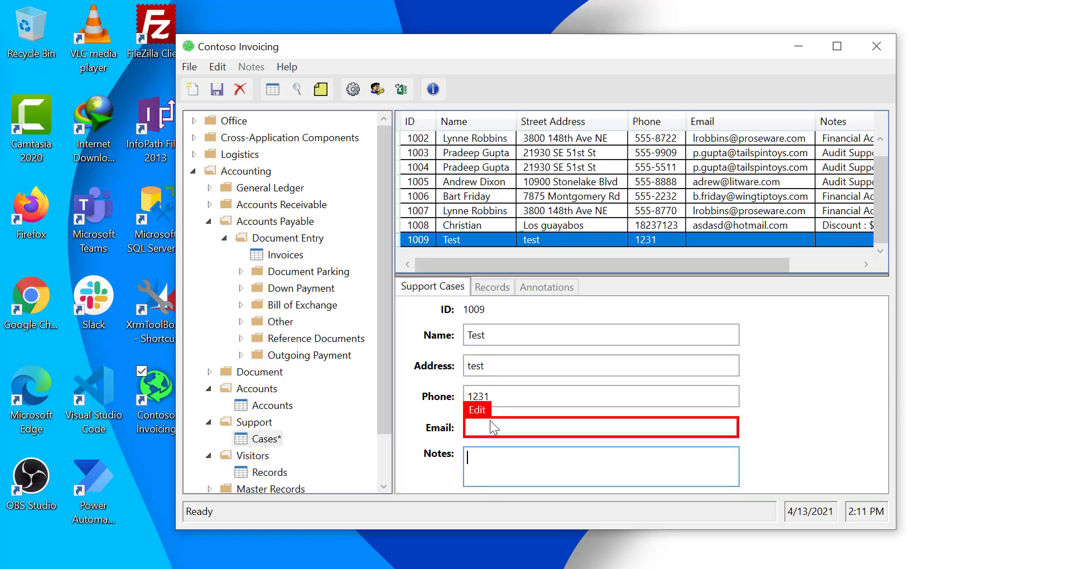
text(Discuo)
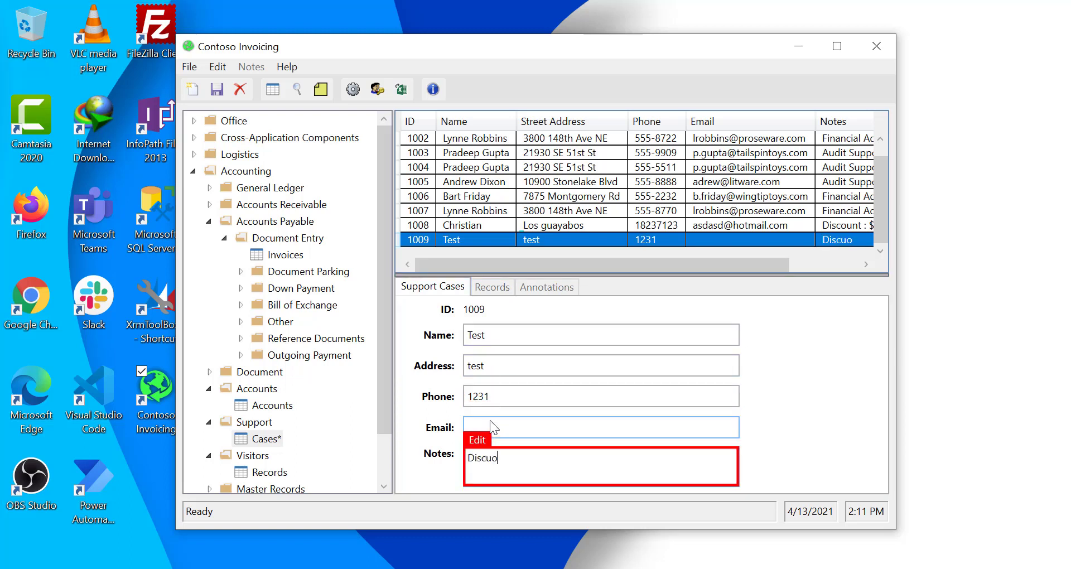
text(unt:)
key(Tab)
text($2.19)
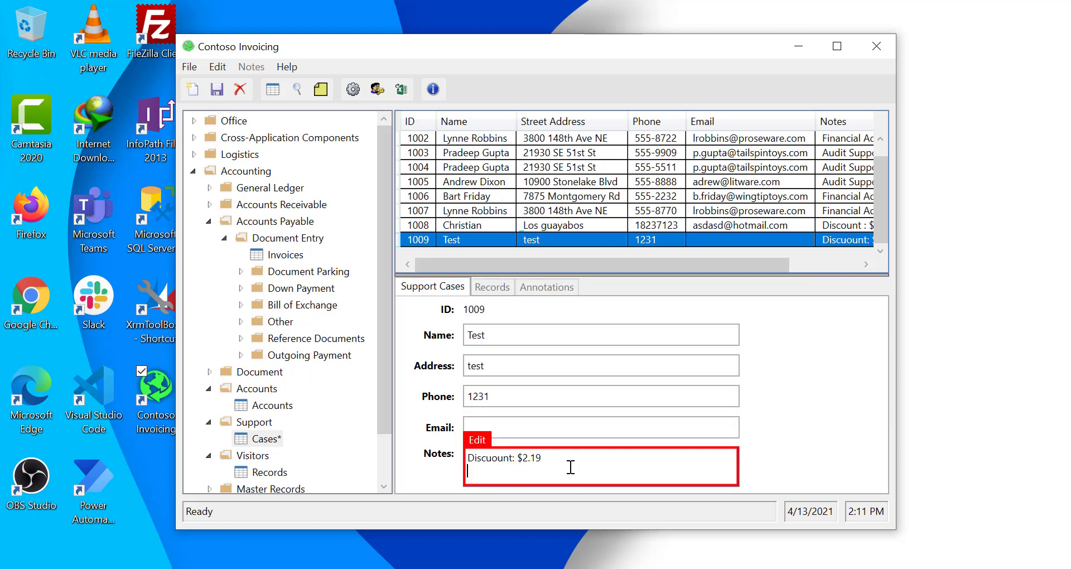
click(215, 91)
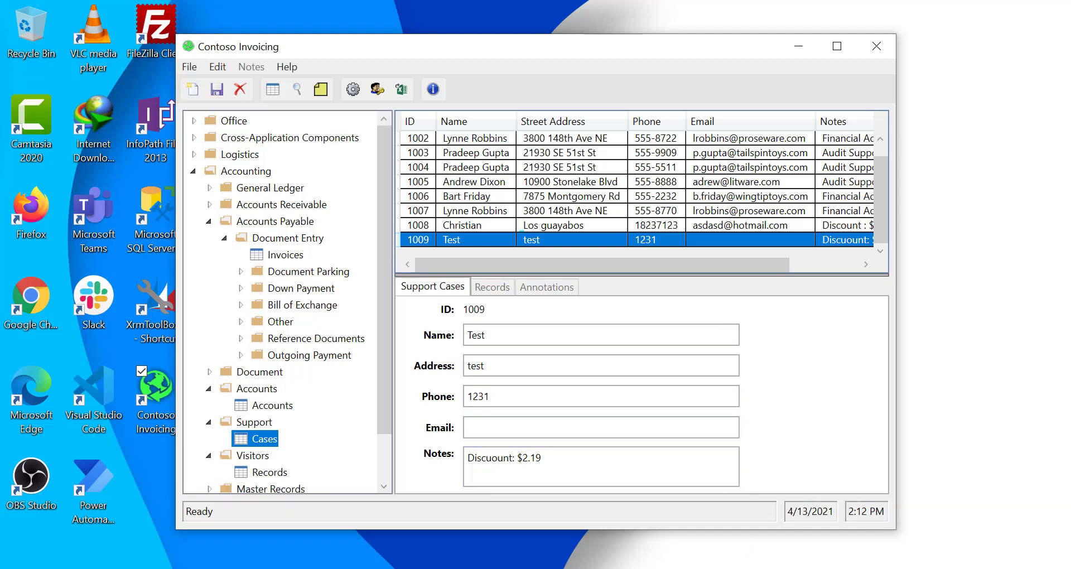
click(748, 501)
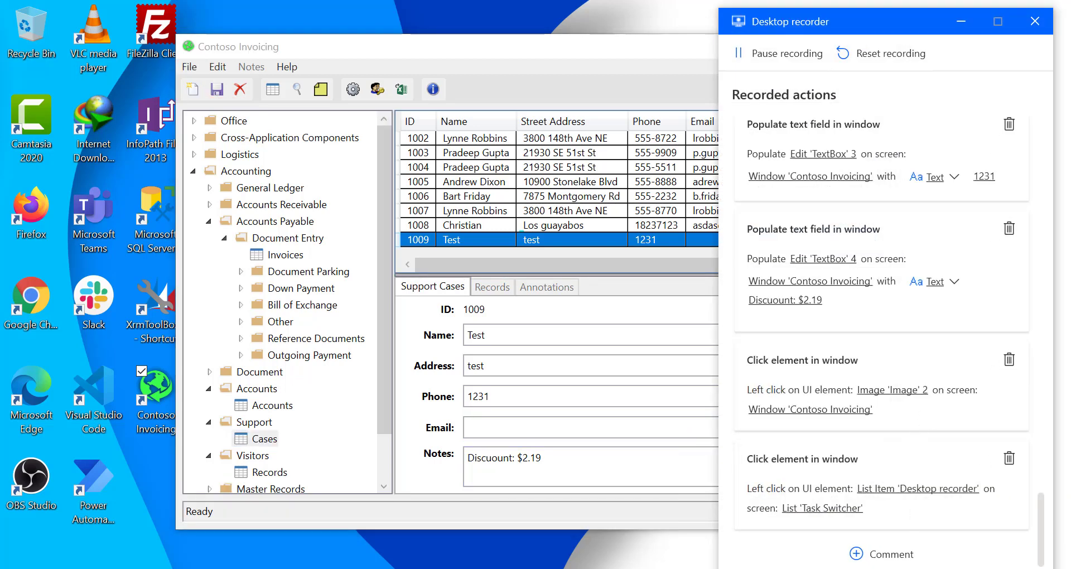
- Switch from Contoso Invoicing back to the Process advisor browser window
click(915, 568)
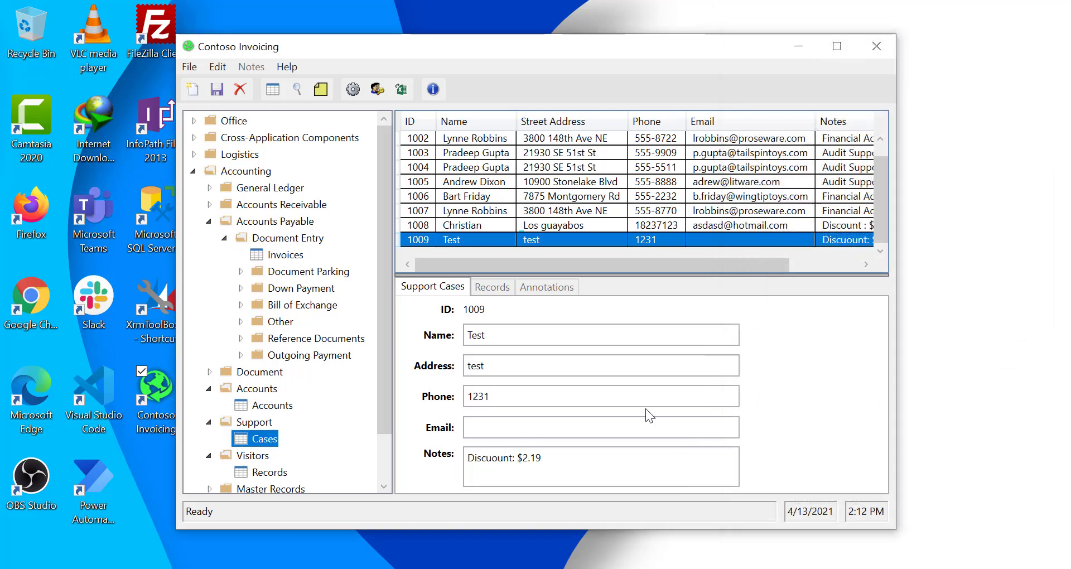
click(393, 568)
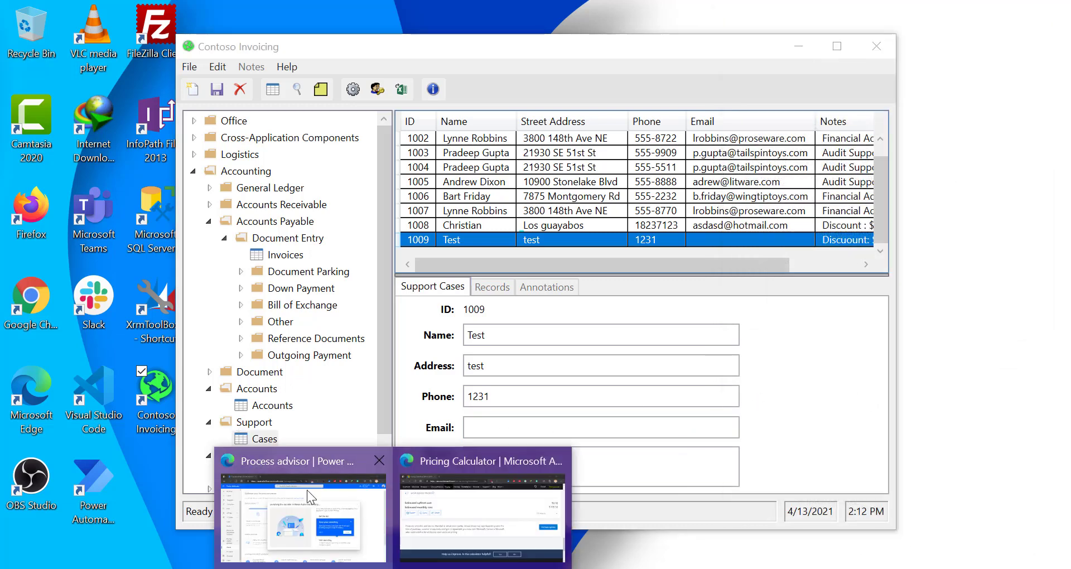
click(302, 508)
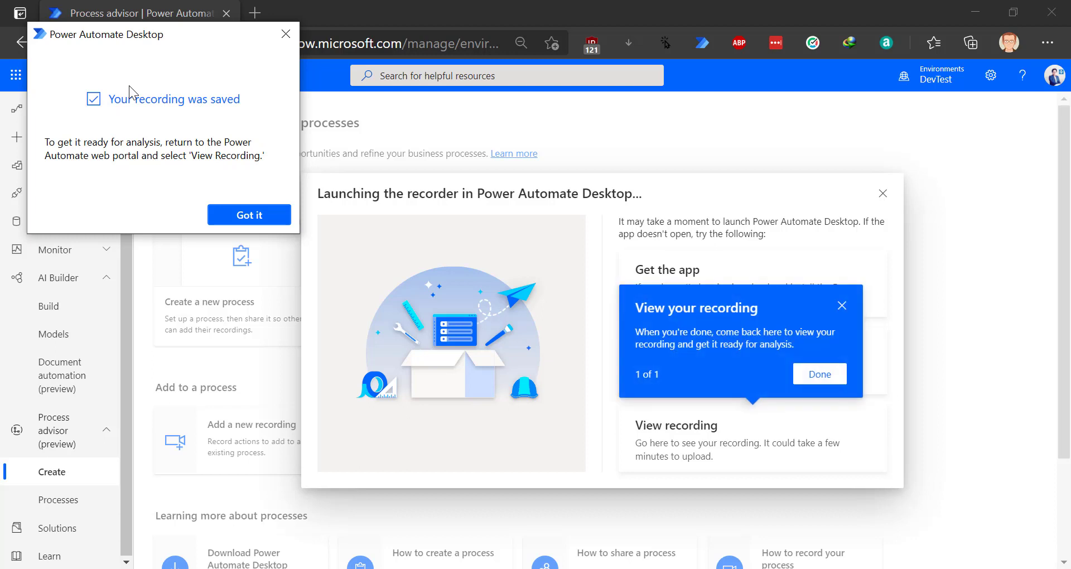
- Dismiss the recording-saved notices and open the saved recording
click(249, 217)
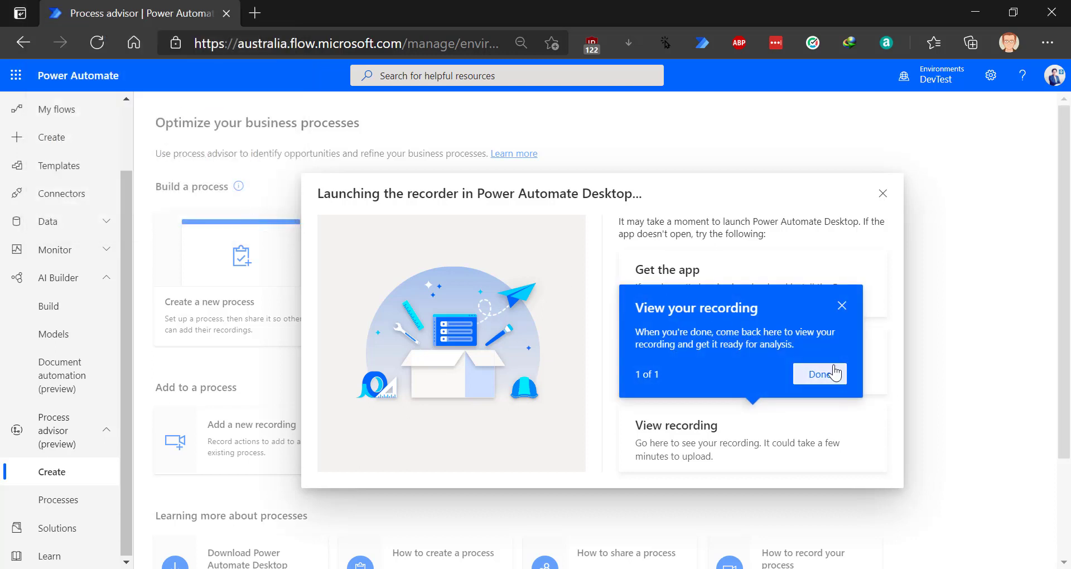
click(819, 375)
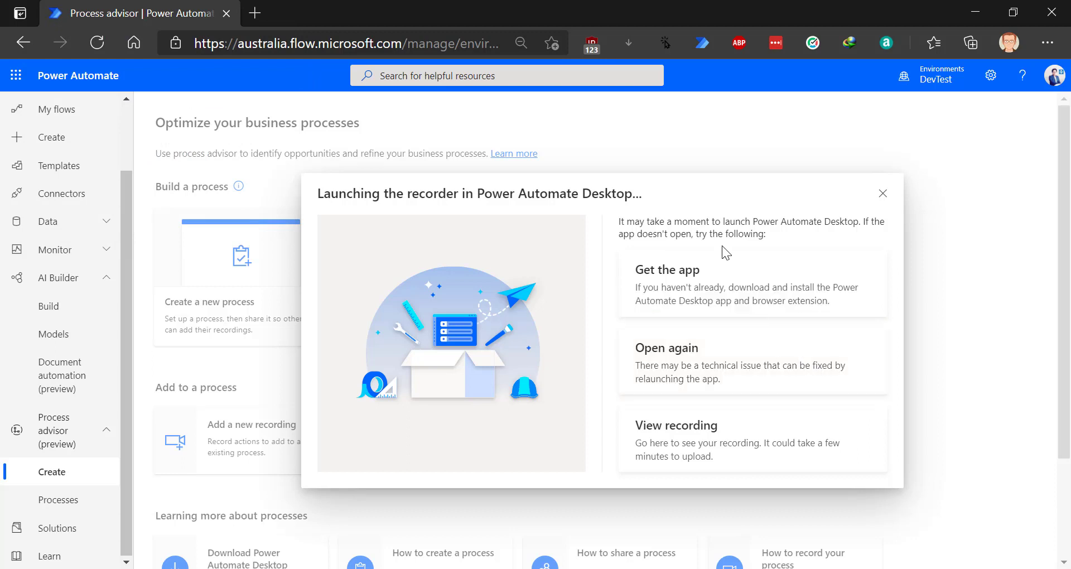
click(698, 440)
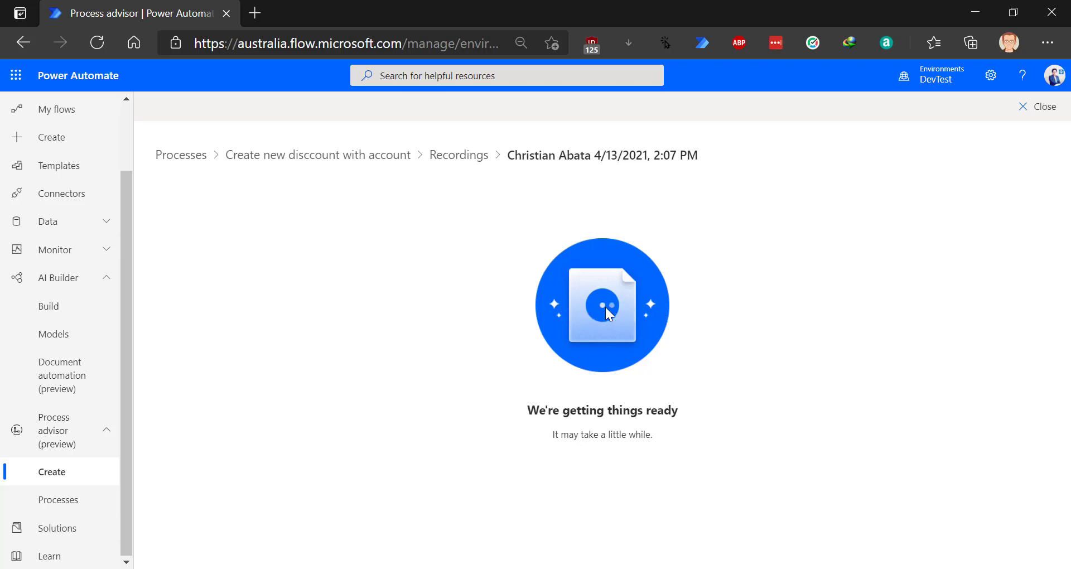
- From the Recordings list, check the status legend and open the Not analyzed recording
click(458, 156)
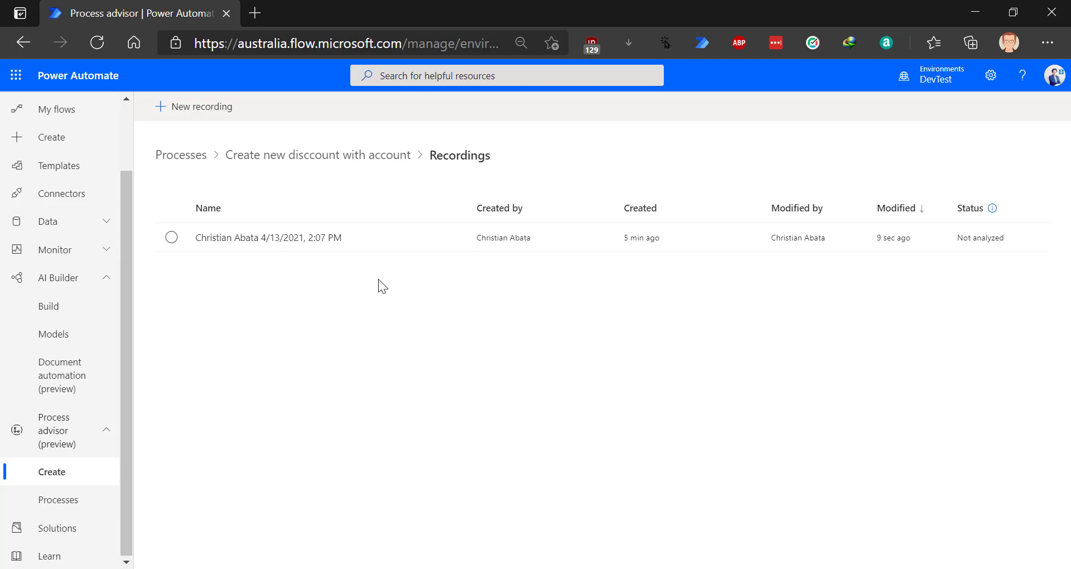
click(993, 207)
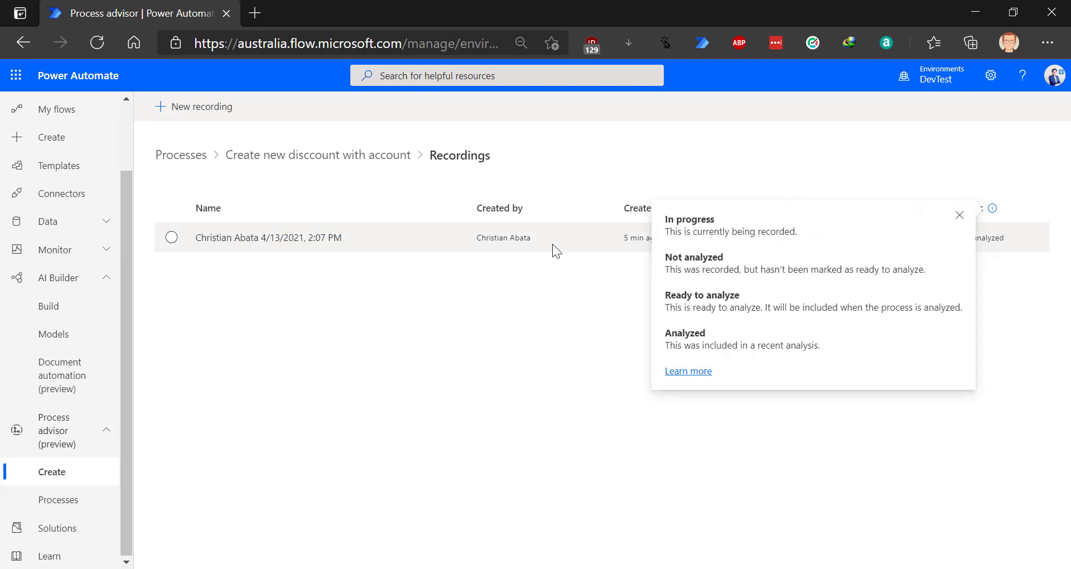
click(1013, 338)
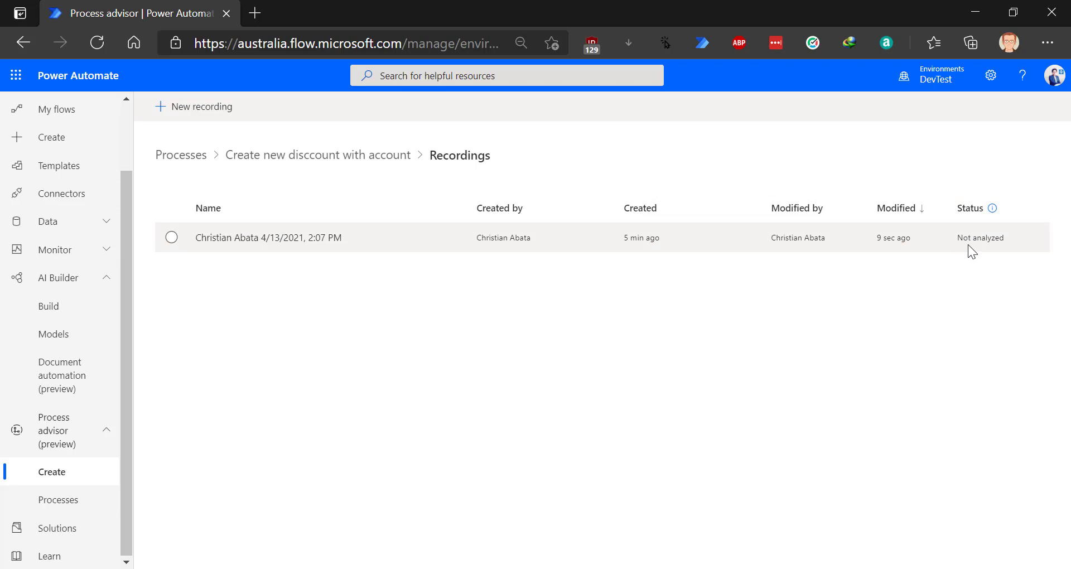
click(253, 238)
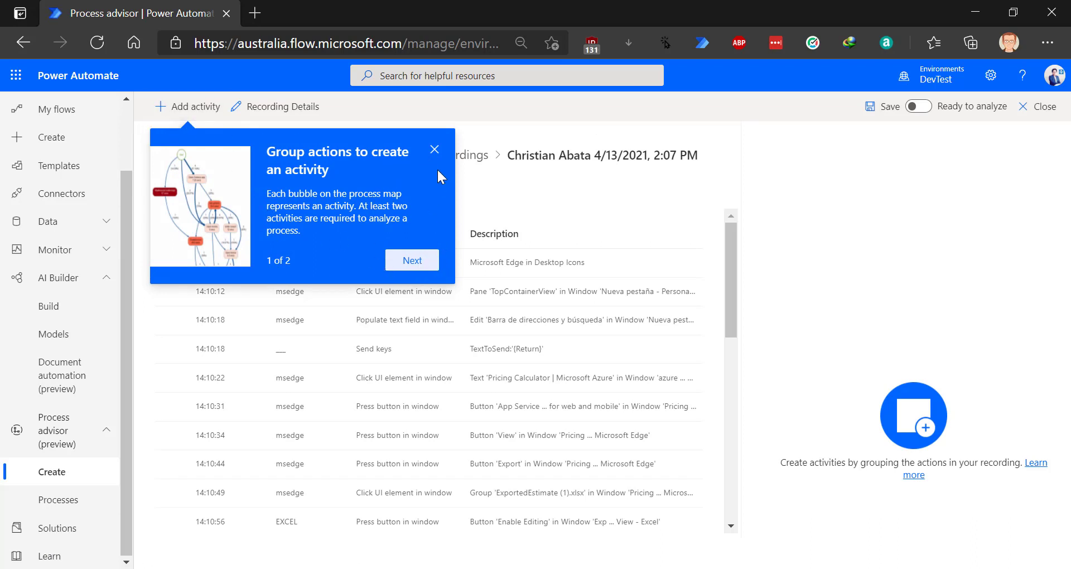
- Review recorded action details from the Edge launch through the Excel cell E9 click
click(435, 150)
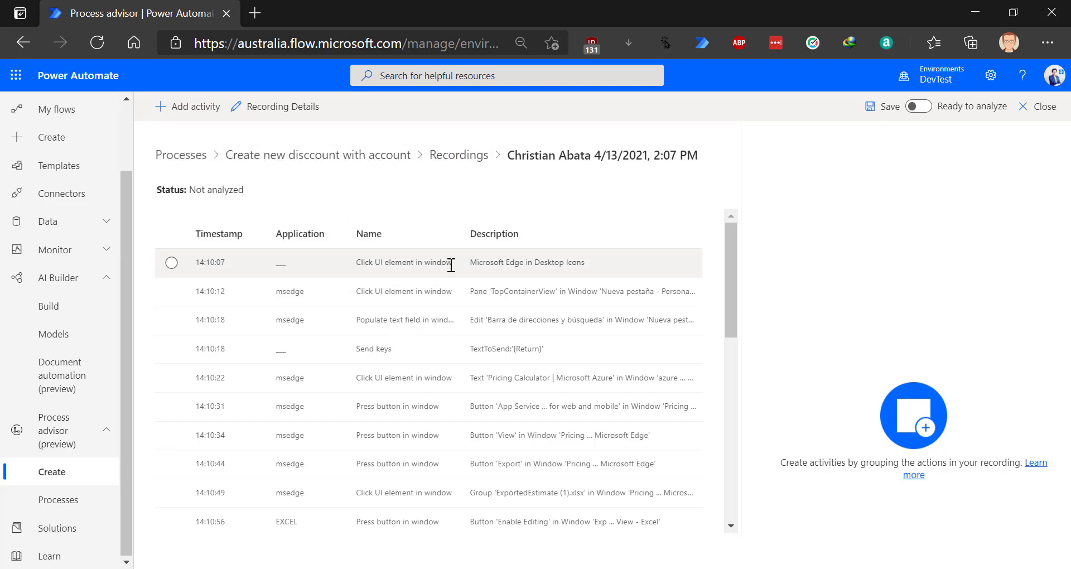
click(489, 266)
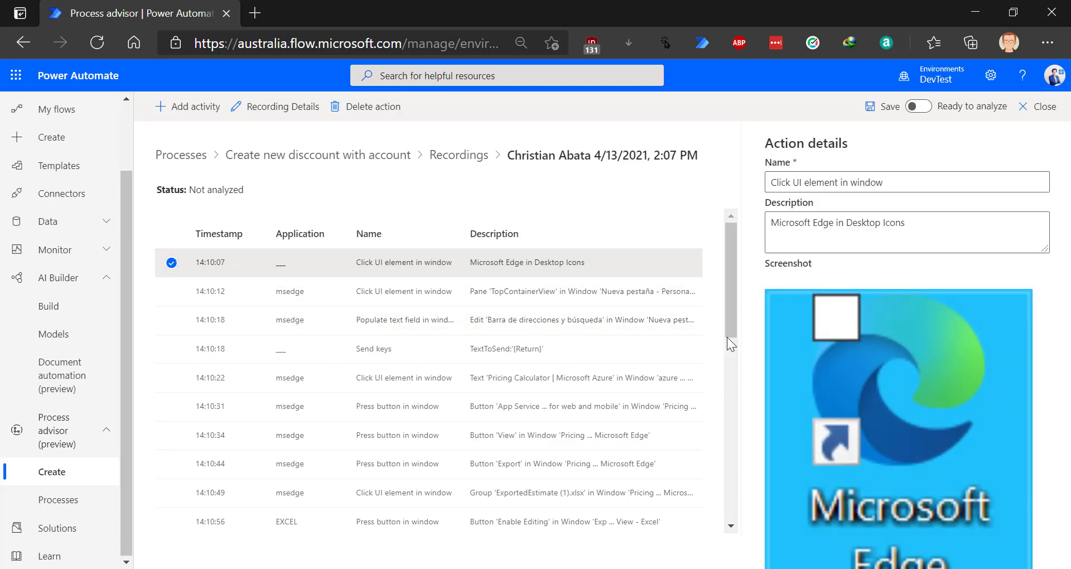
right_click(545, 325)
click(464, 346)
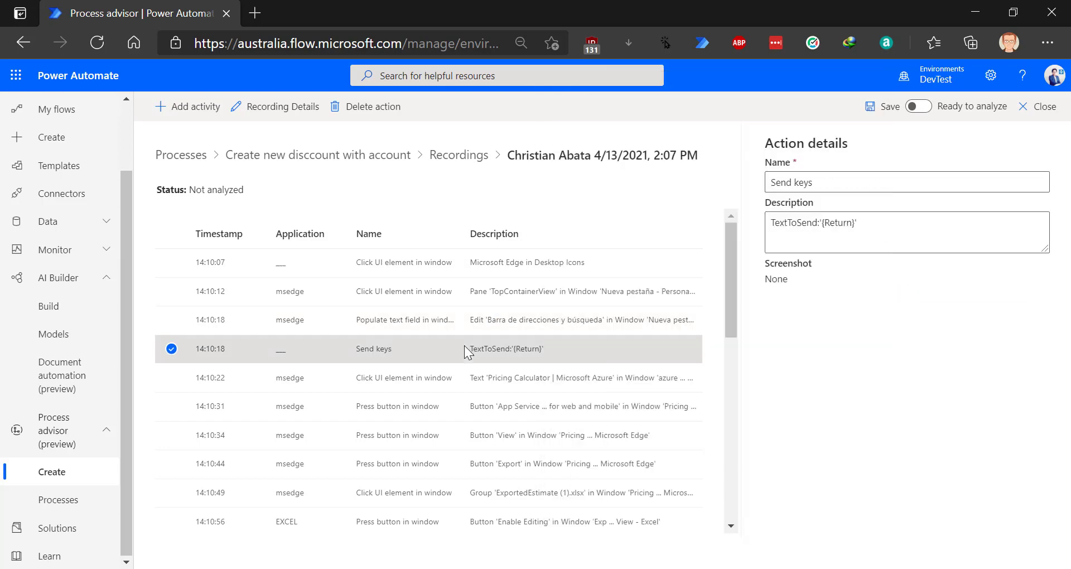
scroll(479, 361, down, 3)
click(495, 379)
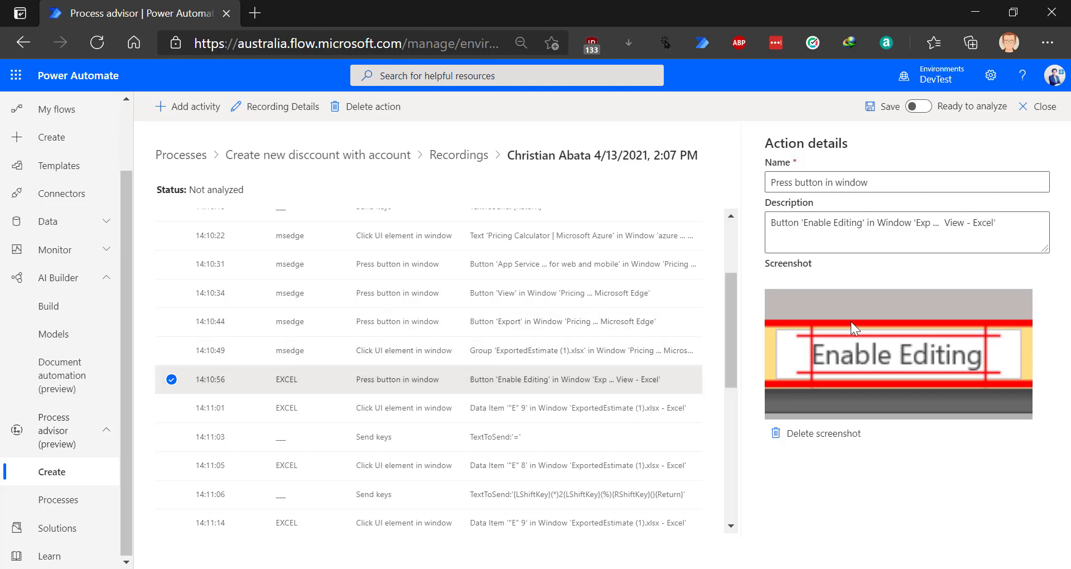
scroll(490, 333, down, 5)
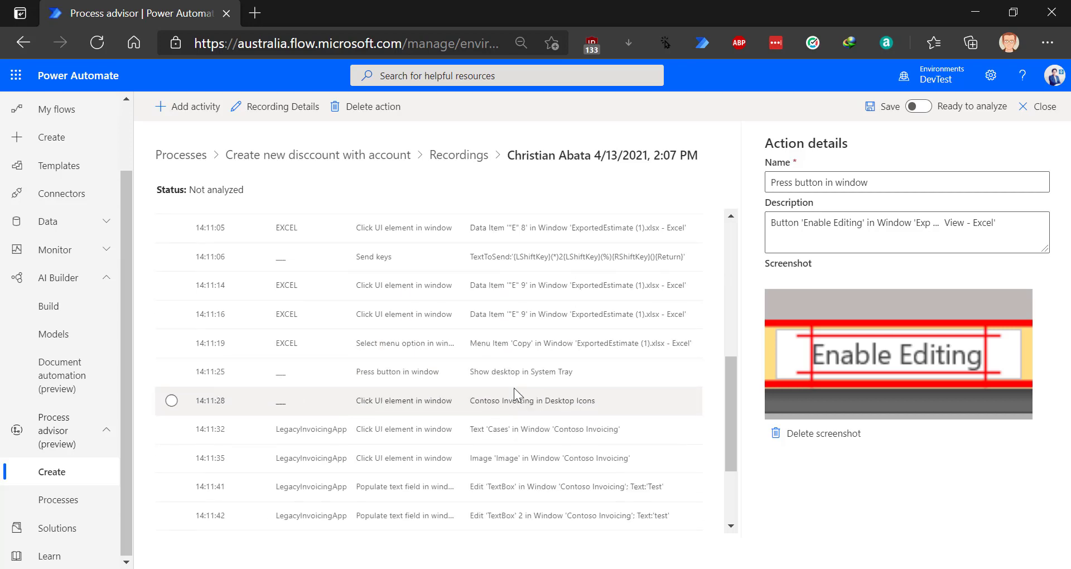
scroll(522, 394, up, 7)
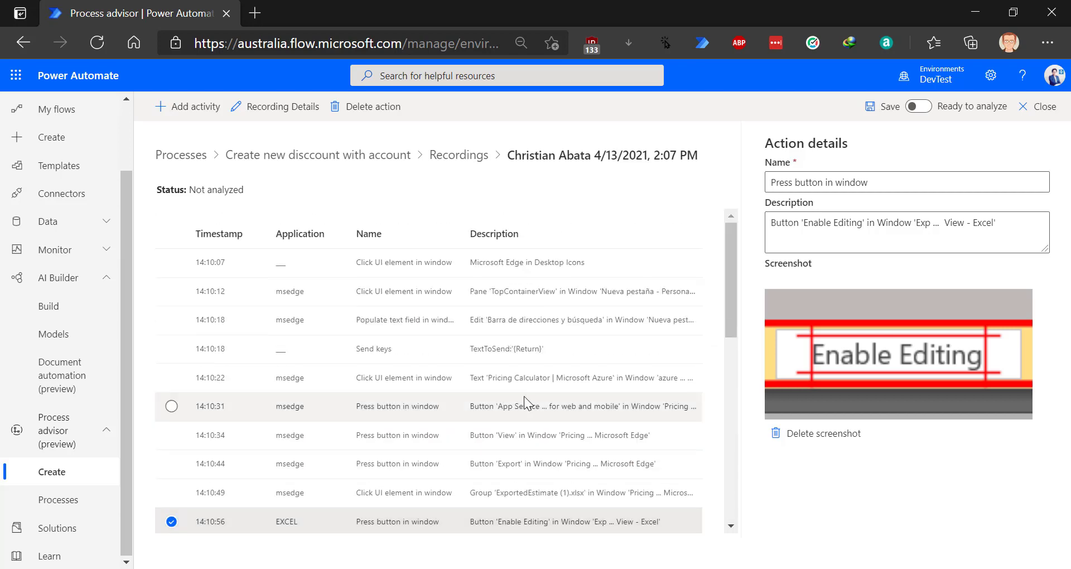
click(577, 312)
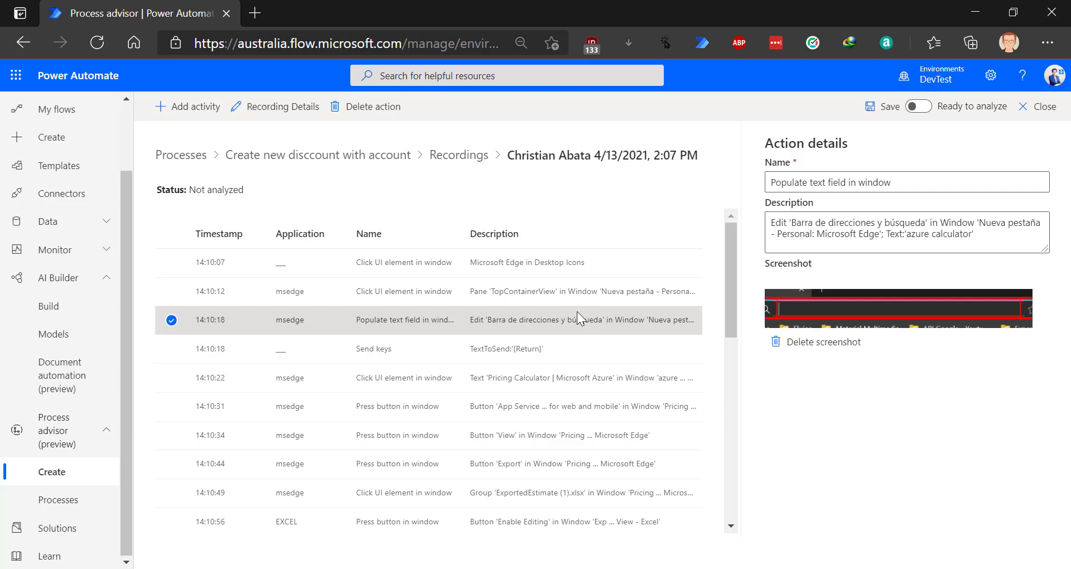
click(604, 434)
click(595, 489)
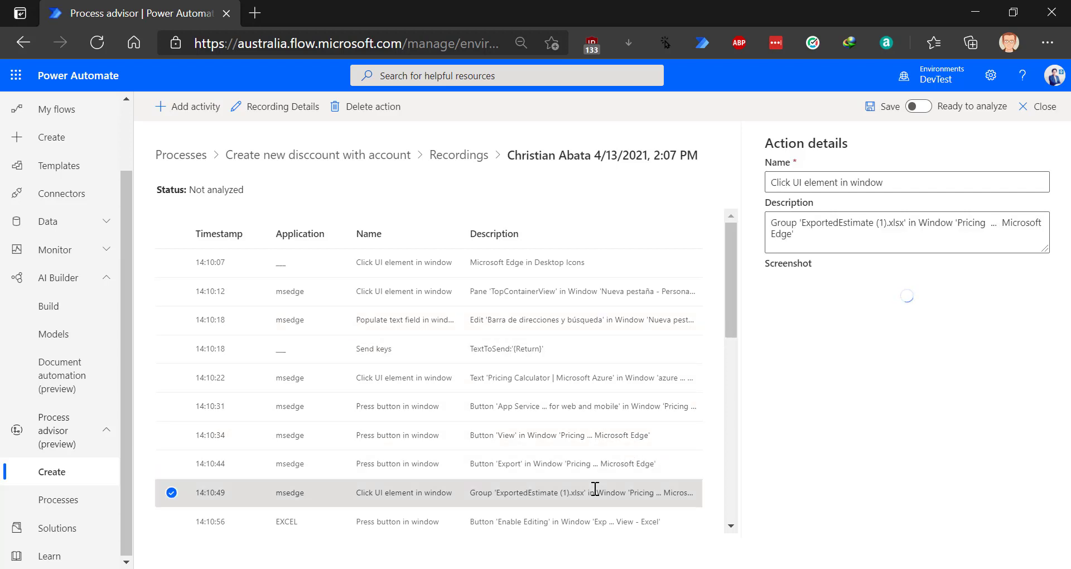
scroll(594, 475, down, 3)
click(596, 360)
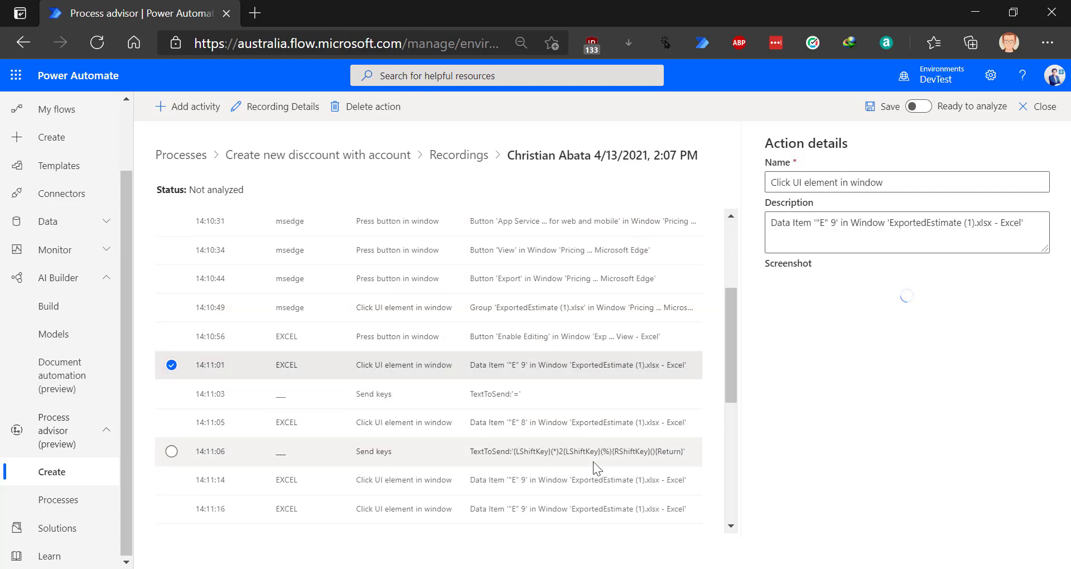
- Delete the screenshot from the 14:11:05 Excel cell E8 action, then reselect the first action
click(601, 423)
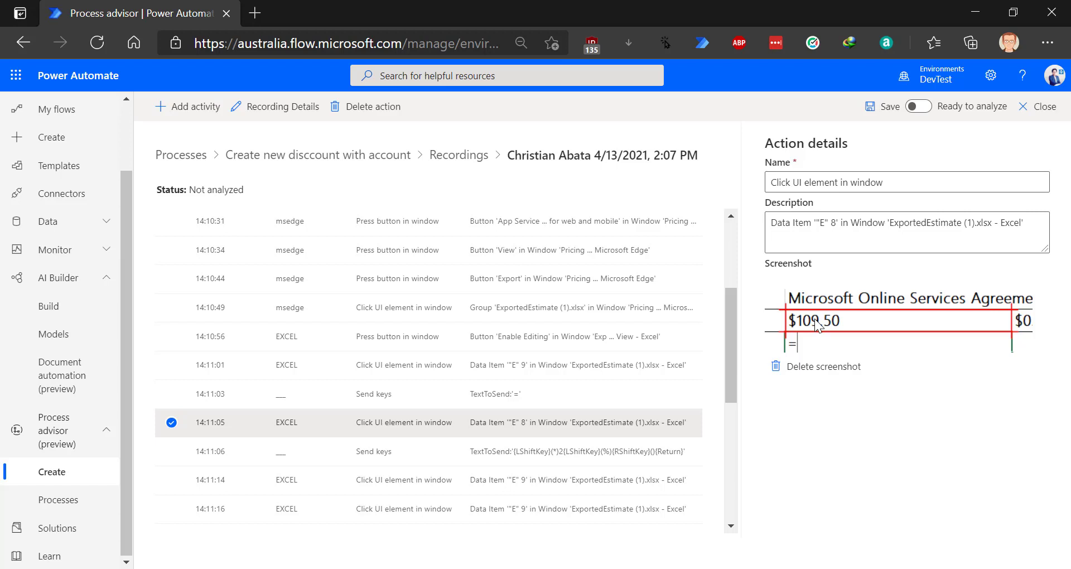
click(825, 369)
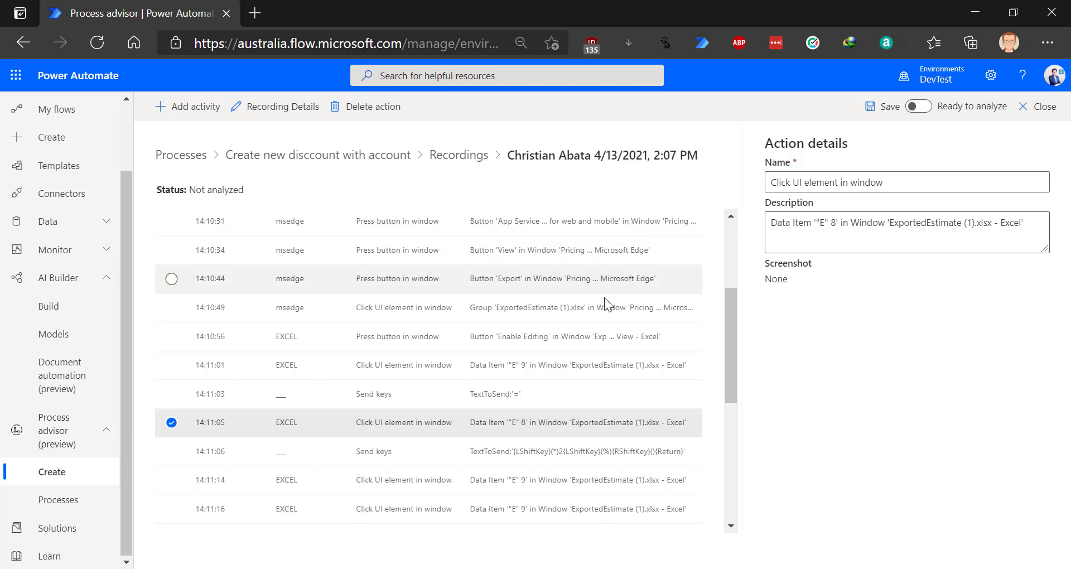
scroll(526, 337, up, 3)
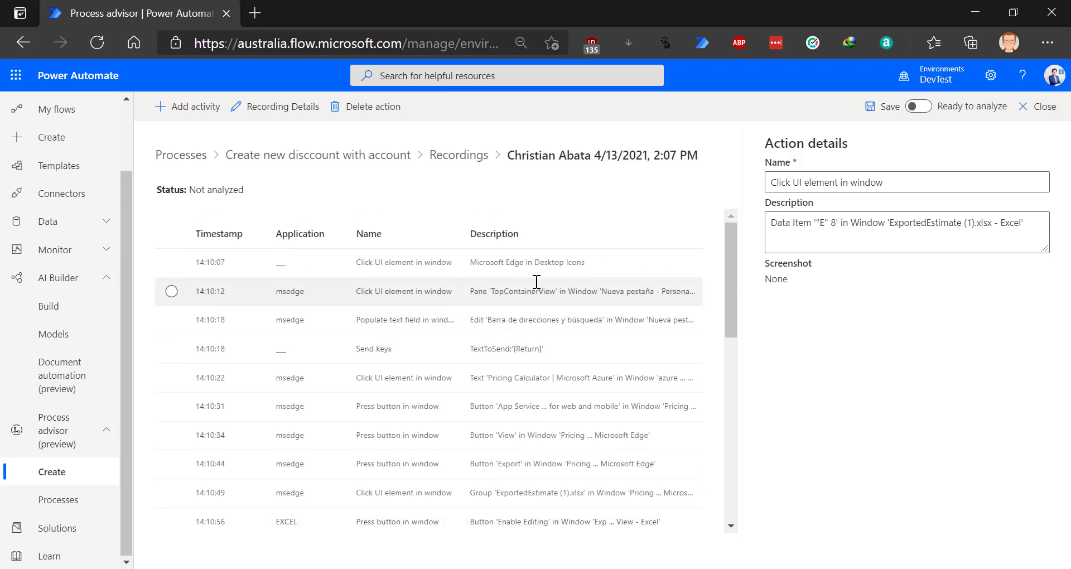
click(564, 269)
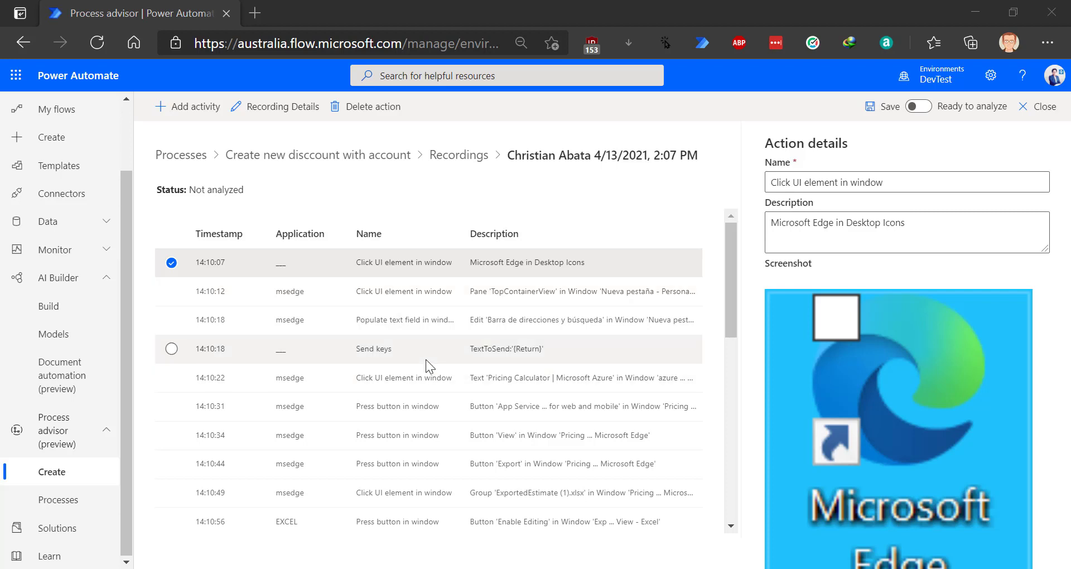
click(172, 263)
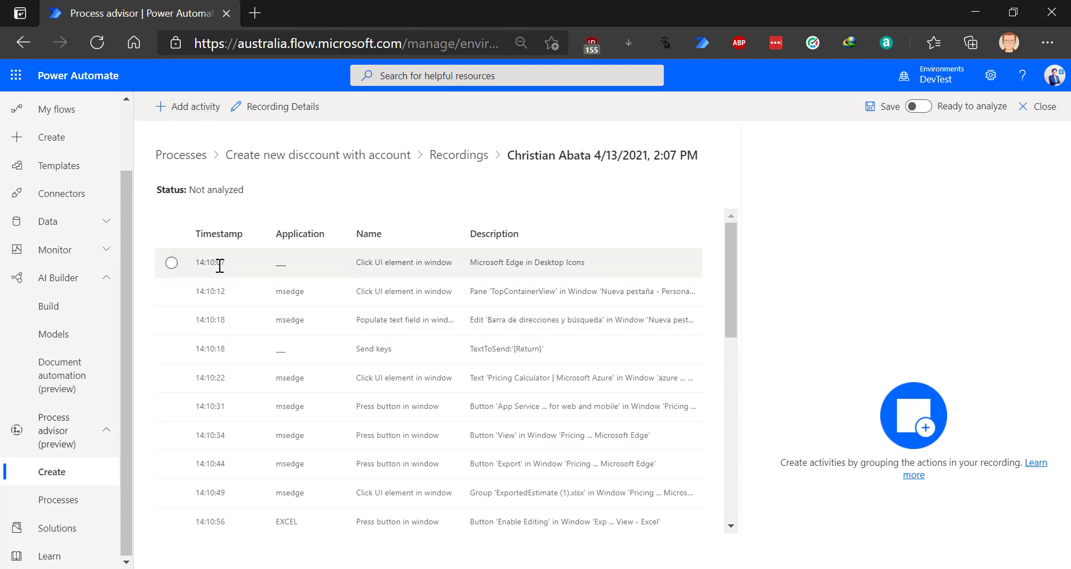
click(172, 262)
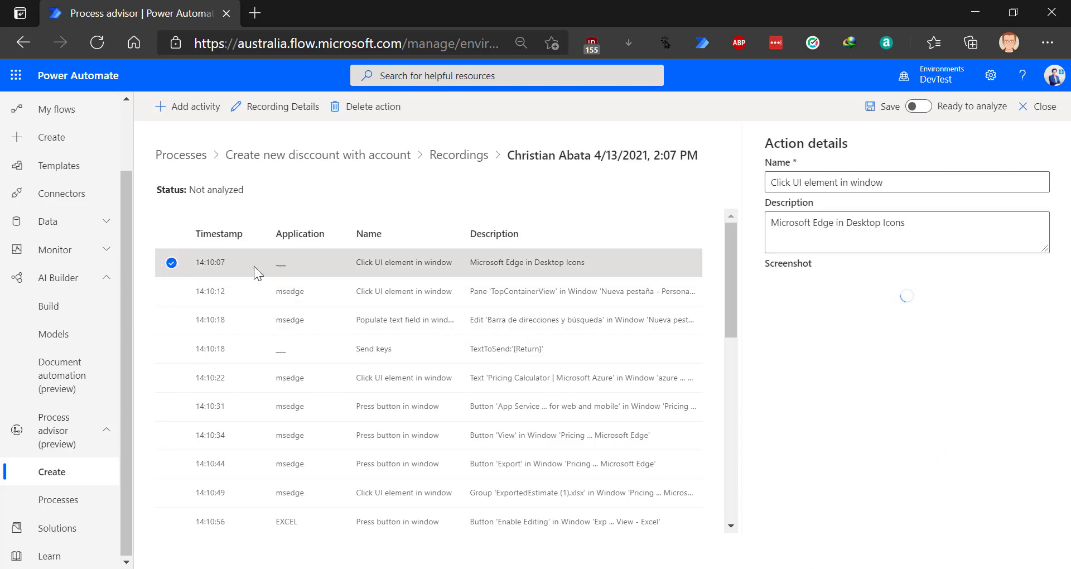
- Add a new activity above the first recorded actions (Edge launch, address bar entry)
click(186, 106)
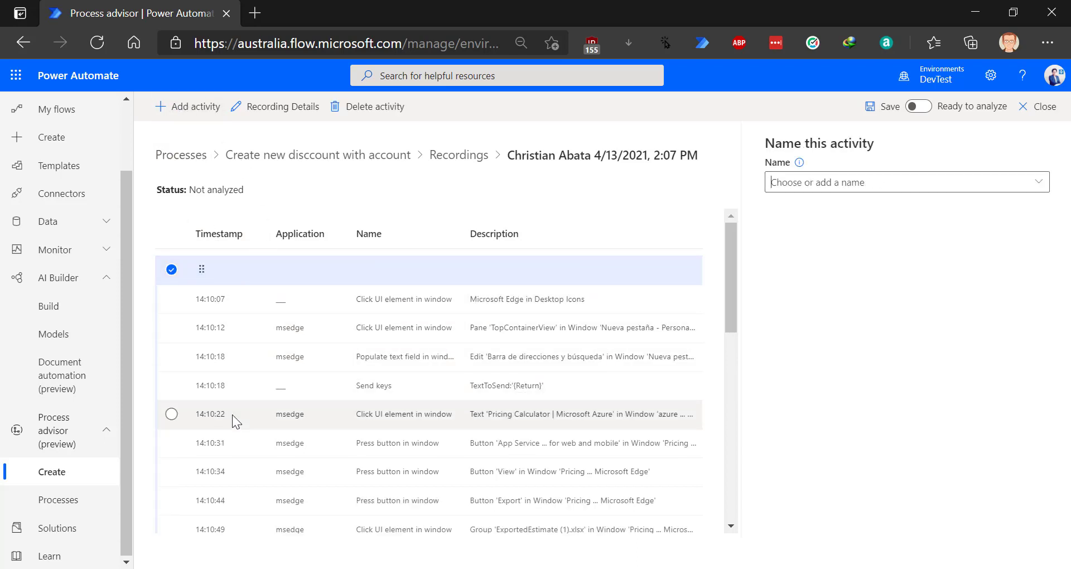
scroll(239, 407, down, 5)
scroll(207, 366, down, 3)
scroll(205, 360, up, 9)
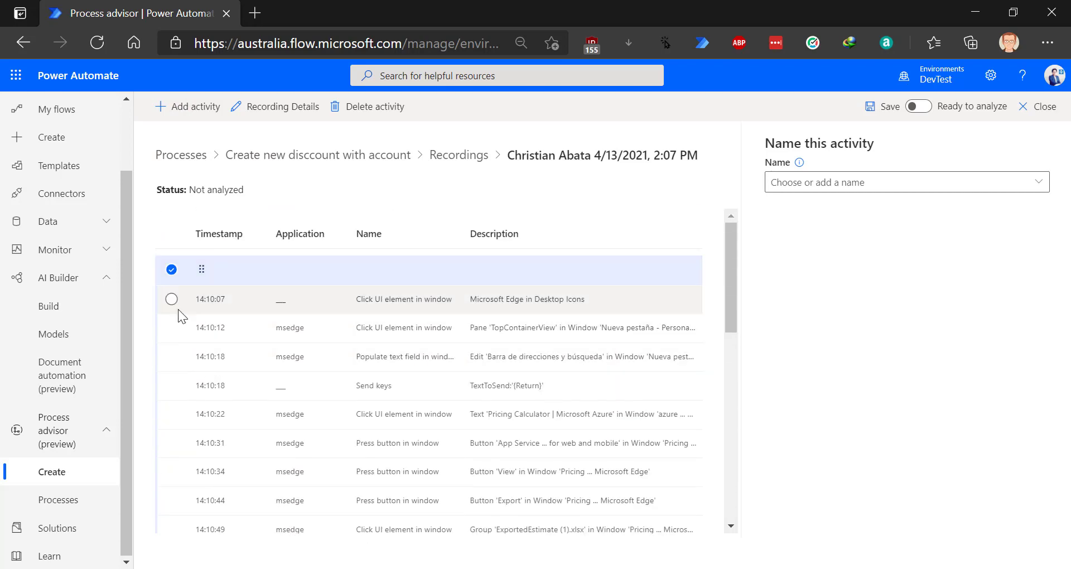
click(176, 303)
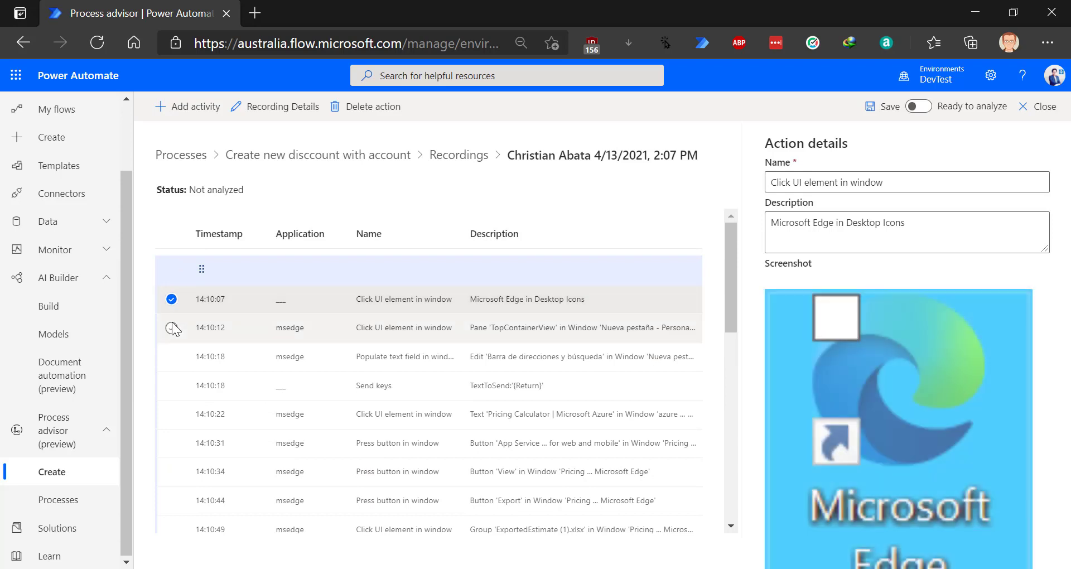
click(173, 334)
click(173, 360)
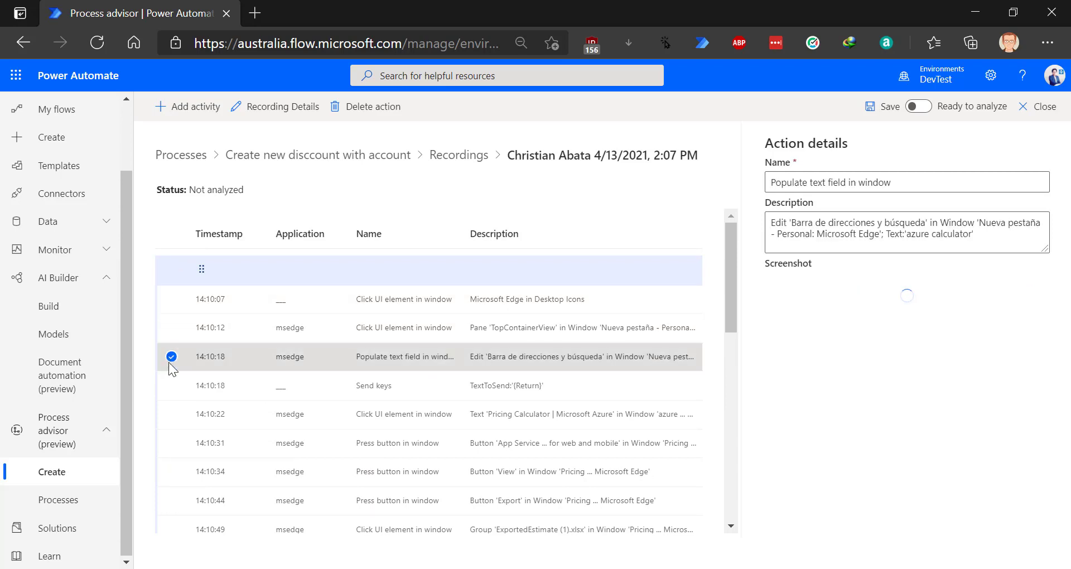
click(171, 270)
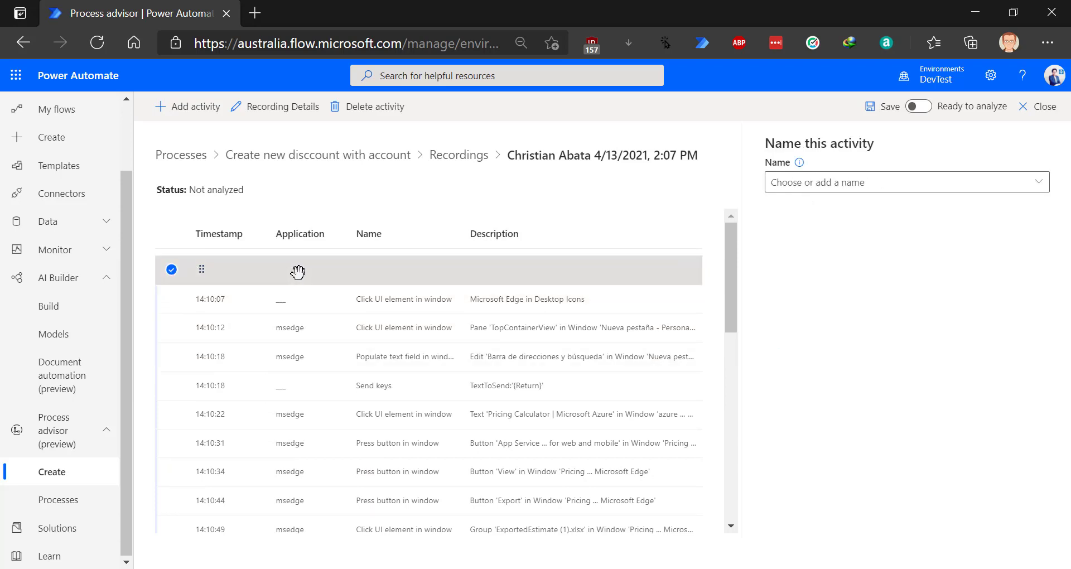
- Name the activity 'Open Azure calculator and get total amount'
click(913, 182)
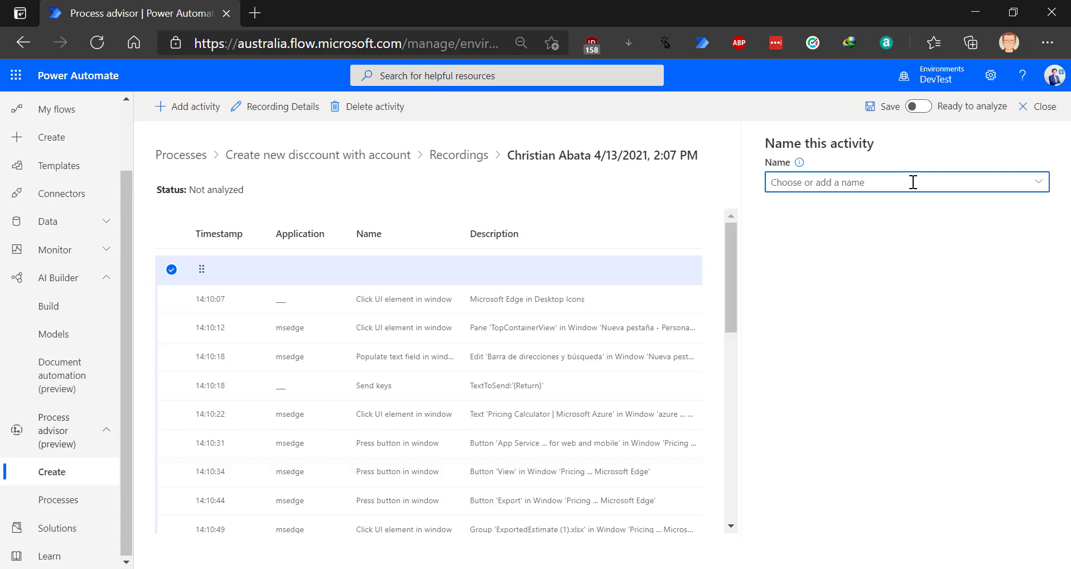
text(O)
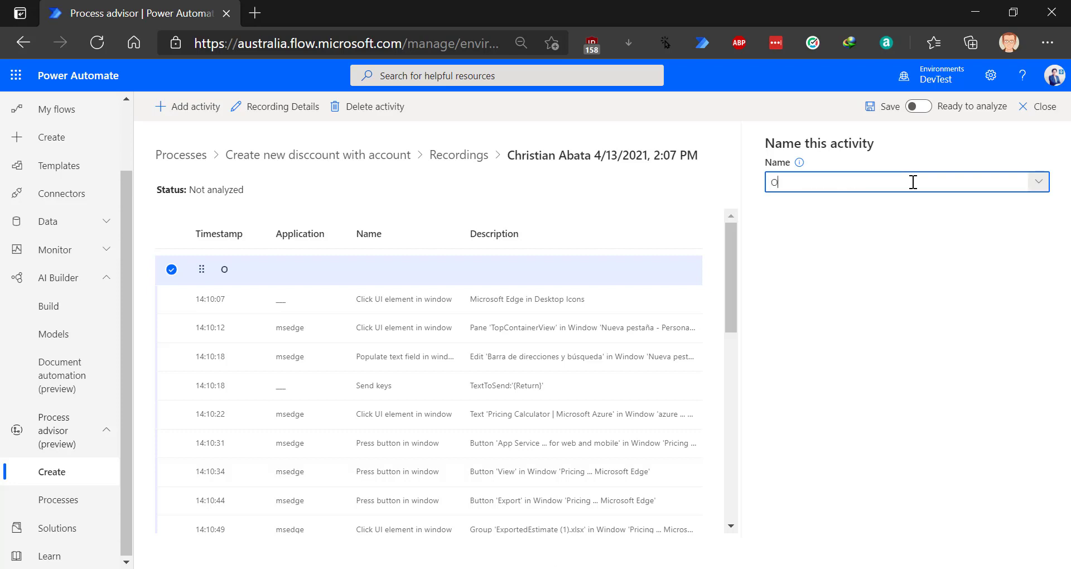
text(pen Azure calculator and see)
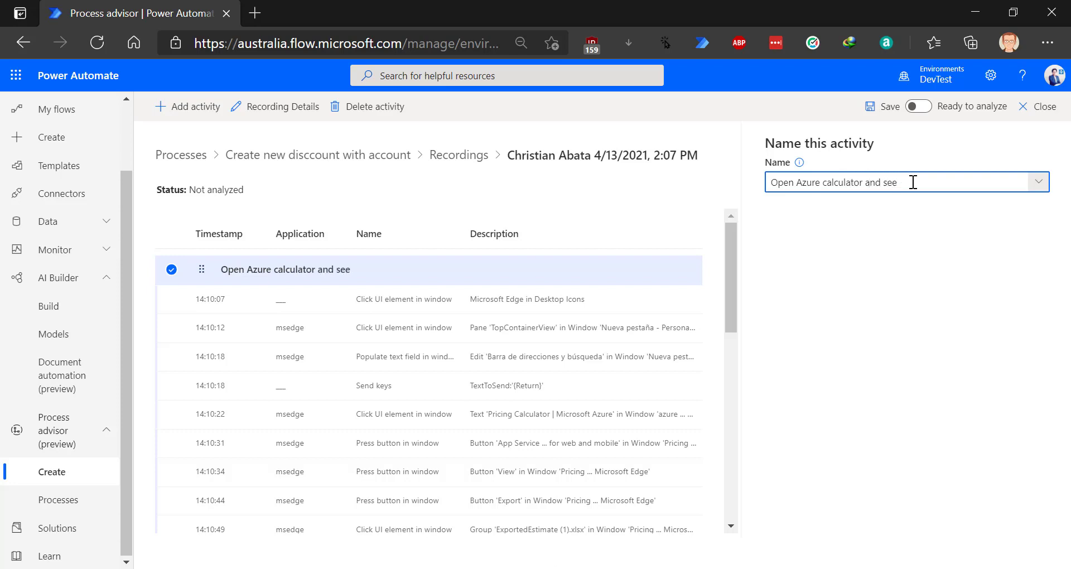
key(BackSpace)
key(BackSpace)
key(BackSpace)
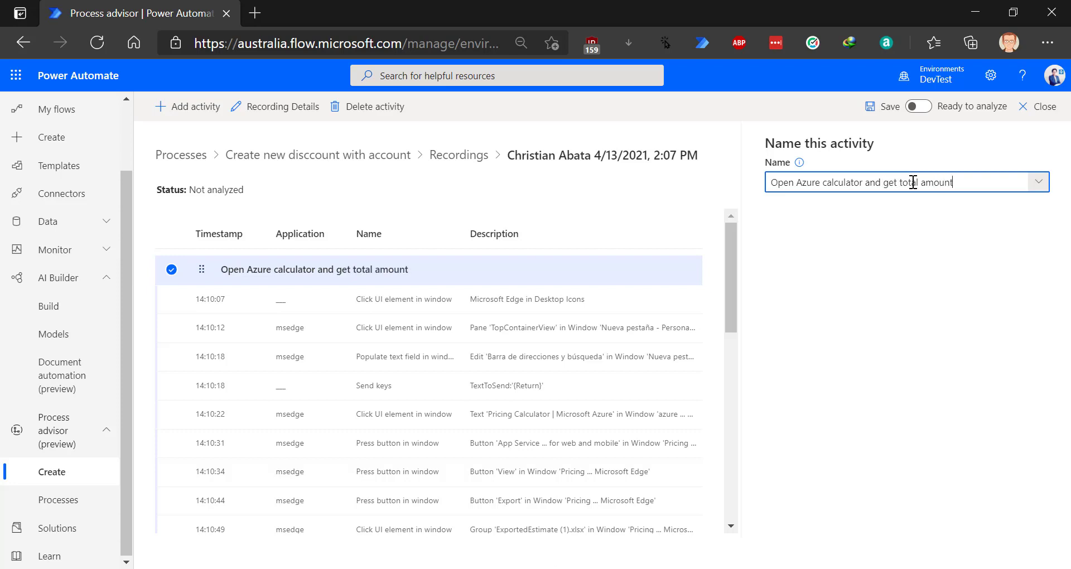
triple_click(914, 183)
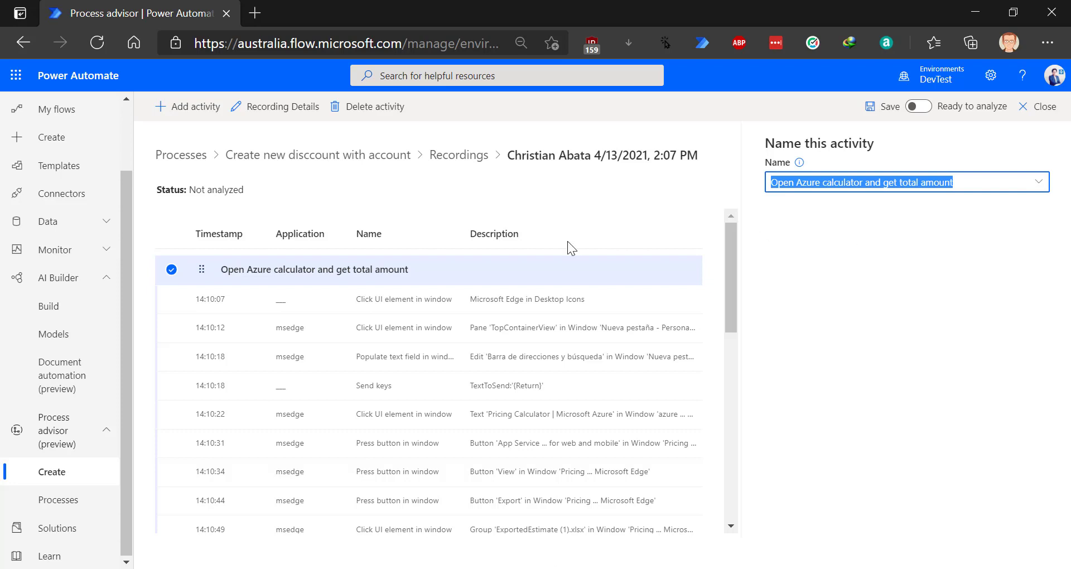
- Inspect actions 14:10:07 through 14:11:03, ending on the step opening ExportedEstimate (1).xlsx
click(286, 334)
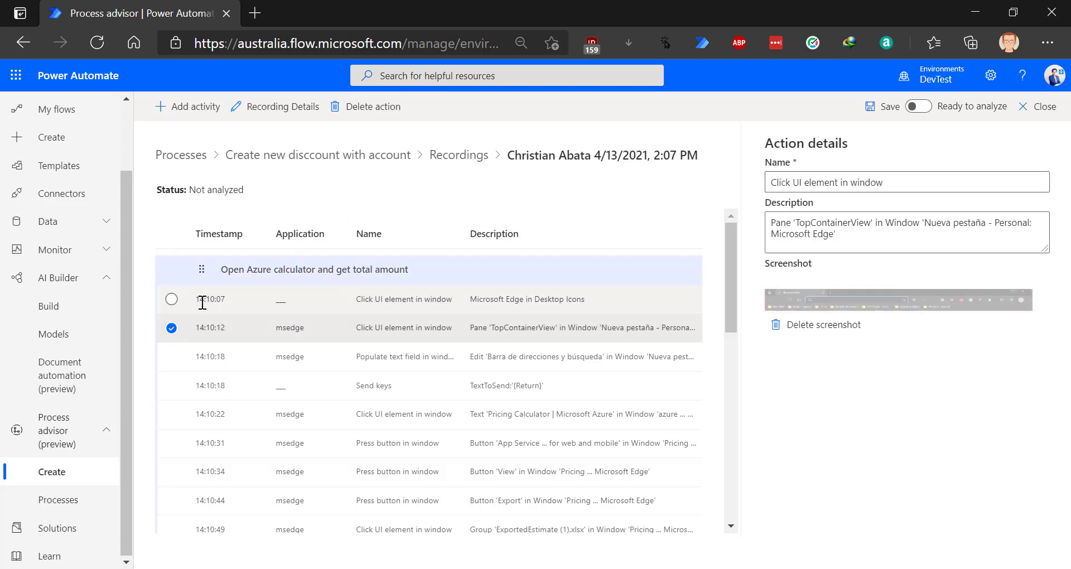
click(171, 300)
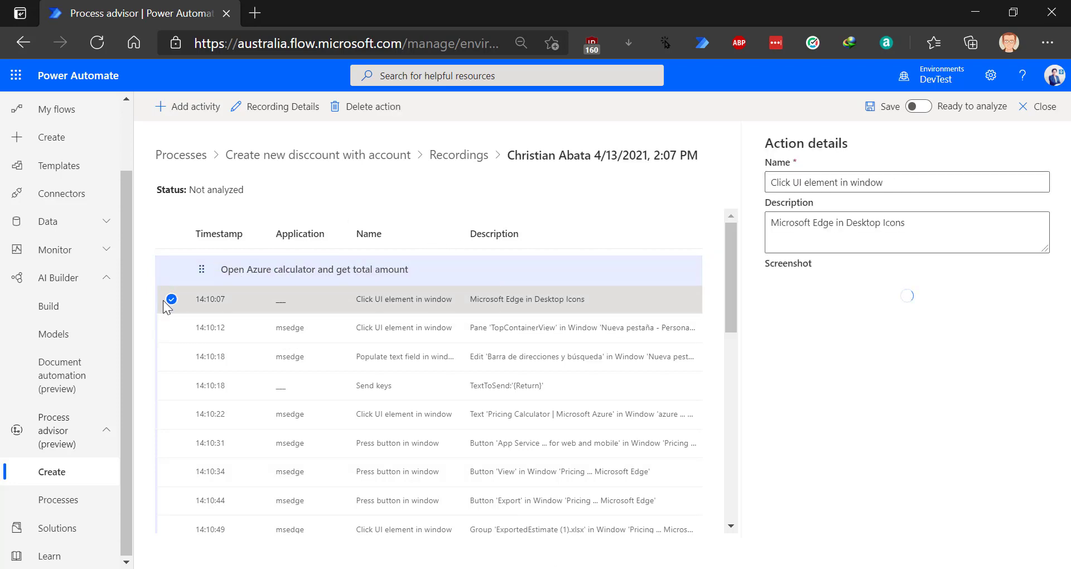
click(172, 357)
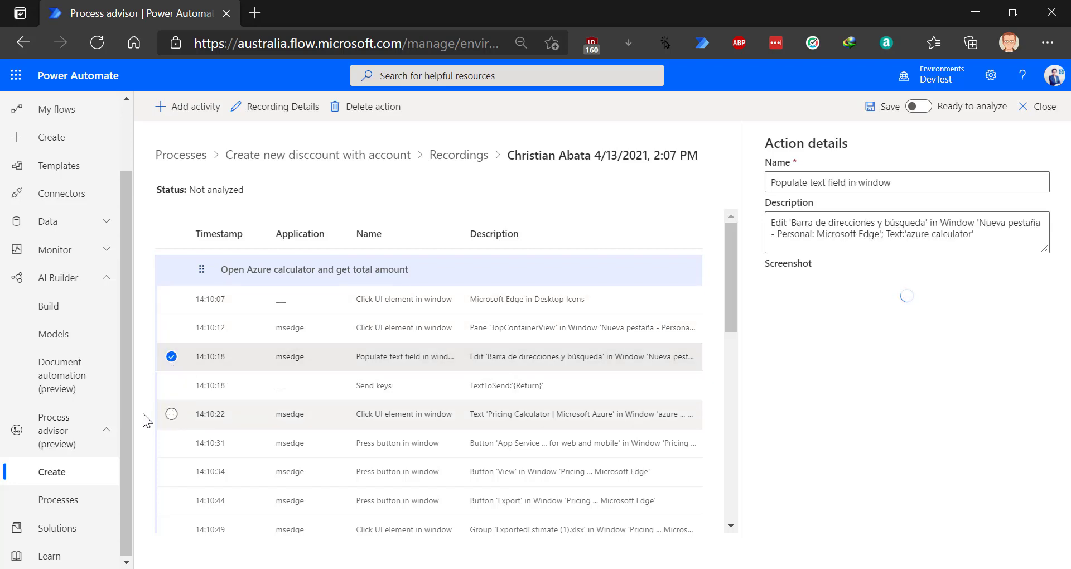
scroll(150, 413, down, 3)
click(411, 302)
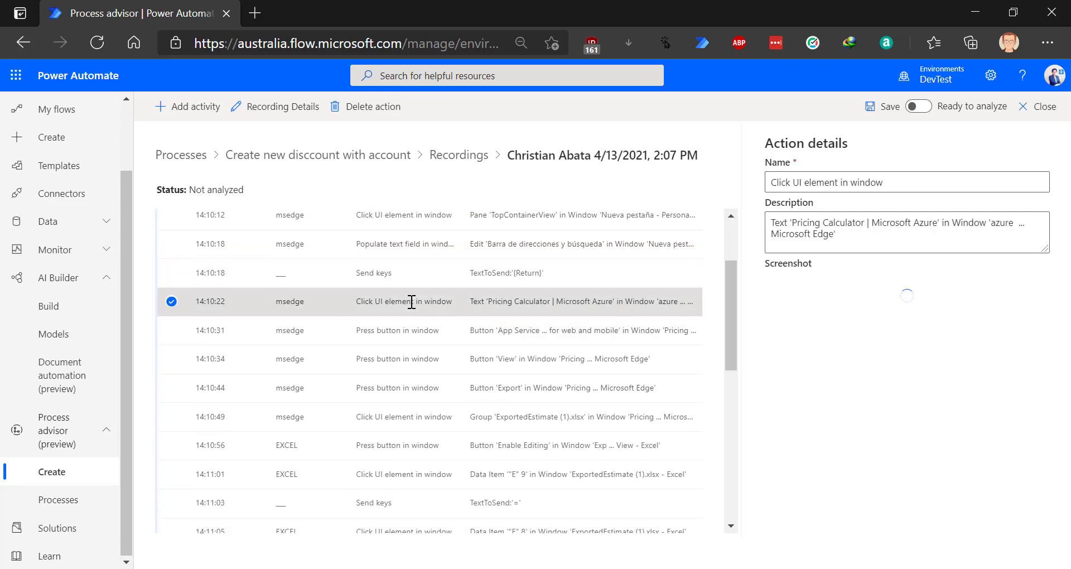
click(389, 340)
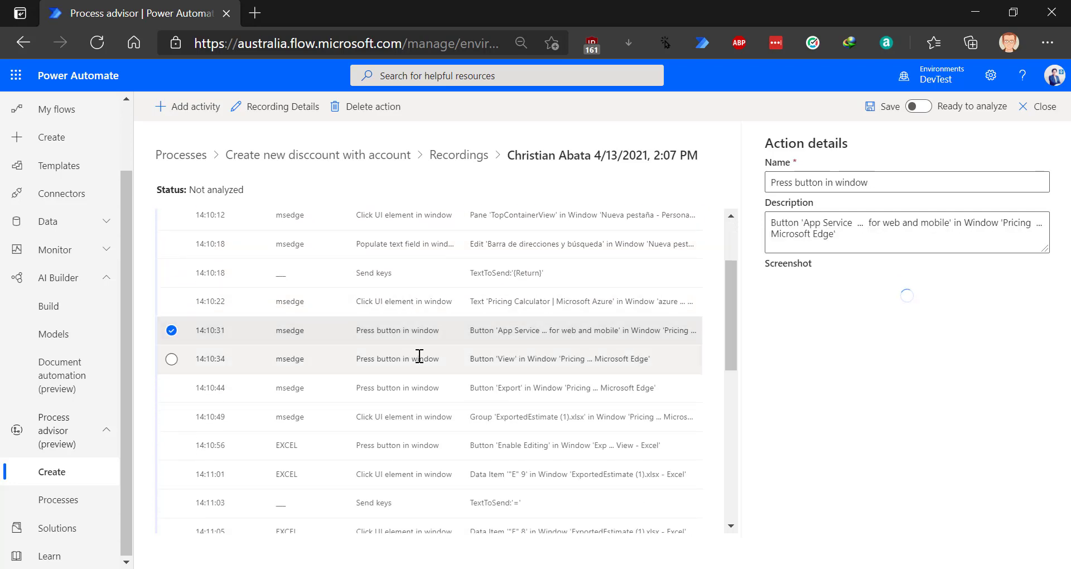
click(402, 358)
click(406, 389)
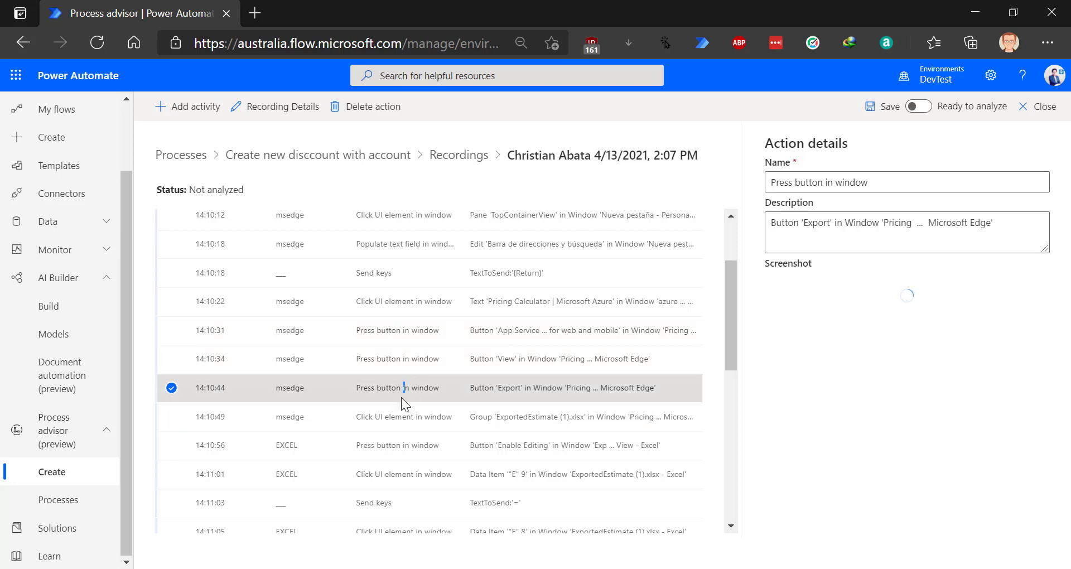
scroll(406, 398, down, 2)
click(402, 426)
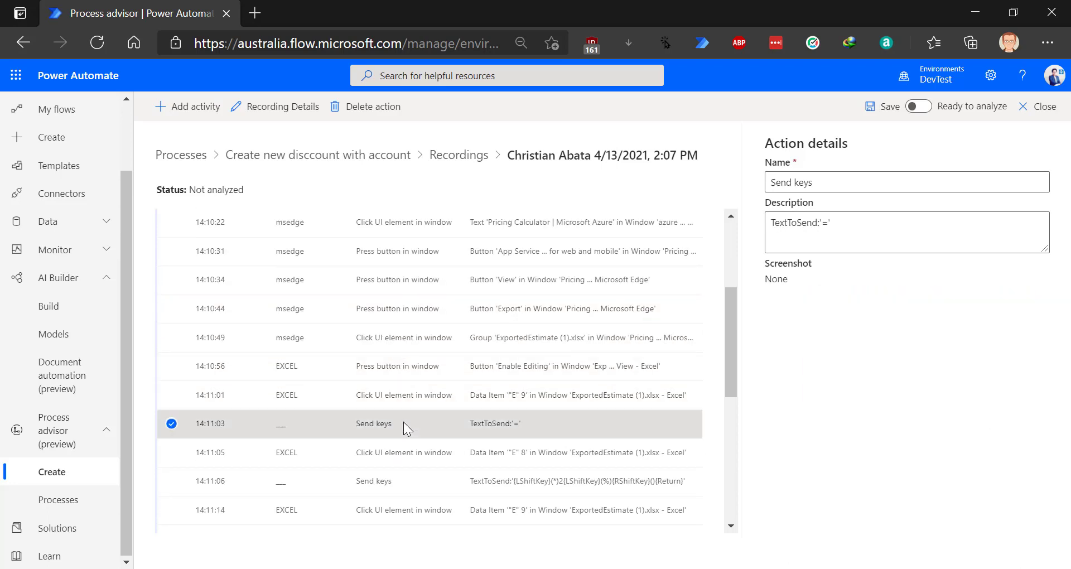
click(390, 396)
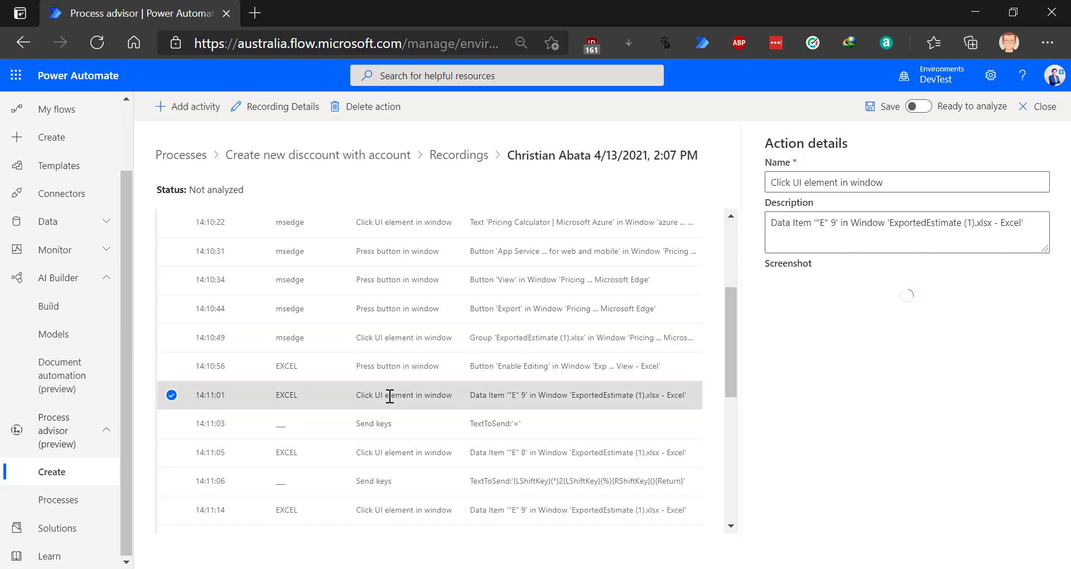
click(394, 368)
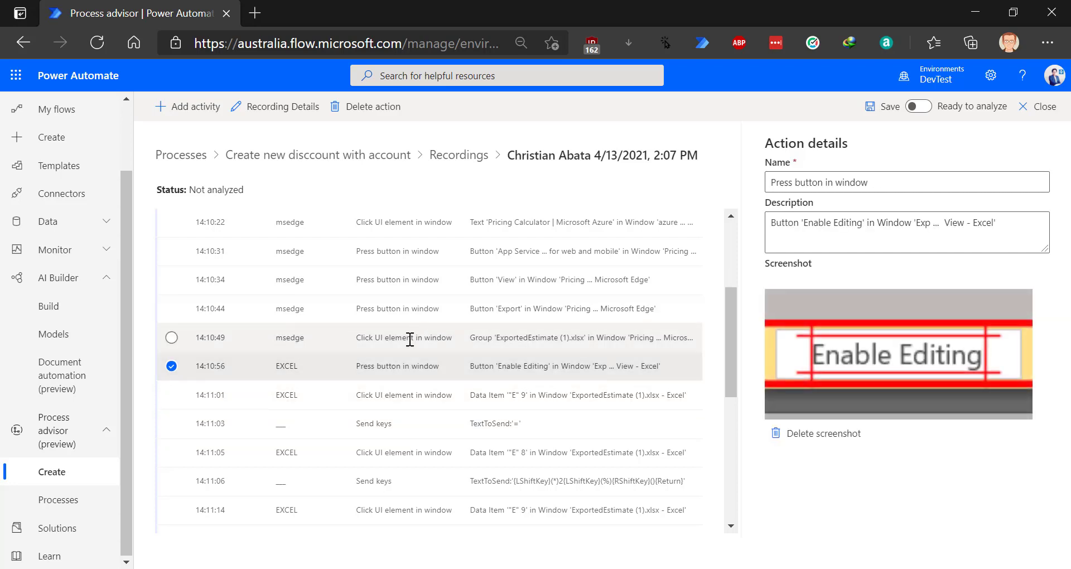
click(407, 340)
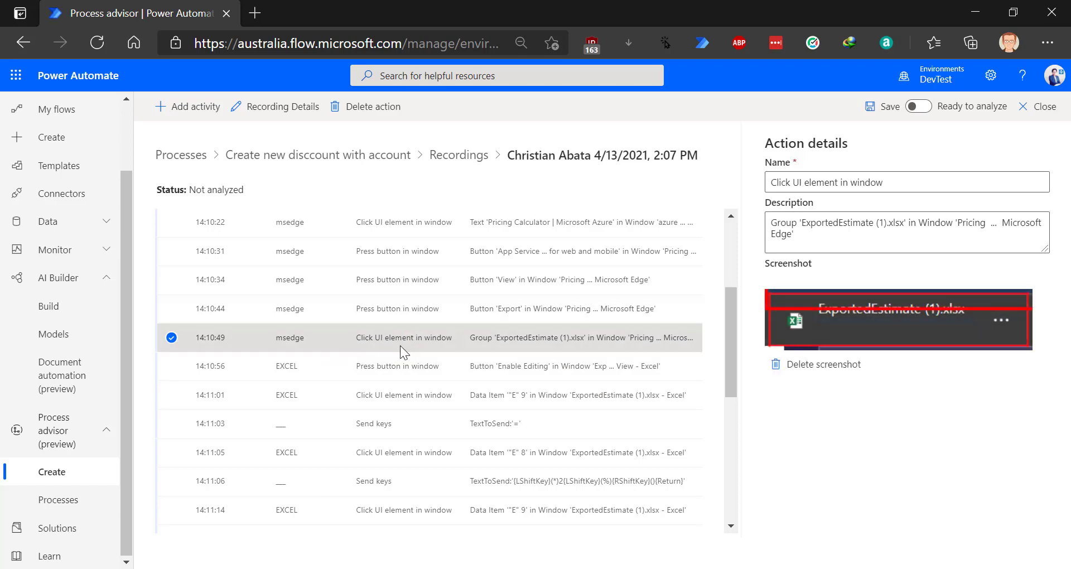
- Add an activity named 'Opening Excel file' starting at the 14:10:49 step
click(179, 107)
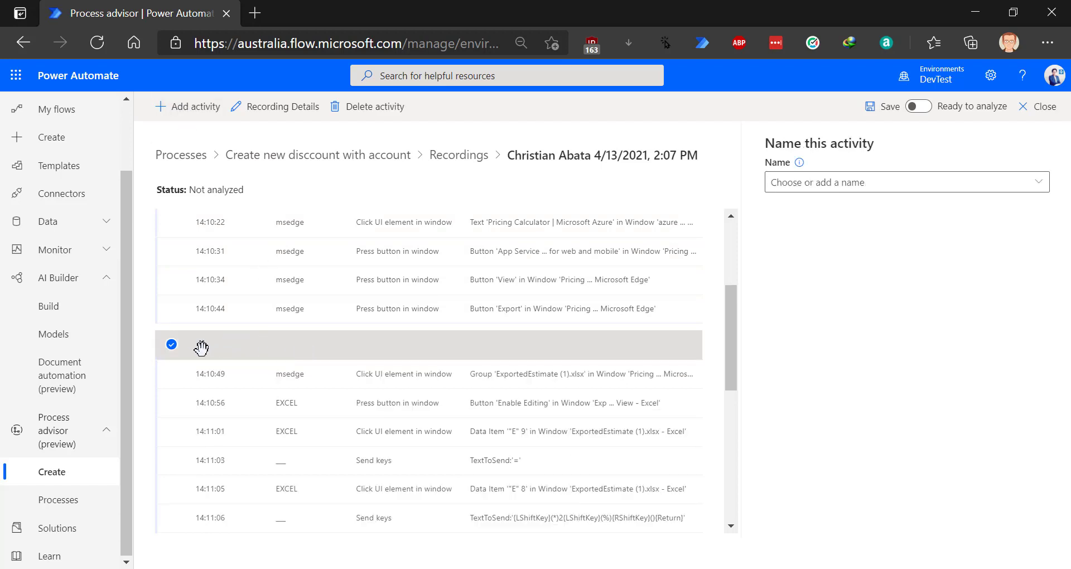
click(805, 180)
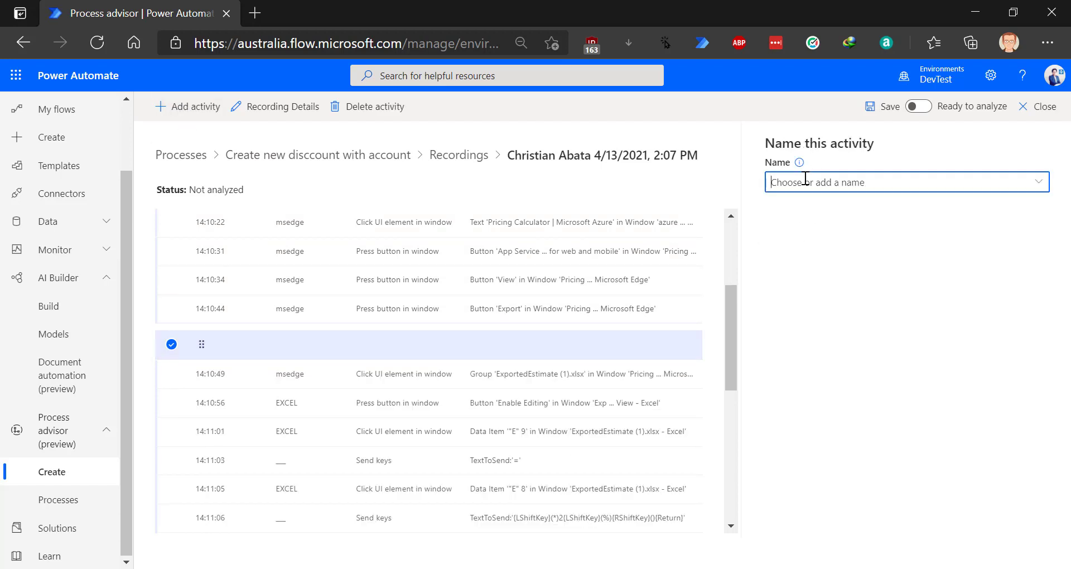
text(Opening)
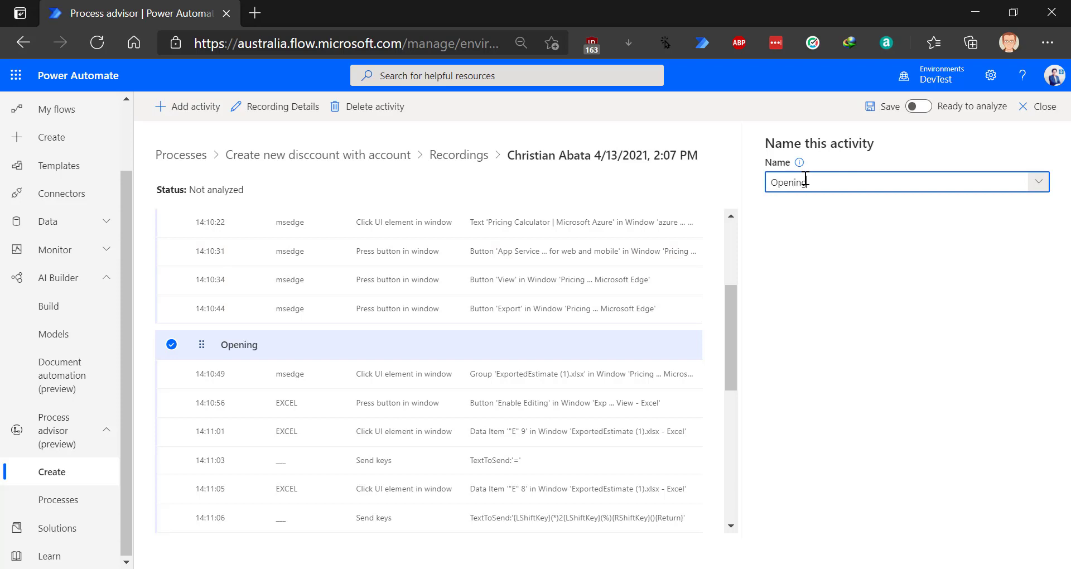
text( Excel file)
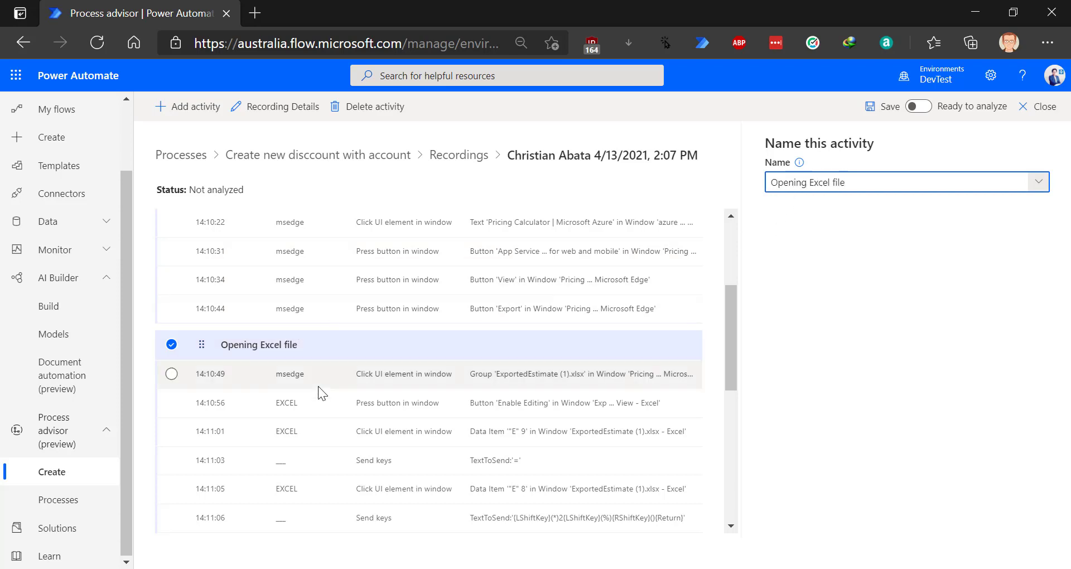
- Check the following actions, from Enable Editing through the Contoso Invoicing launch
scroll(323, 367, down, 2)
click(288, 292)
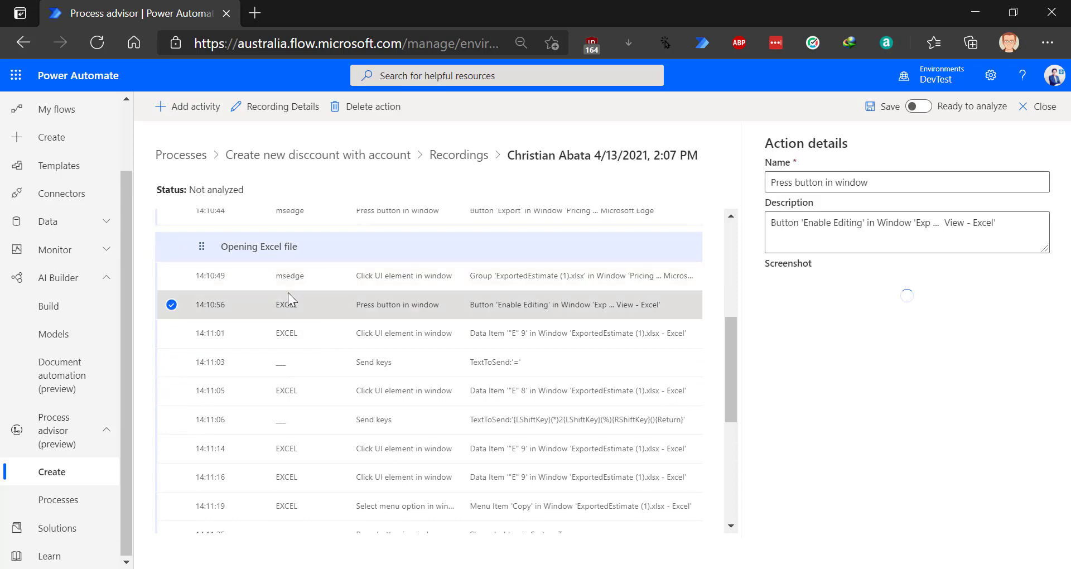
click(293, 324)
click(290, 362)
click(293, 389)
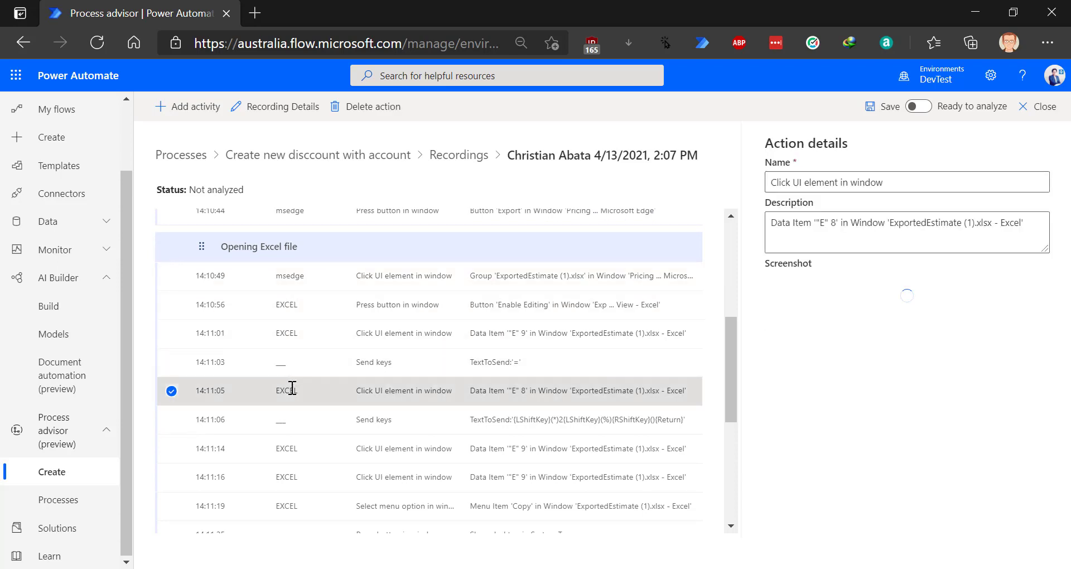
click(296, 421)
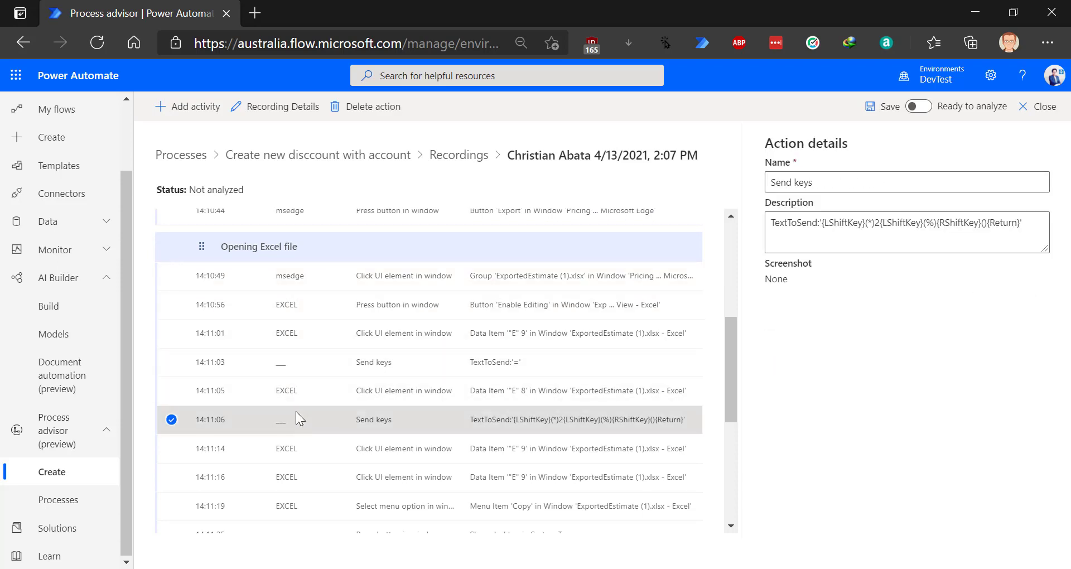
scroll(299, 426, down, 1)
click(300, 424)
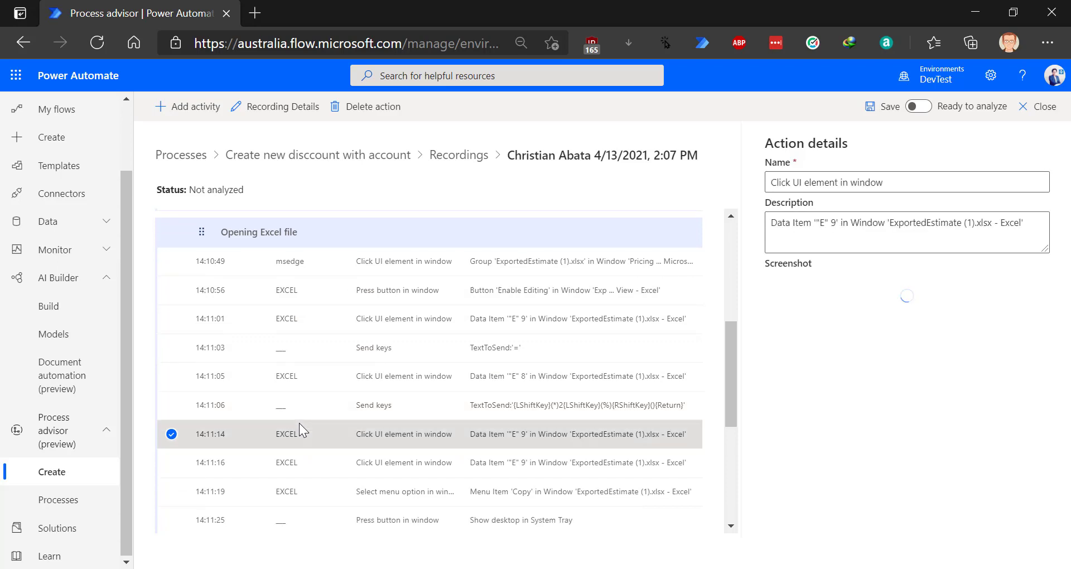
click(305, 487)
scroll(320, 427, down, 3)
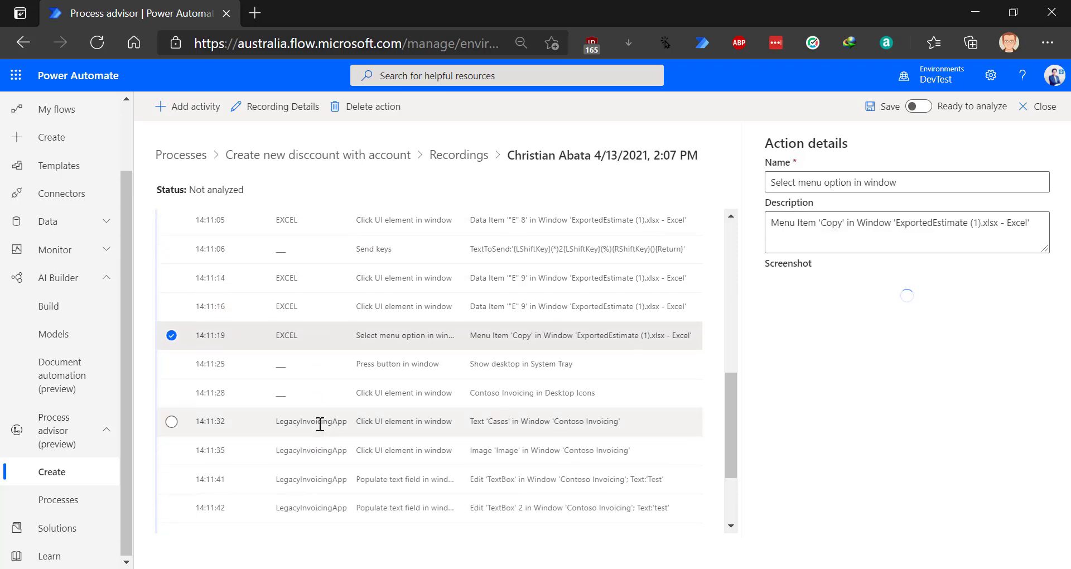
click(317, 362)
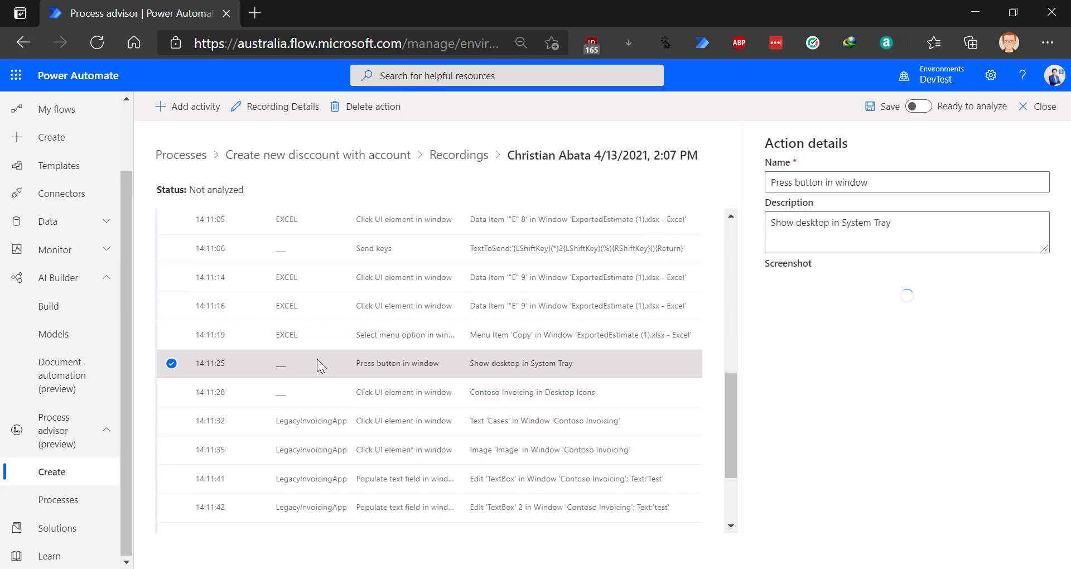
click(316, 381)
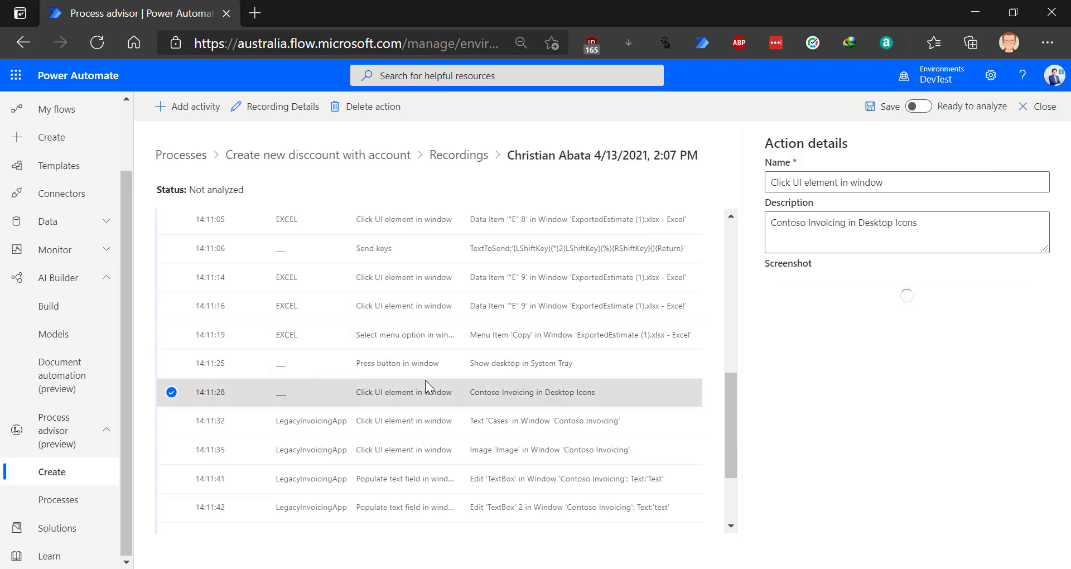
click(310, 362)
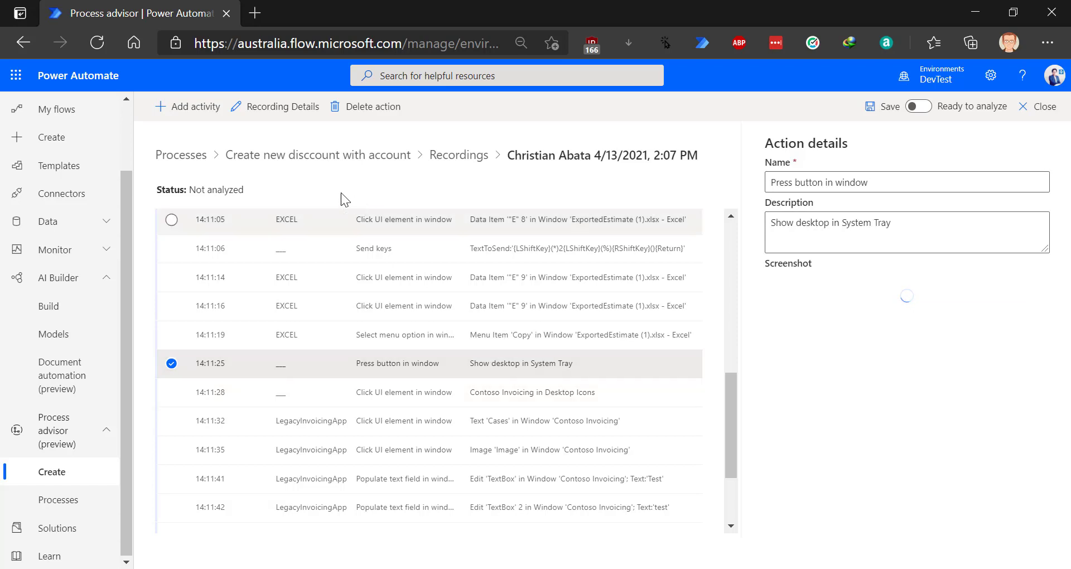
- Add an activity named 'Opening Conoso App' starting at the show-desktop step
click(210, 107)
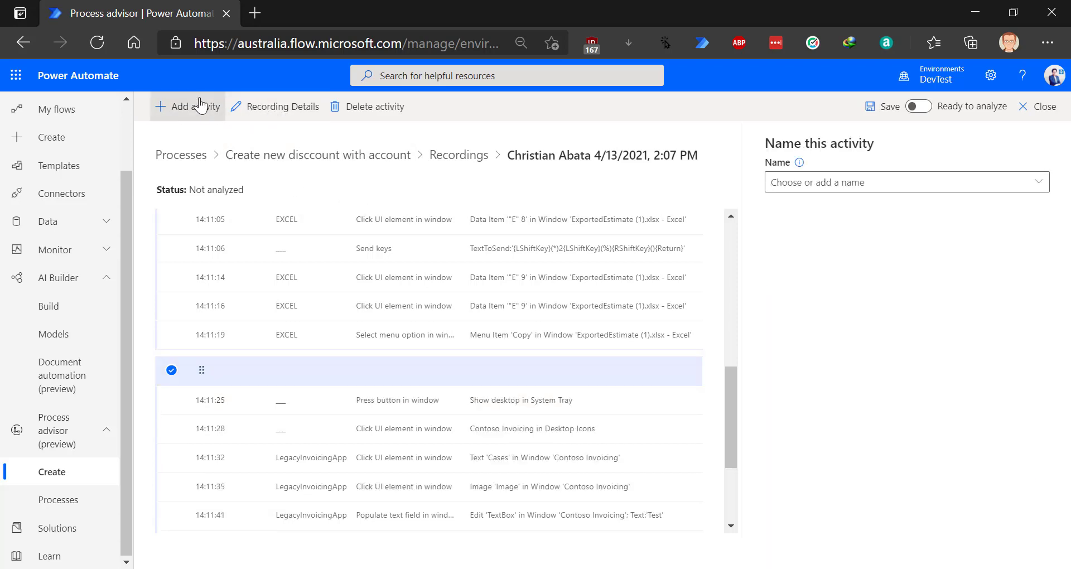
click(818, 181)
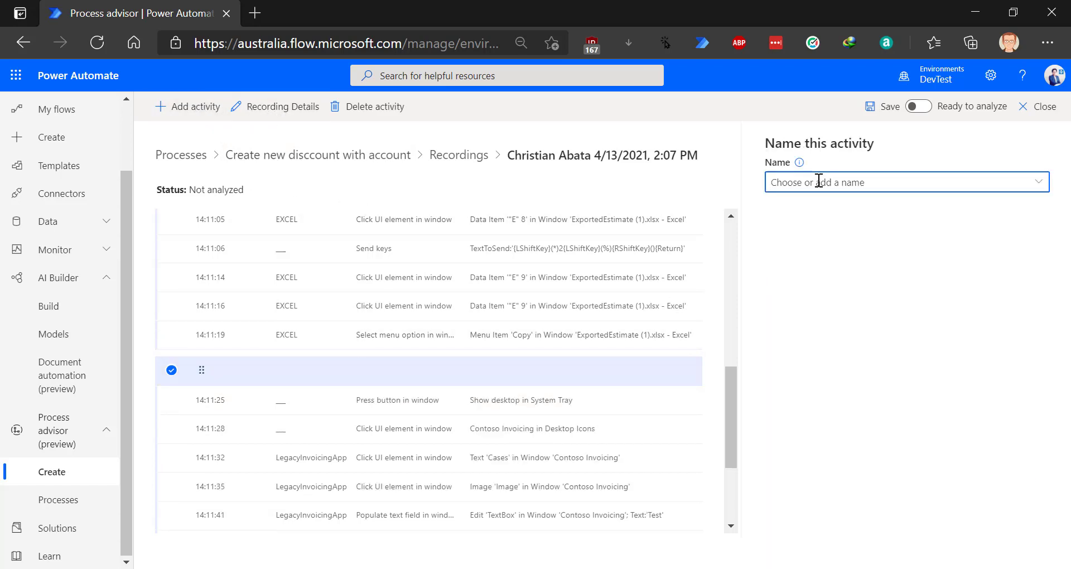
text(Opening )
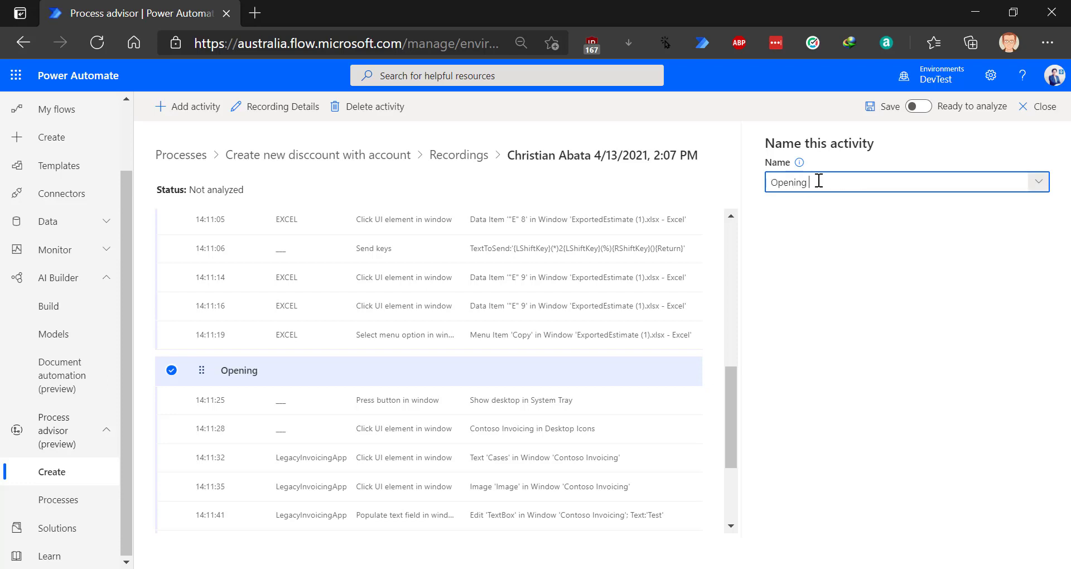
text(Conoso App)
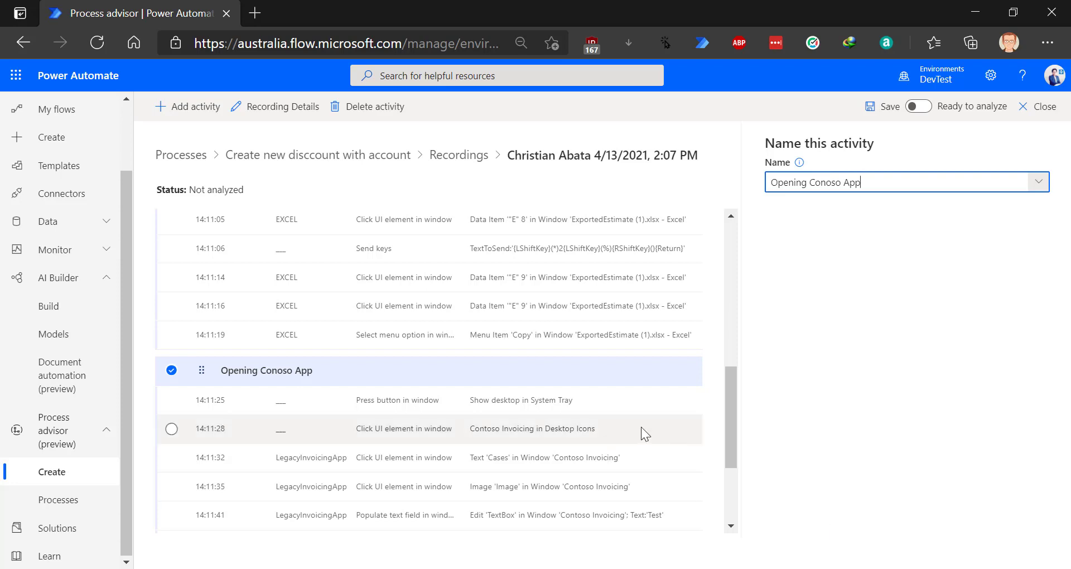
scroll(601, 406, down, 3)
scroll(404, 296, down, 1)
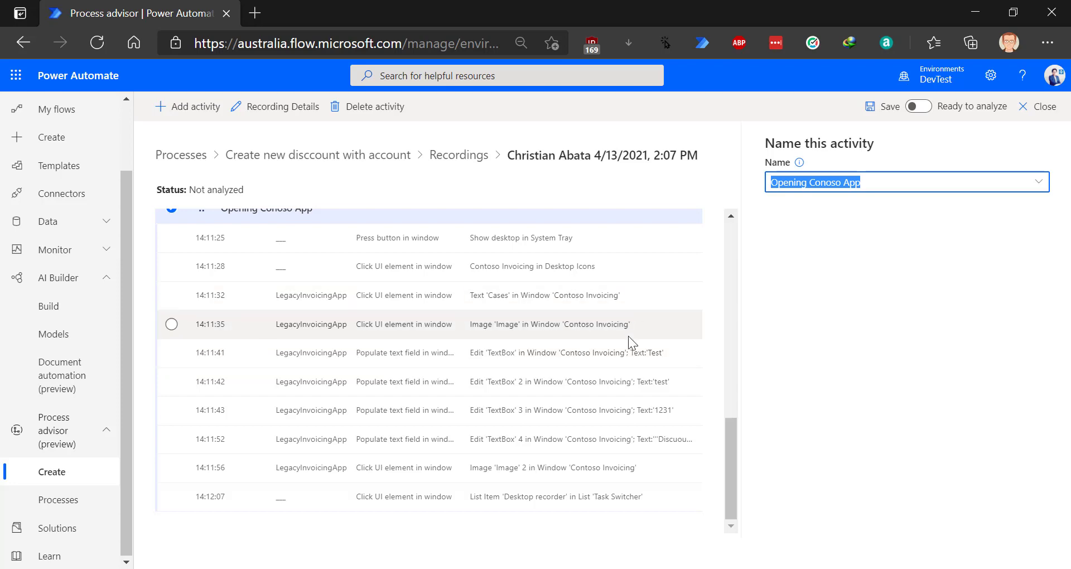
scroll(636, 377, up, 5)
scroll(636, 377, up, 5)
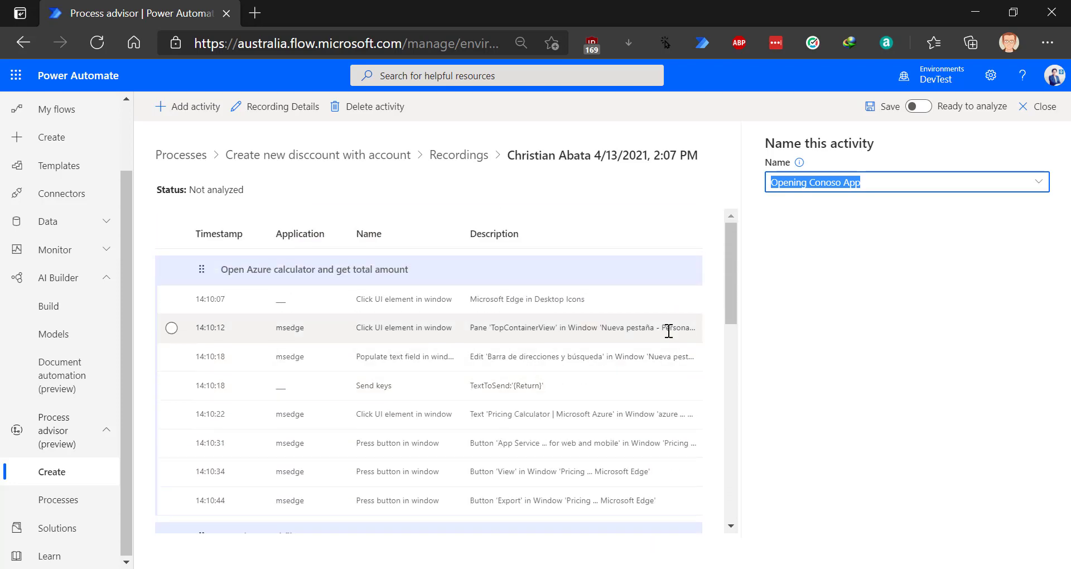
click(777, 293)
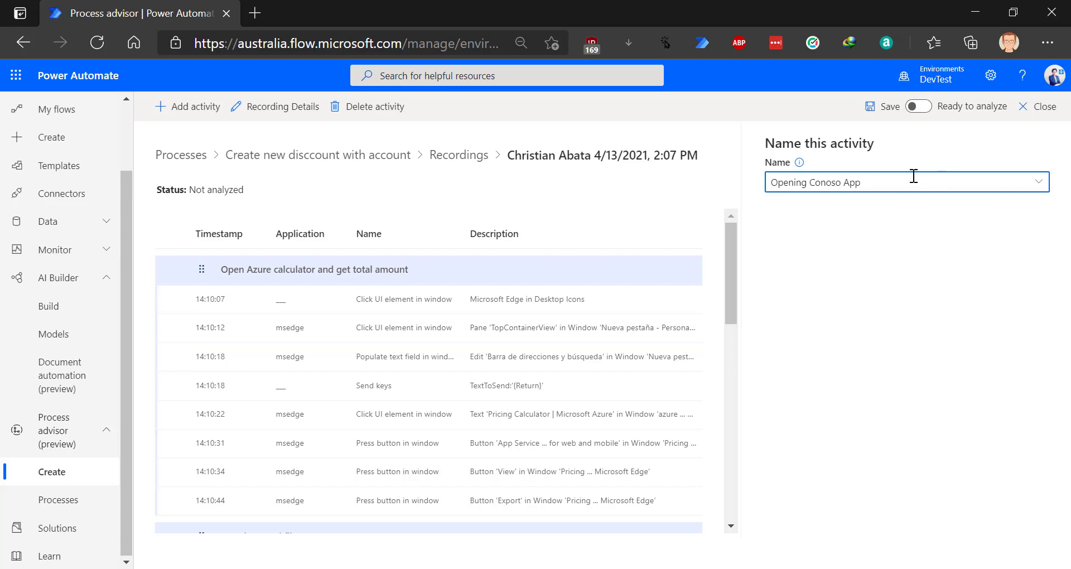
- Mark the recording as ready to analyze and review the activity groups
click(918, 108)
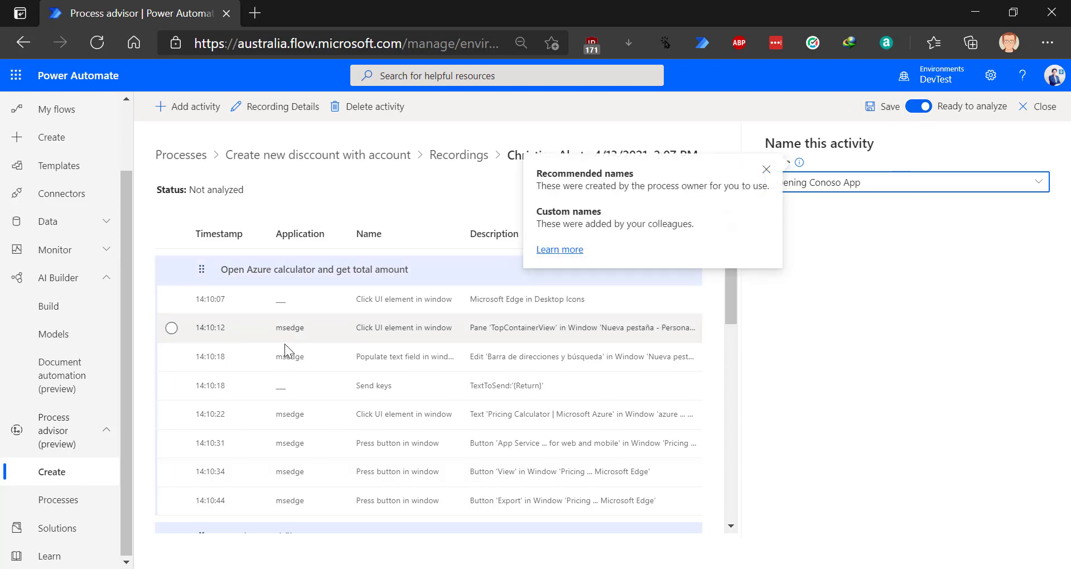
scroll(329, 340, down, 1)
scroll(327, 334, down, 10)
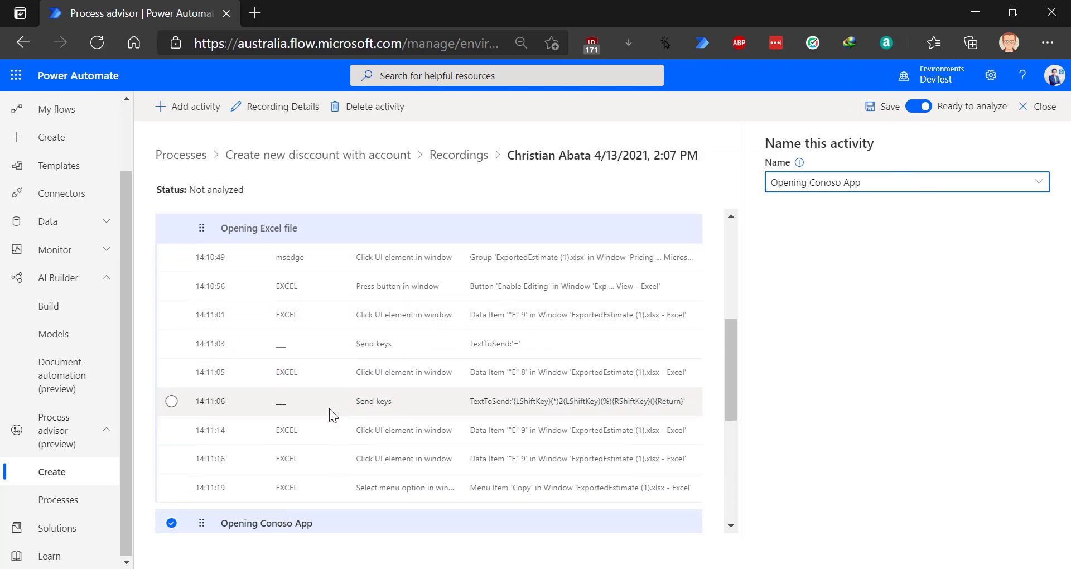
scroll(312, 297, up, 10)
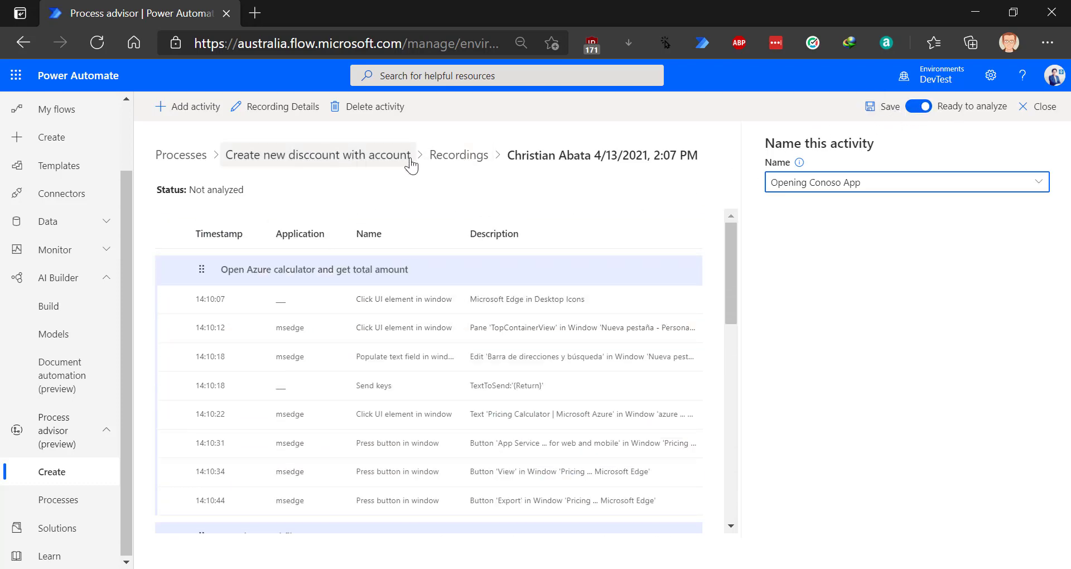
- Return to the Create new disccount with account process page and select its Ready to analyze recording
click(459, 158)
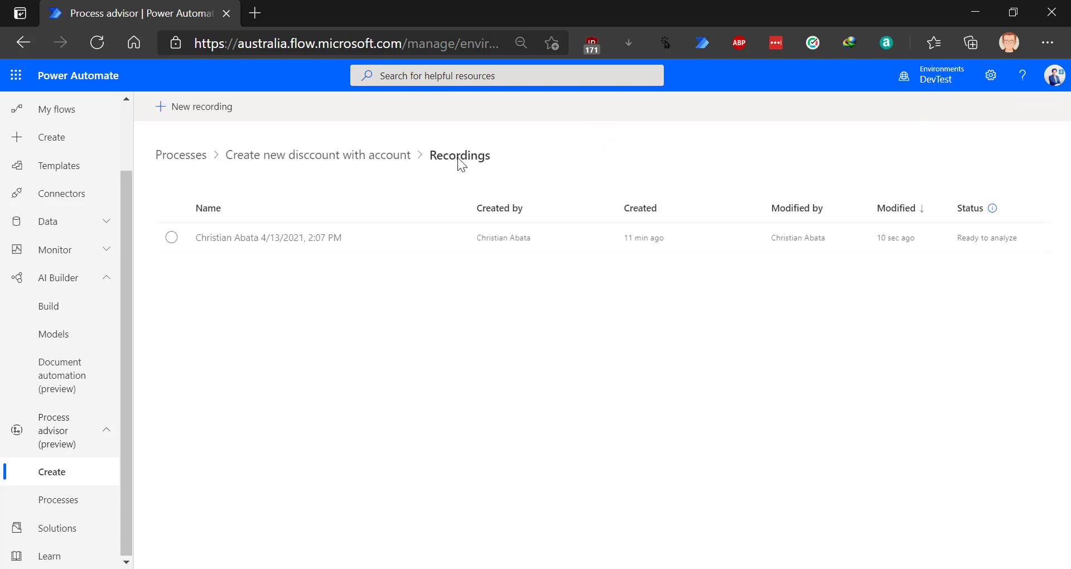
click(352, 152)
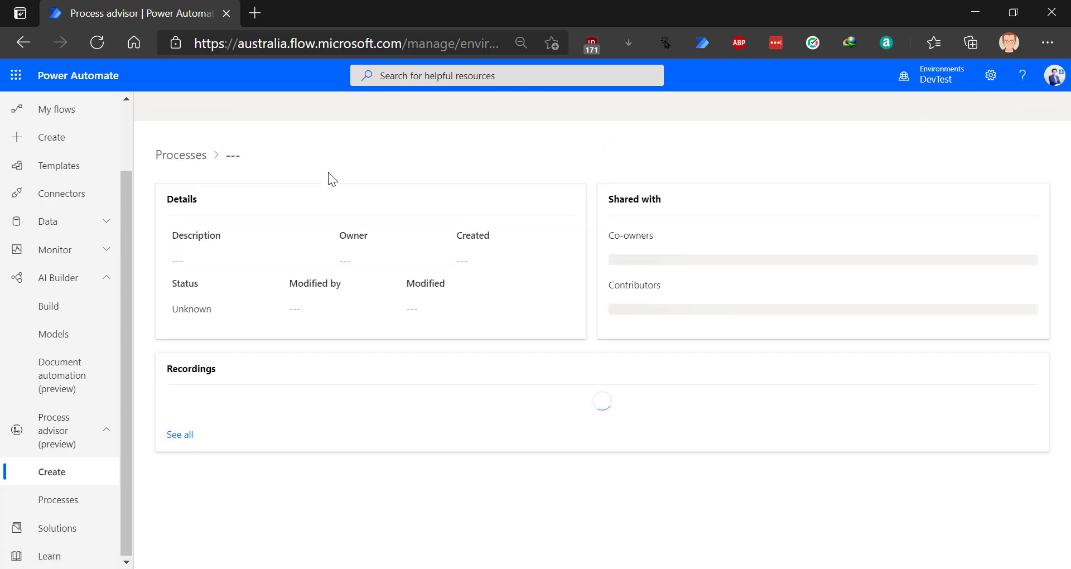
click(415, 243)
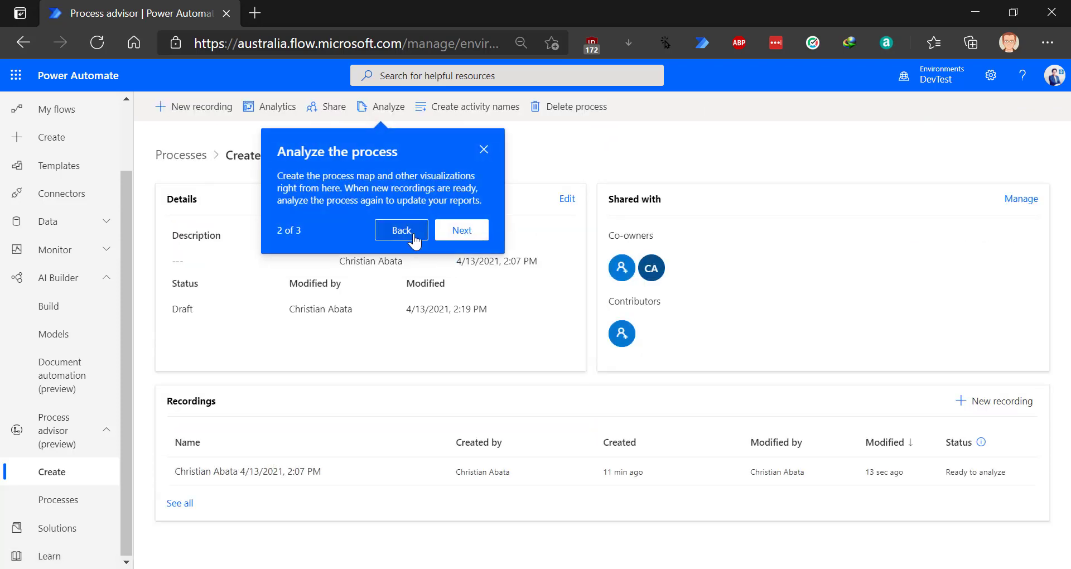
click(484, 150)
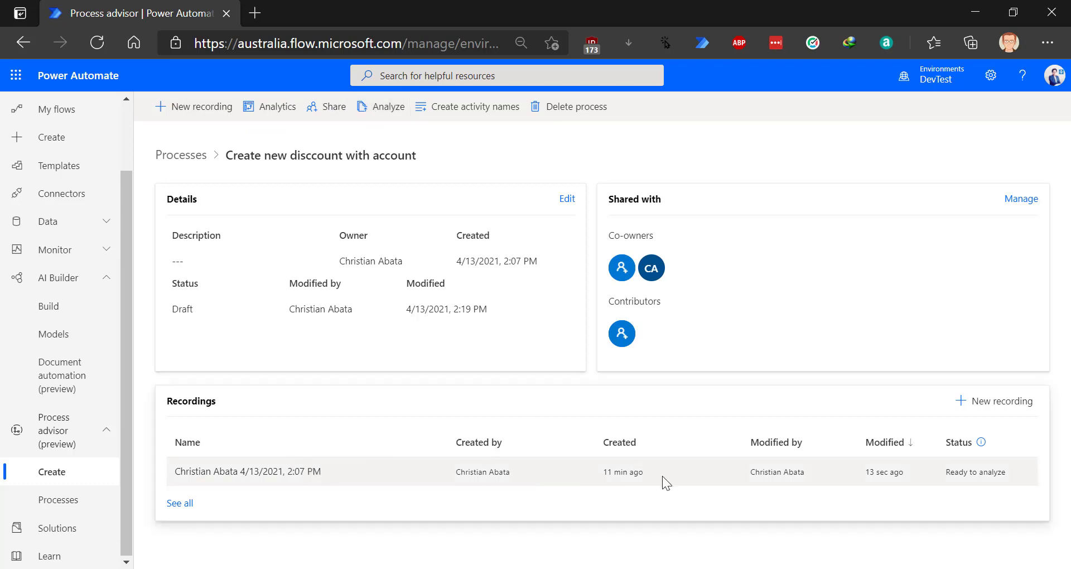
click(961, 476)
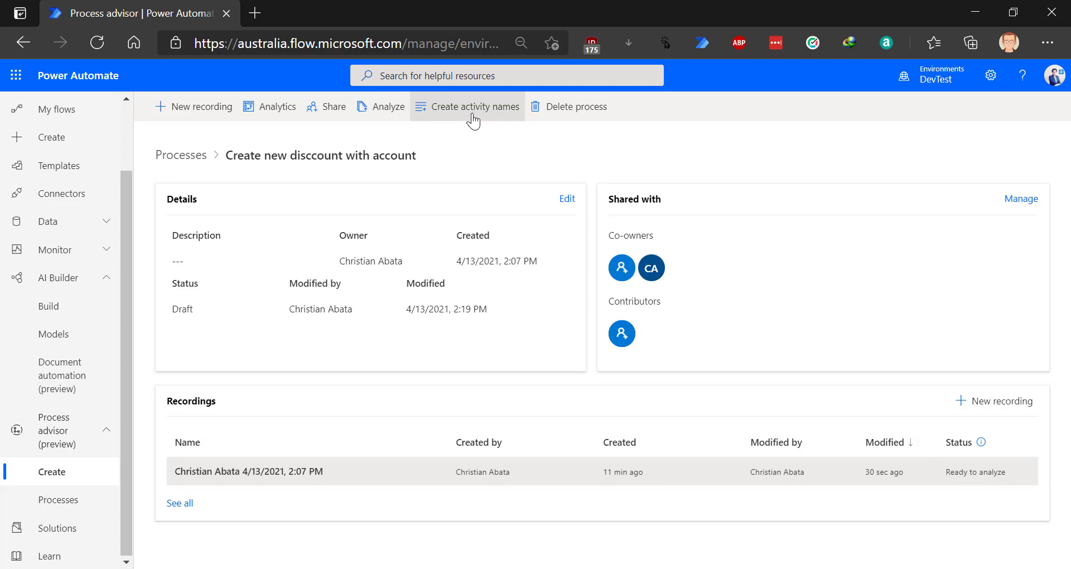
- Run and confirm Analyze on the process, reloading with F5 until it shows Analyzed
click(384, 116)
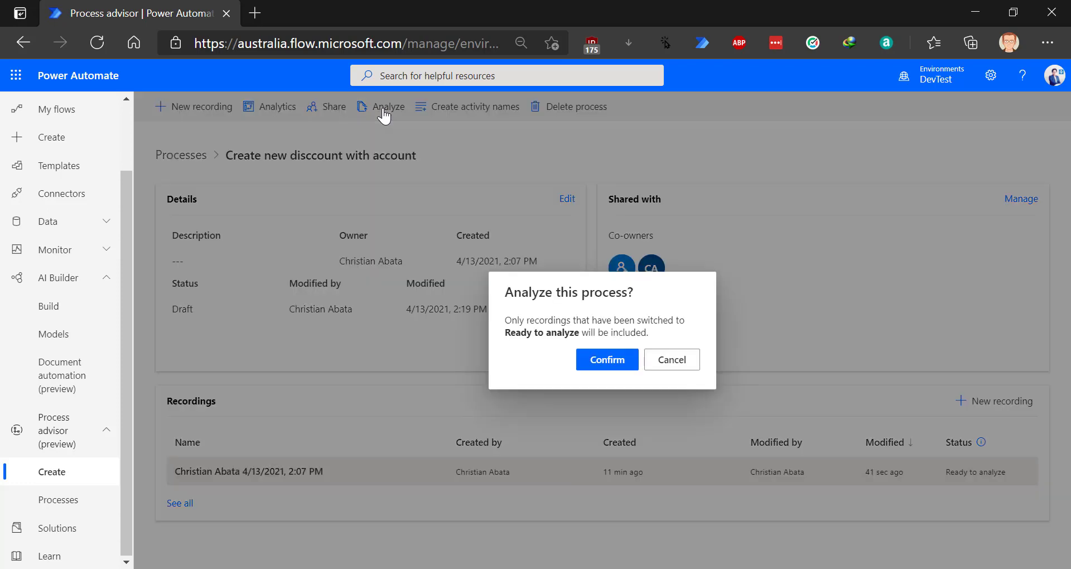
click(616, 362)
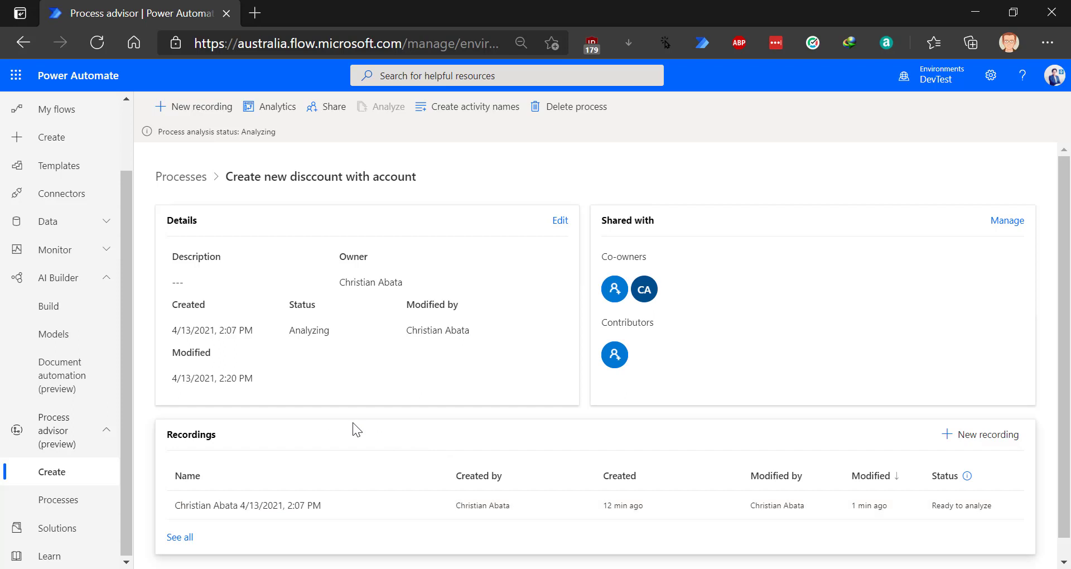
scroll(352, 423, down, 1)
scroll(350, 421, up, 1)
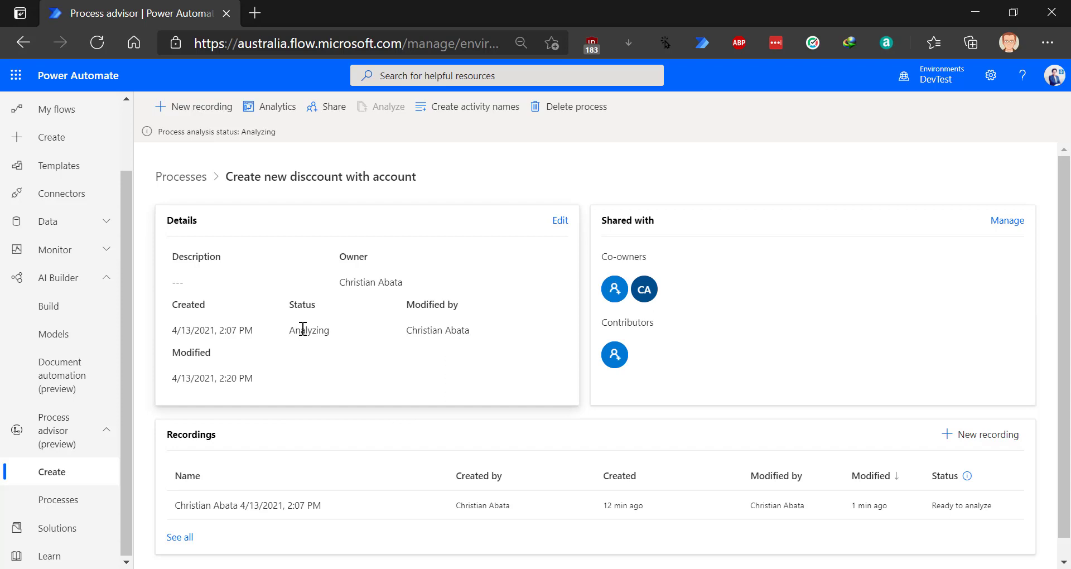
key(F5)
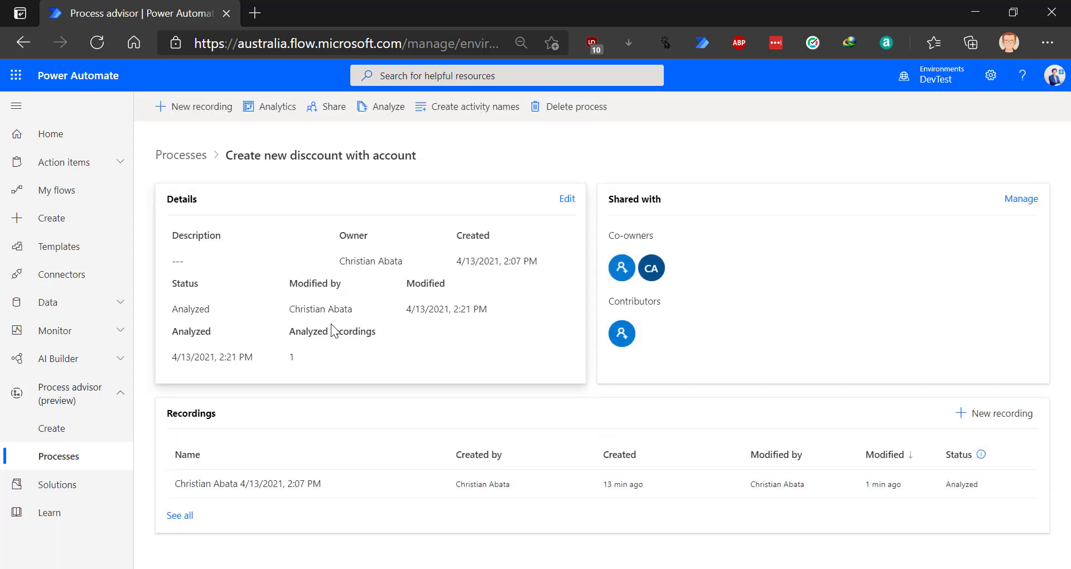
- Note the analyzed recordings count, then open the process's Analytics report
drag(294, 333, 378, 335)
drag(288, 352, 300, 354)
click(308, 336)
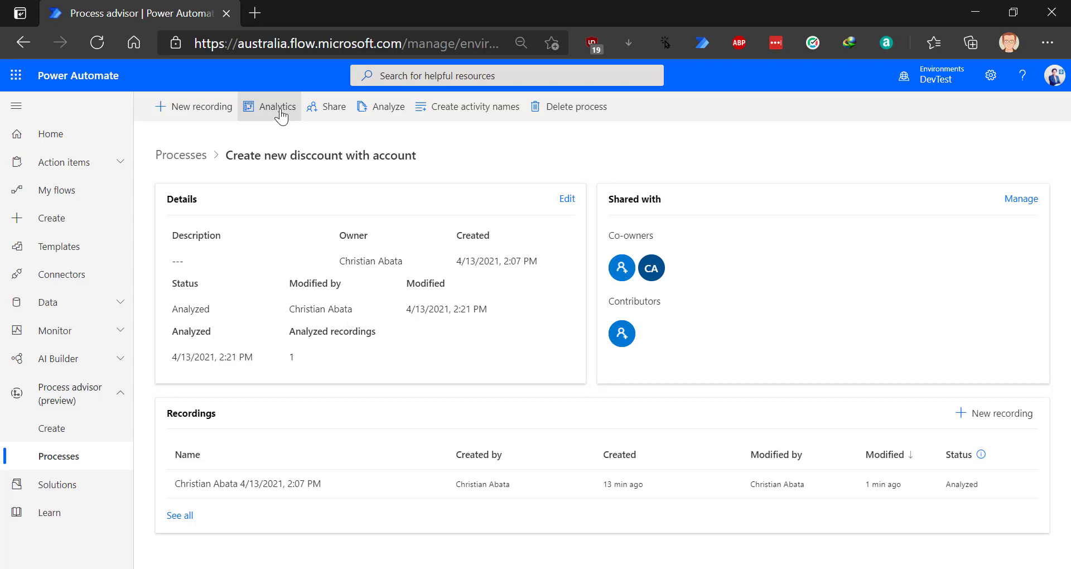
click(281, 115)
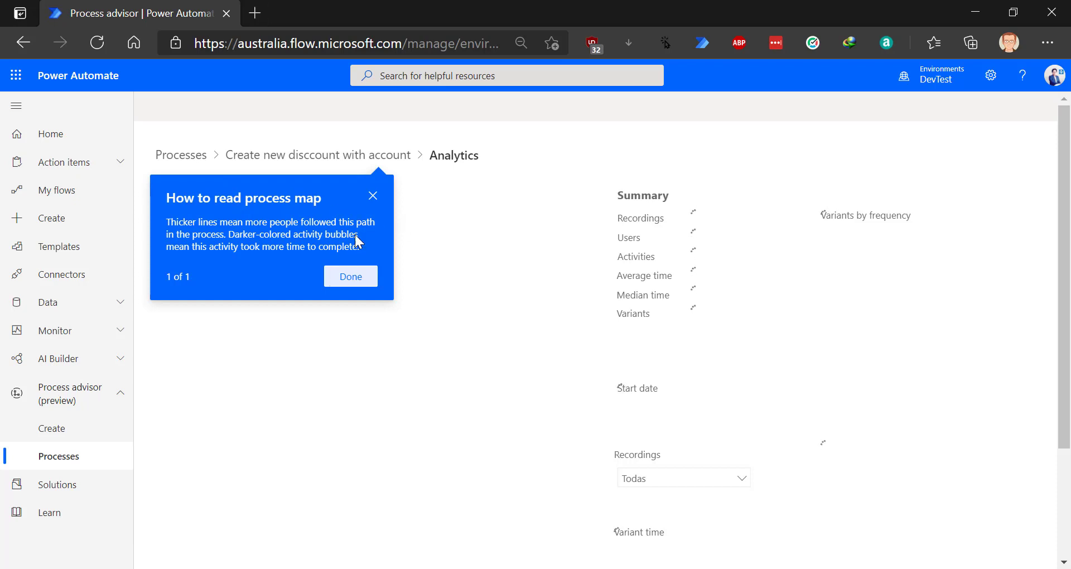
- Close the process map guide and minimize PowerPoint to view the 1-variant analytics summary
click(357, 281)
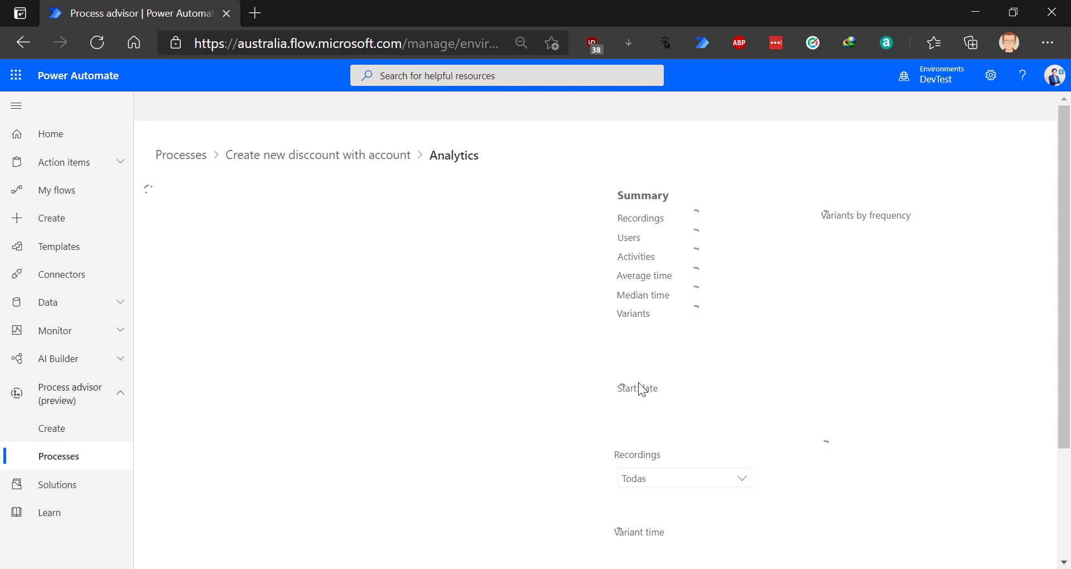
scroll(624, 343, down, 3)
scroll(491, 328, up, 3)
scroll(500, 320, down, 3)
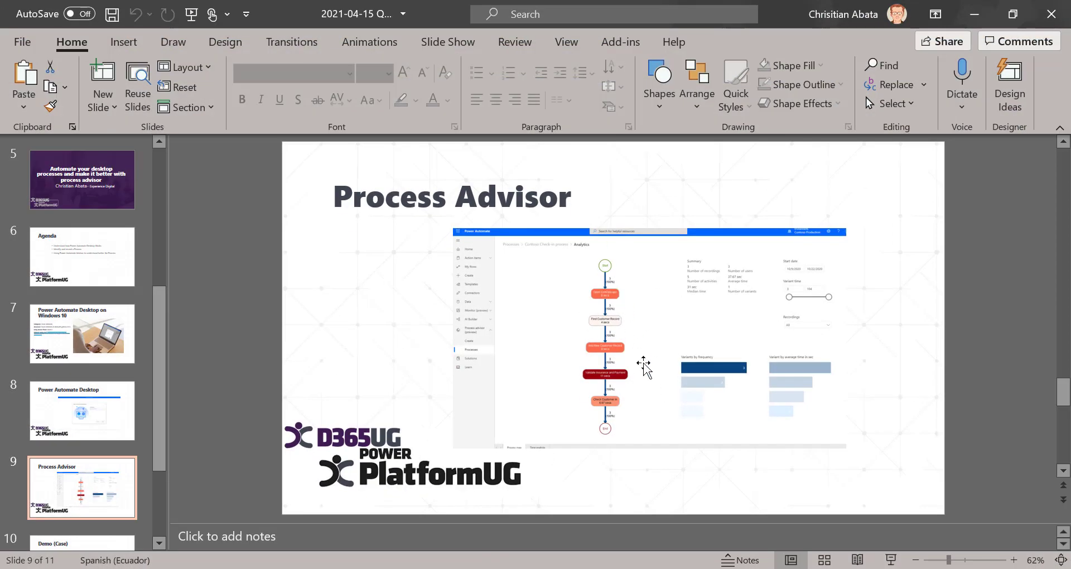
click(981, 14)
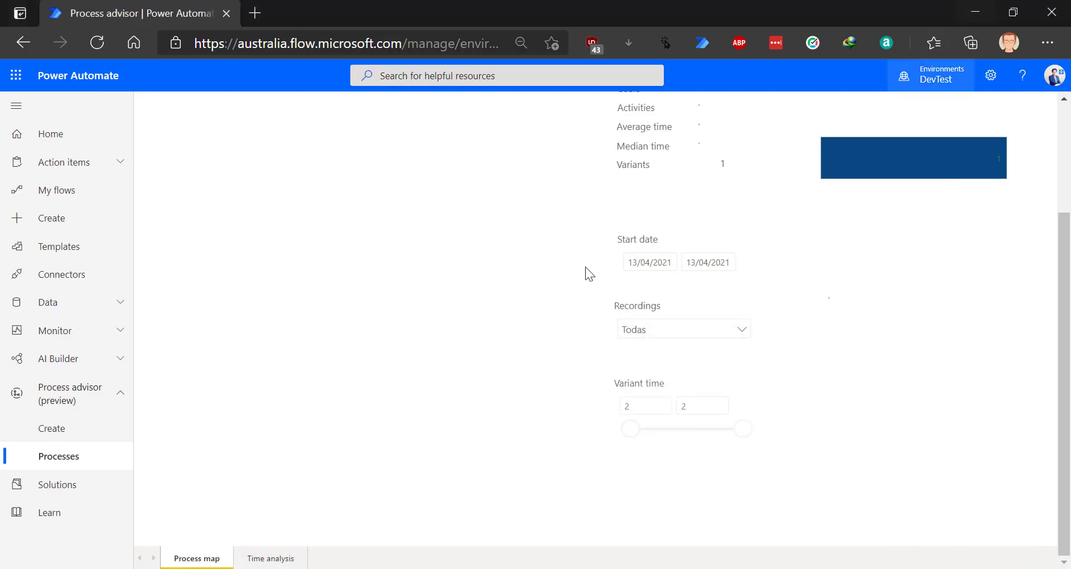
click(272, 559)
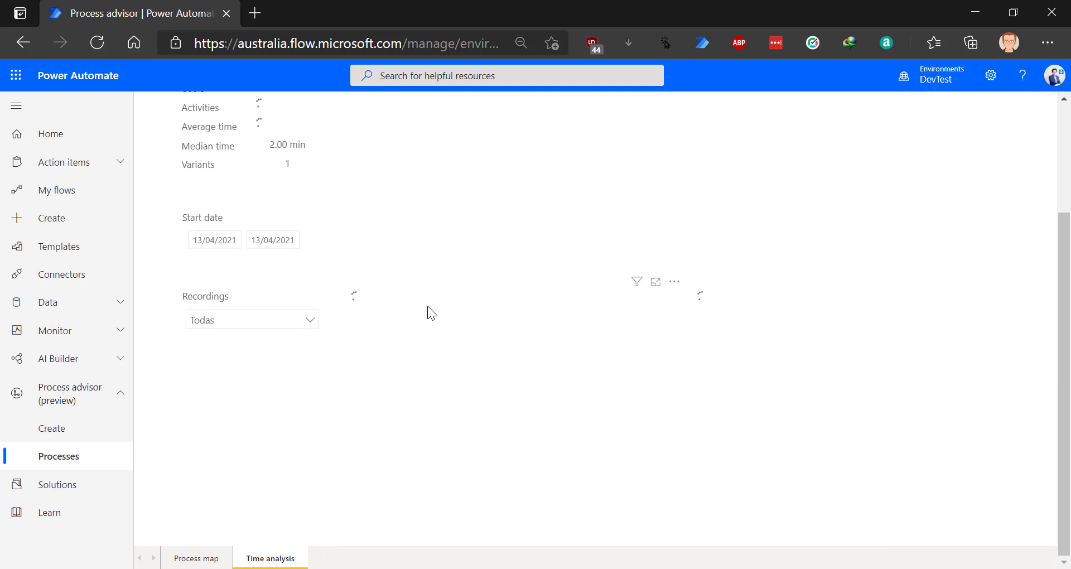
scroll(427, 305, up, 3)
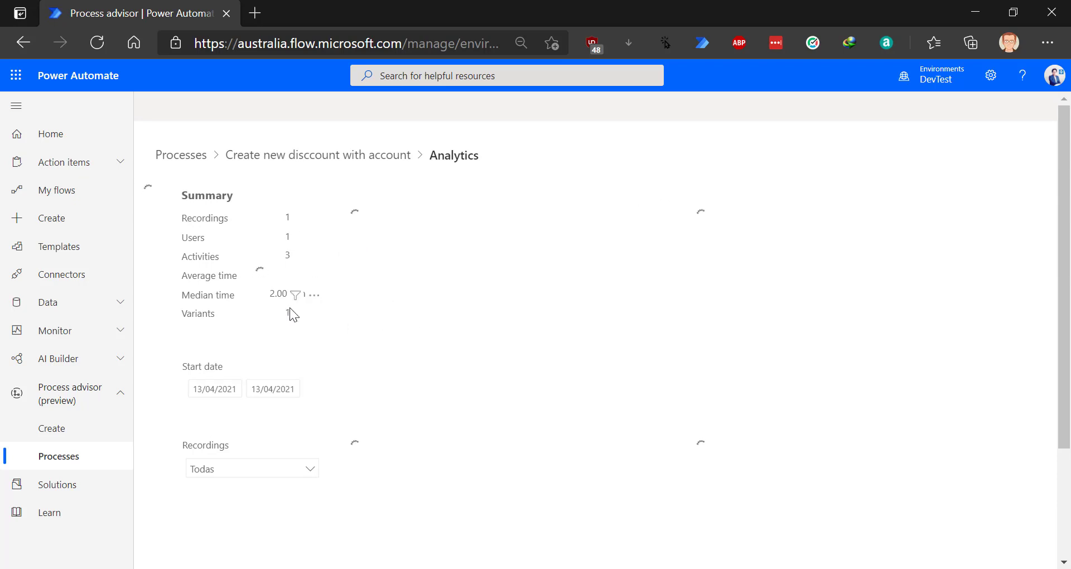
scroll(352, 329, down, 3)
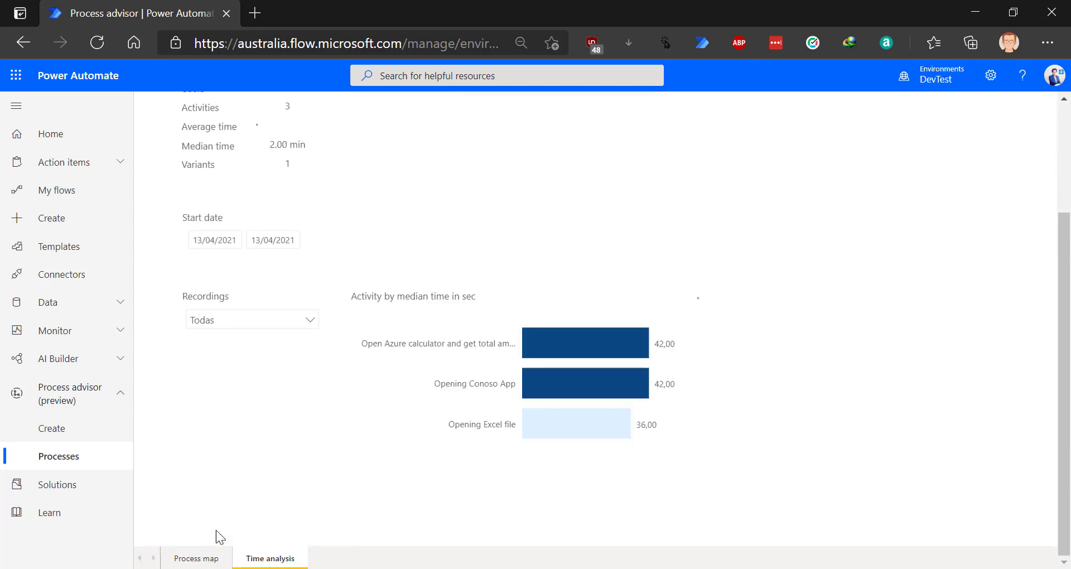
scroll(483, 309, up, 3)
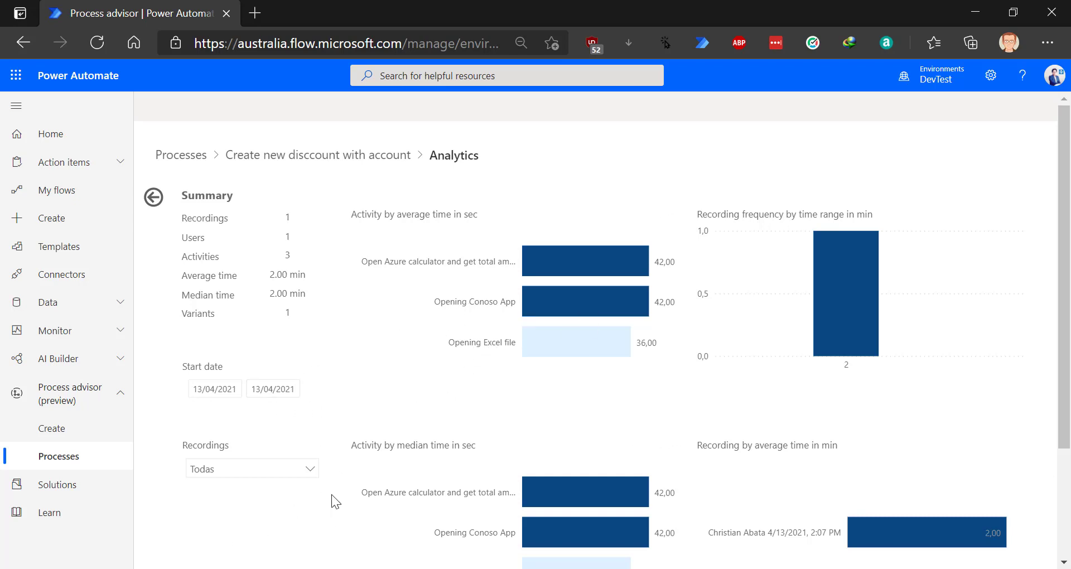
scroll(330, 496, down, 3)
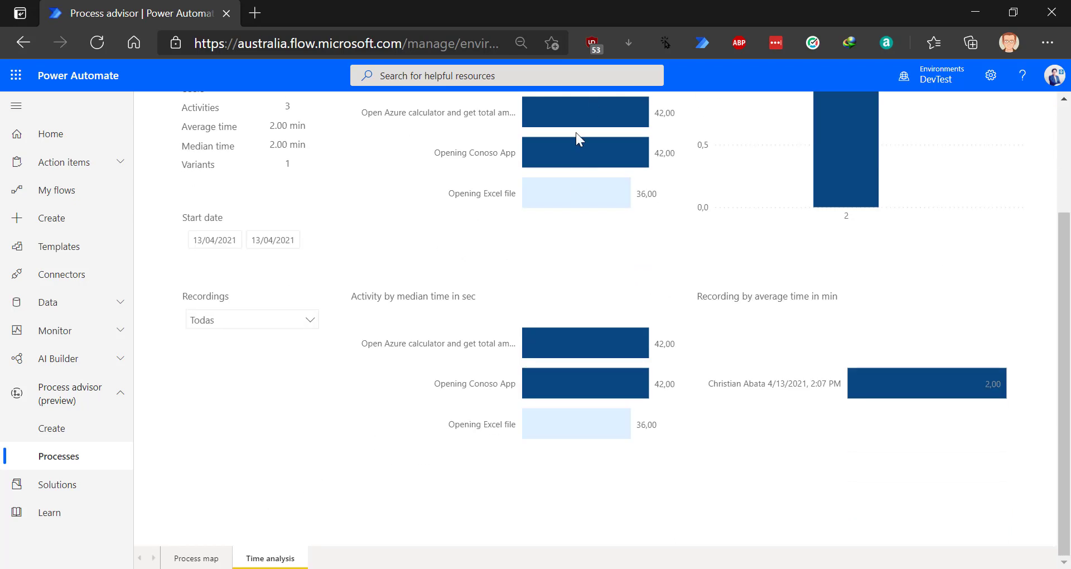
click(202, 561)
scroll(547, 346, up, 3)
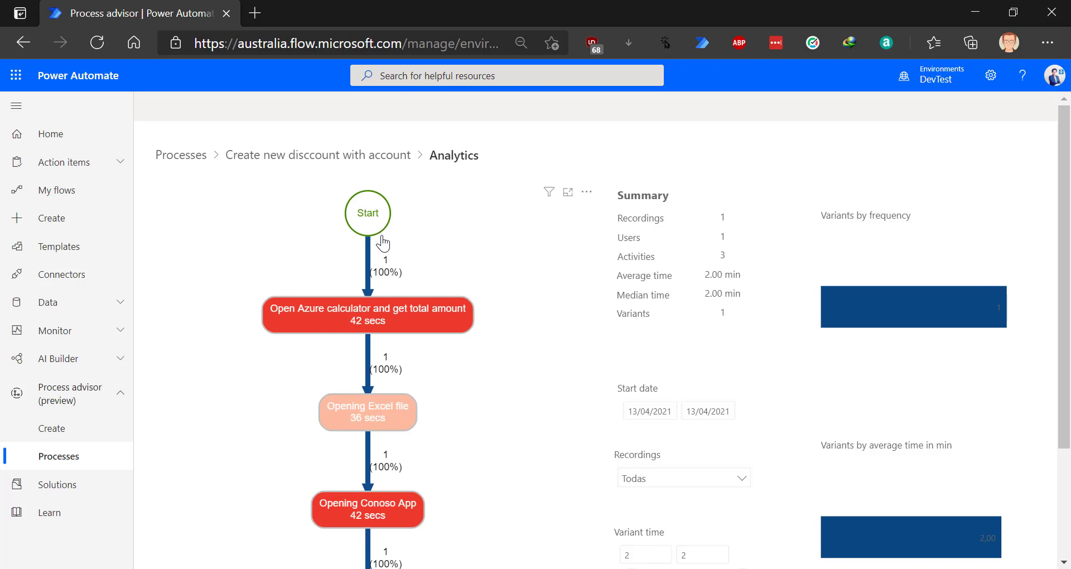
- Scroll over the analyzed process map, then return to the Processes list
scroll(410, 338, down, 3)
scroll(410, 338, up, 3)
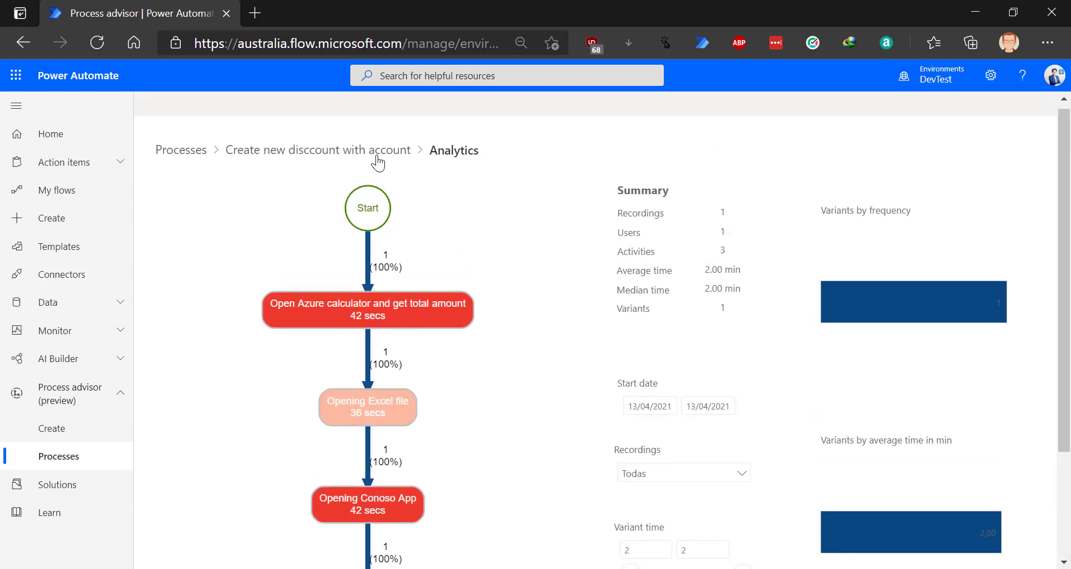
scroll(385, 416, down, 3)
scroll(381, 402, up, 3)
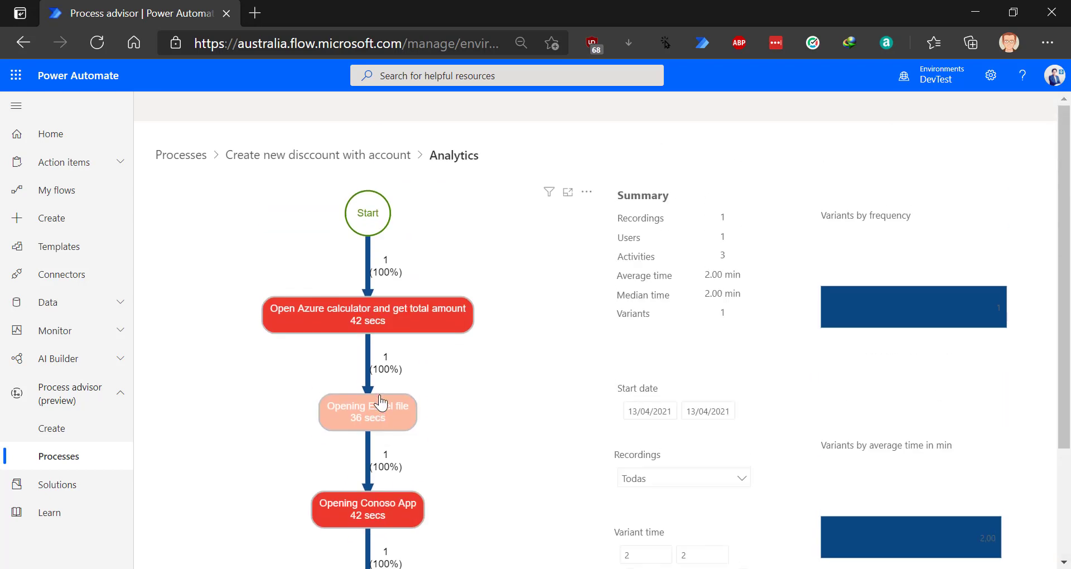
scroll(385, 321, down, 1)
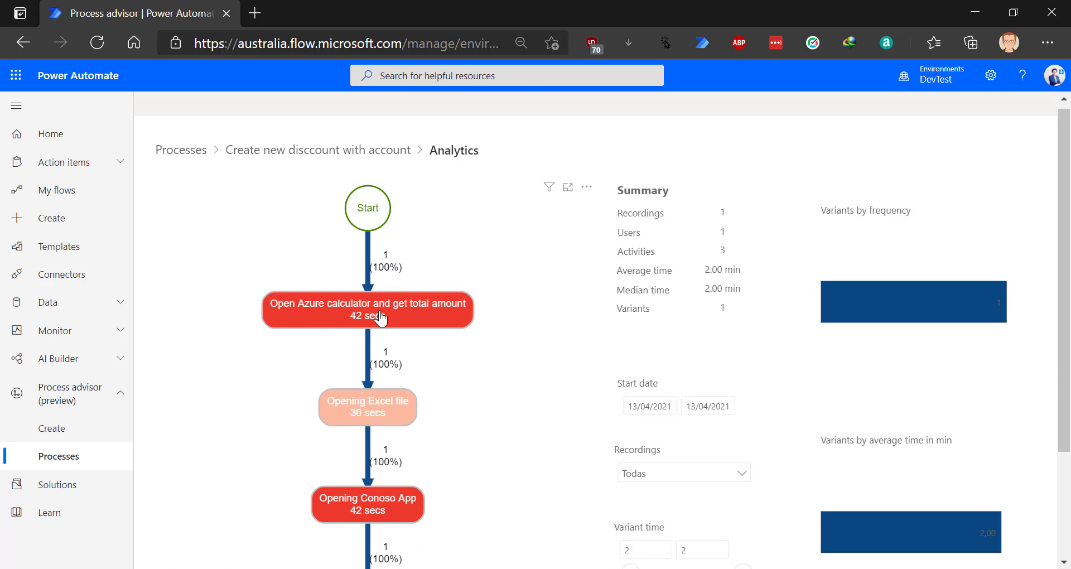
scroll(368, 430, down, 2)
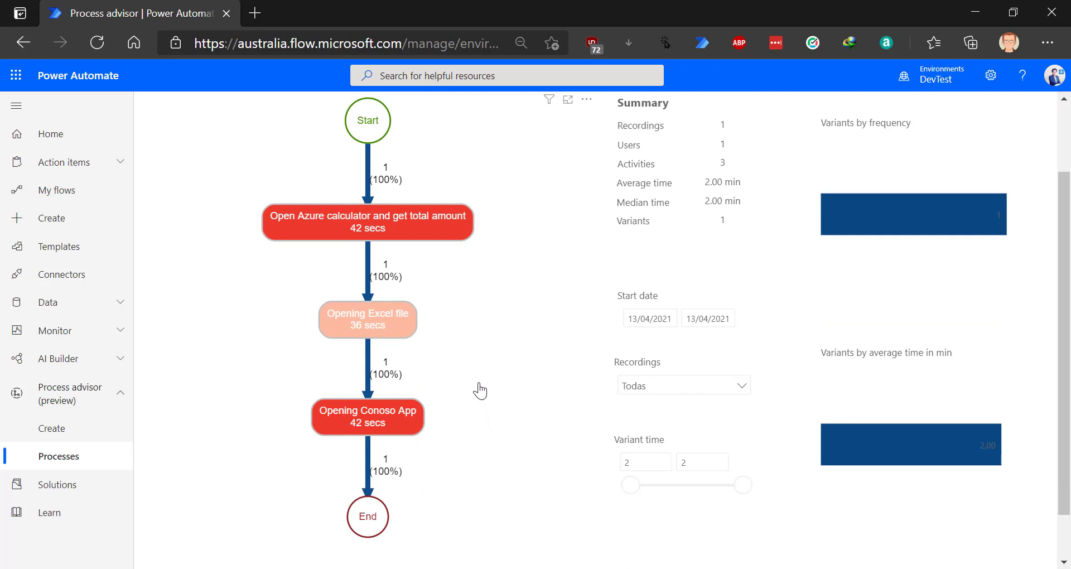
scroll(486, 363, up, 2)
click(189, 159)
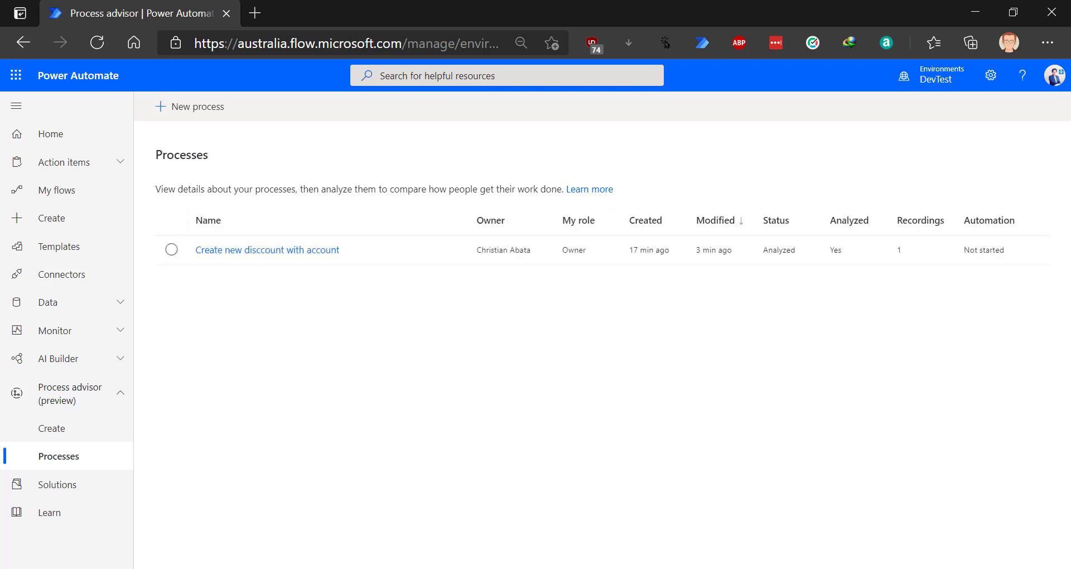
- Close both ExportedEstimate workbooks, discarding their unsaved changes
mouse_move(644, 568)
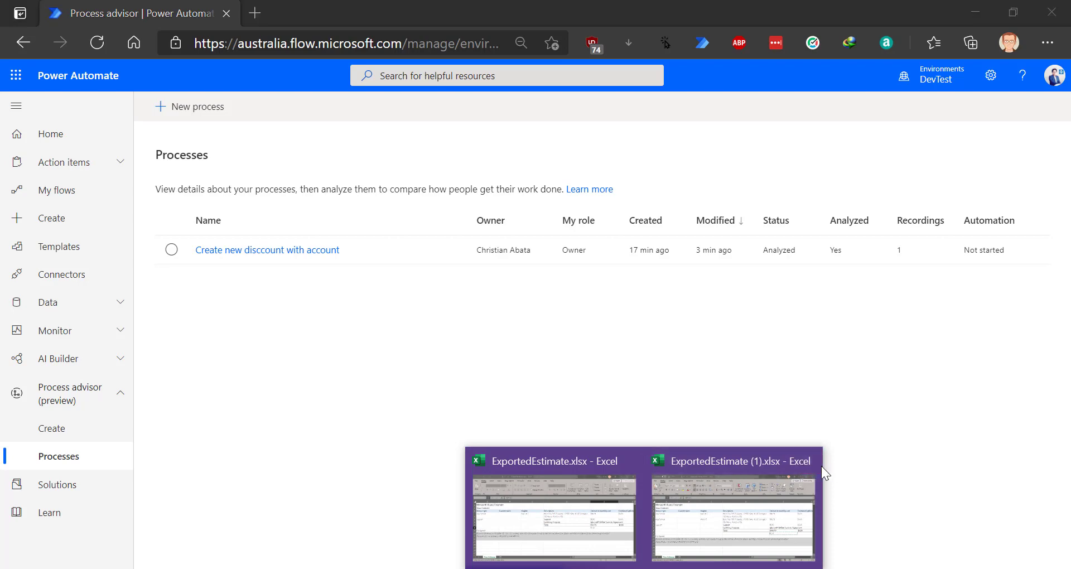
click(812, 461)
click(540, 331)
click(643, 568)
click(1049, 7)
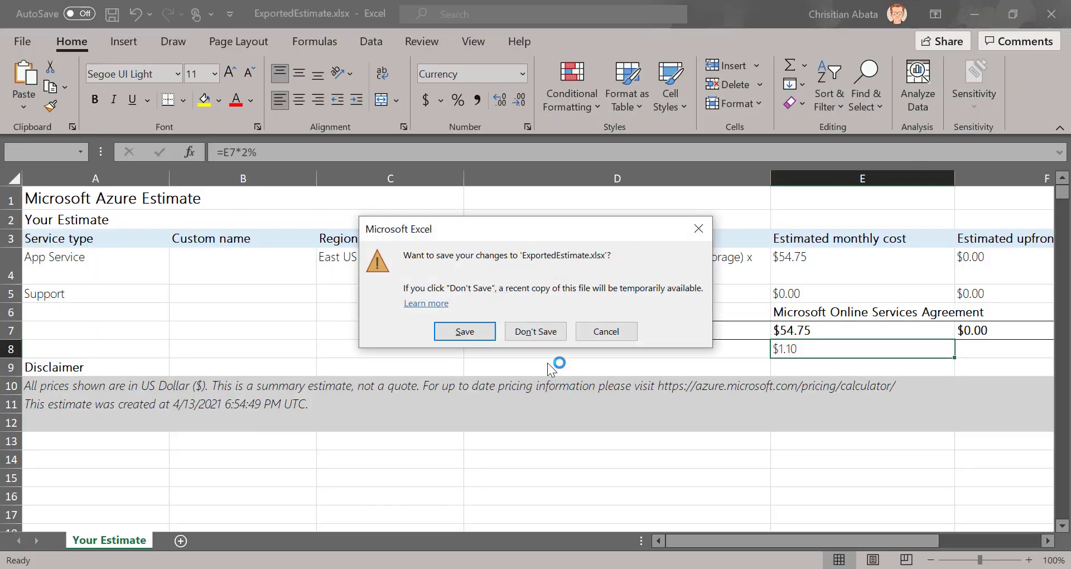
click(542, 332)
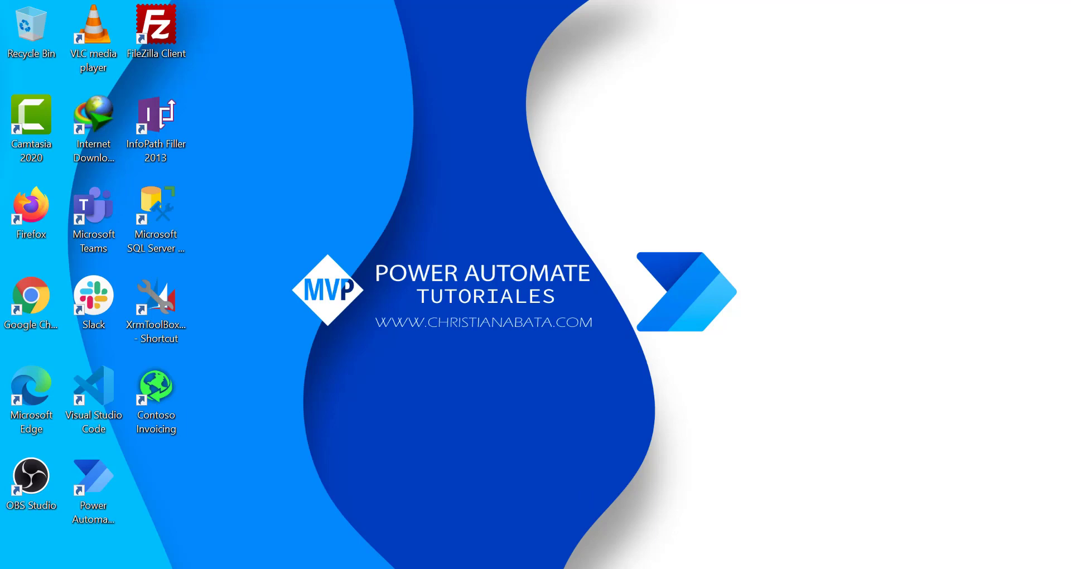
- In the Edge Power Automate window, open the Create new disccount with account process
mouse_move(393, 568)
click(349, 529)
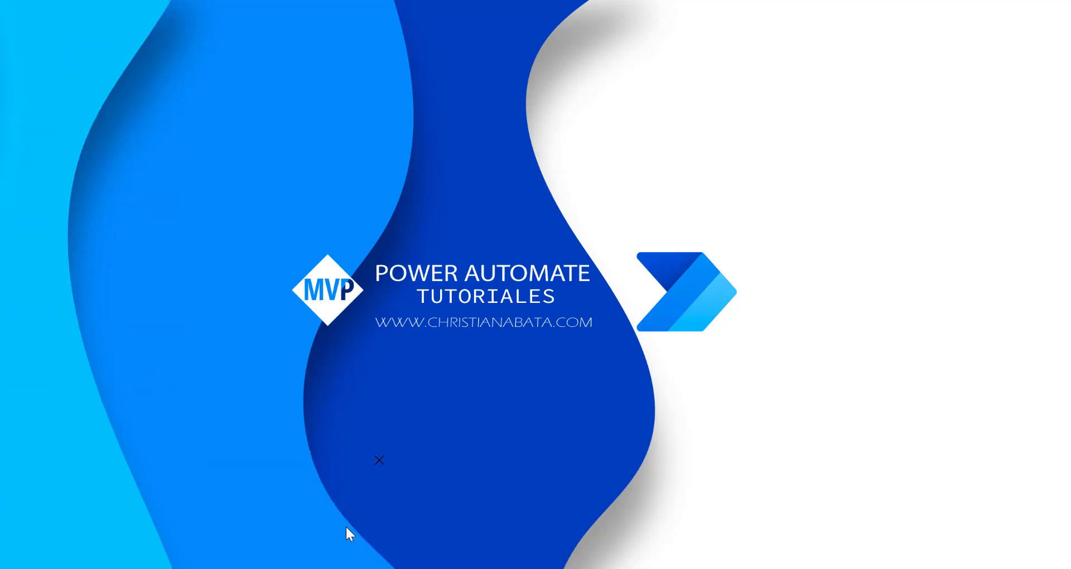
click(218, 251)
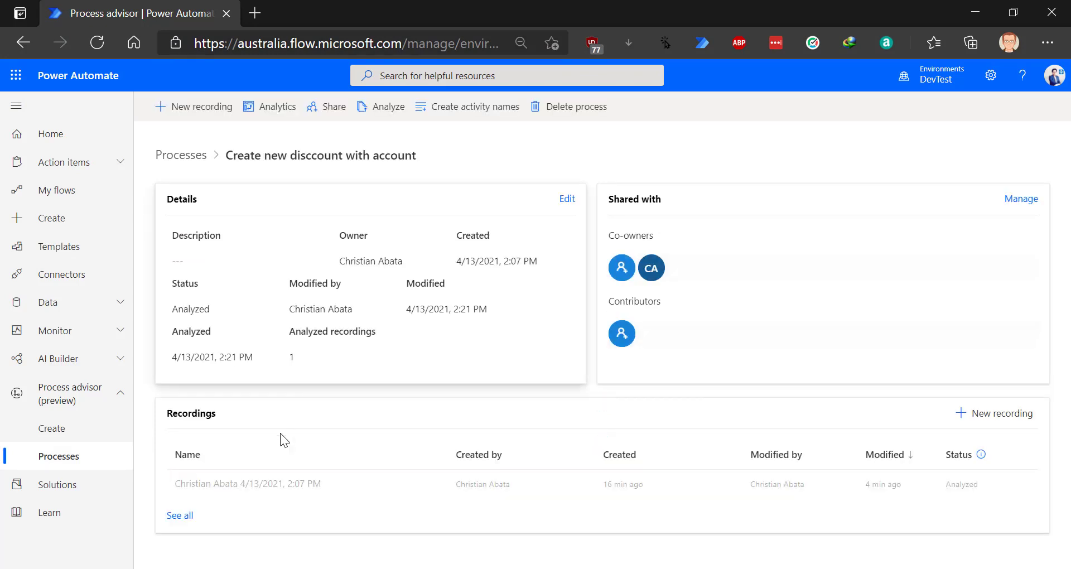
- Add a new recording for Create new disccount with account and launch the desktop recorder
click(304, 487)
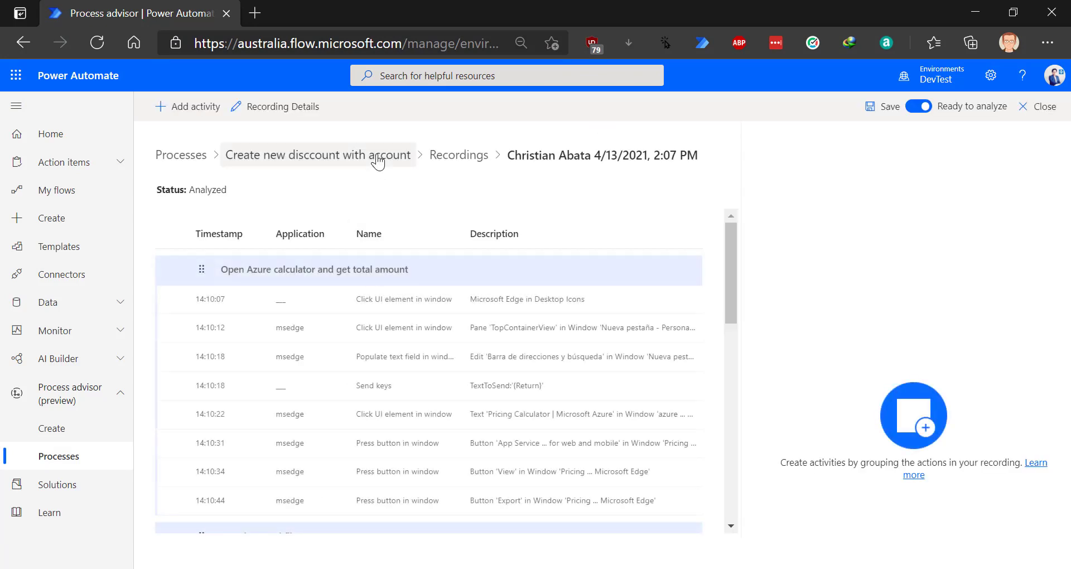
click(457, 156)
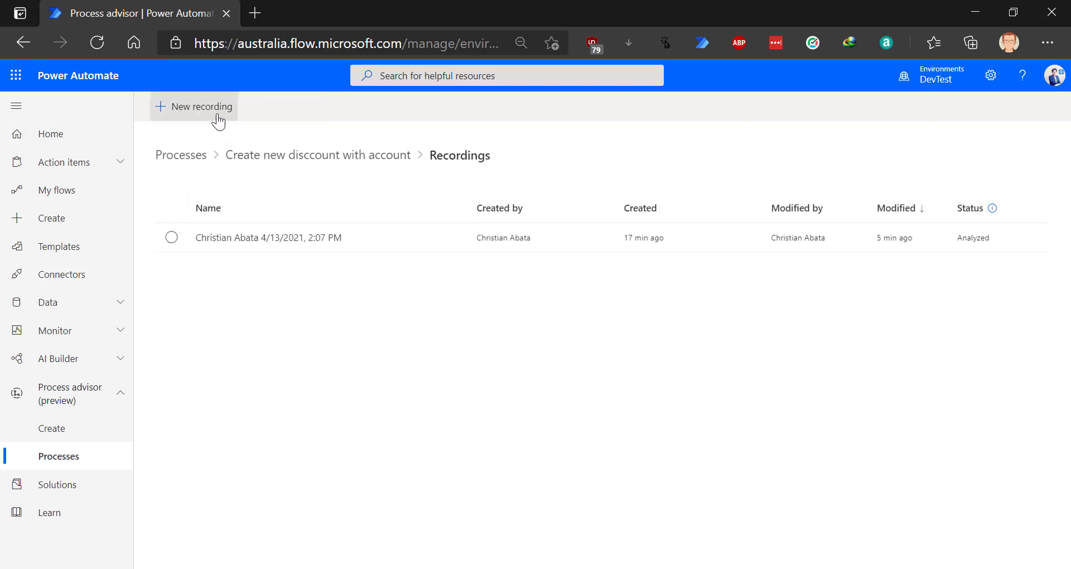
click(214, 114)
click(747, 234)
click(733, 252)
click(783, 490)
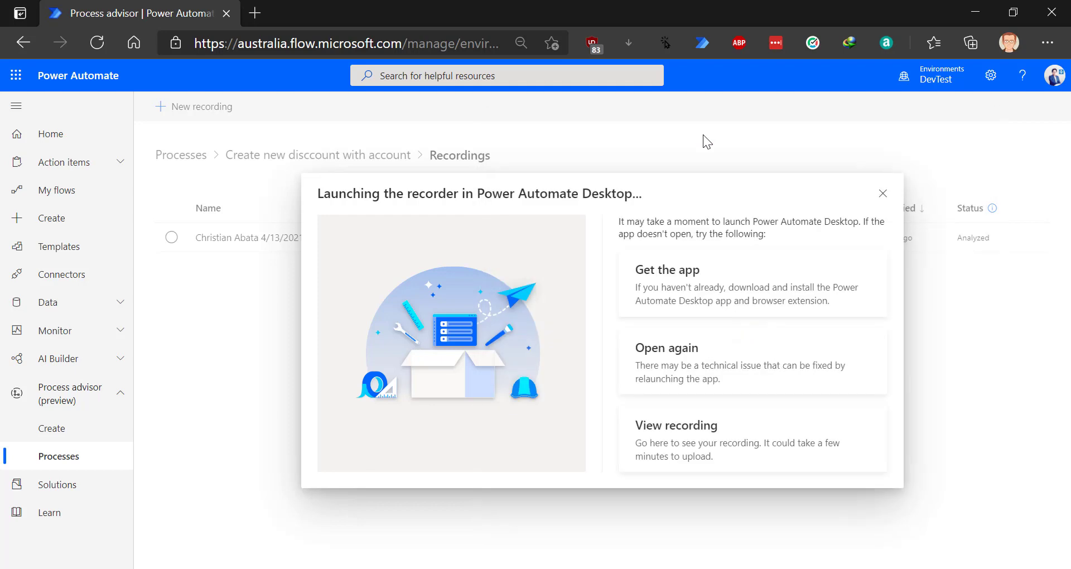
- Close the leftover Calculator and start recording desktop actions
drag(230, 79, 831, 32)
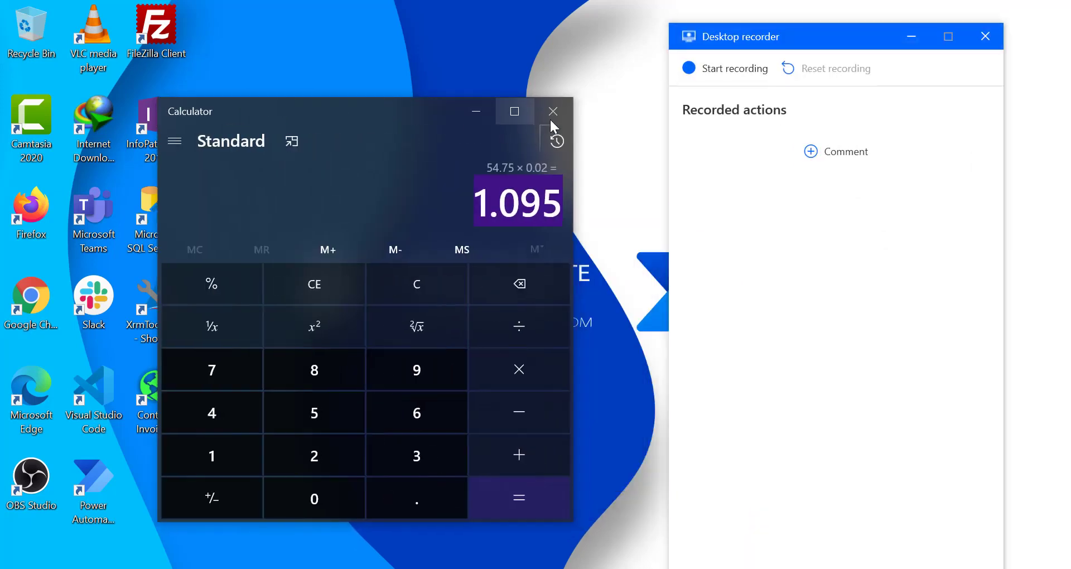
click(550, 113)
drag(758, 42, 826, 17)
click(781, 43)
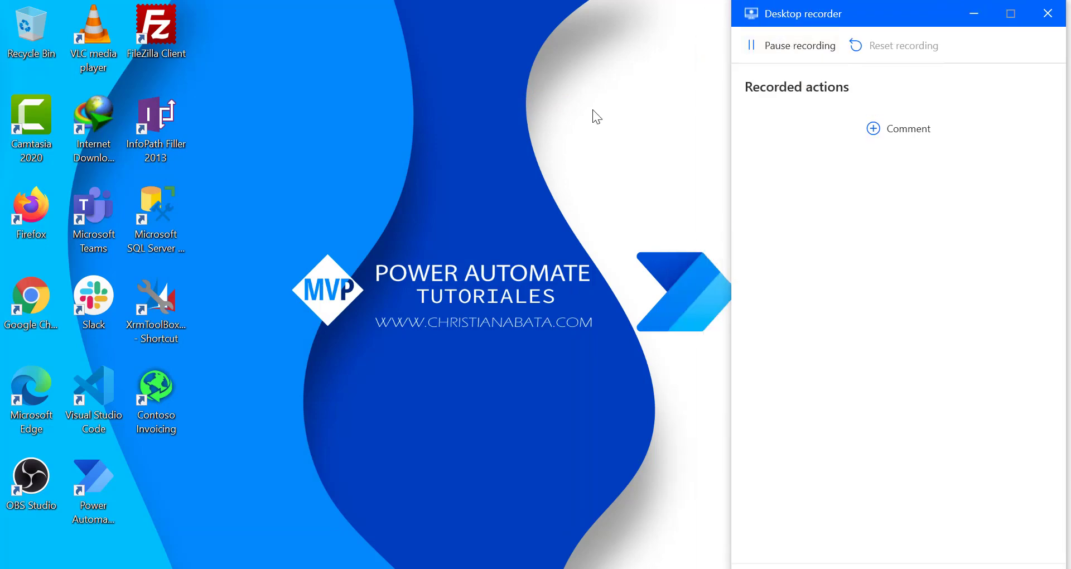
- Open Microsoft Edge from the desktop and maximize it
double_click(35, 394)
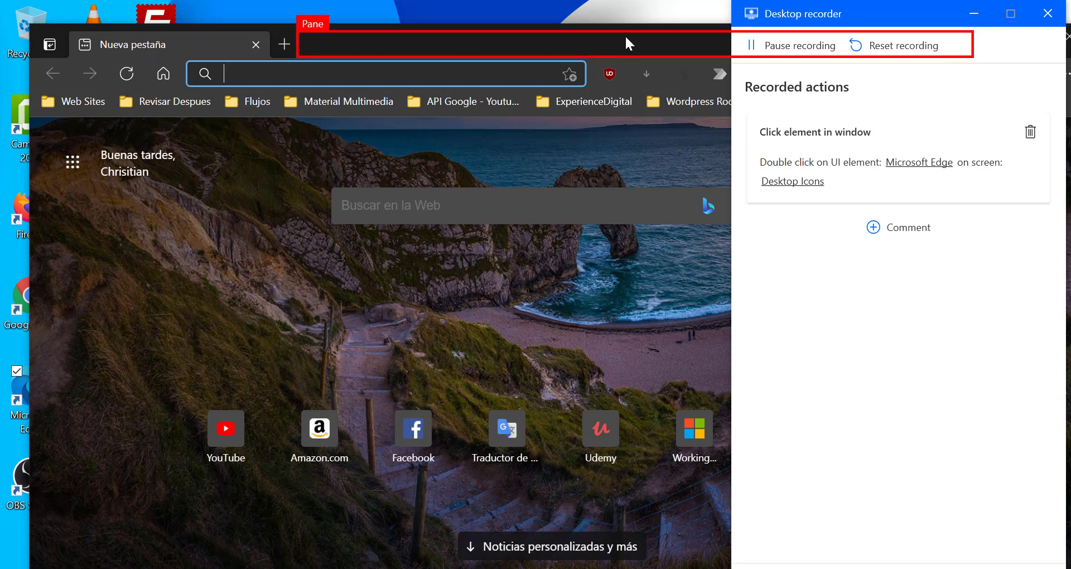
click(974, 14)
click(1031, 37)
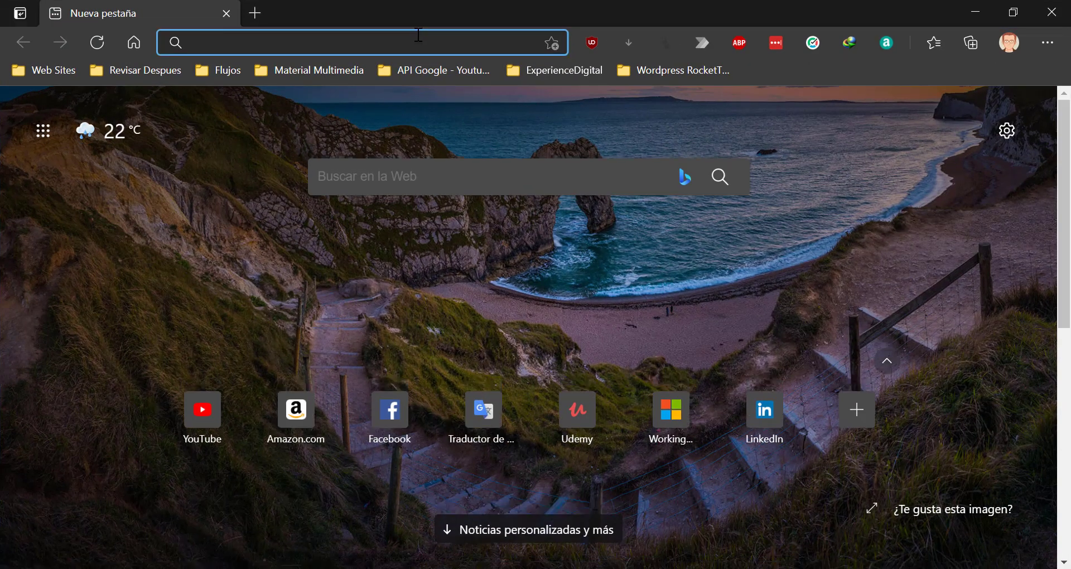
- Search for azure calculator and open the Azure Pricing Calculator
text(azure)
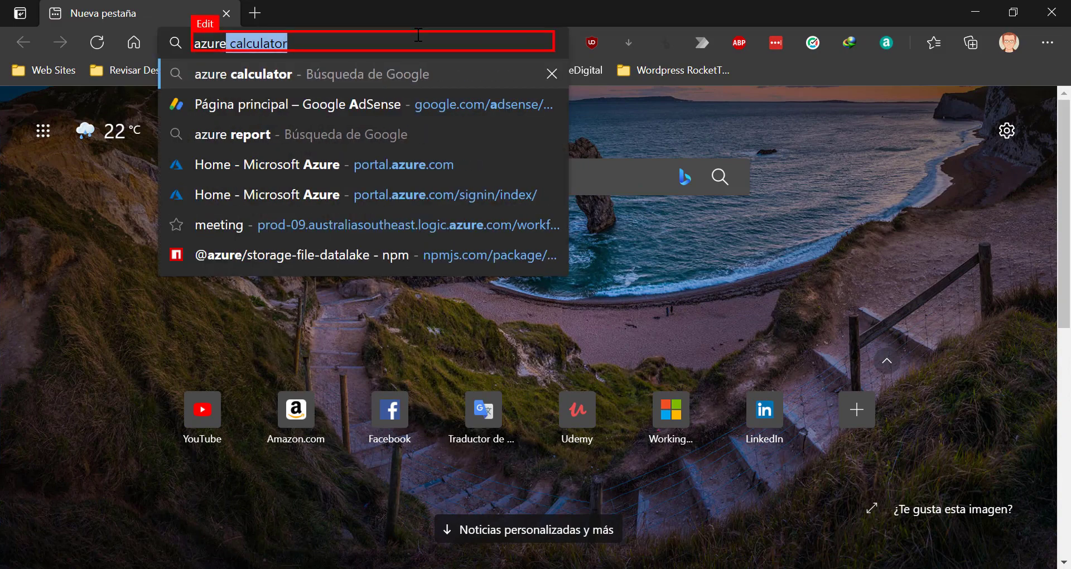
key(Return)
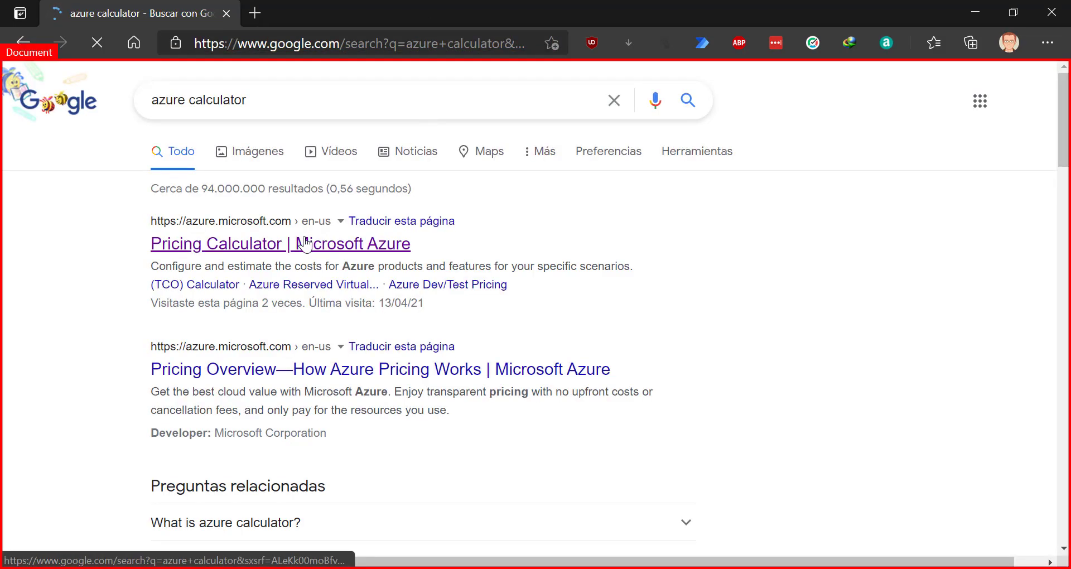
click(305, 174)
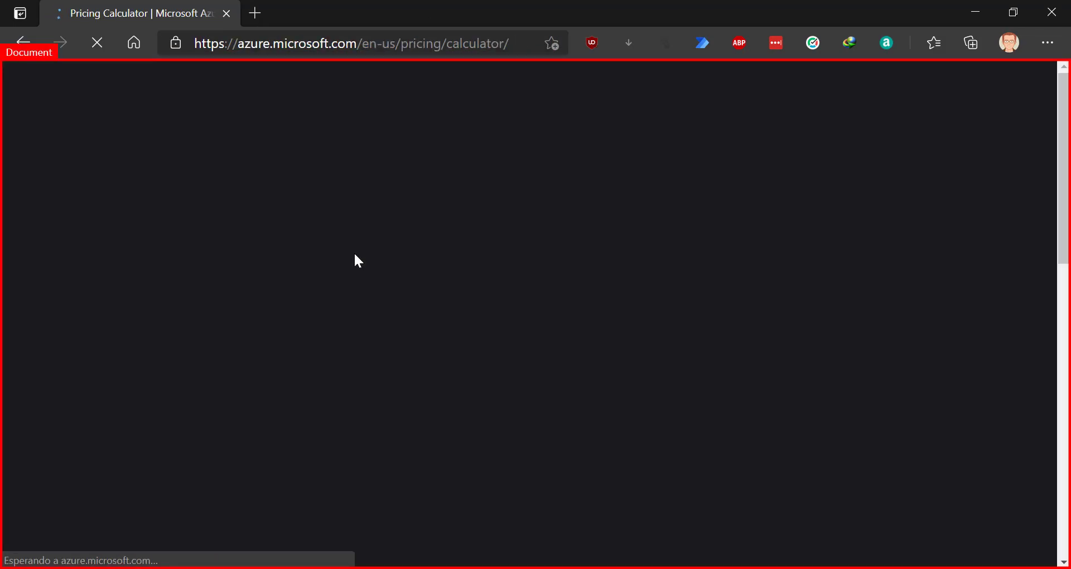
scroll(385, 272, down, 10)
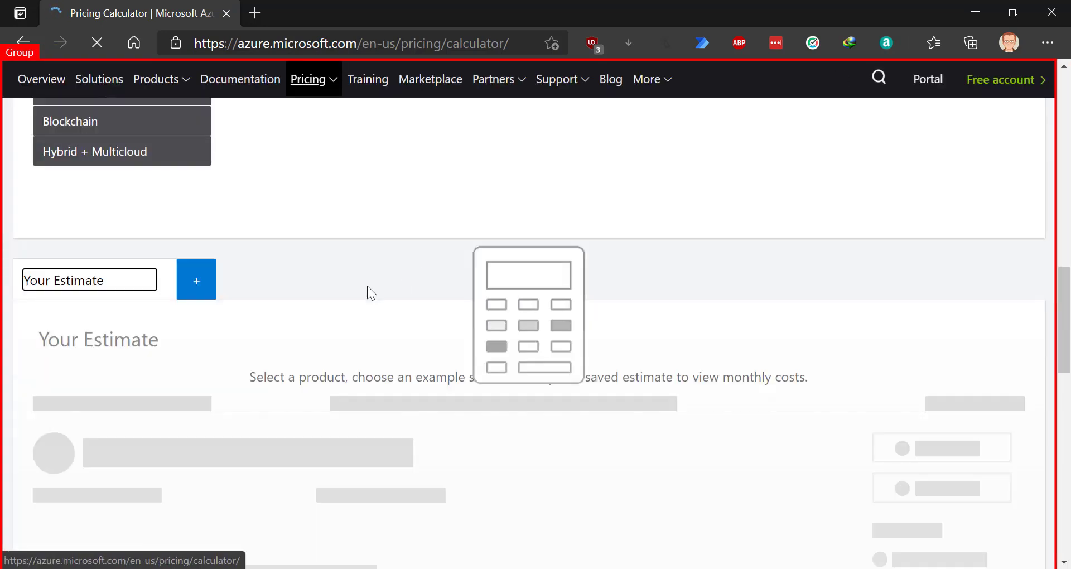
scroll(335, 282, up, 10)
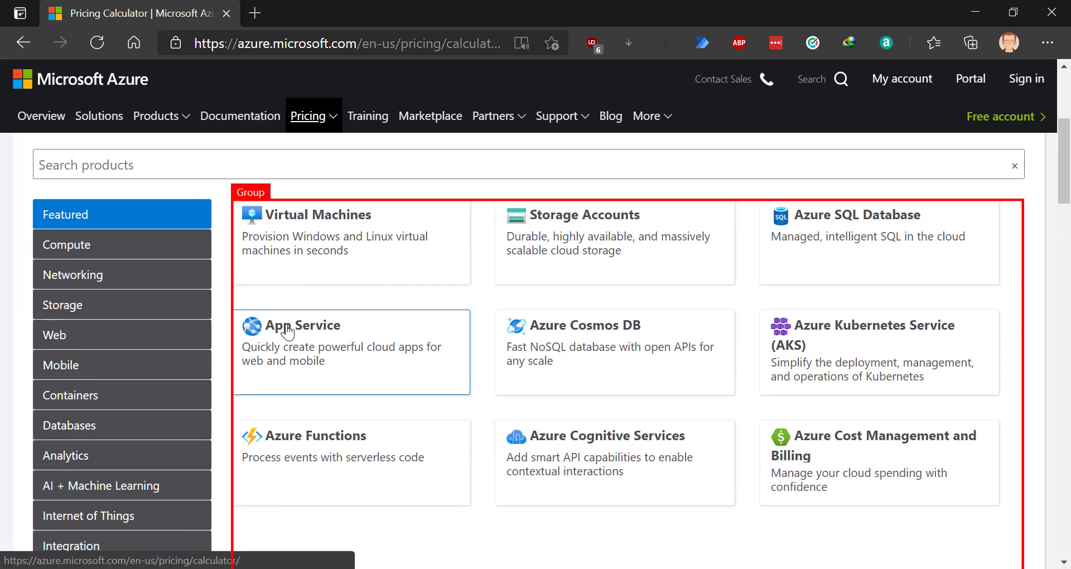
- Add App Service to the estimate and copy its 54.75 monthly cost
click(289, 333)
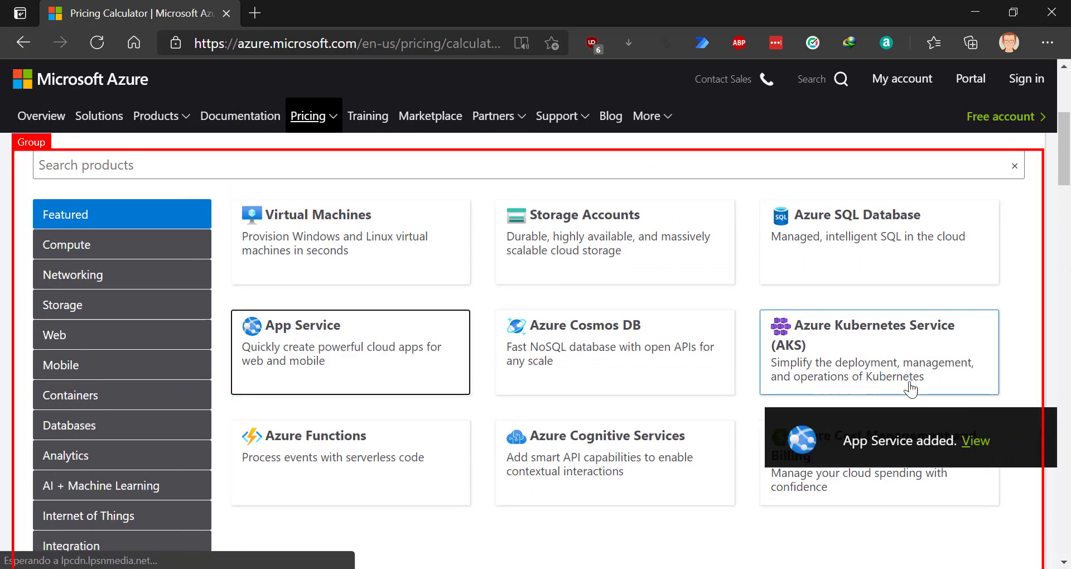
click(970, 444)
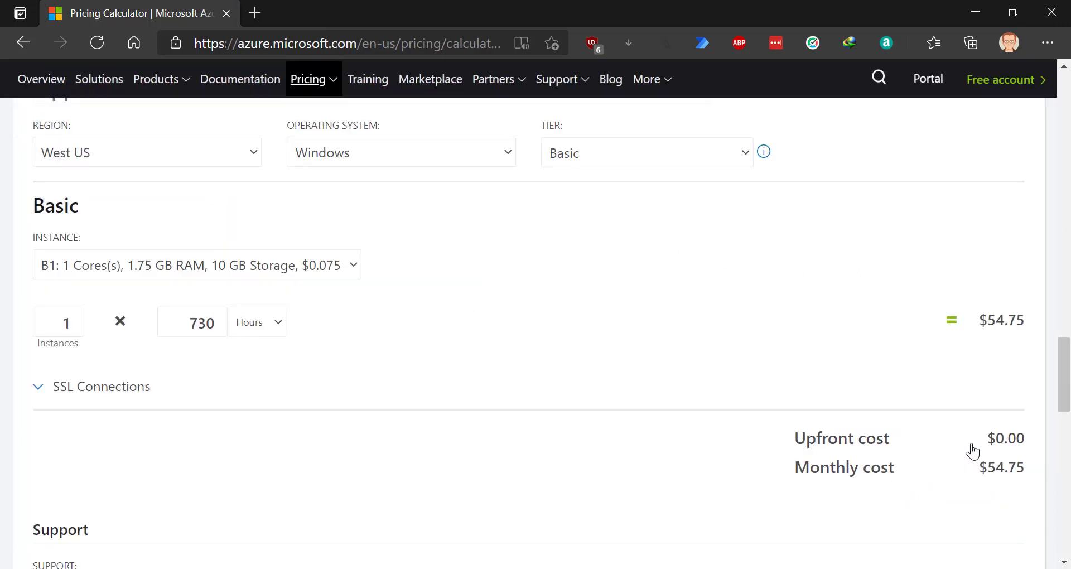
drag(992, 469, 1022, 473)
key(ctrl+c)
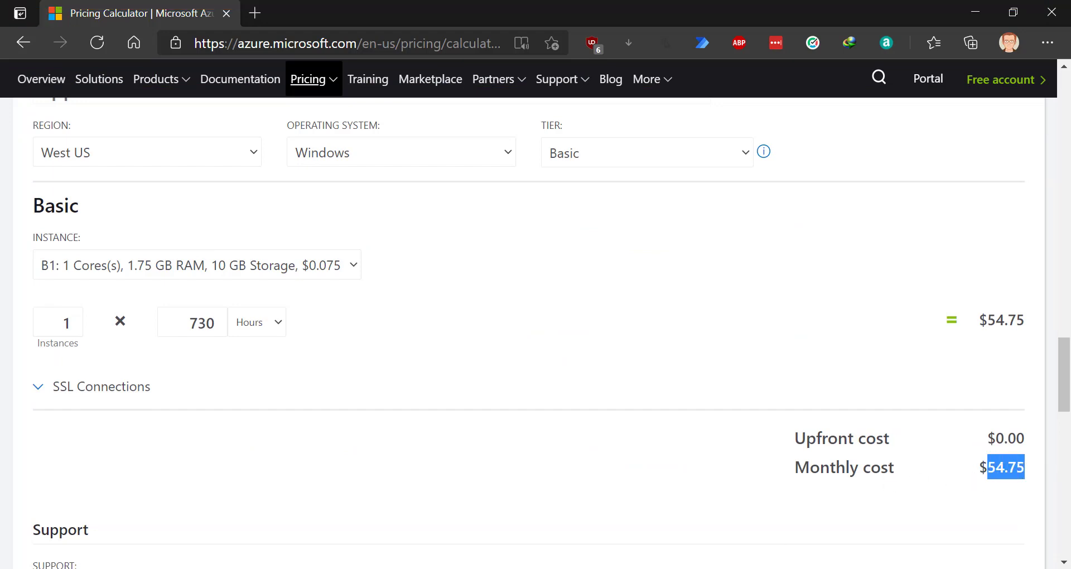
click(679, 566)
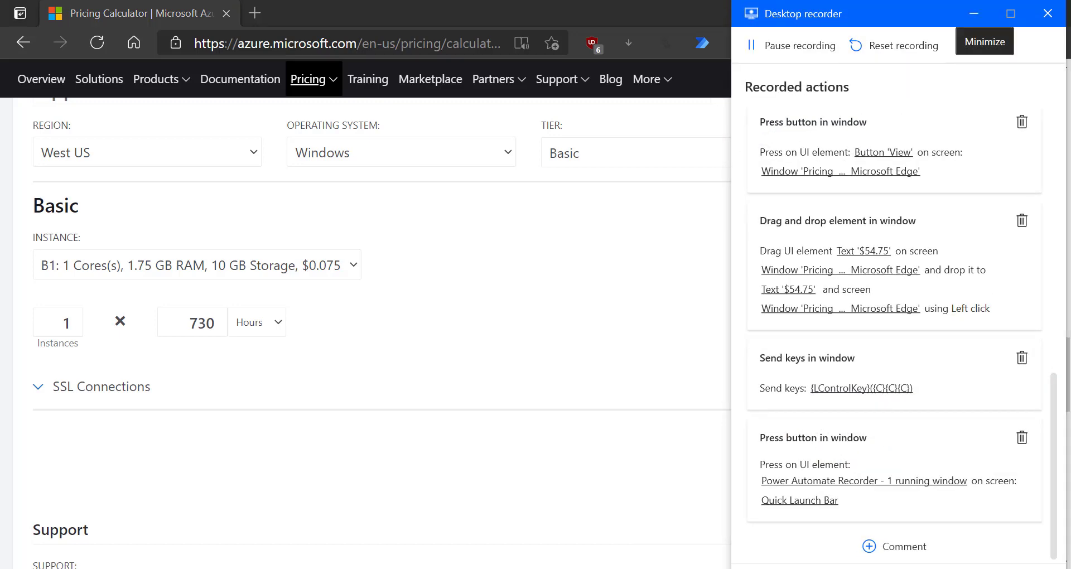
click(975, 13)
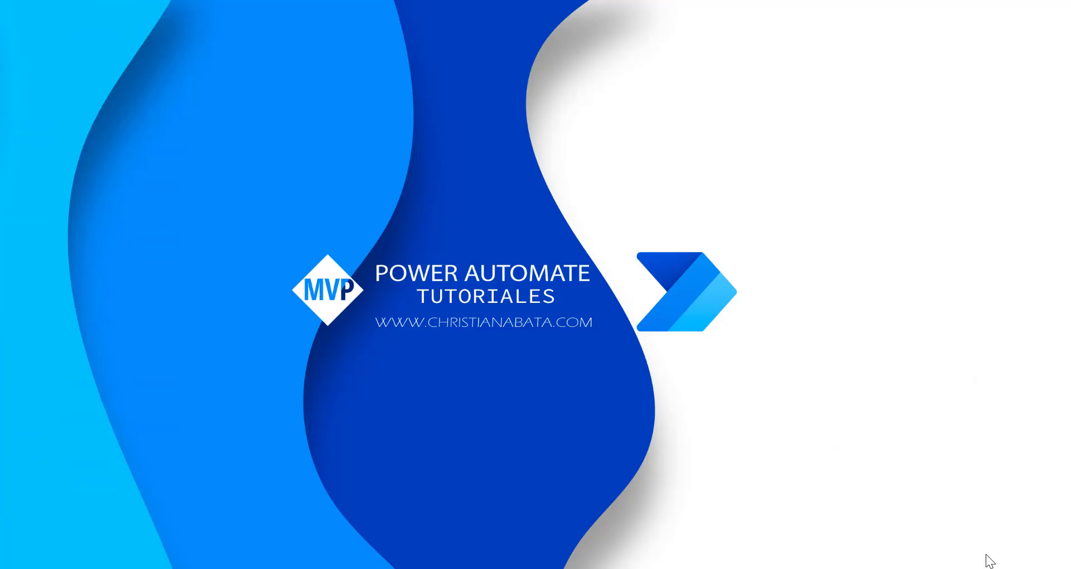
- In Calculator, compute 2% of the pasted 54.75, giving 1.095
click(167, 568)
text(cal)
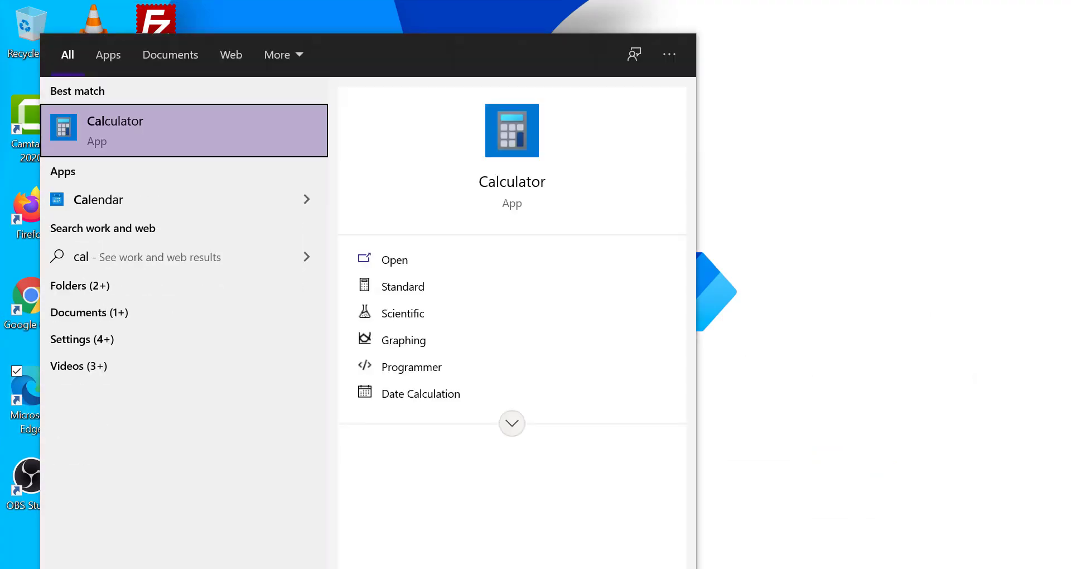
key(Return)
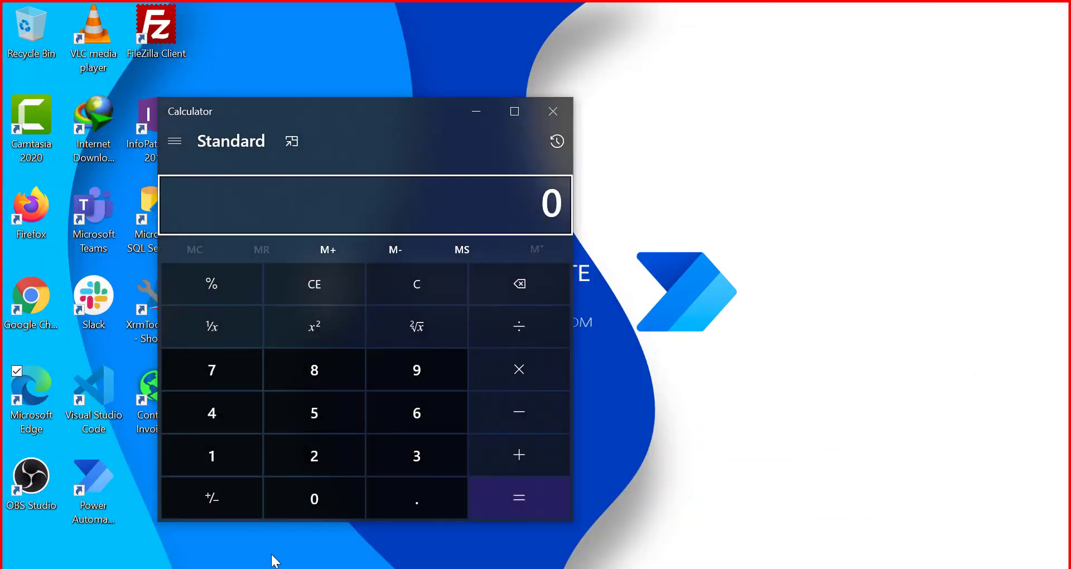
key(ctrl+v)
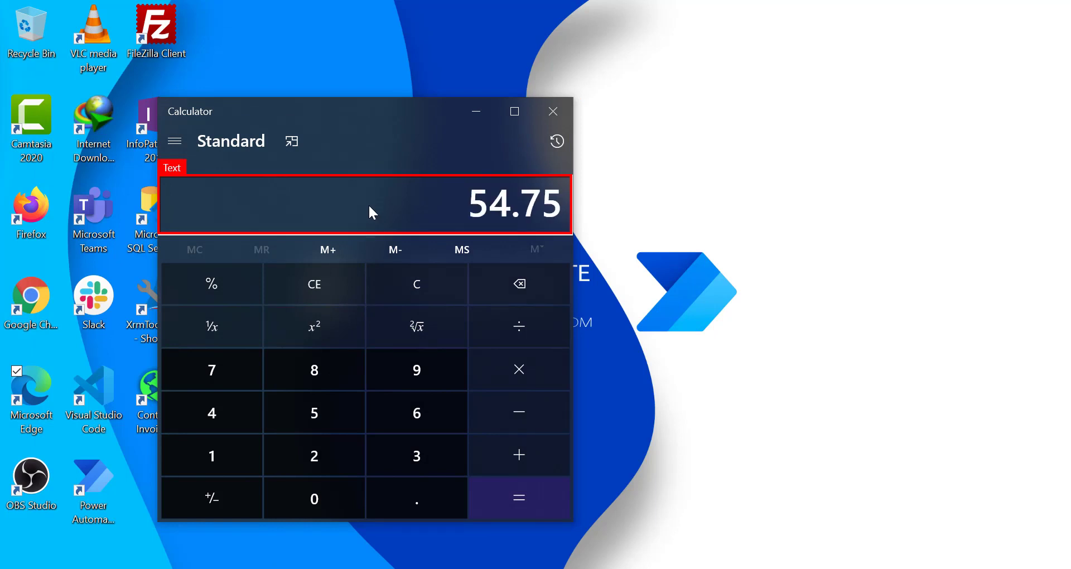
click(505, 366)
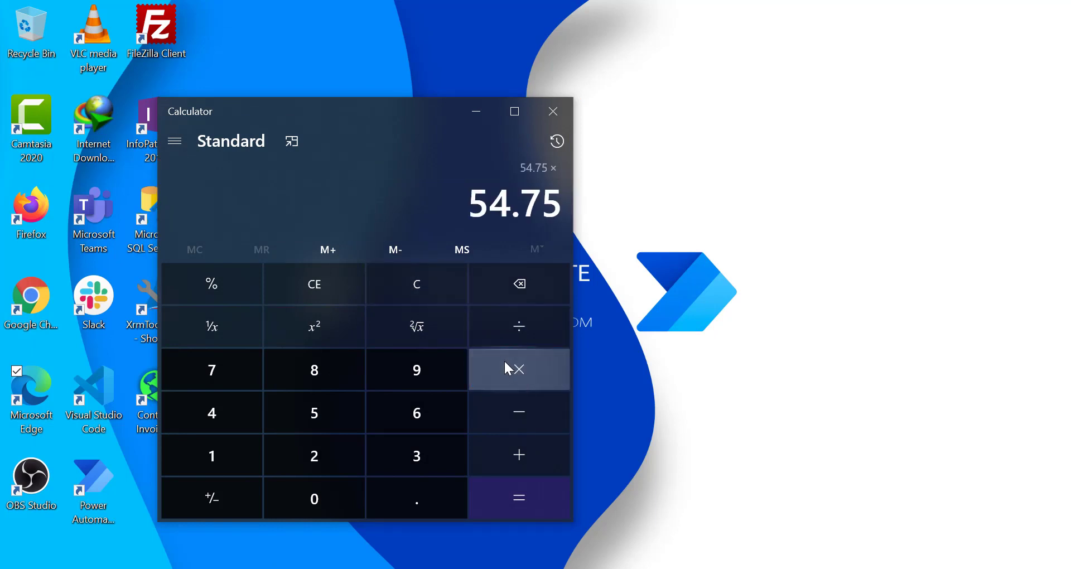
click(315, 455)
click(223, 290)
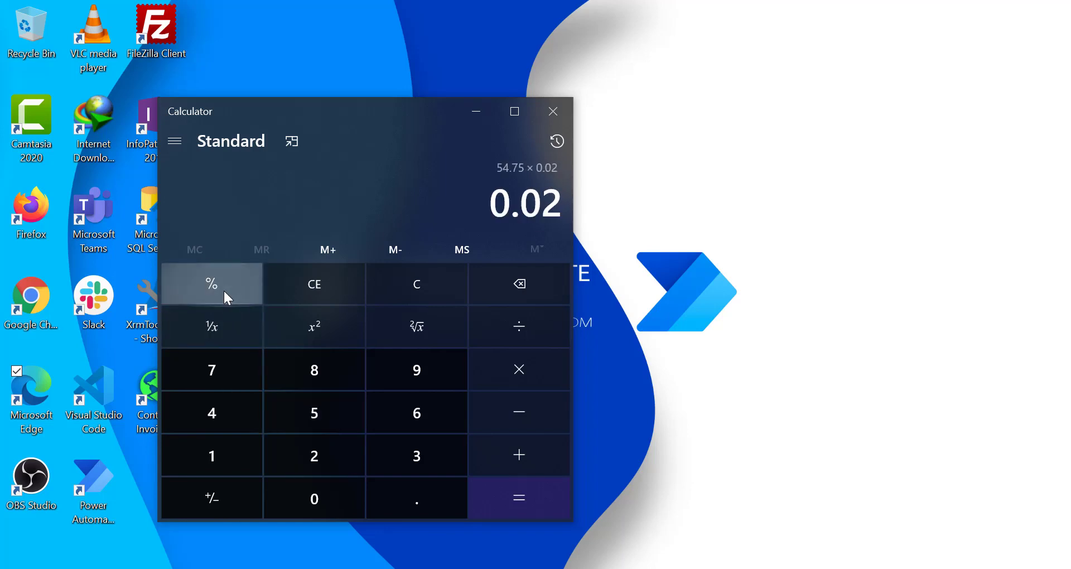
click(495, 503)
- Copy the 1.095 result and close Calculator
drag(475, 208, 571, 207)
right_click(534, 201)
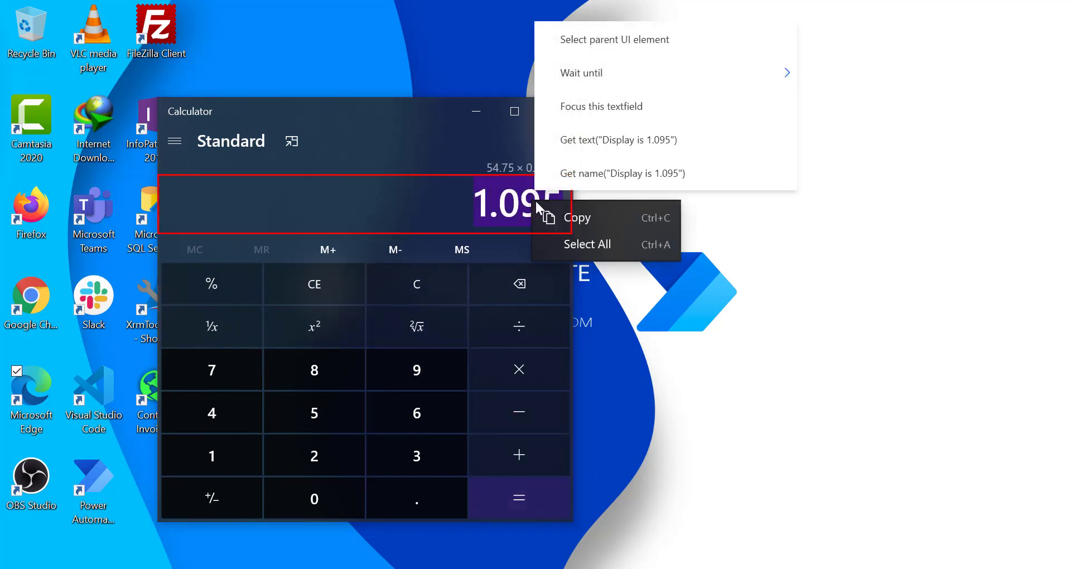
click(578, 217)
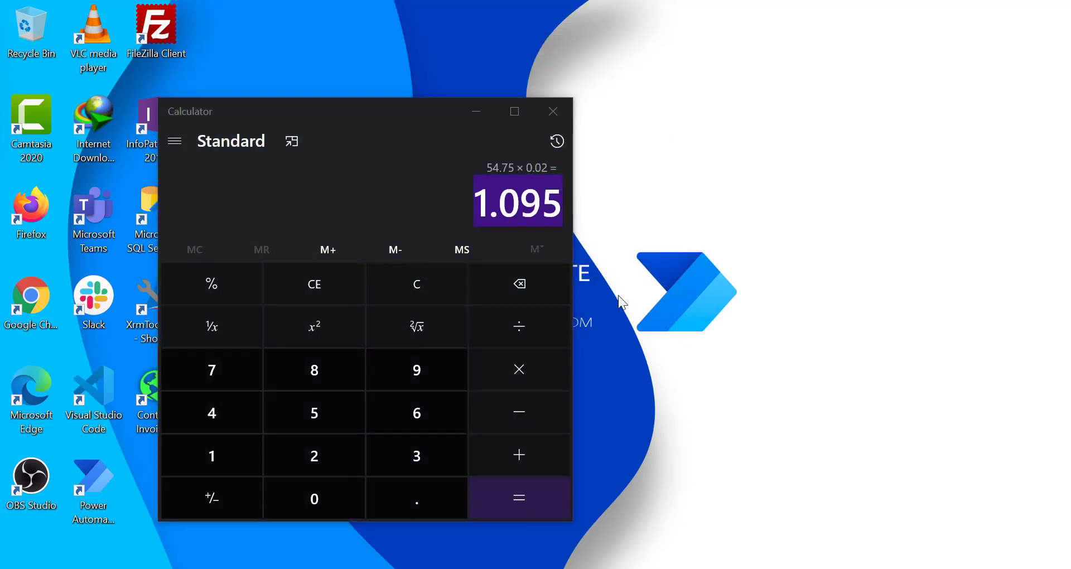
click(549, 117)
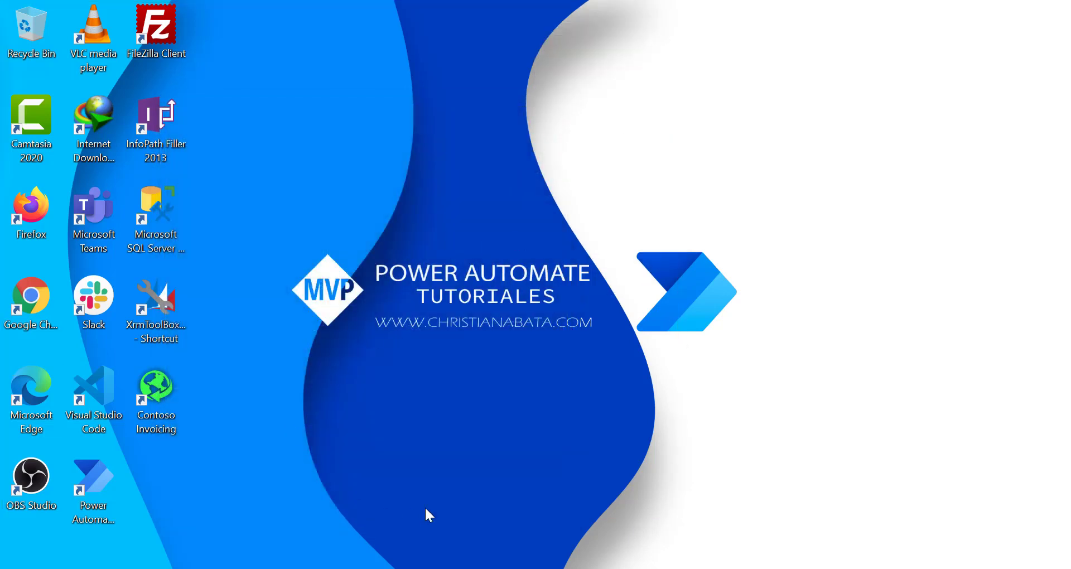
- In Contoso Invoicing, start a new support case named 'step2' and move to Notes
double_click(156, 388)
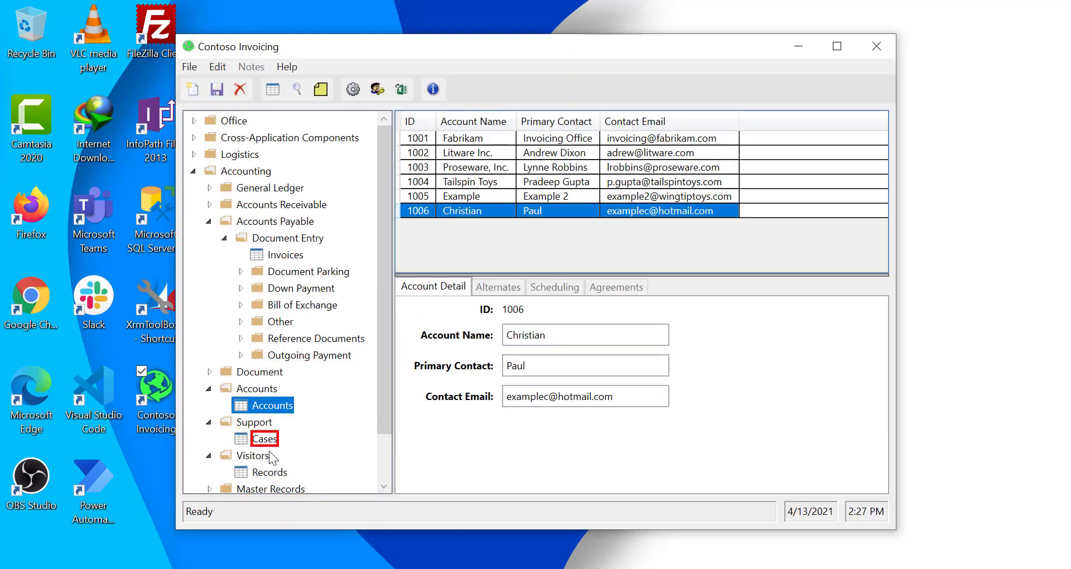
click(264, 439)
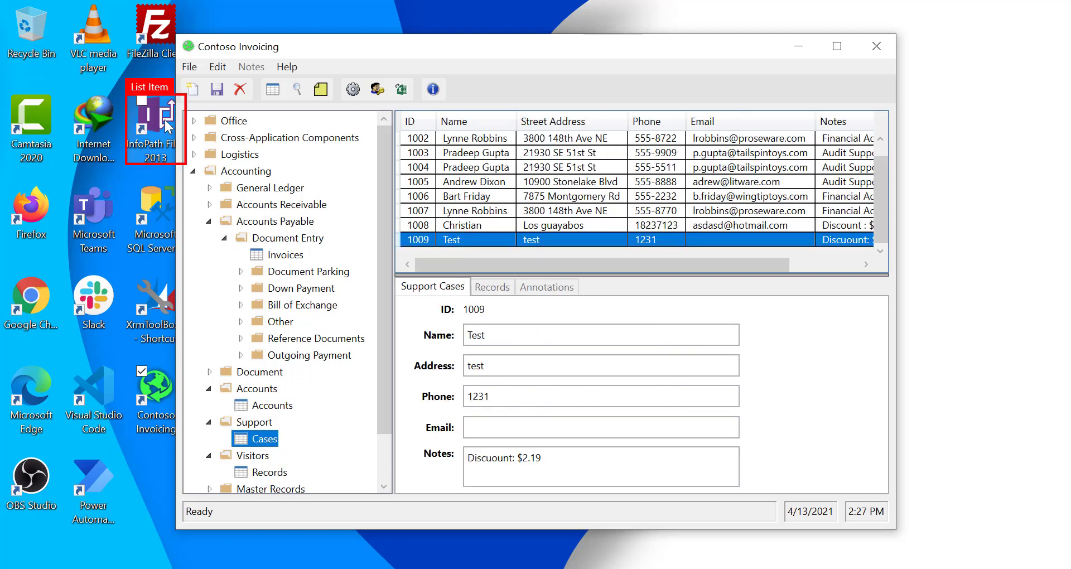
click(192, 89)
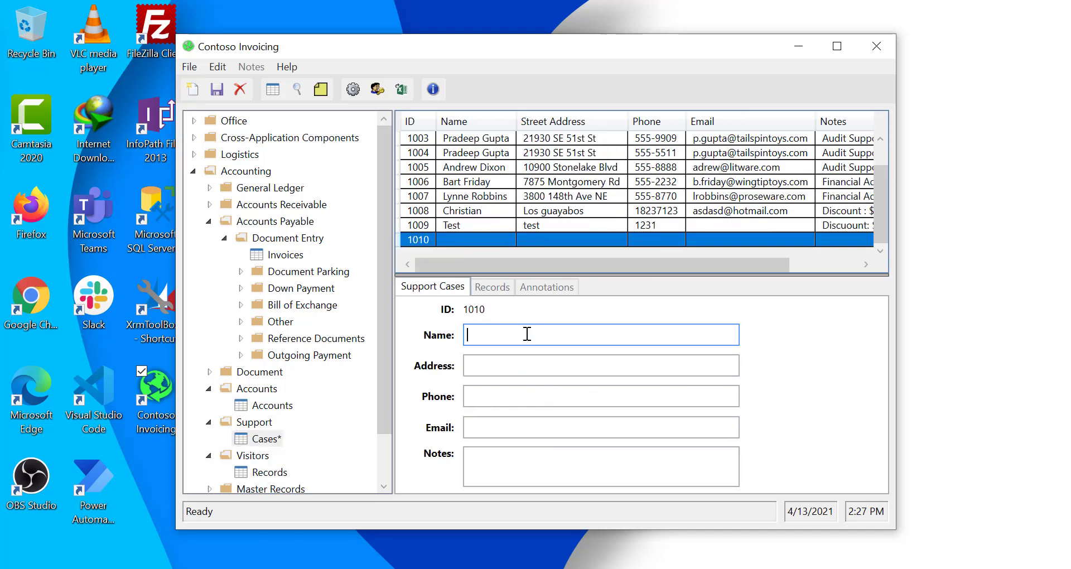
text(step2)
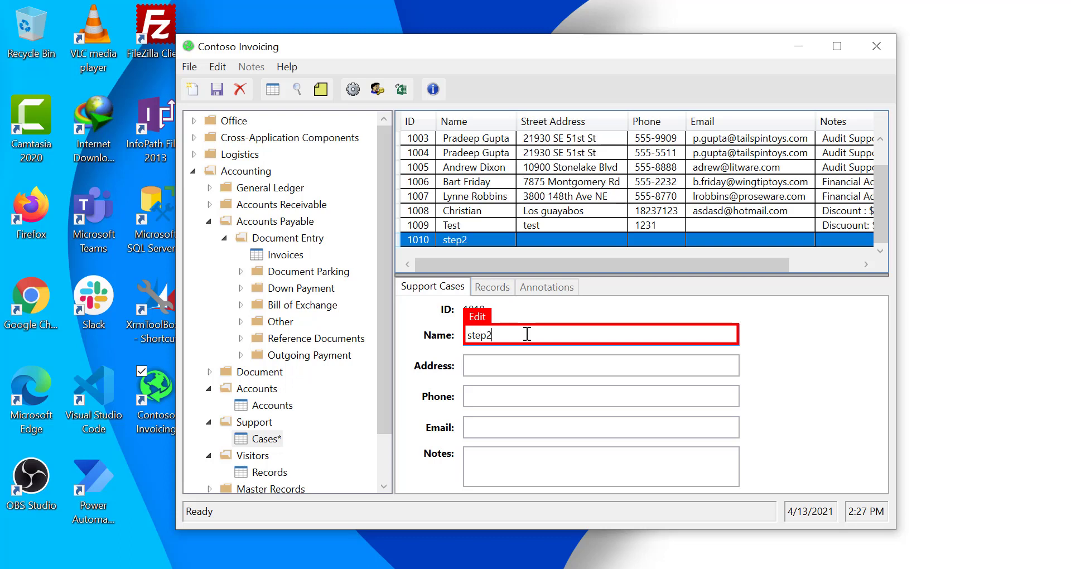
key(Tab)
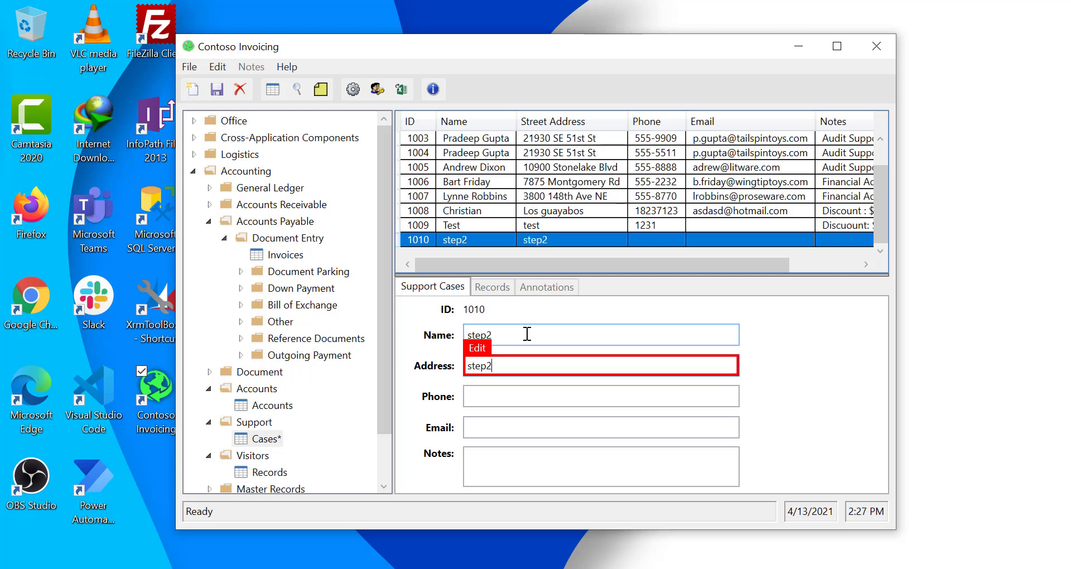
key(Tab)
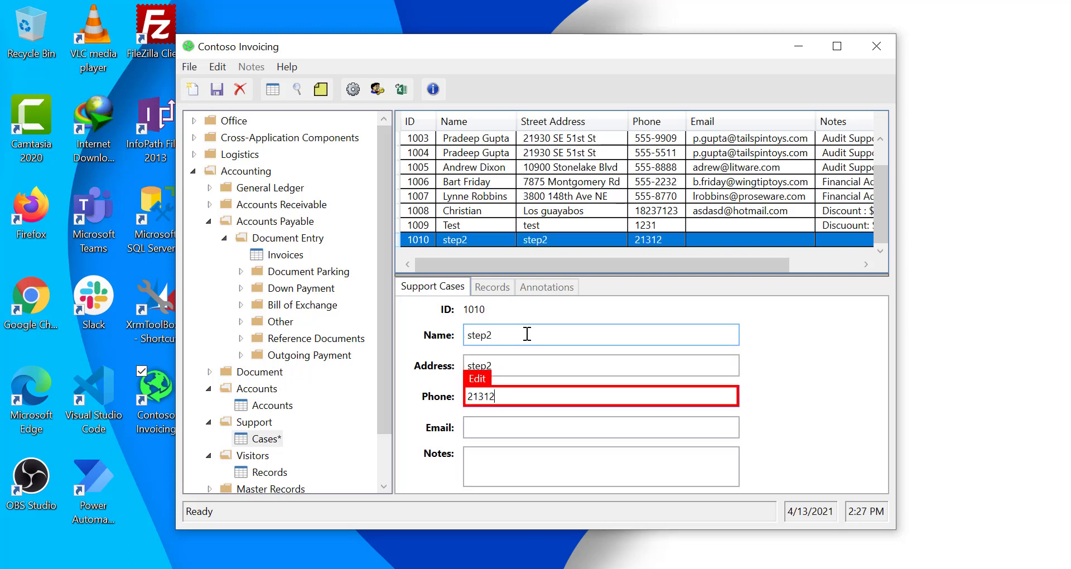
key(Tab)
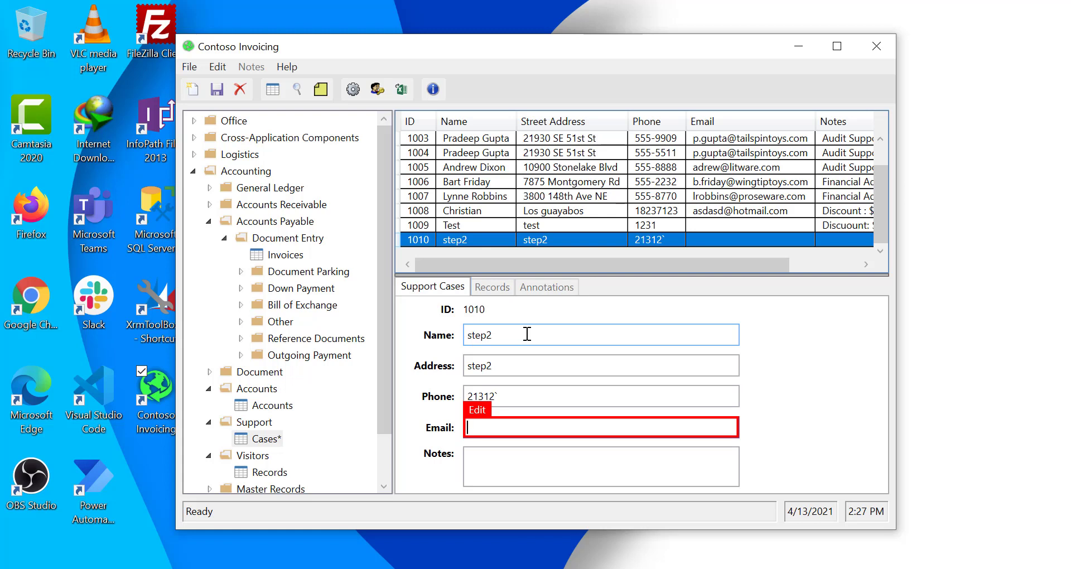
key(Tab)
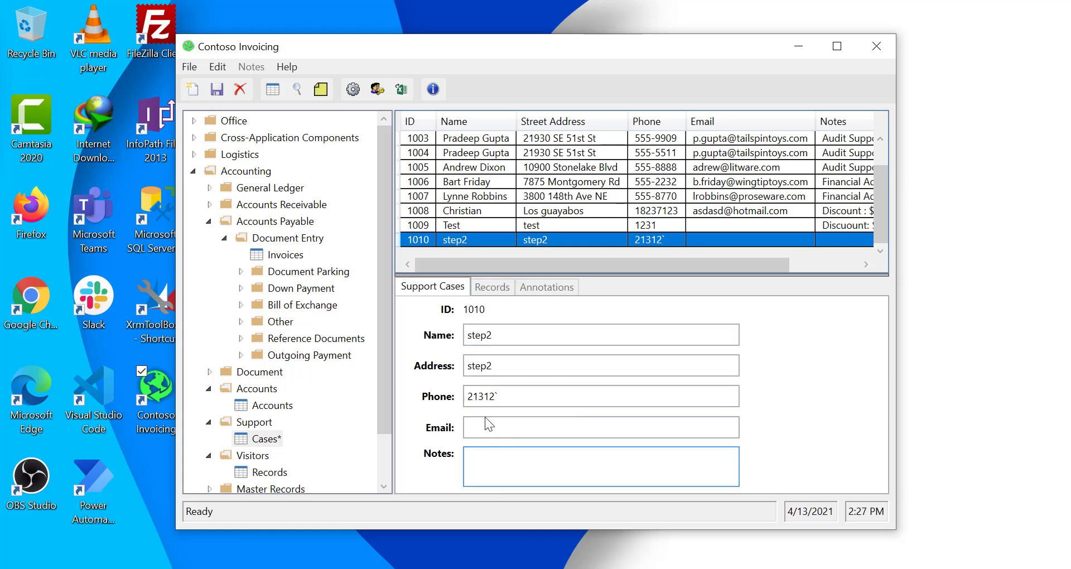
- Note 'Discount: 1.095', save case 1010, and finish the recording
text(Discount: 1.095)
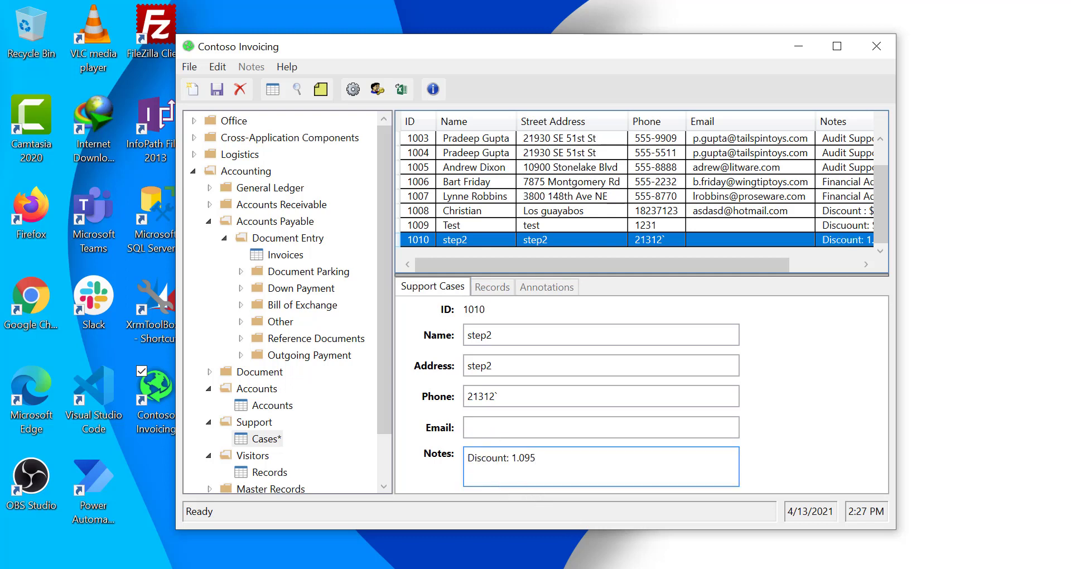
click(217, 90)
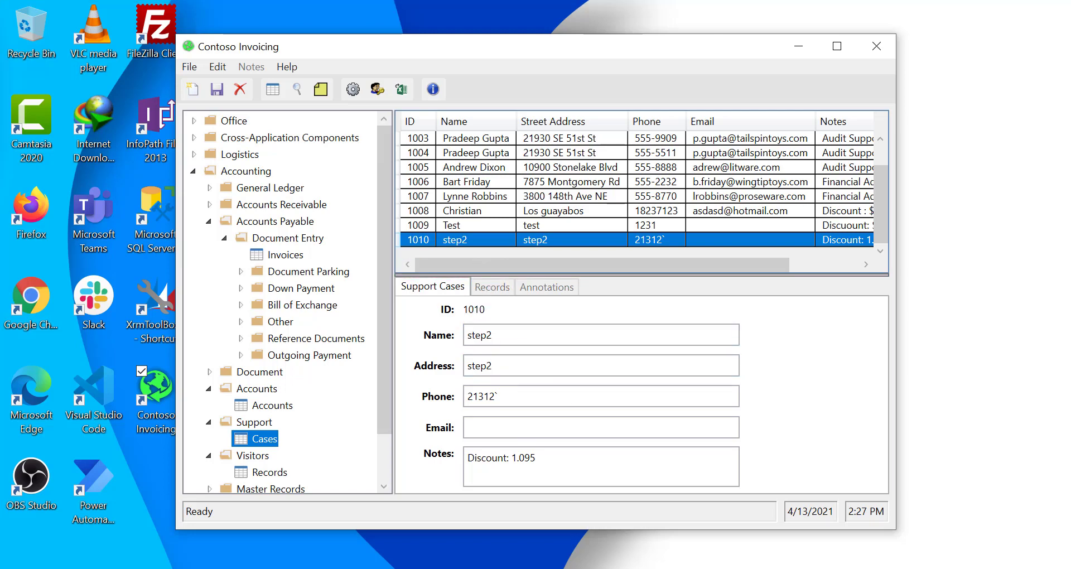
click(597, 568)
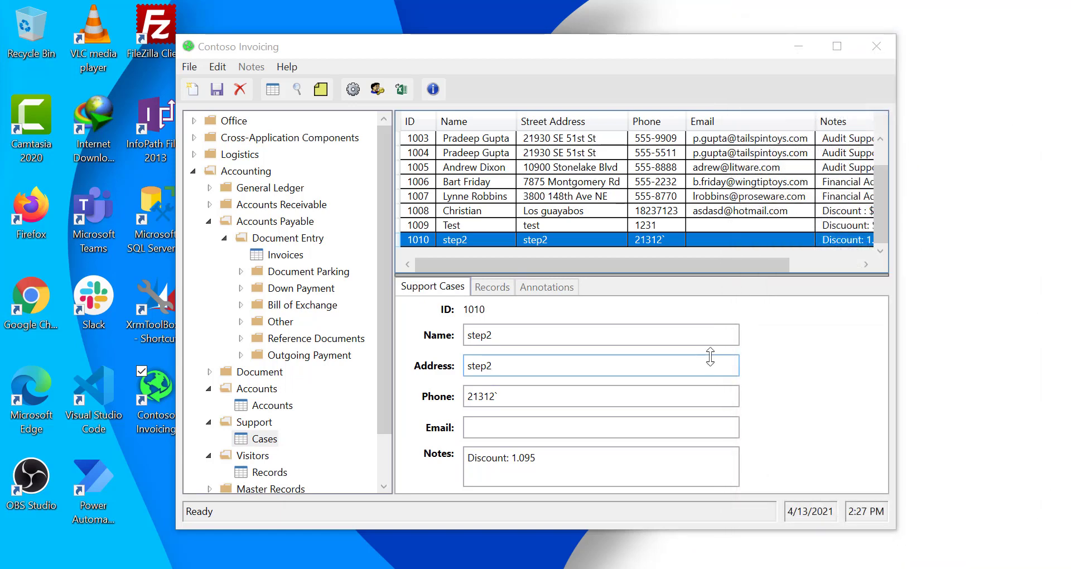
click(795, 48)
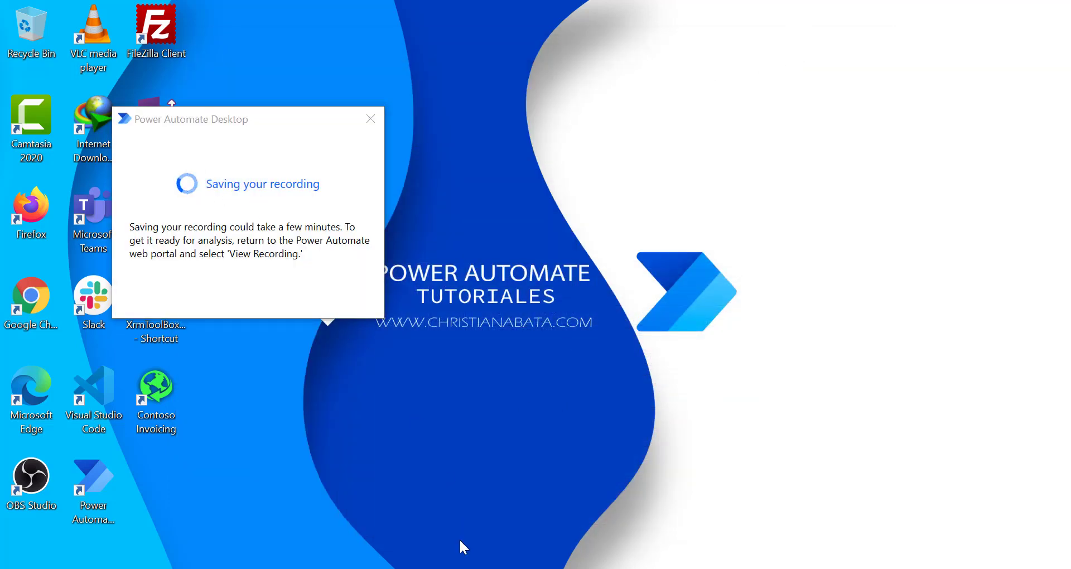
- Switch to the Process advisor window and close both leftover Pricing Calculator windows
mouse_move(393, 568)
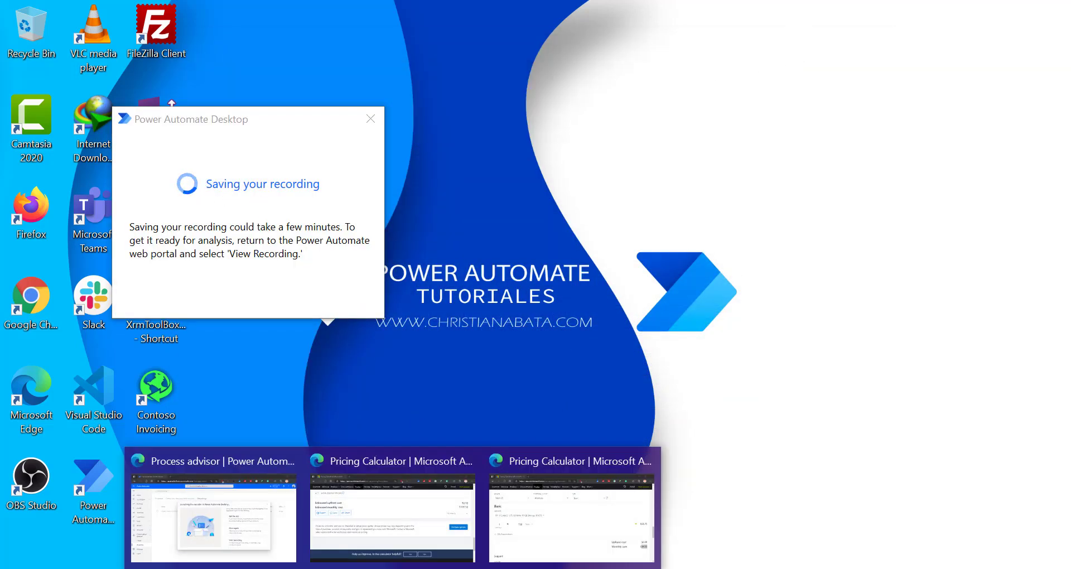
click(239, 552)
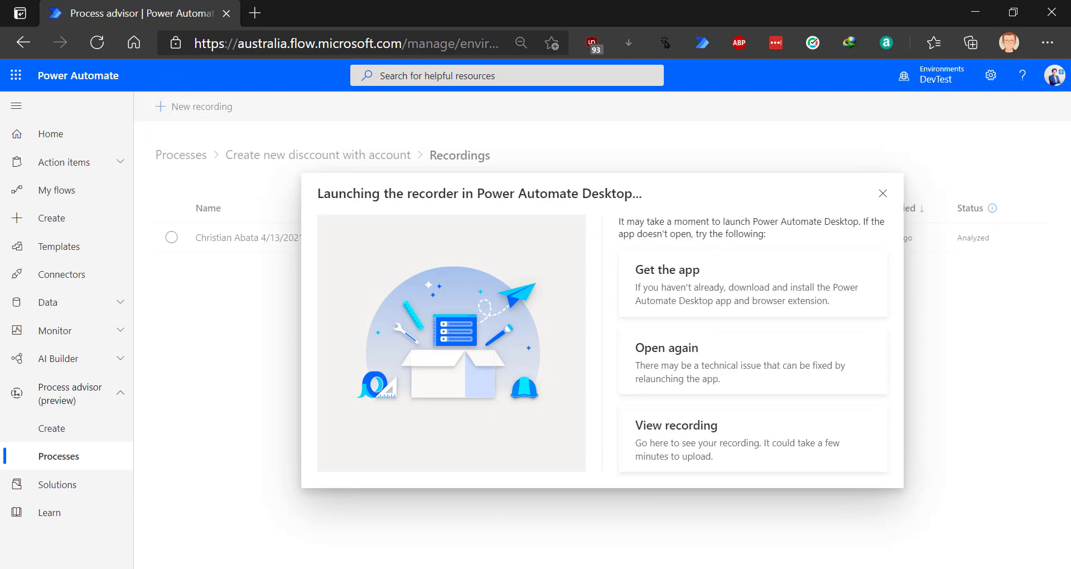
mouse_move(393, 568)
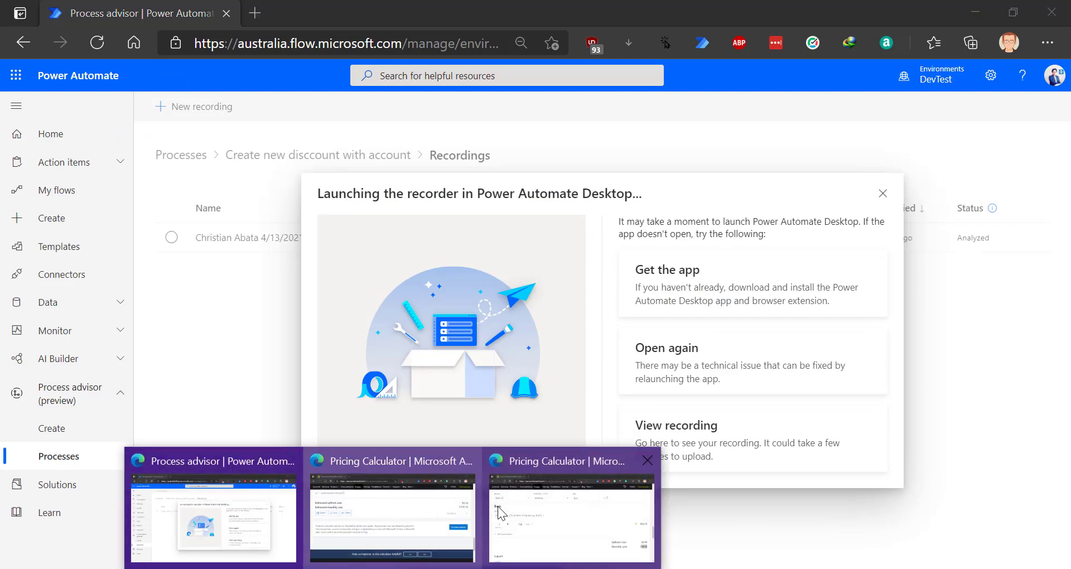
click(540, 496)
click(1053, 12)
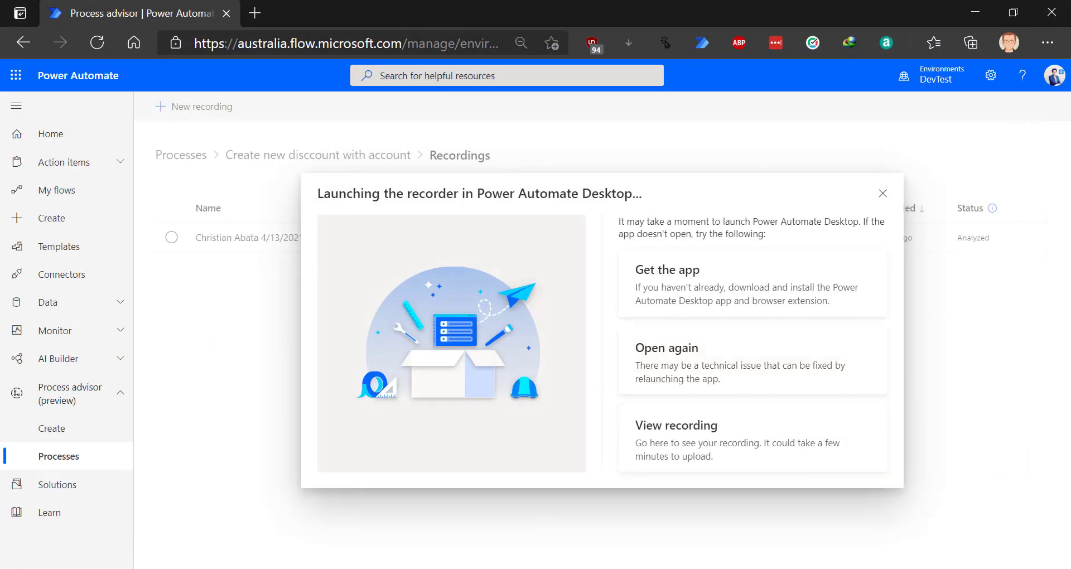
mouse_move(393, 568)
click(423, 548)
click(1052, 12)
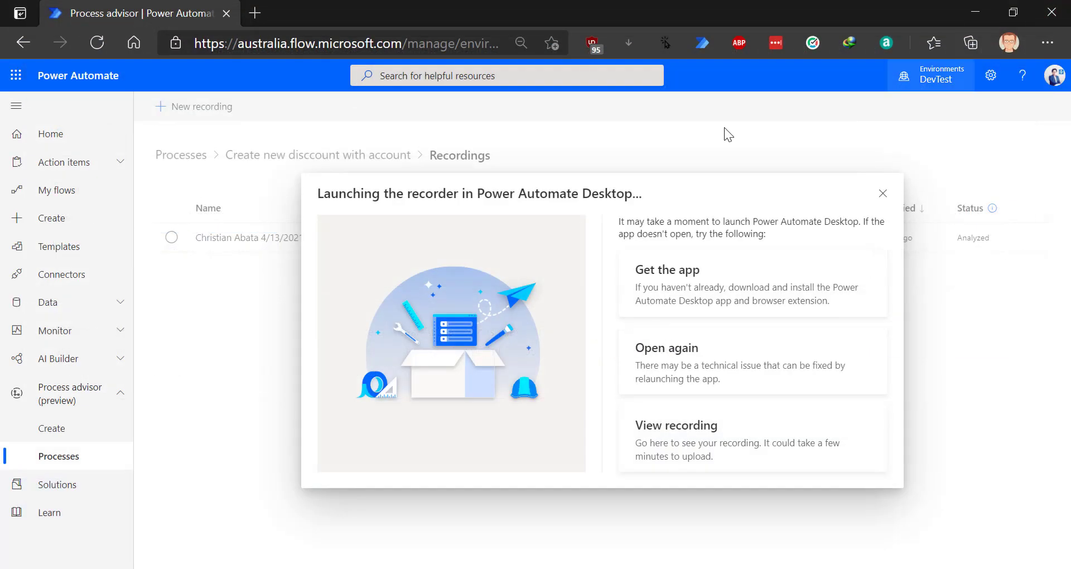
- Dismiss the recording-saved notice and view the new 2:25 PM recording
click(974, 10)
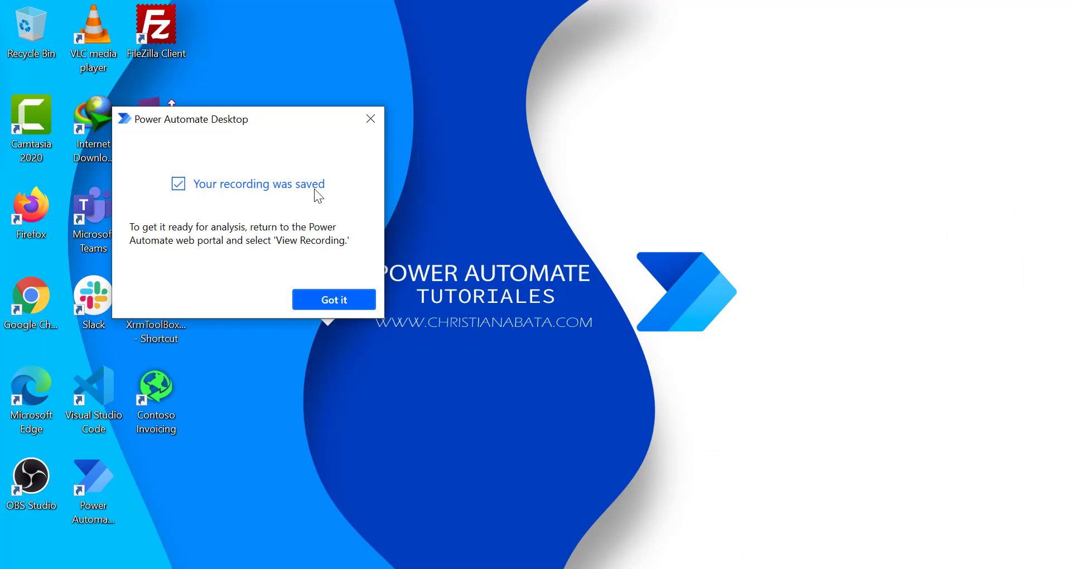
click(329, 300)
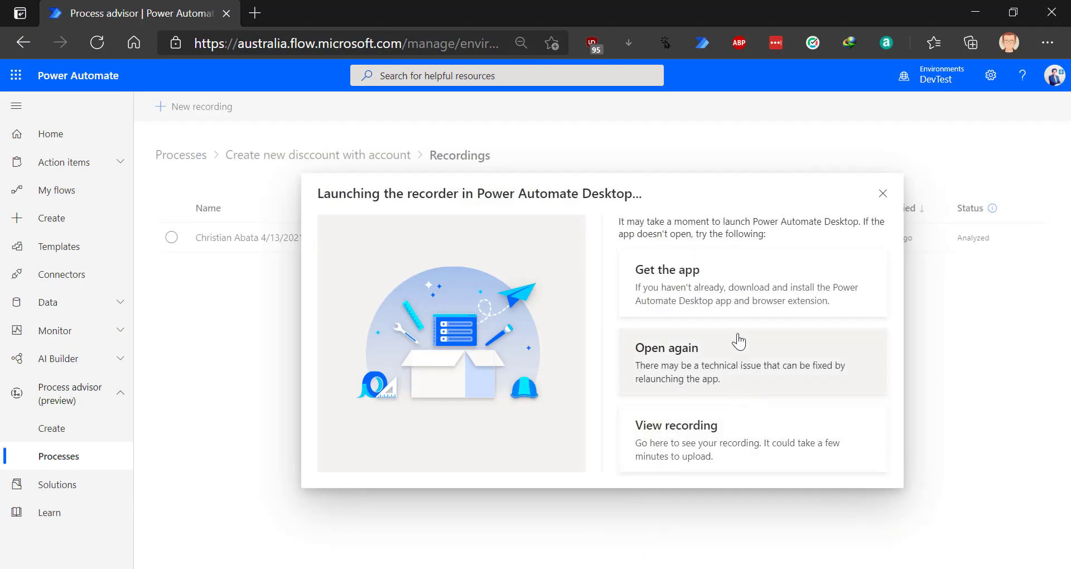
click(715, 455)
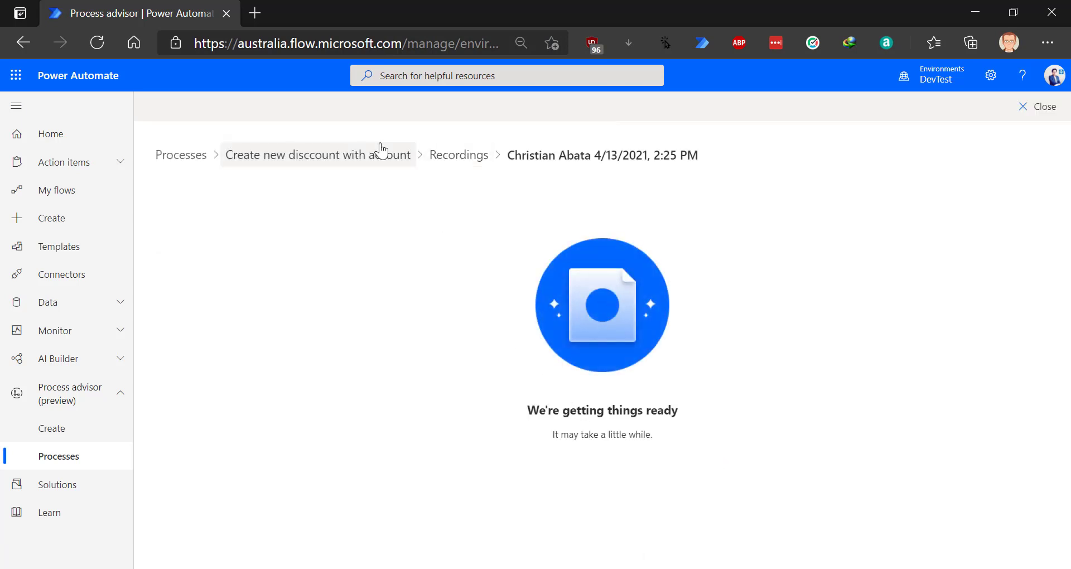
- Reload Recordings until the 2:25 PM recording shows Not analyzed, then open its actions
click(446, 160)
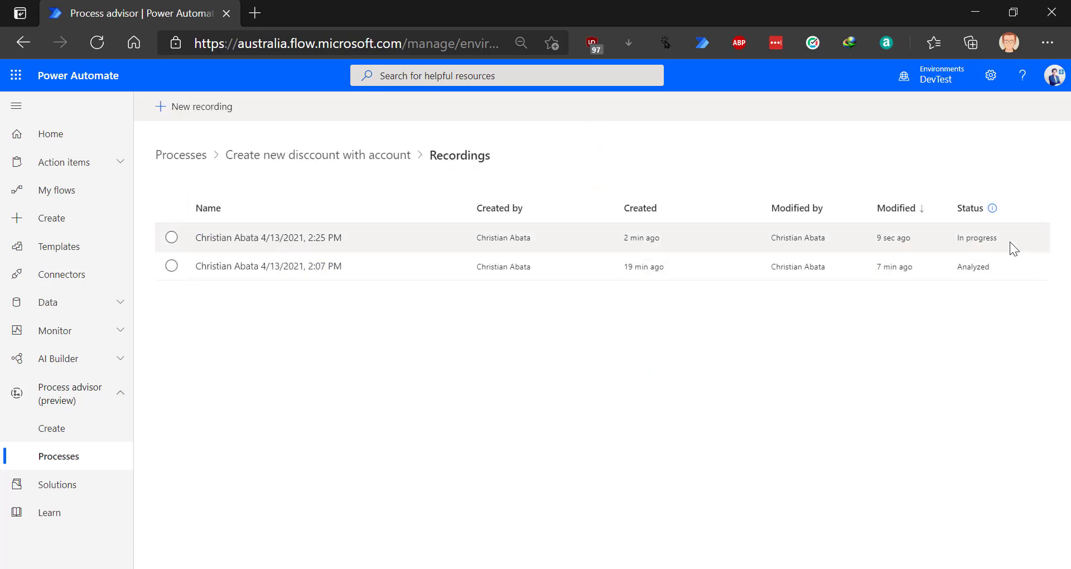
click(985, 241)
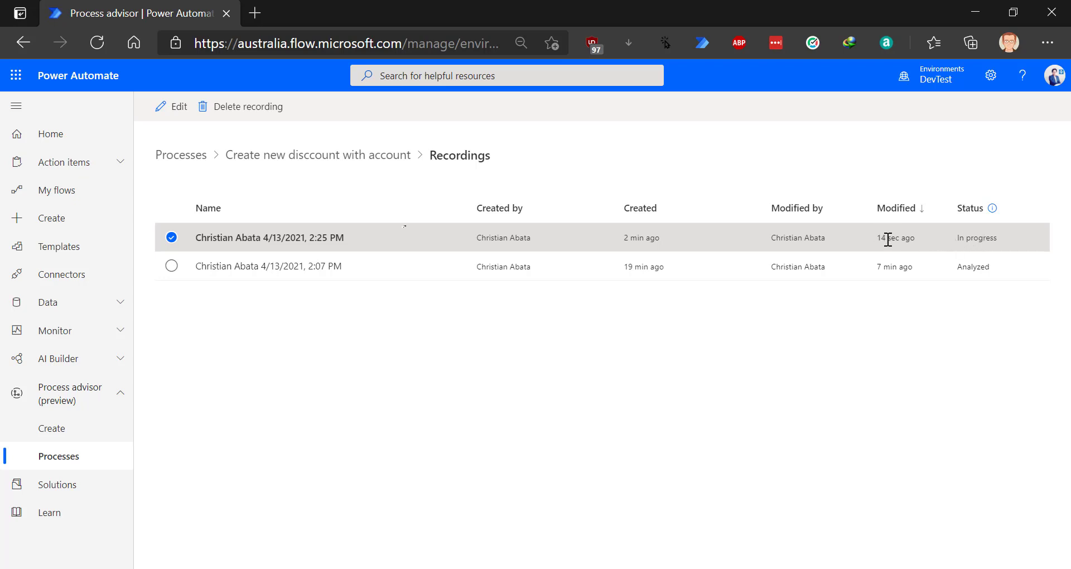
click(297, 45)
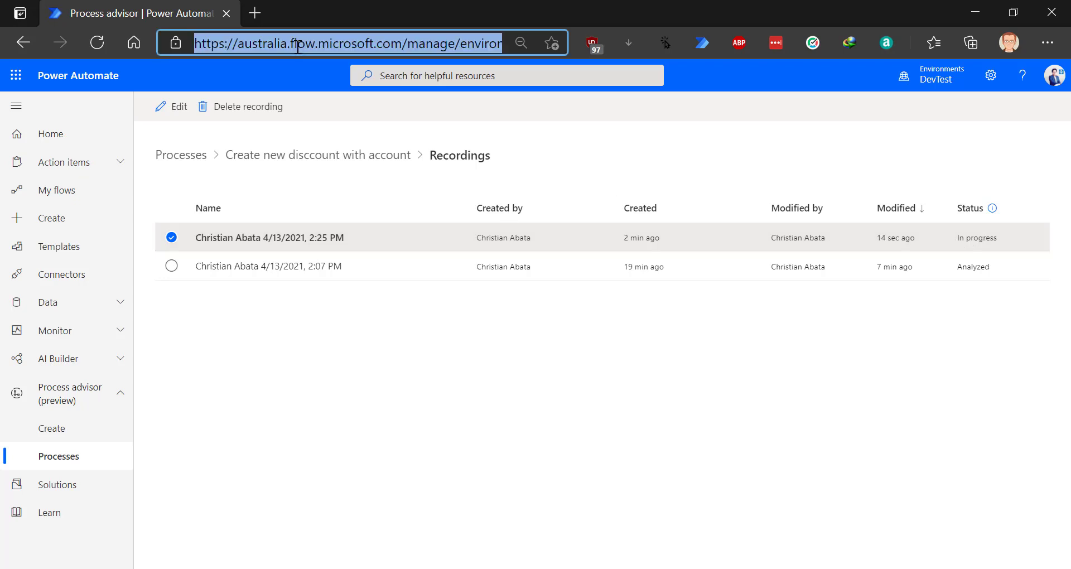
key(Return)
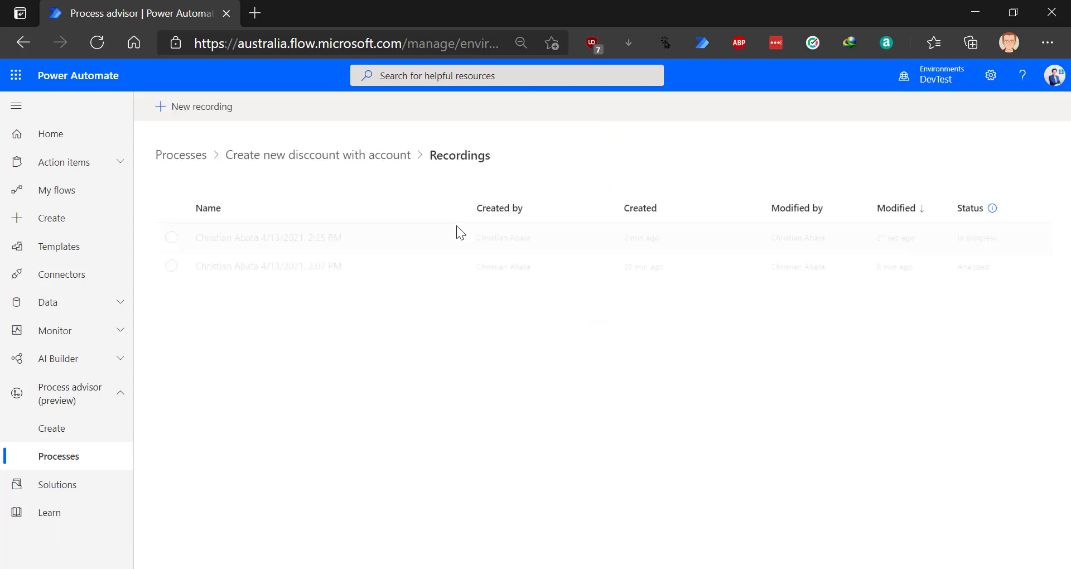
click(279, 241)
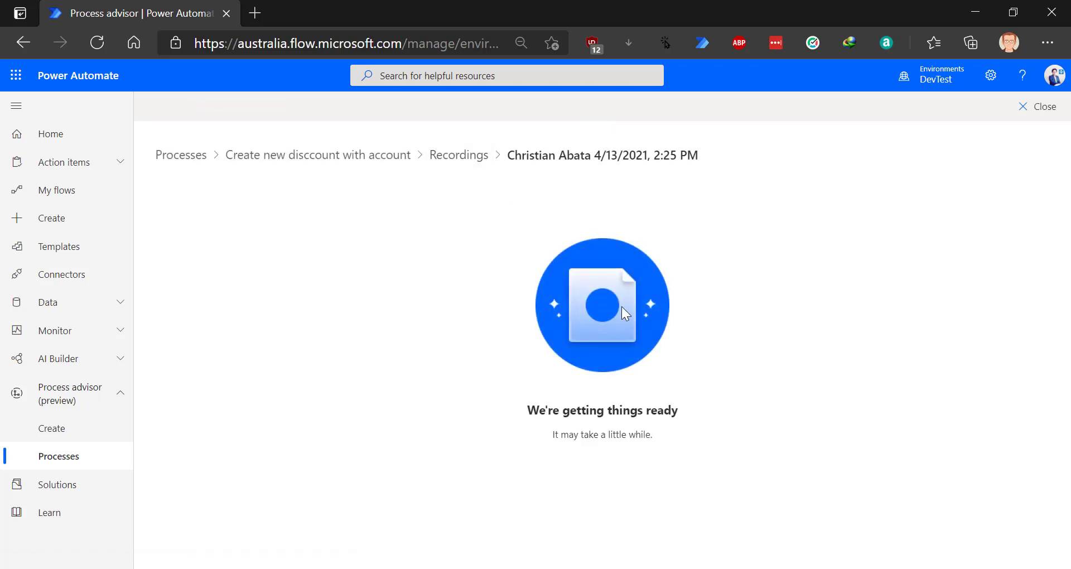
click(453, 157)
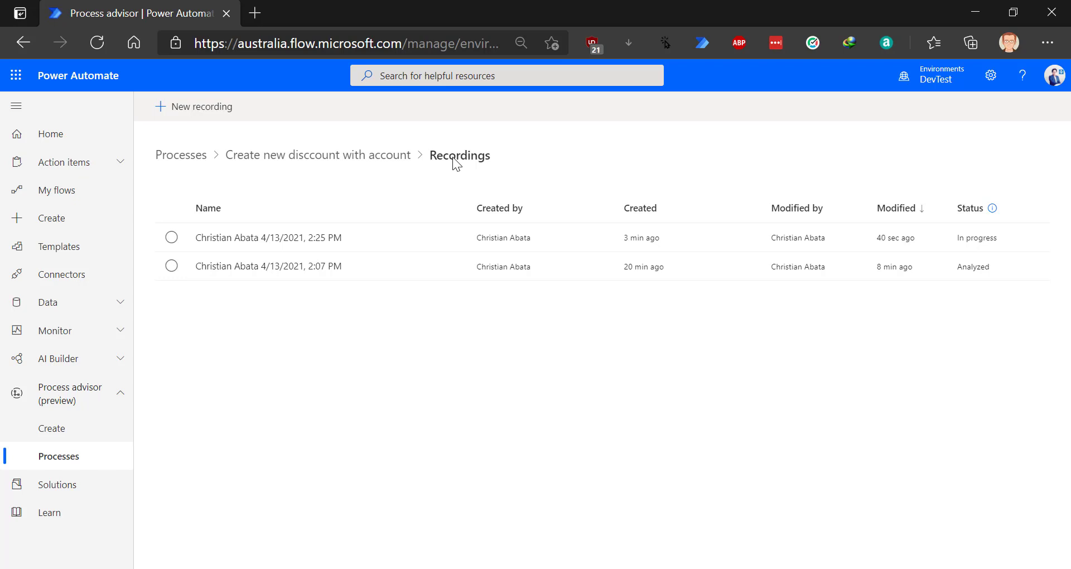
click(279, 235)
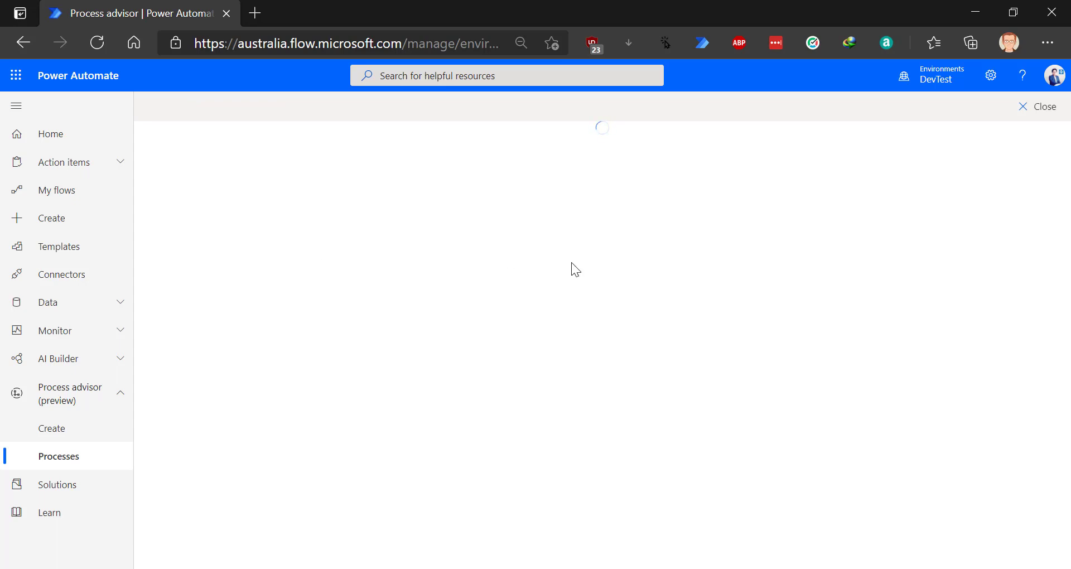
click(446, 155)
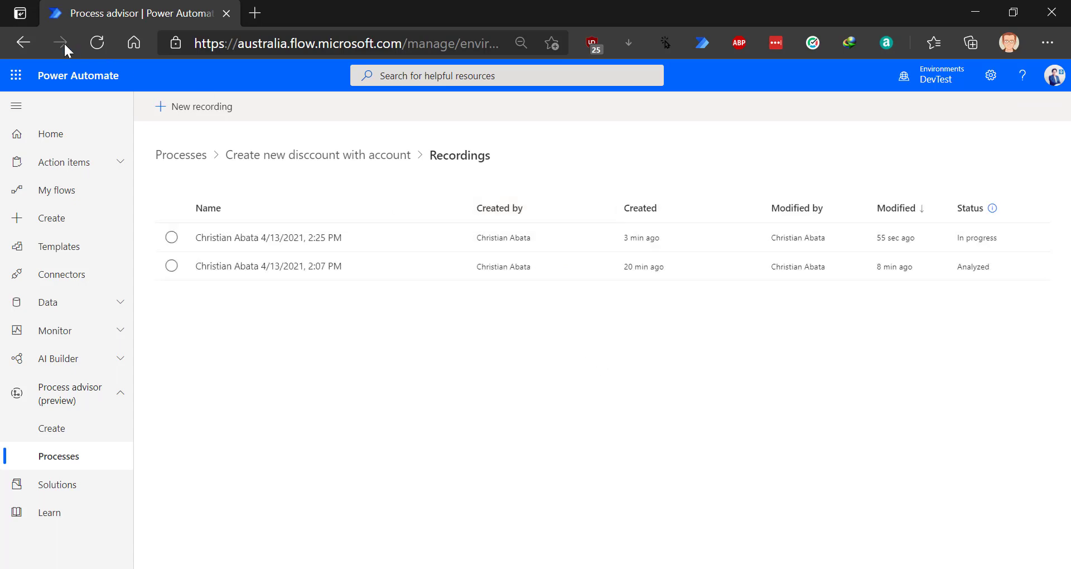
click(109, 38)
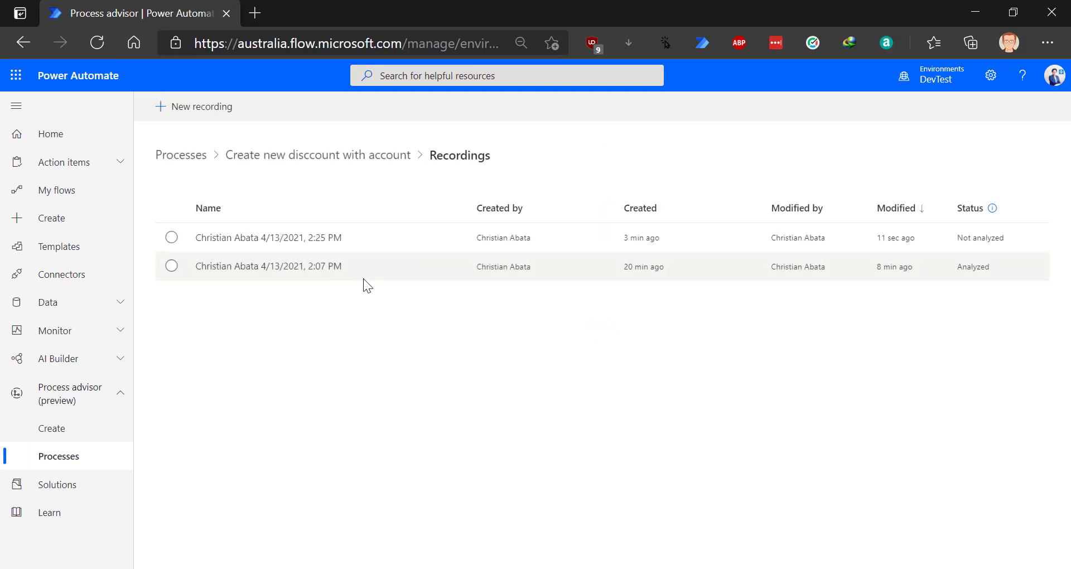
click(313, 239)
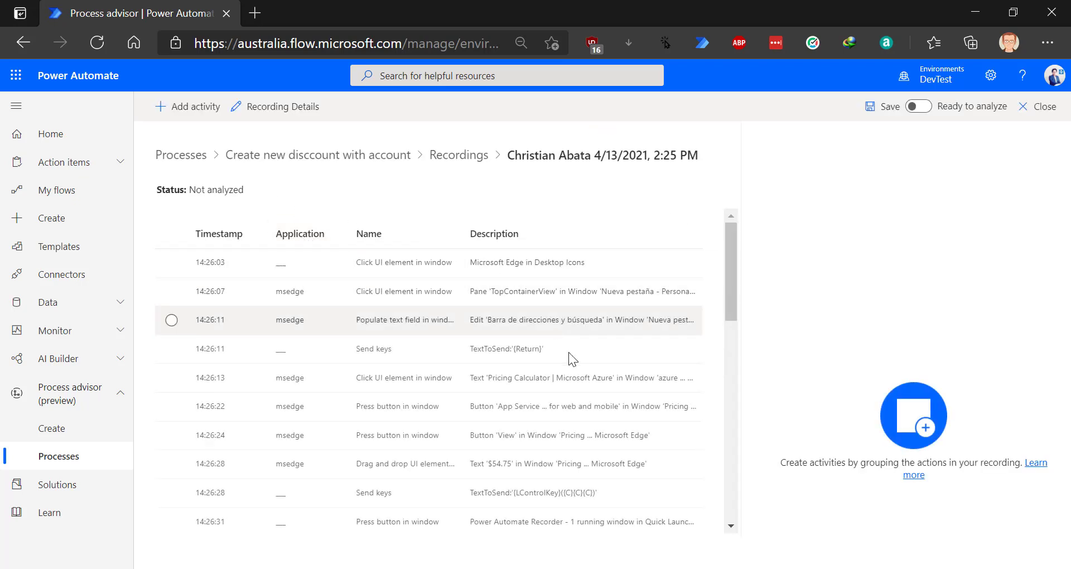
- Add an activity named 'Open Azure calculator and get total amount' at the 14:26:03 action
scroll(558, 379, down, 8)
scroll(555, 397, up, 8)
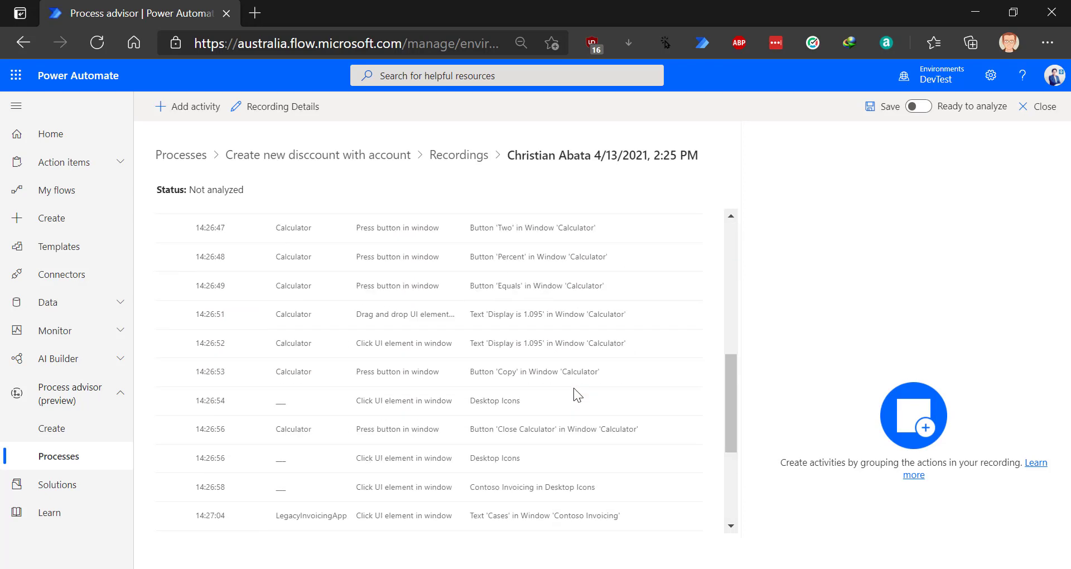
click(286, 270)
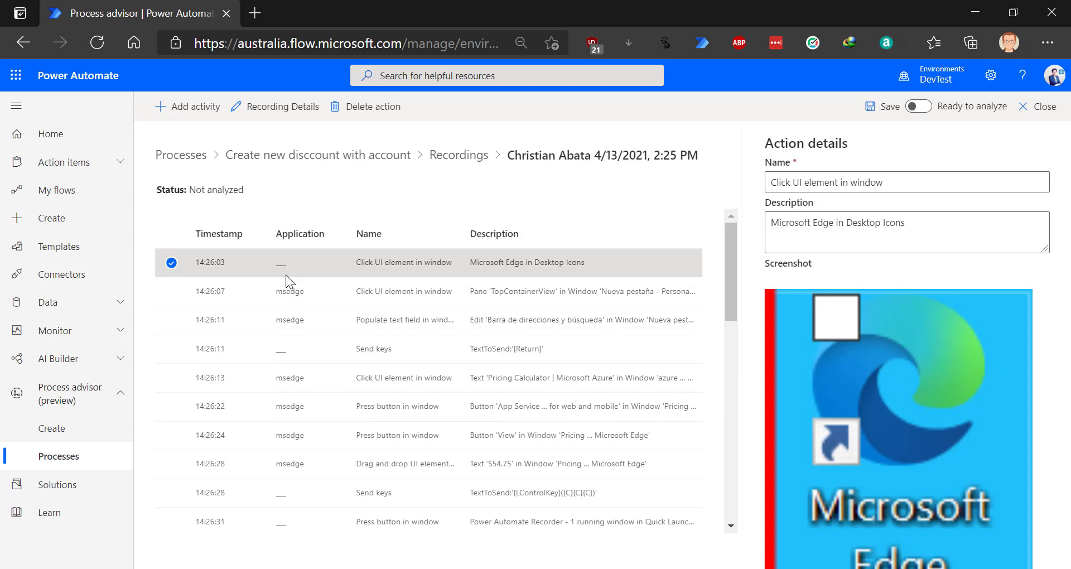
click(187, 107)
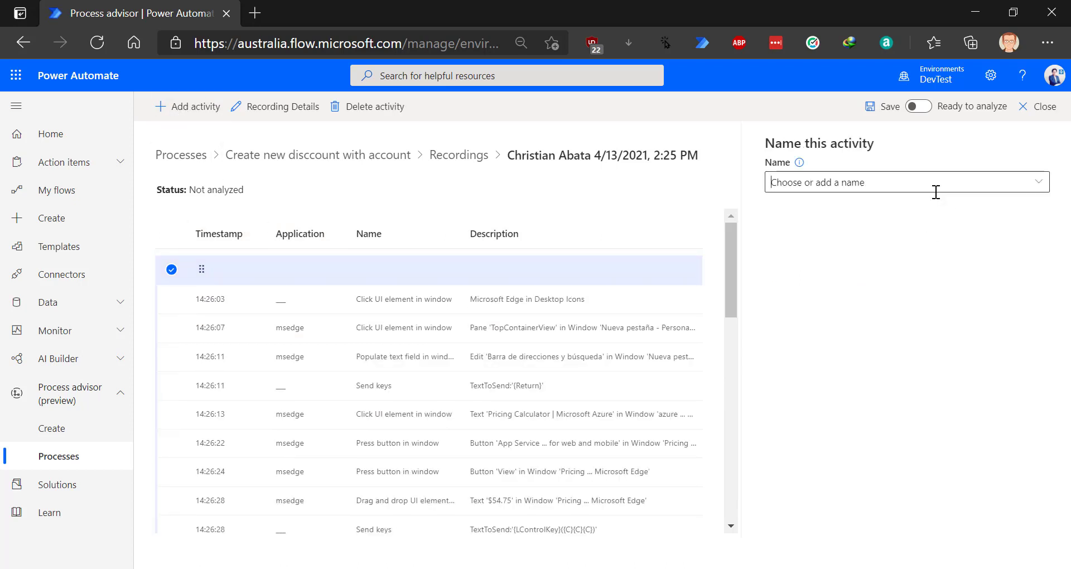
click(1040, 191)
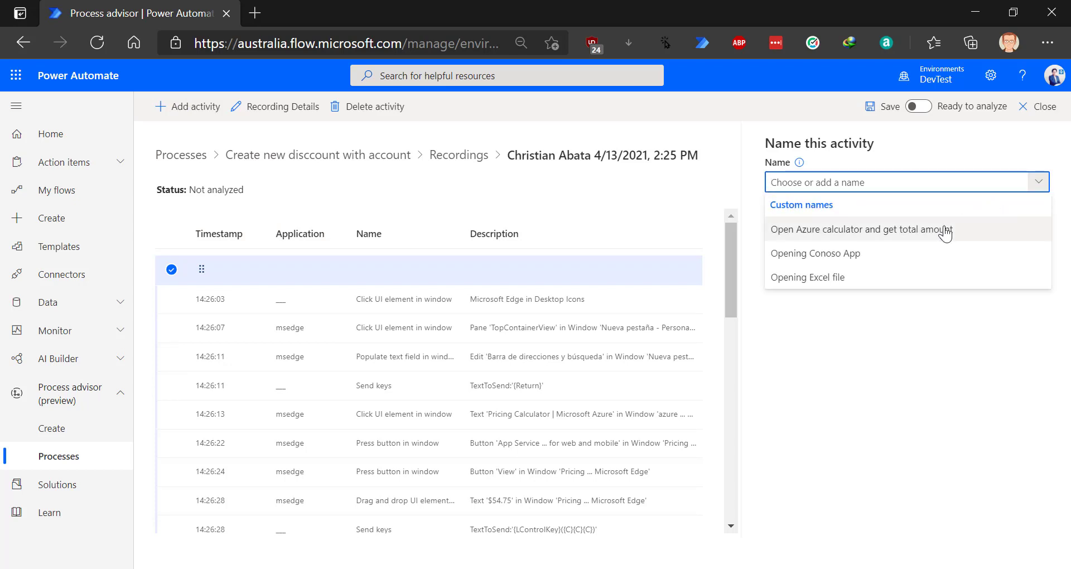
click(877, 230)
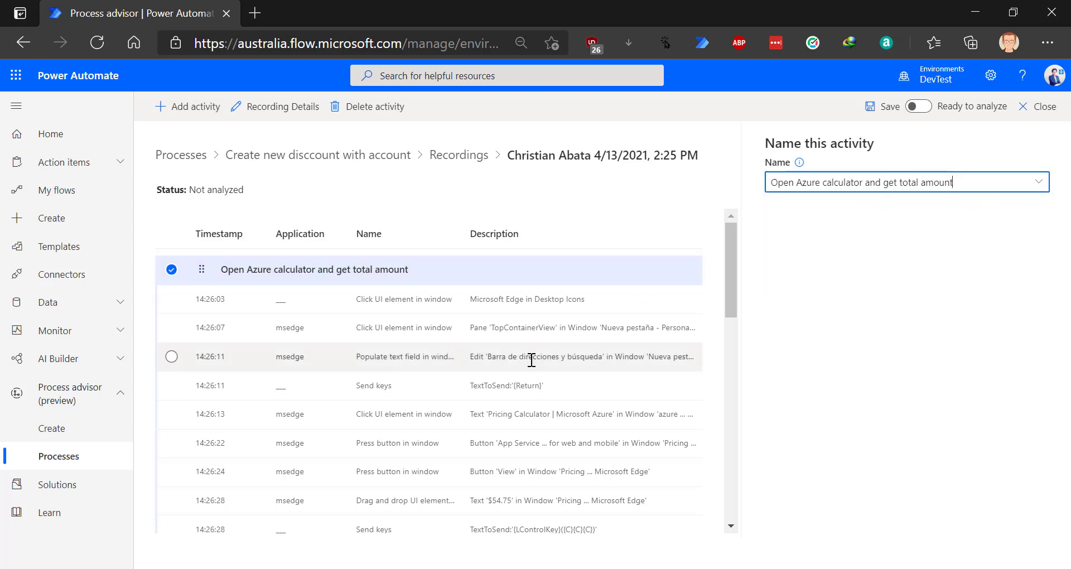
- Inspect the recorded Pricing Calculator, App Service, View, Send keys and 14:26:31 actions
scroll(404, 346, down, 2)
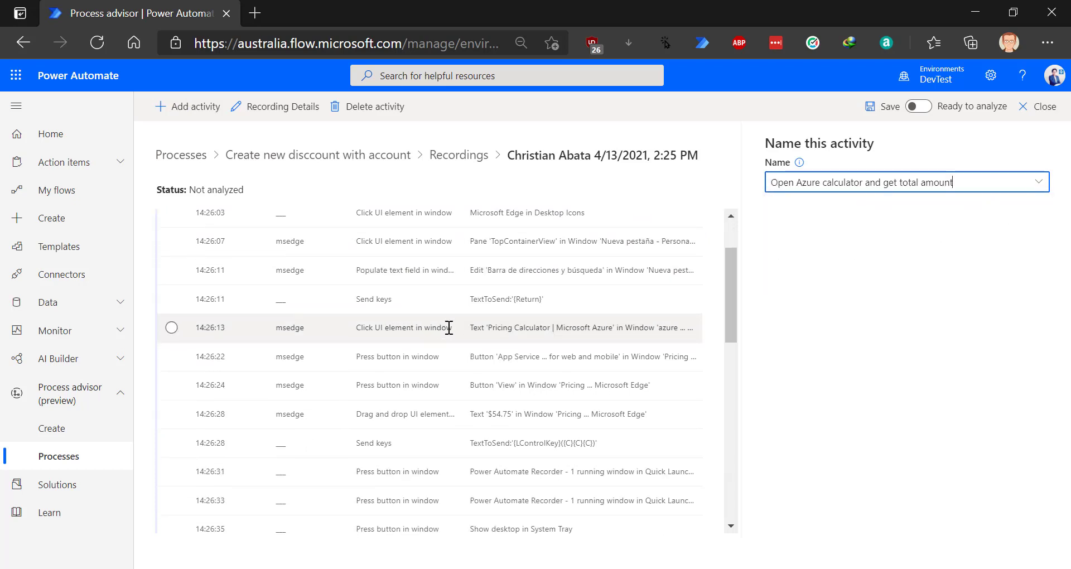
click(447, 327)
click(418, 357)
click(406, 379)
scroll(415, 349, down, 2)
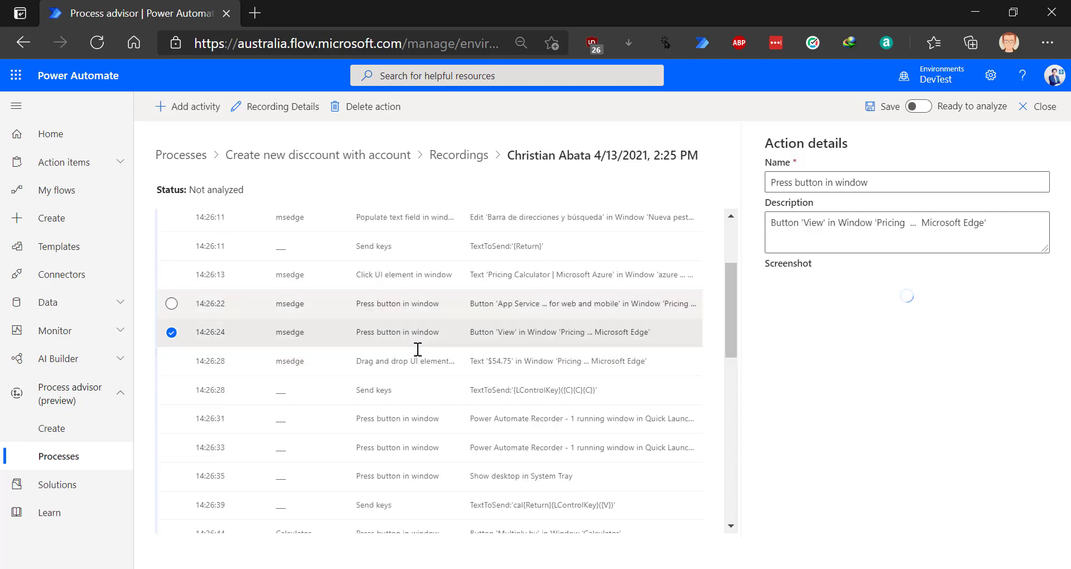
click(405, 349)
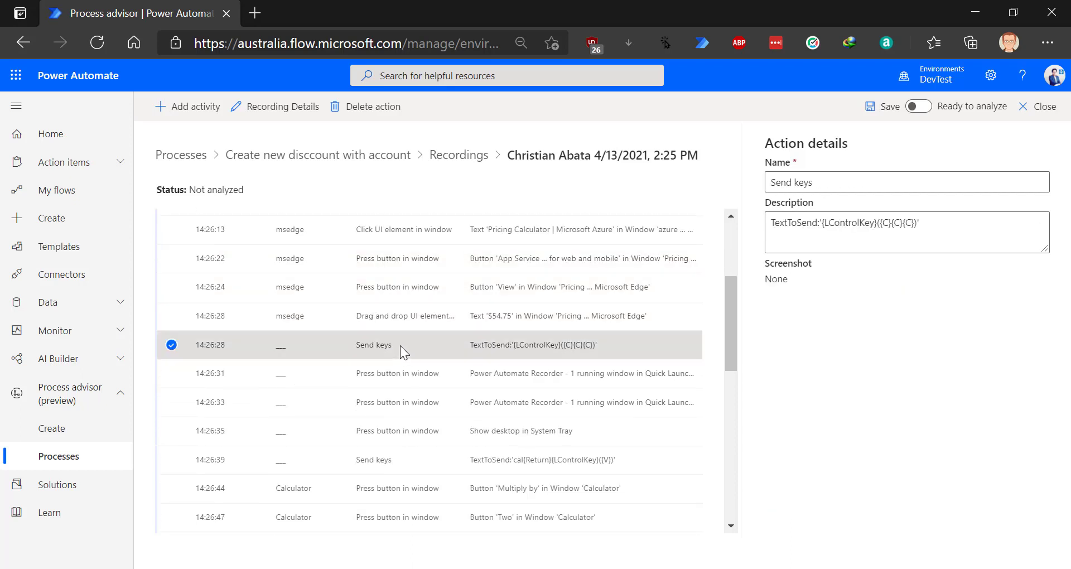
click(403, 369)
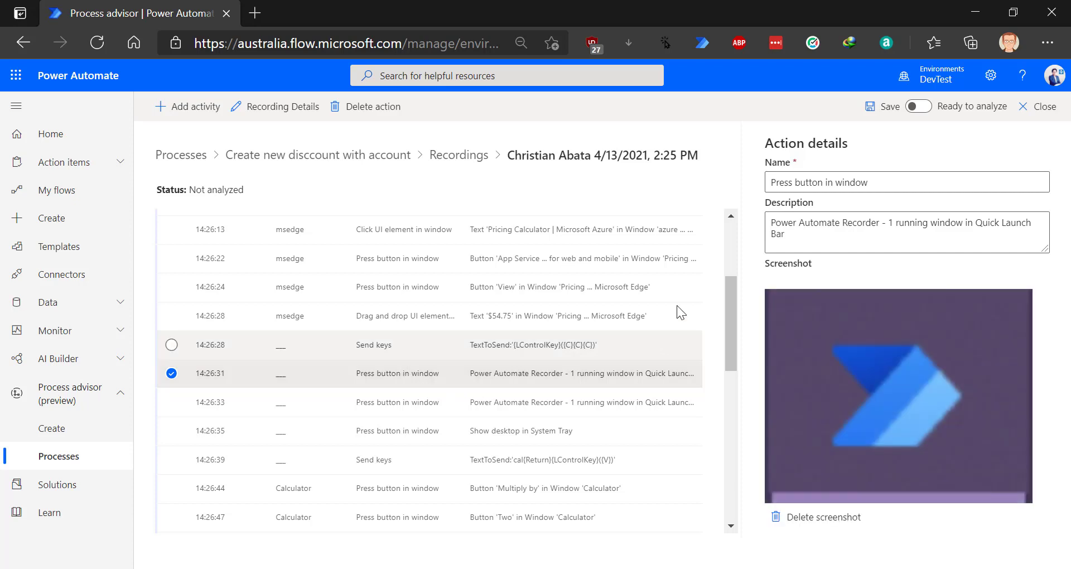
- Insert a new activity before the 14:26:31 step and name it 'Opening calculator'
click(209, 117)
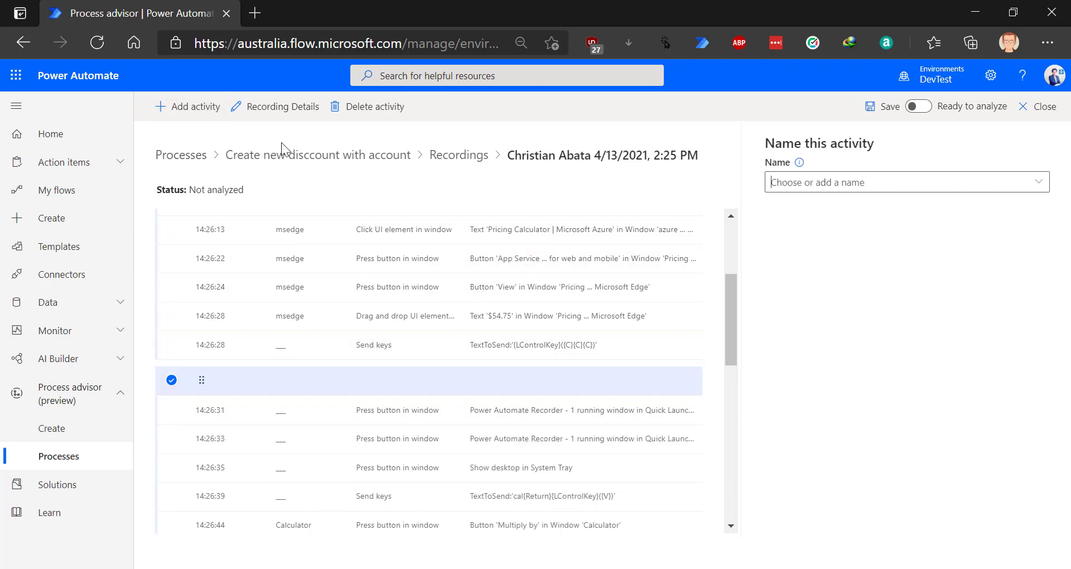
click(849, 190)
text(O)
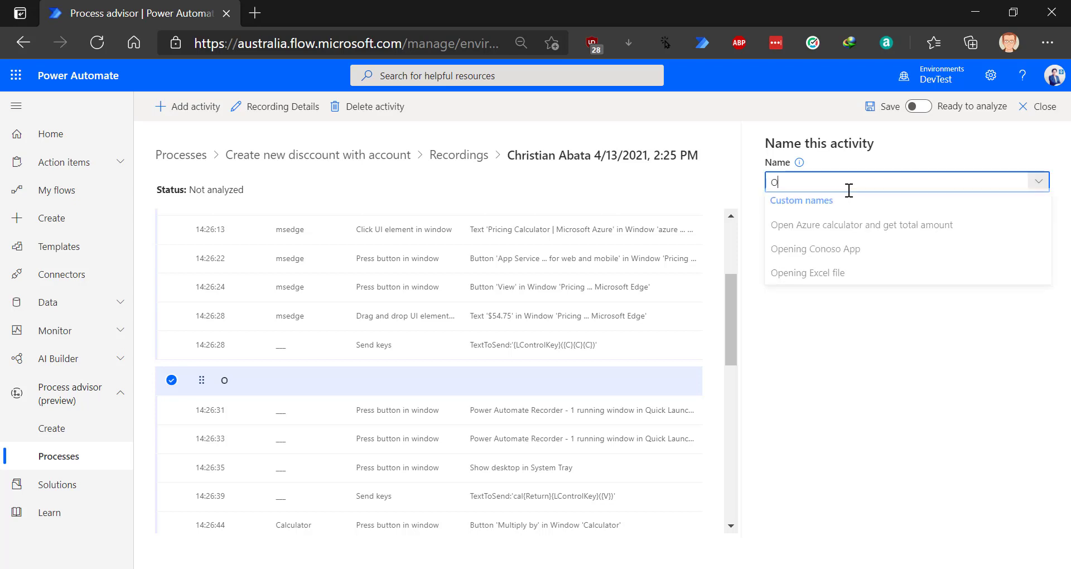
text(peni)
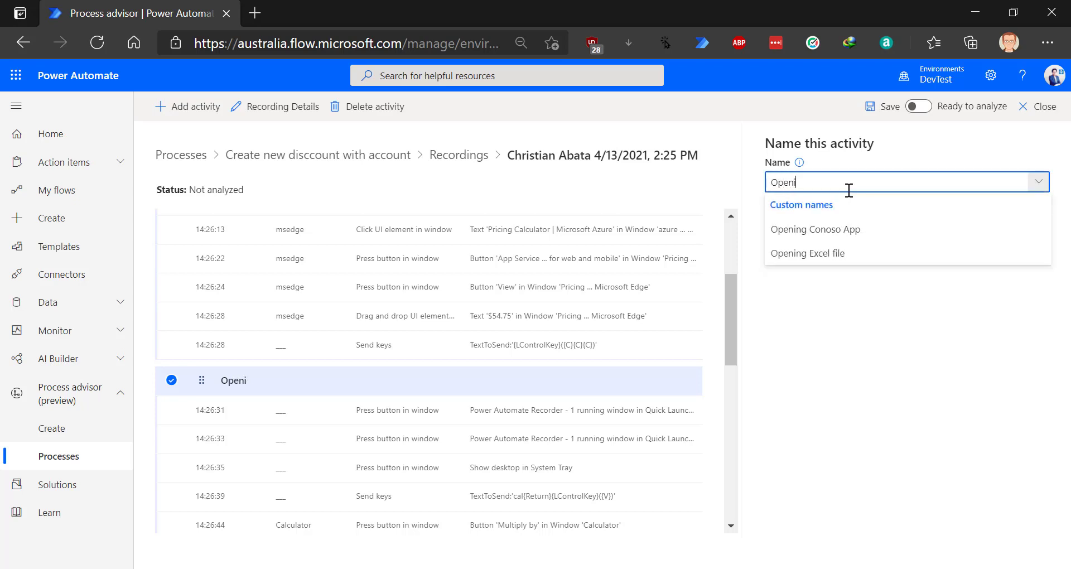
text(ng cancun)
key(BackSpace)
key(BackSpace)
key(BackSpace)
text(culator)
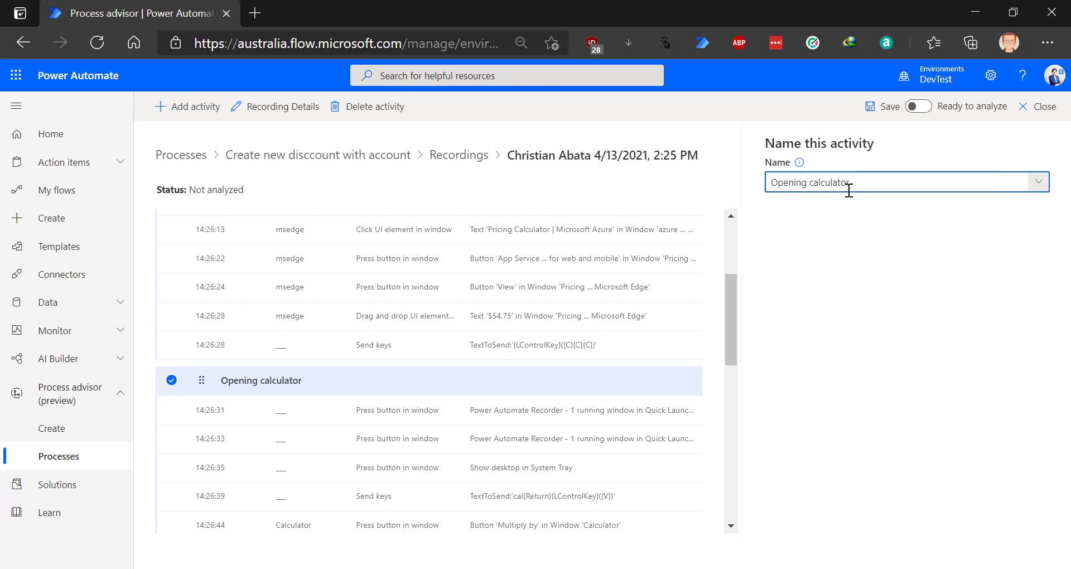
click(848, 210)
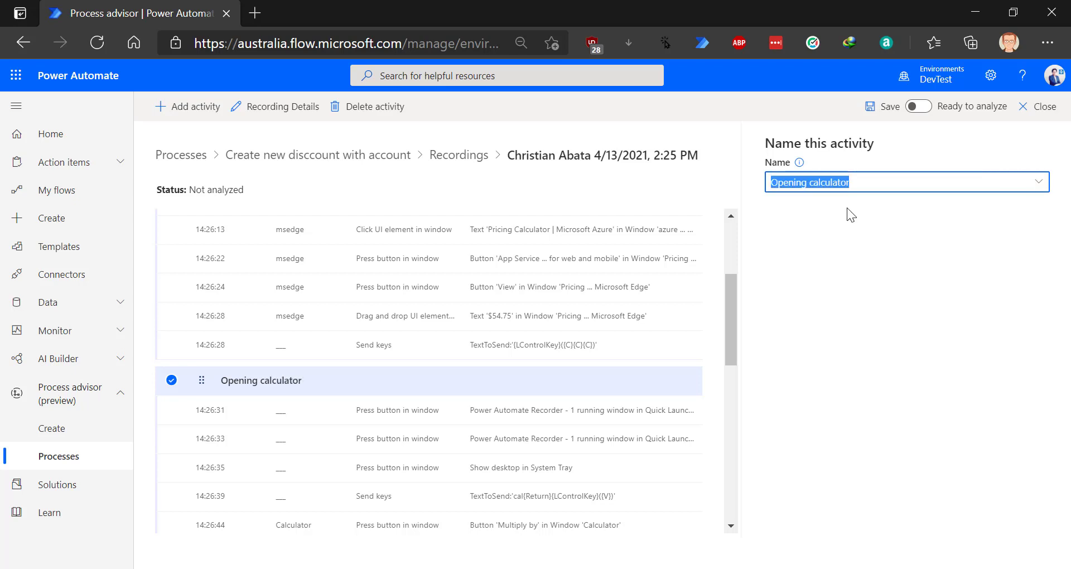
scroll(329, 391, down, 3)
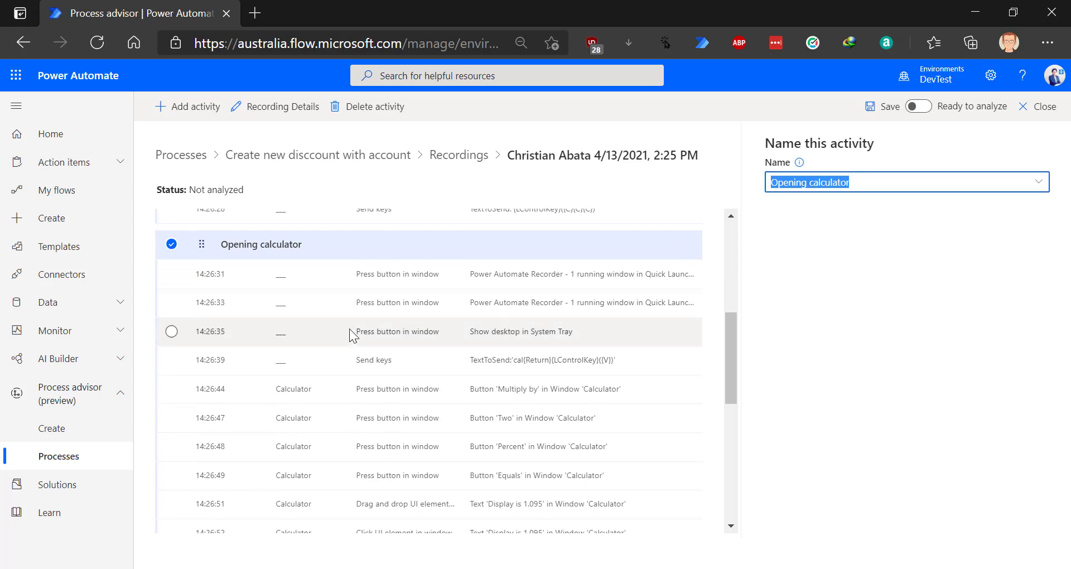
scroll(332, 413, down, 3)
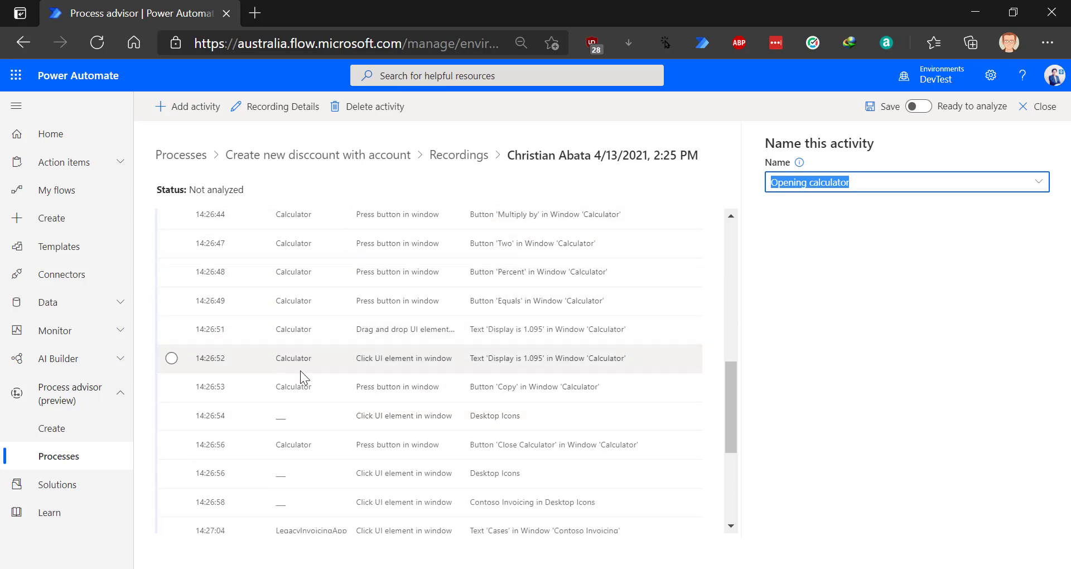
- Add an activity named 'Opening Conoso App' before the 14:26:54 Desktop Icons step
click(299, 423)
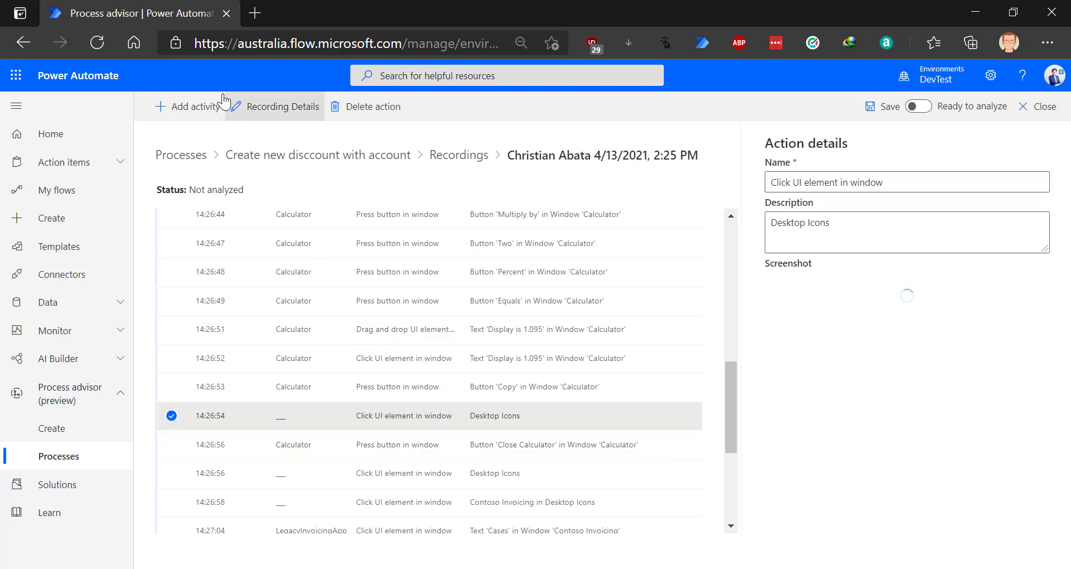
click(179, 107)
click(948, 183)
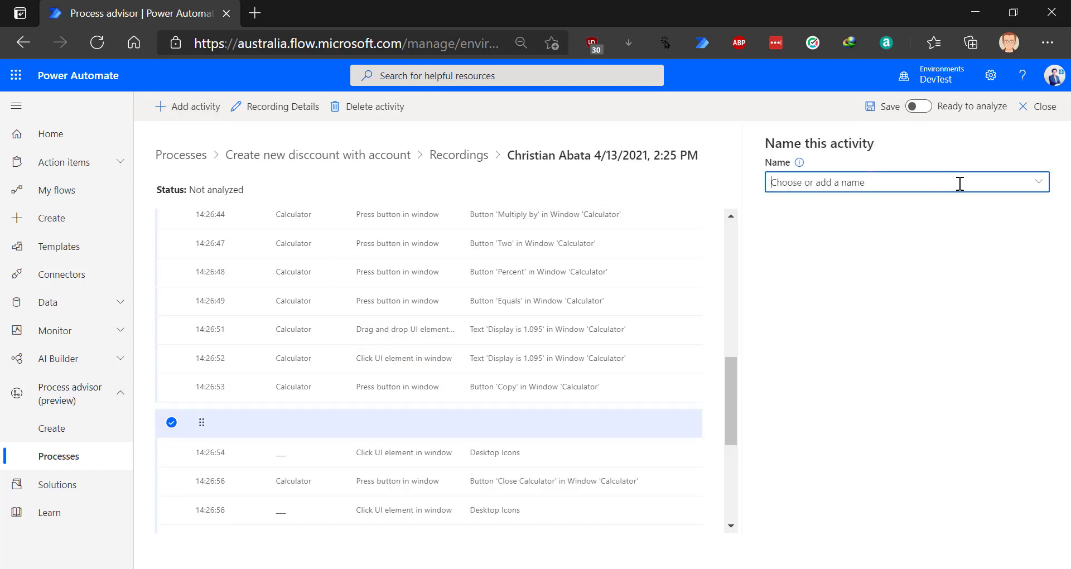
click(1039, 182)
click(781, 259)
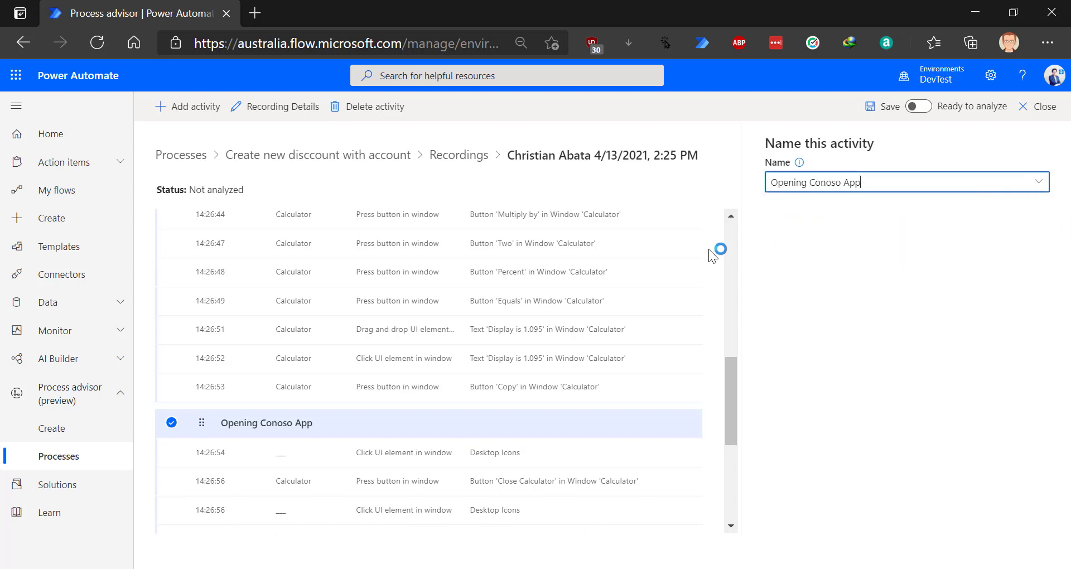
- Mark the recording ready to analyze and close the activity editor
scroll(420, 379, down, 5)
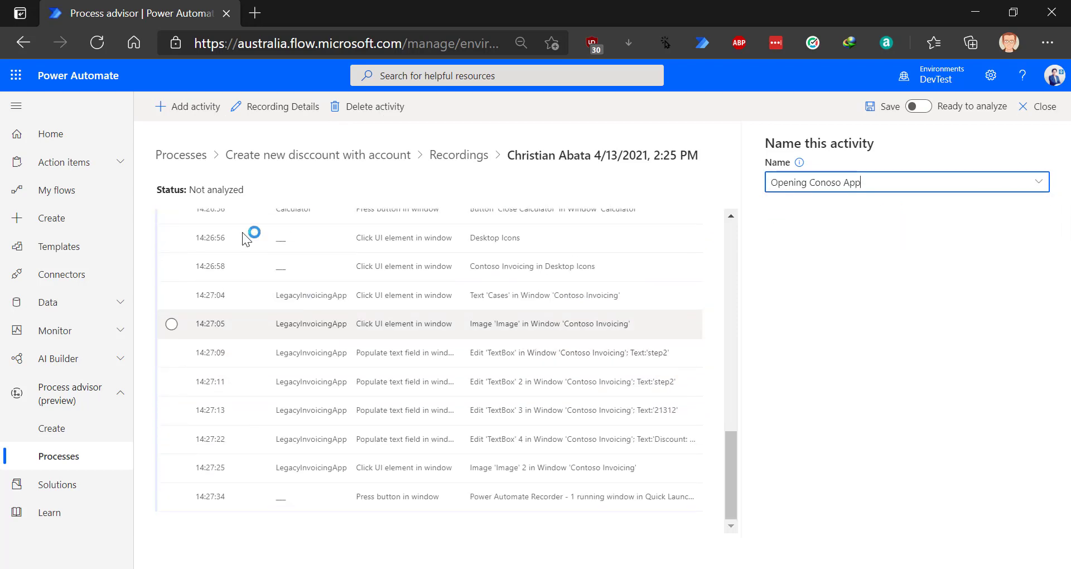
scroll(640, 265, up, 8)
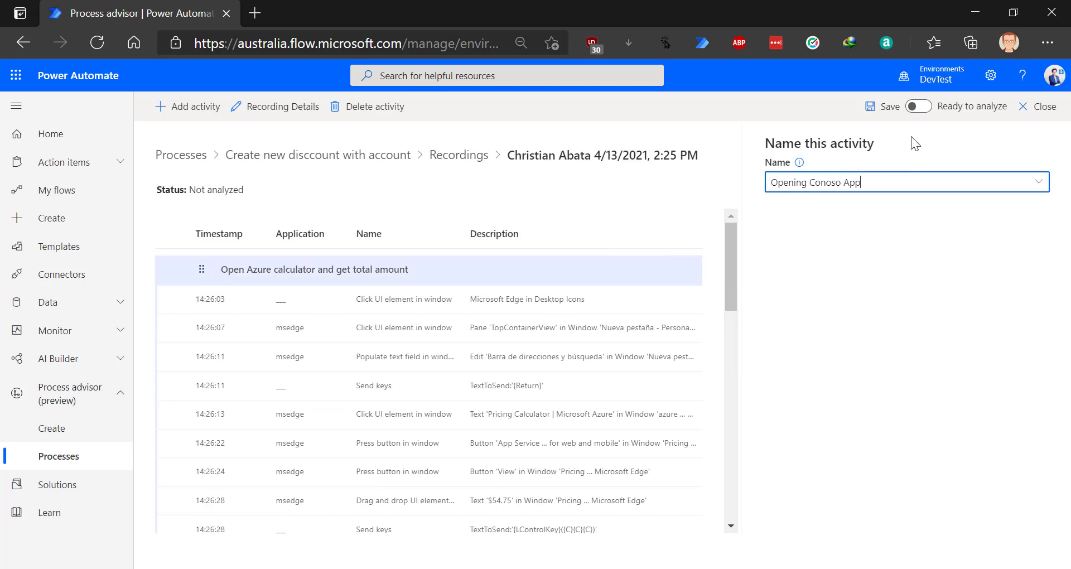
click(919, 107)
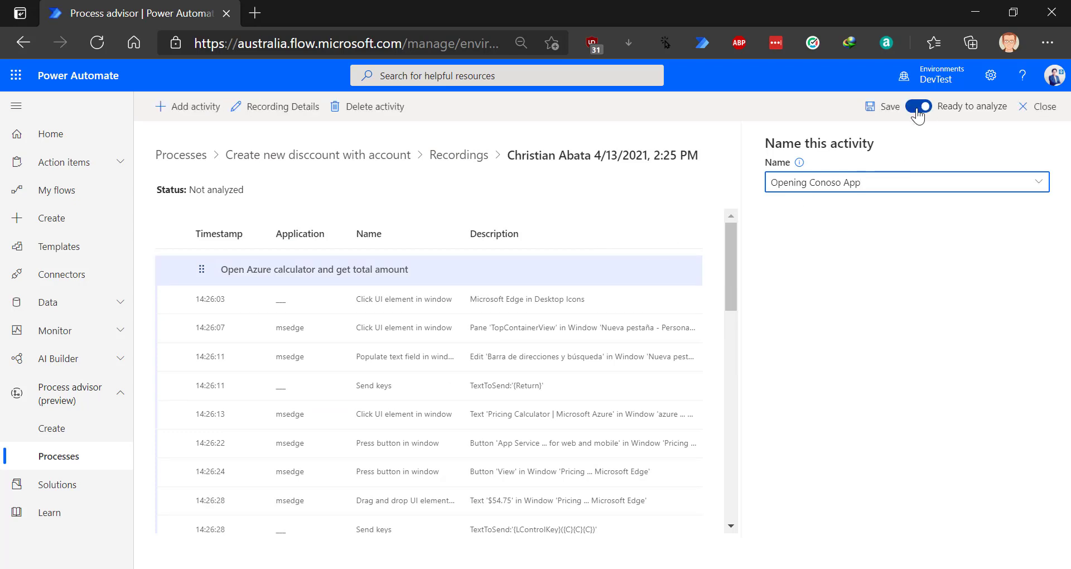
click(1032, 126)
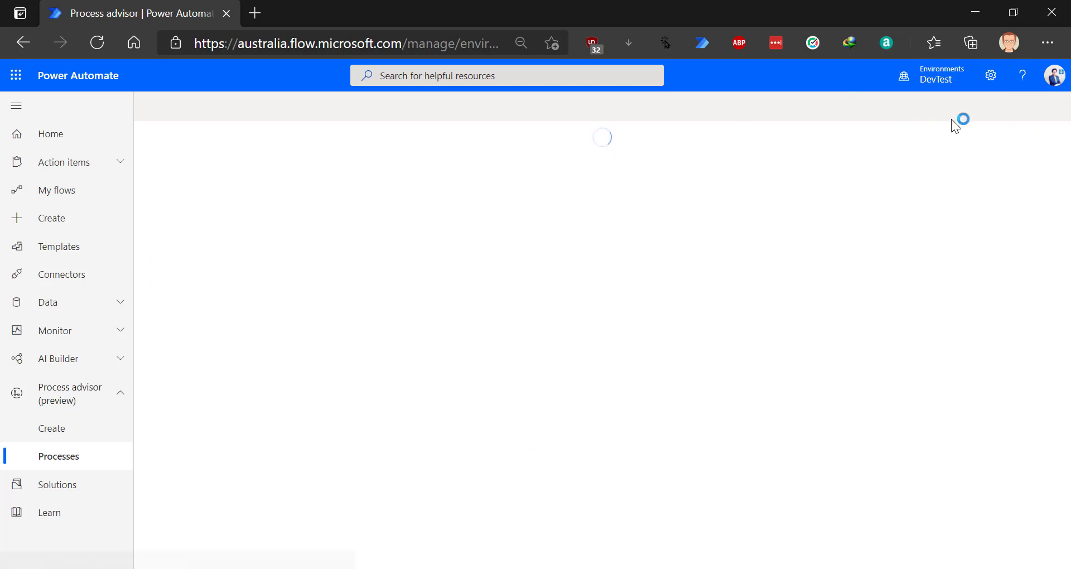
- Run and confirm analysis of Create new disccount with account, giving 2 analyzed recordings
click(304, 156)
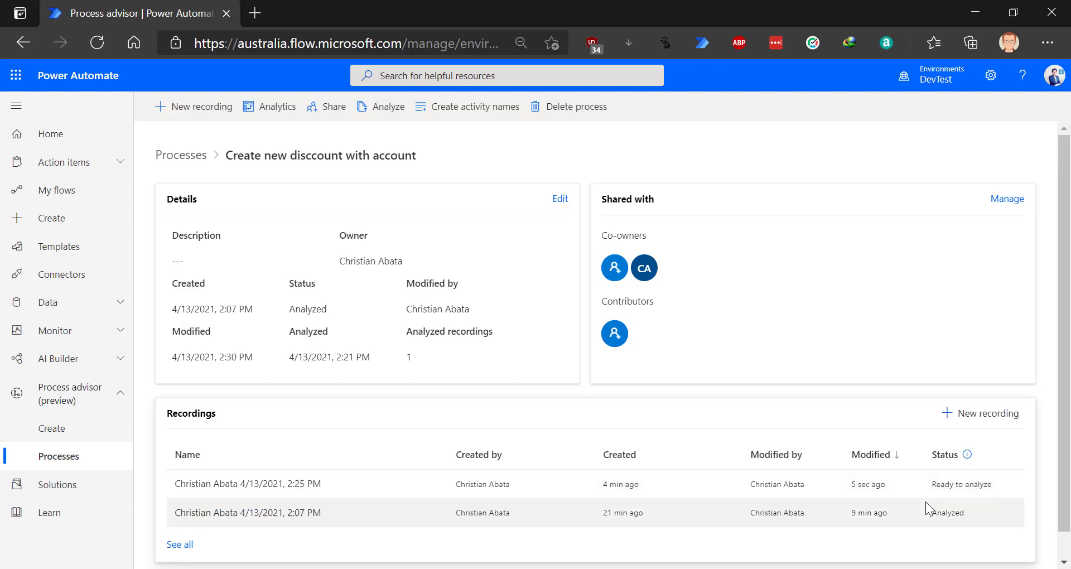
click(389, 107)
click(601, 363)
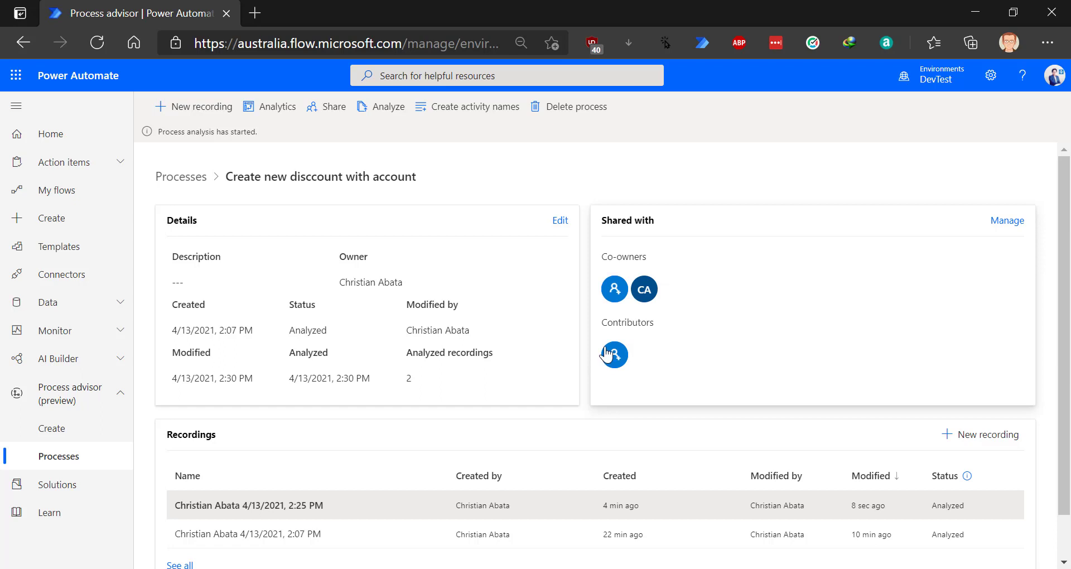
double_click(408, 380)
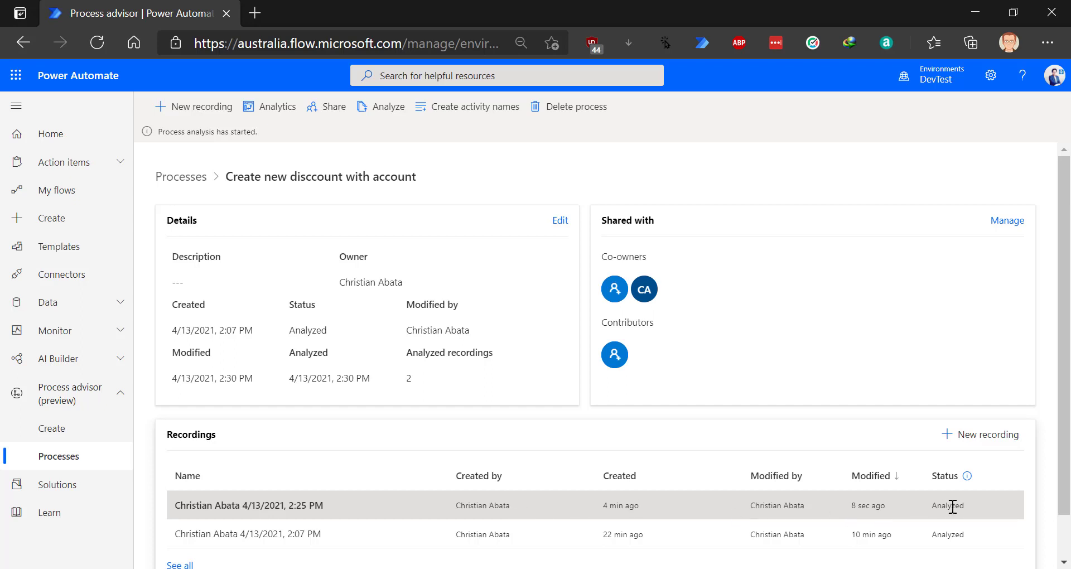
- Show the Analytics map branching into Opening calculator and Opening Excel file variants
click(258, 109)
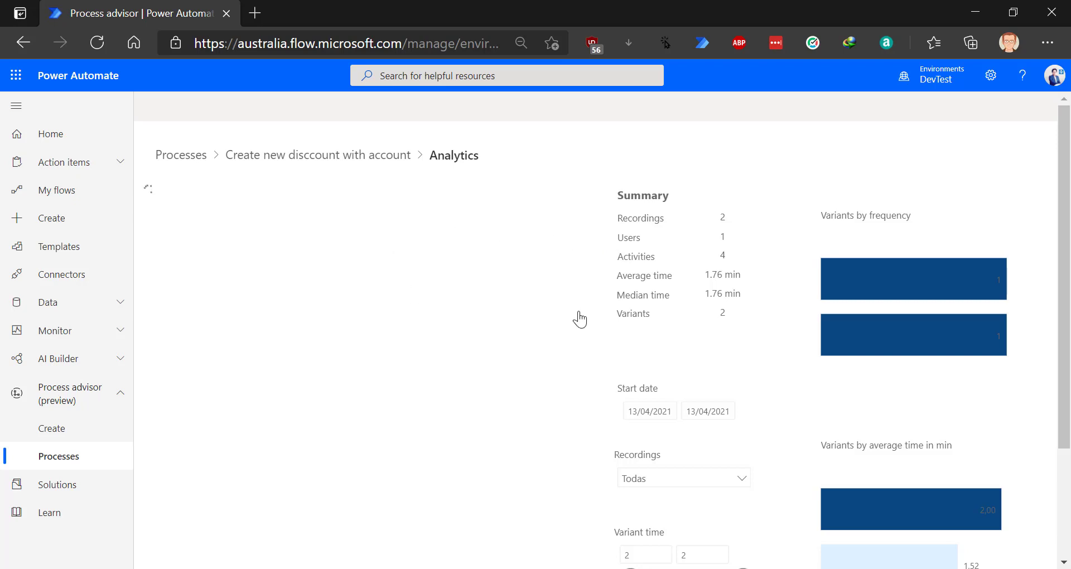
scroll(607, 303, down, 3)
scroll(605, 301, up, 3)
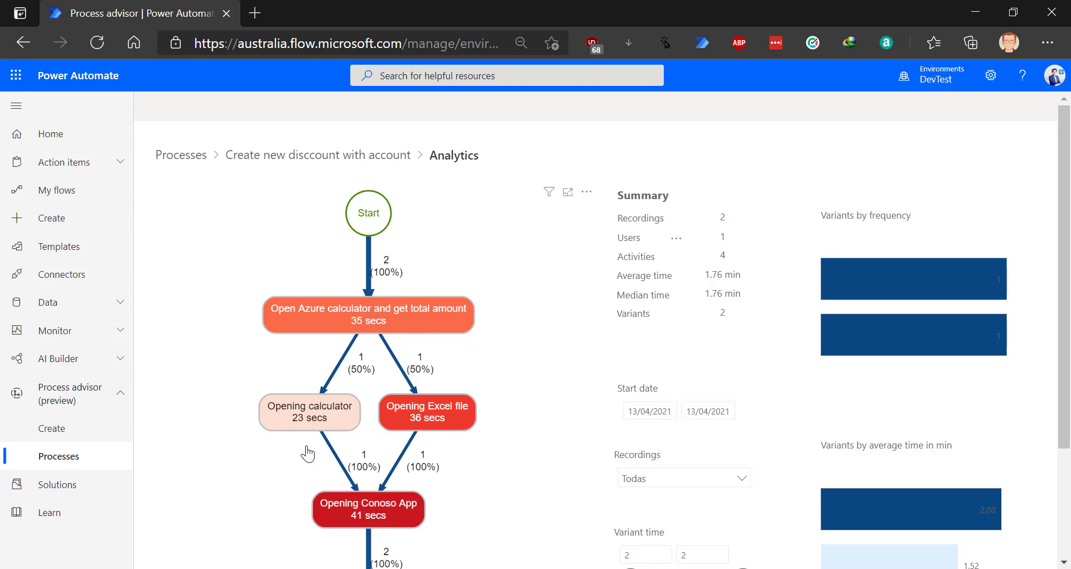
mouse_move(311, 428)
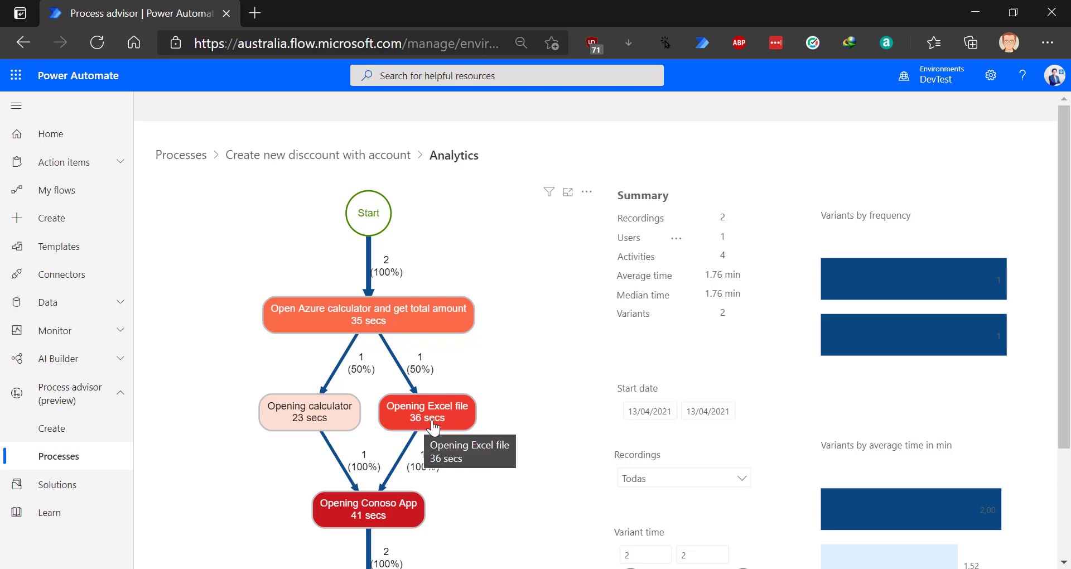
scroll(372, 457, down, 2)
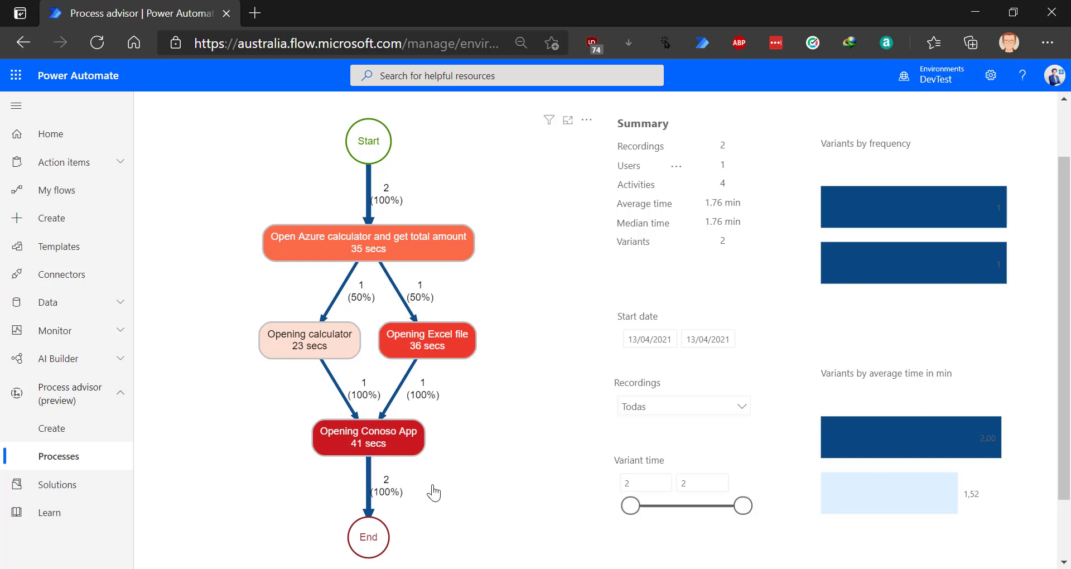
scroll(402, 430, down, 1)
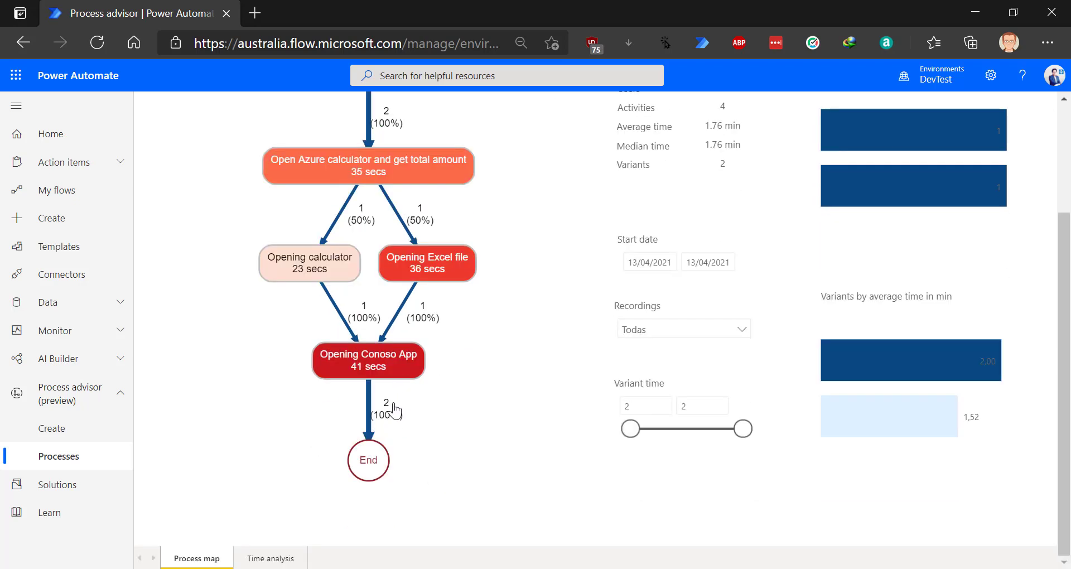
scroll(444, 376, up, 1)
scroll(449, 385, down, 1)
scroll(466, 407, up, 3)
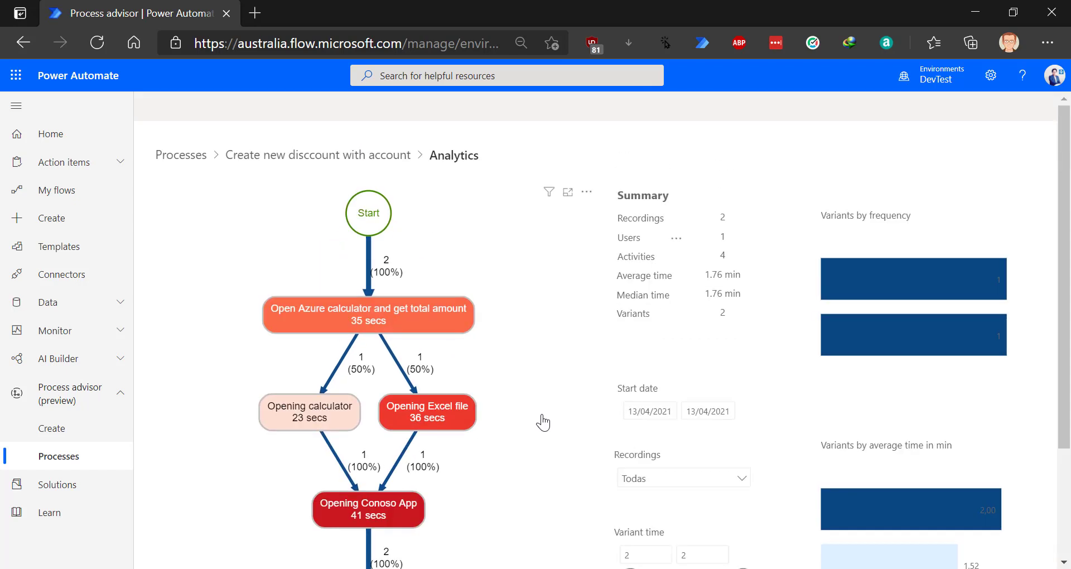